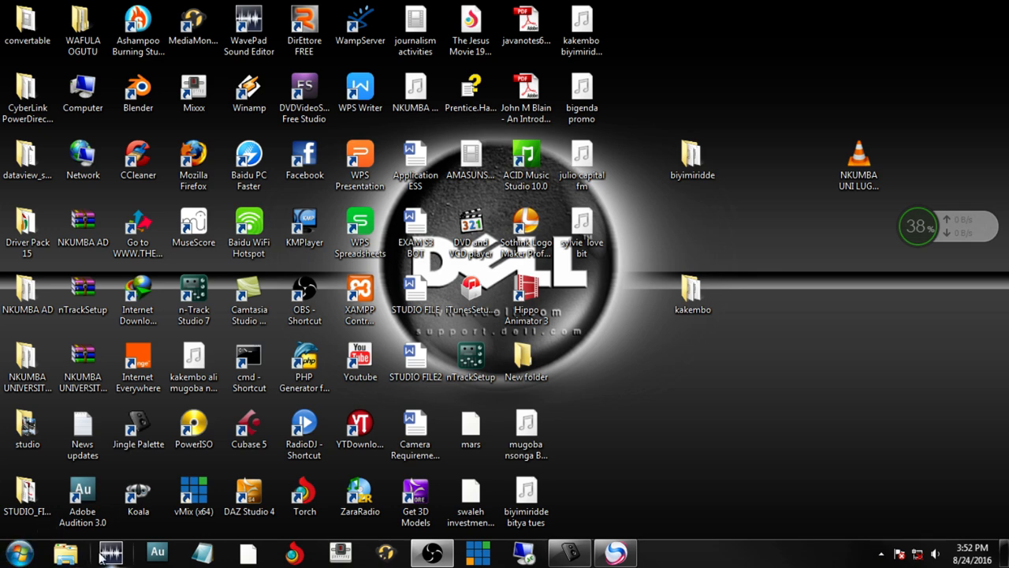
Search the installed programs for ADOBE and open Adobe Audition 3.0
{"action": "left_click", "coordinate": [20, 555]}
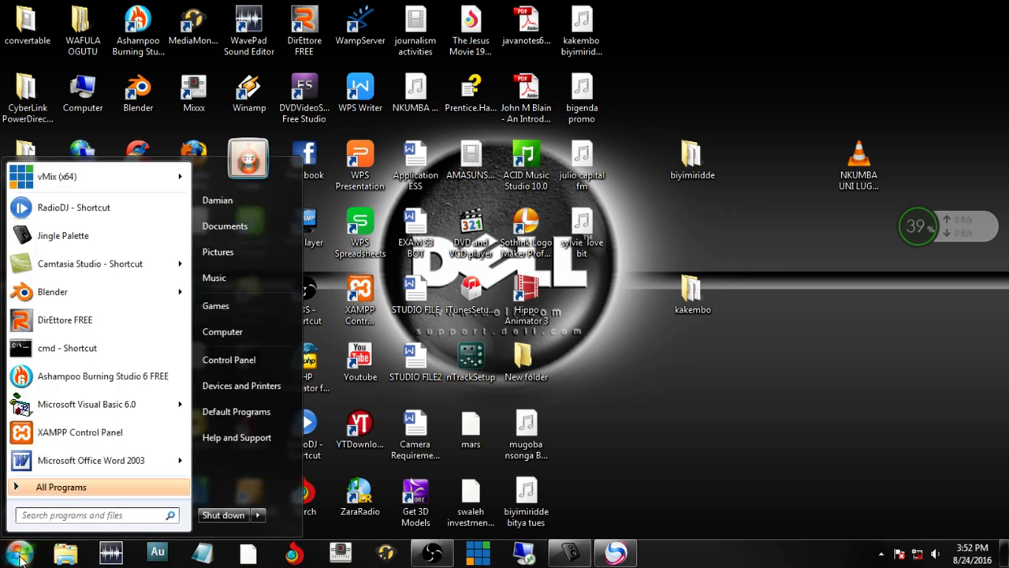
{"action": "left_click", "coordinate": [33, 487]}
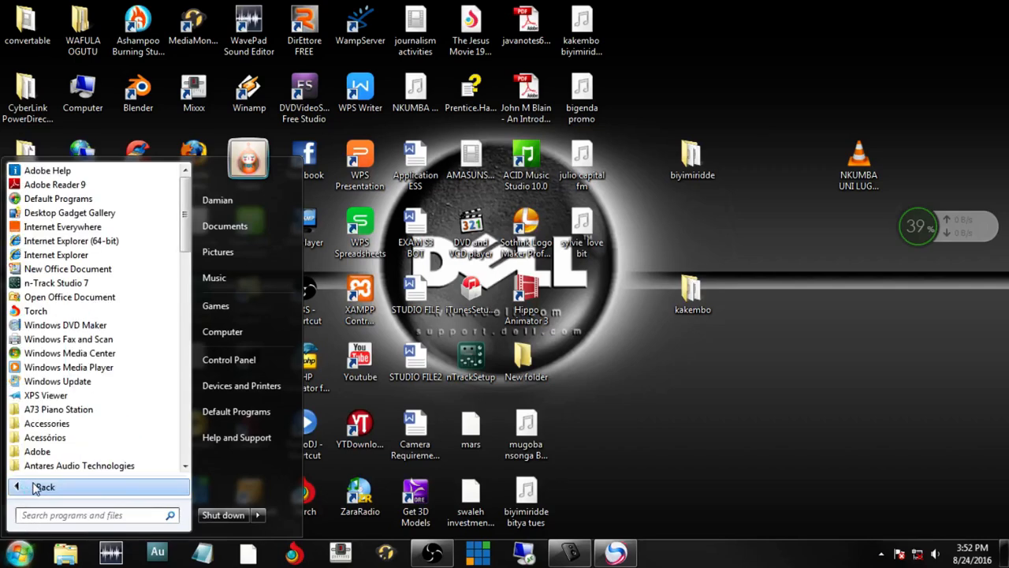
{"action": "scroll", "coordinate": [79, 452], "scroll_direction": "down", "scroll_amount": 5}
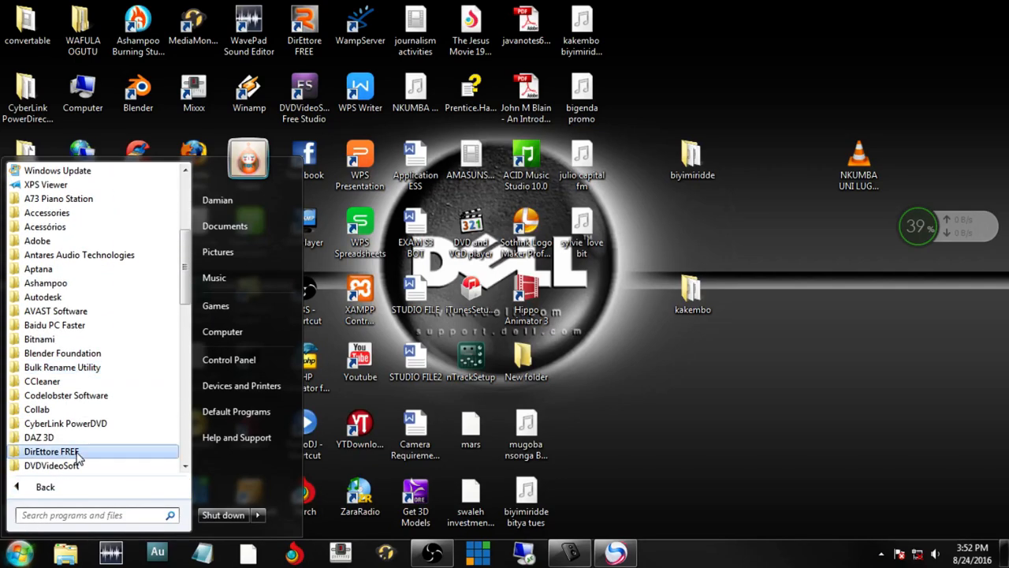
{"action": "left_click", "coordinate": [37, 241]}
{"action": "left_click", "coordinate": [53, 244]}
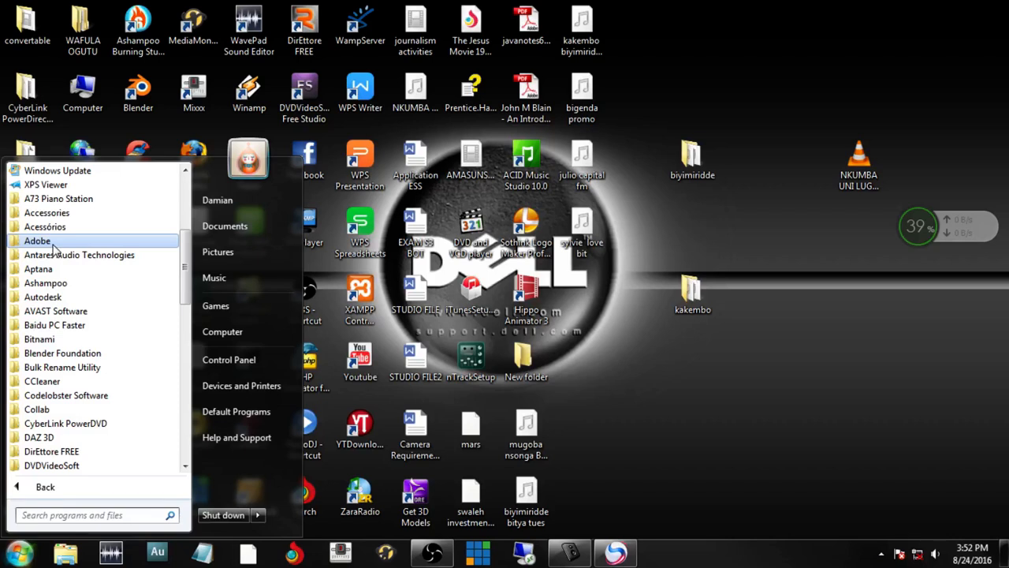
{"action": "left_click", "coordinate": [67, 514]}
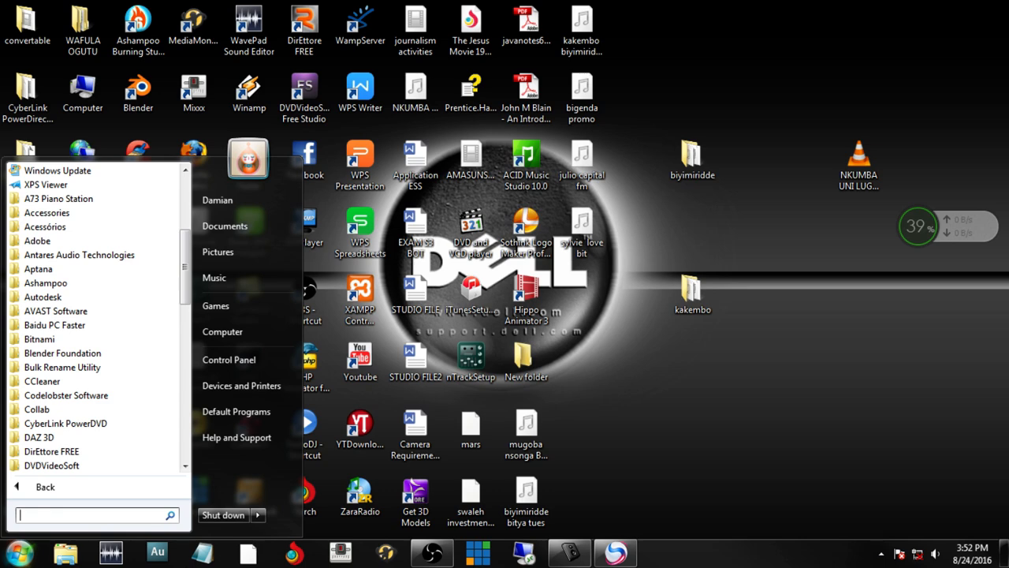
{"action": "type", "text": "ADOBE"}
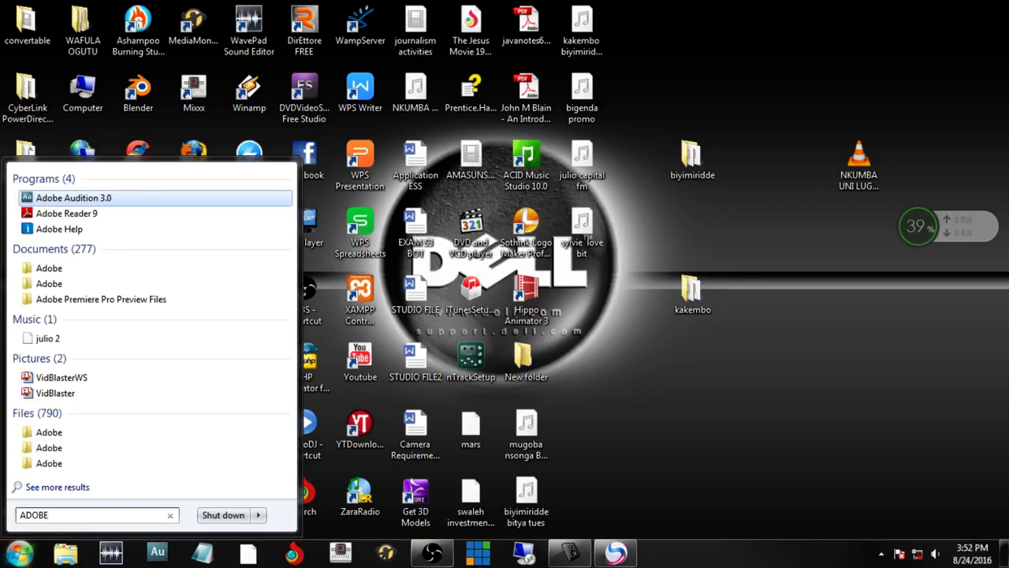
{"action": "left_click", "coordinate": [72, 200]}
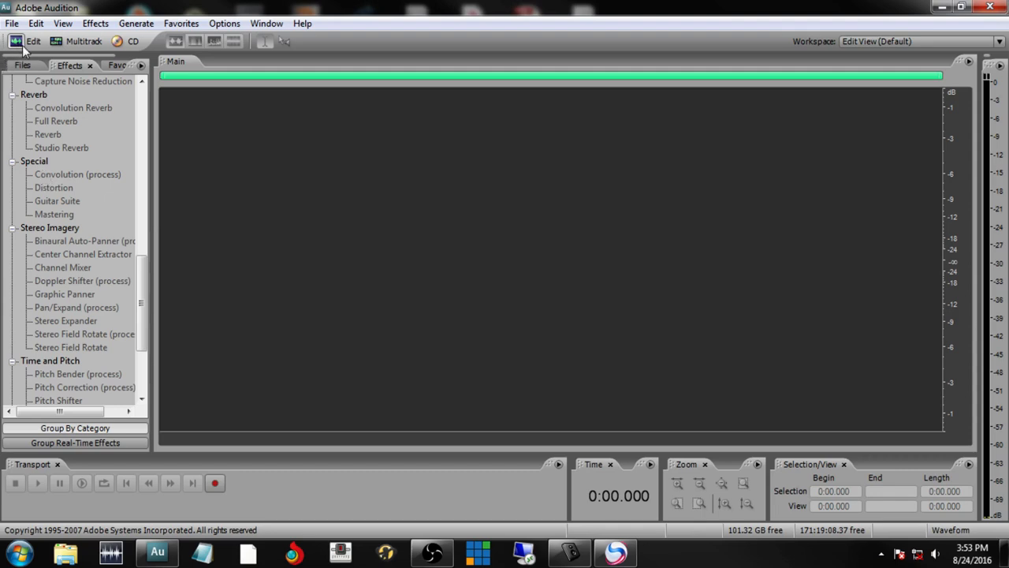
Look at the Multitrack view and return to the Edit view
{"action": "left_click", "coordinate": [60, 44]}
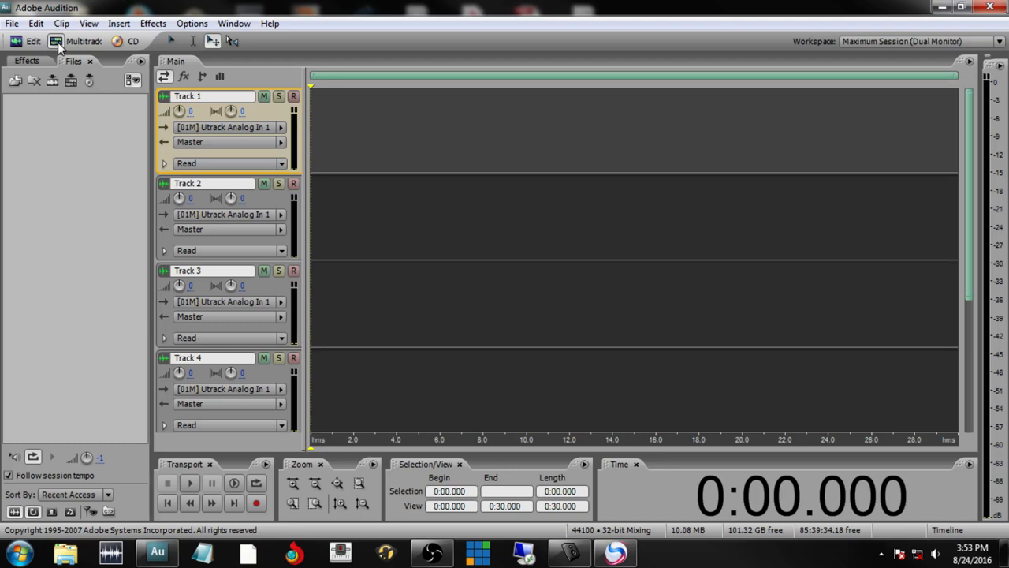
{"action": "left_click", "coordinate": [17, 44]}
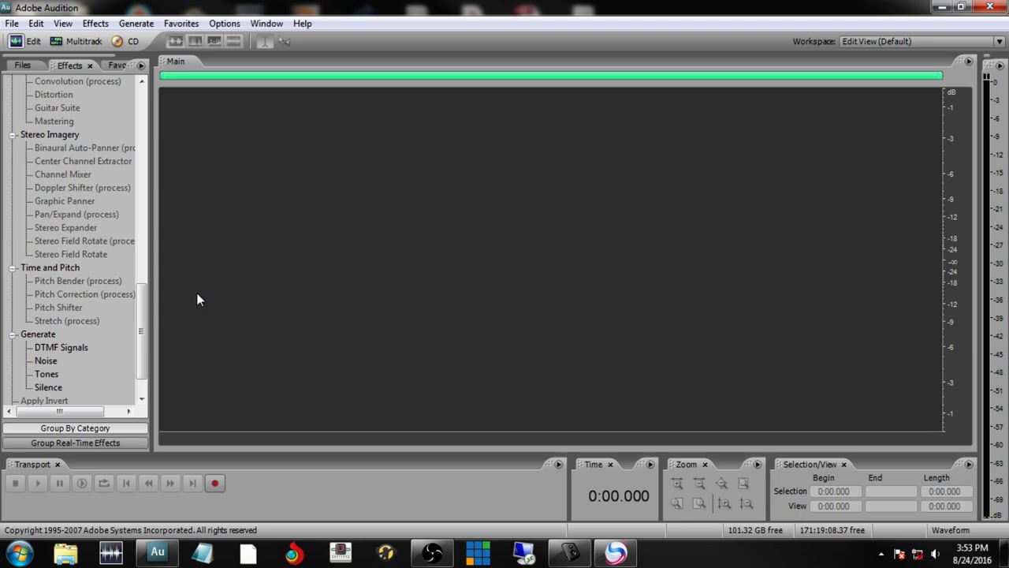
Create a new waveform with a 44100 sample rate, stereo channels and 16-bit resolution
{"action": "left_click", "coordinate": [12, 23]}
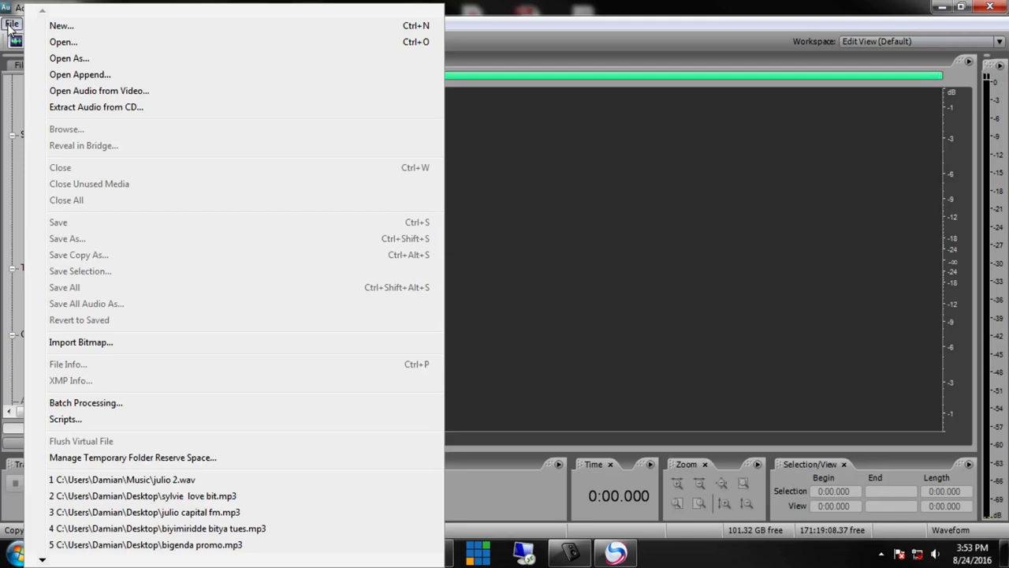
{"action": "left_click", "coordinate": [68, 30]}
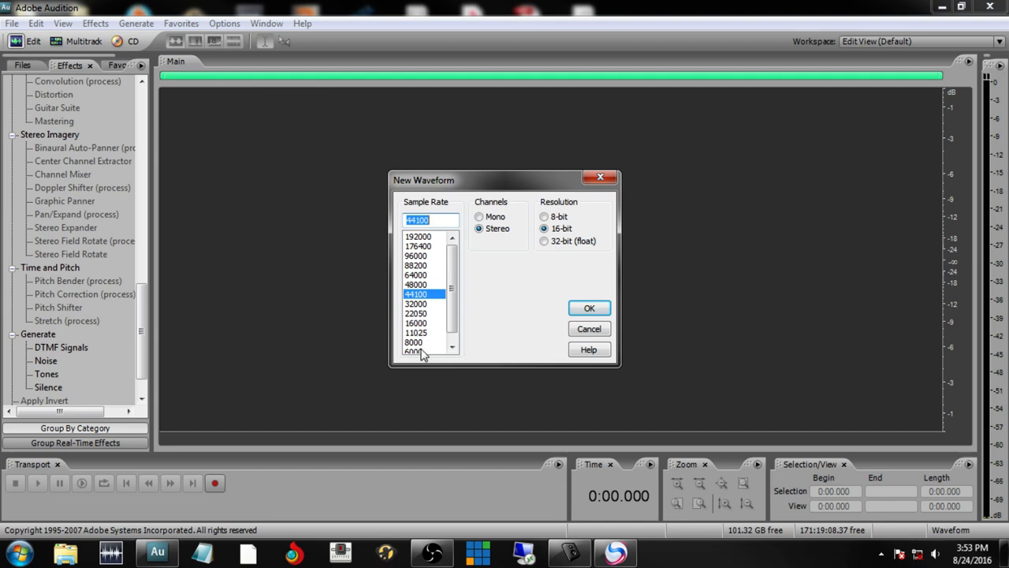
{"action": "left_click", "coordinate": [433, 297]}
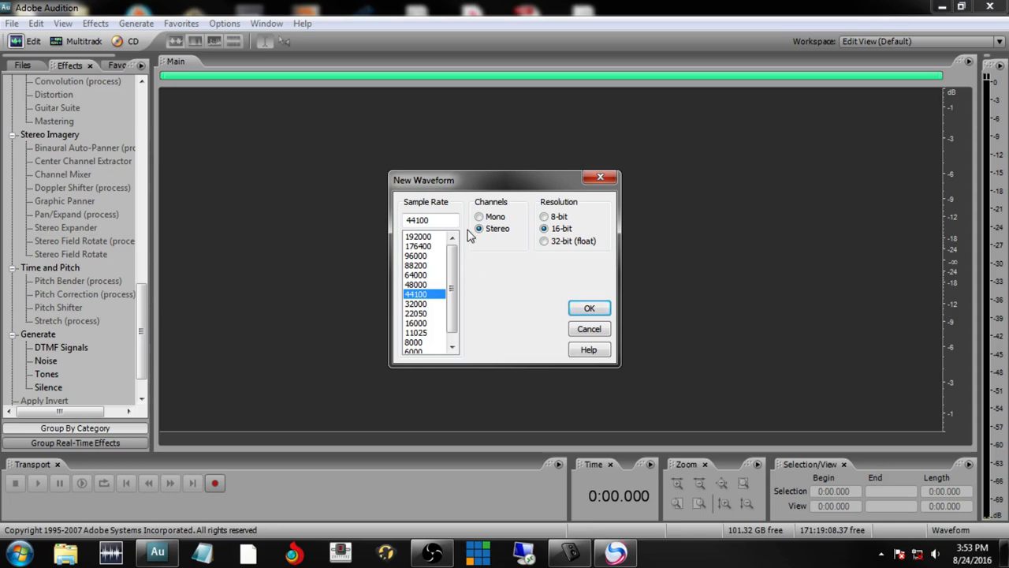
{"action": "left_click", "coordinate": [591, 313]}
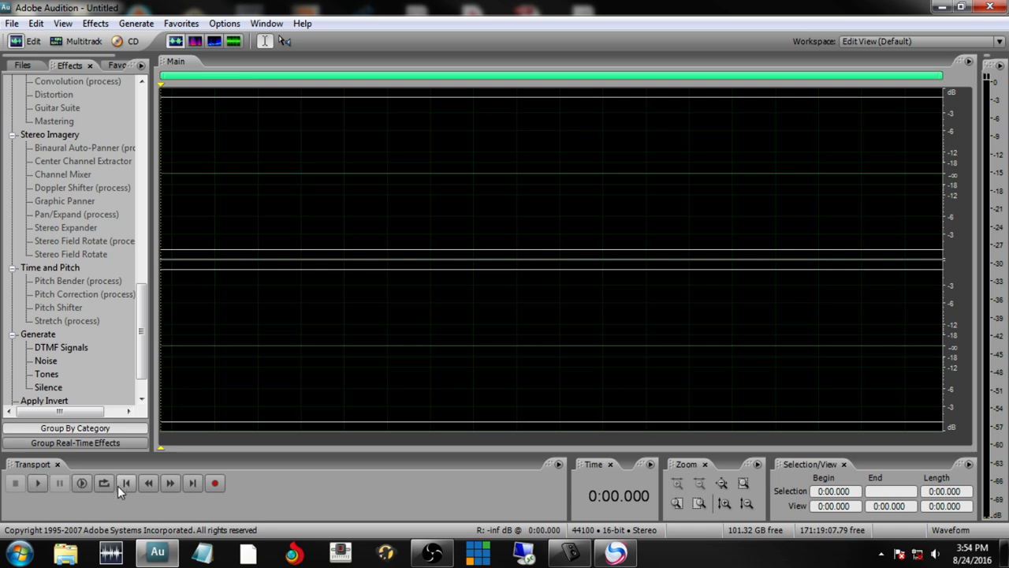
Record a voice take about 8.9 seconds long and play it back from about 1.1 seconds
{"action": "left_click", "coordinate": [215, 483]}
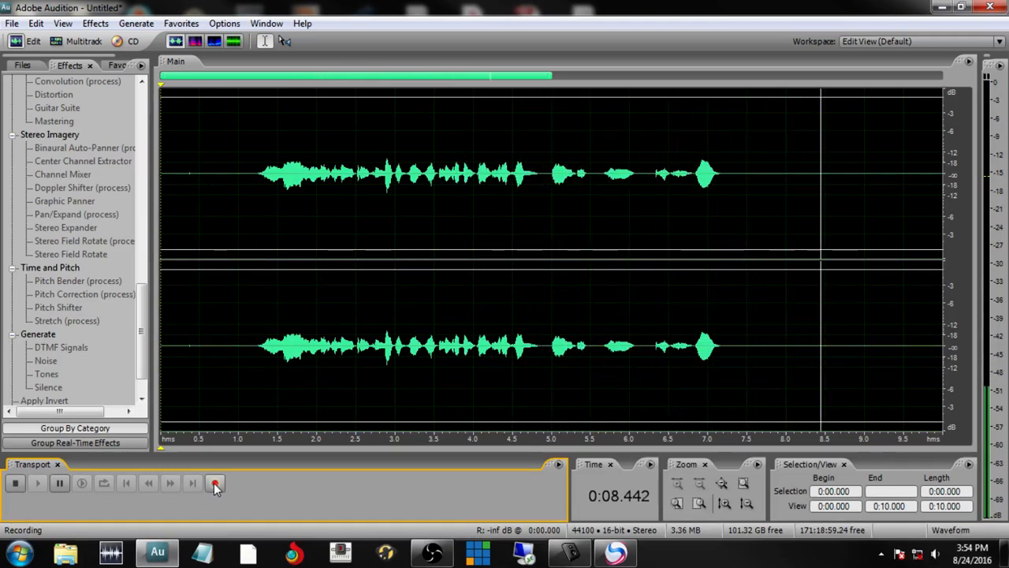
{"action": "left_click", "coordinate": [215, 483]}
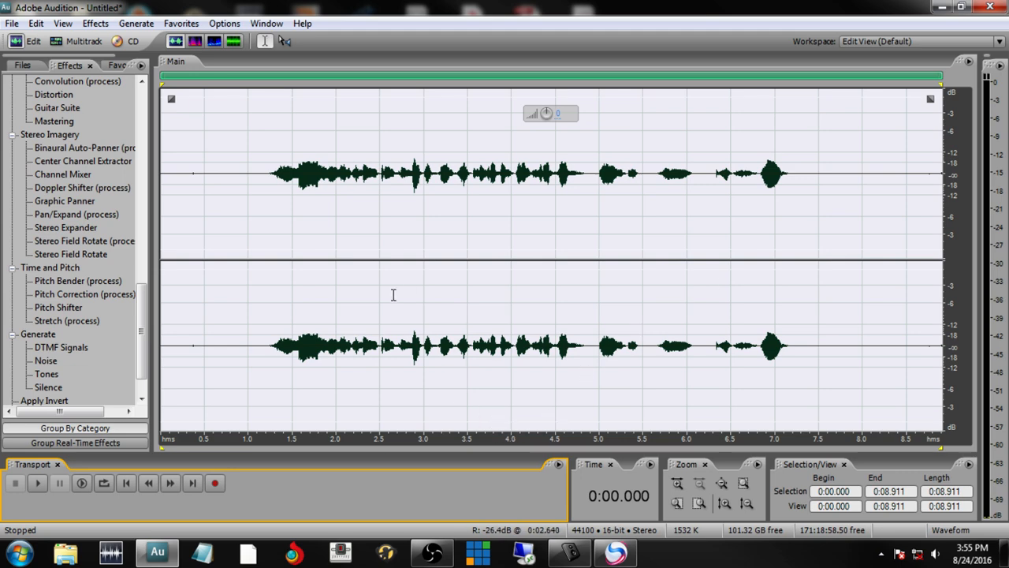
{"action": "left_click", "coordinate": [261, 173]}
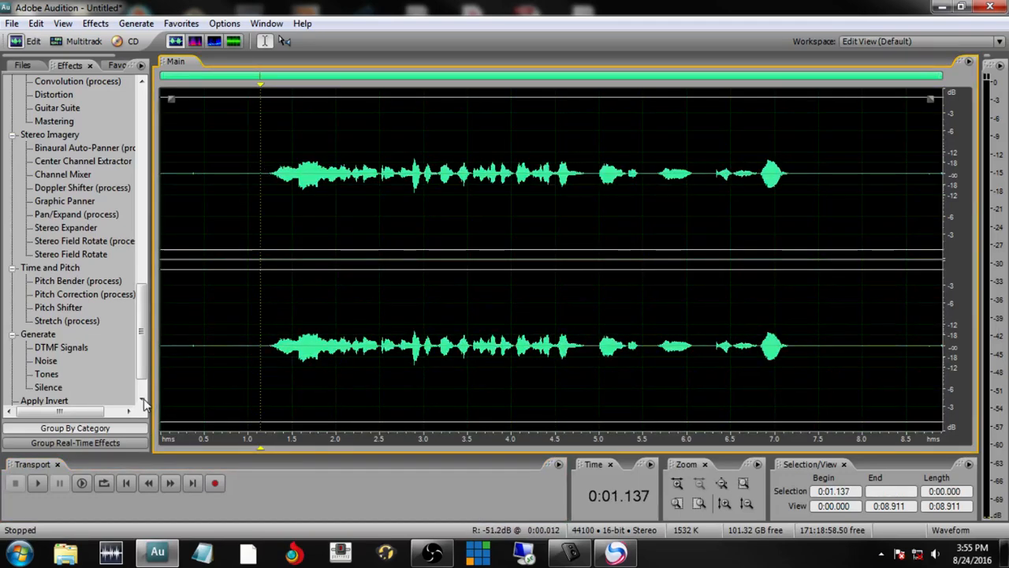
{"action": "left_click", "coordinate": [37, 483]}
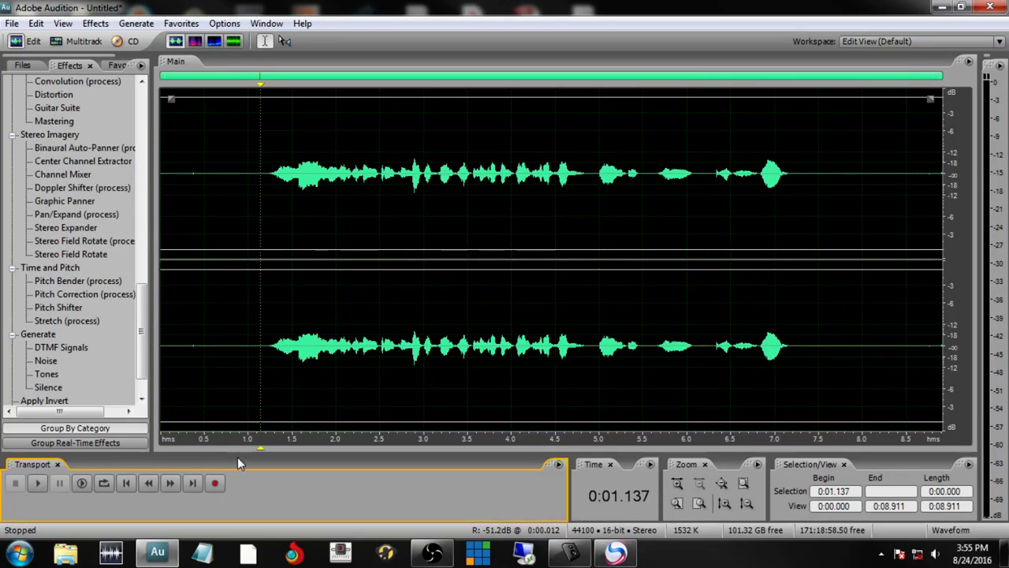
Record a second voice take from about 8.3 seconds, in the silence after the first take, to about 16.2 seconds
{"action": "left_click", "coordinate": [886, 175]}
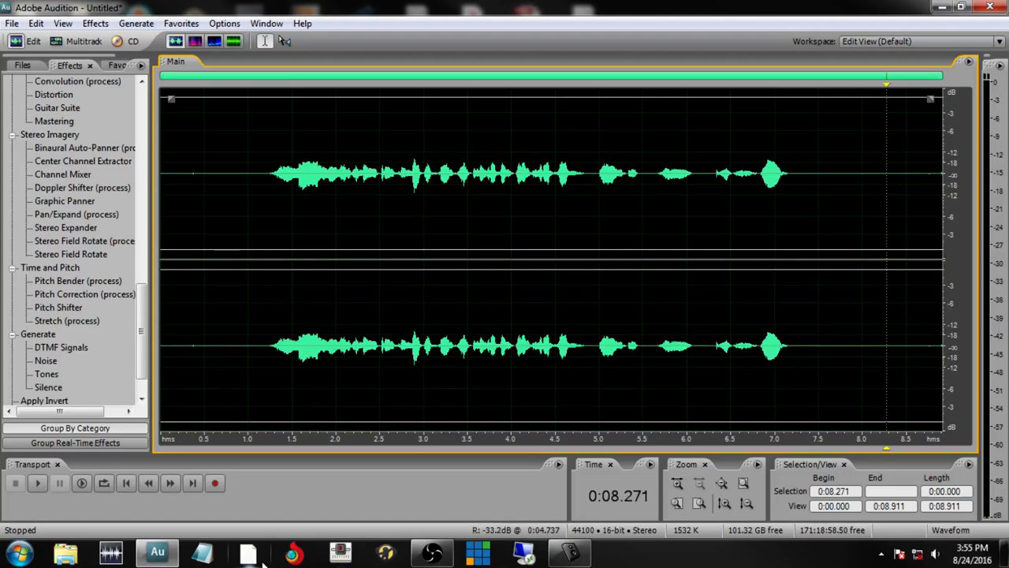
{"action": "left_click", "coordinate": [217, 485]}
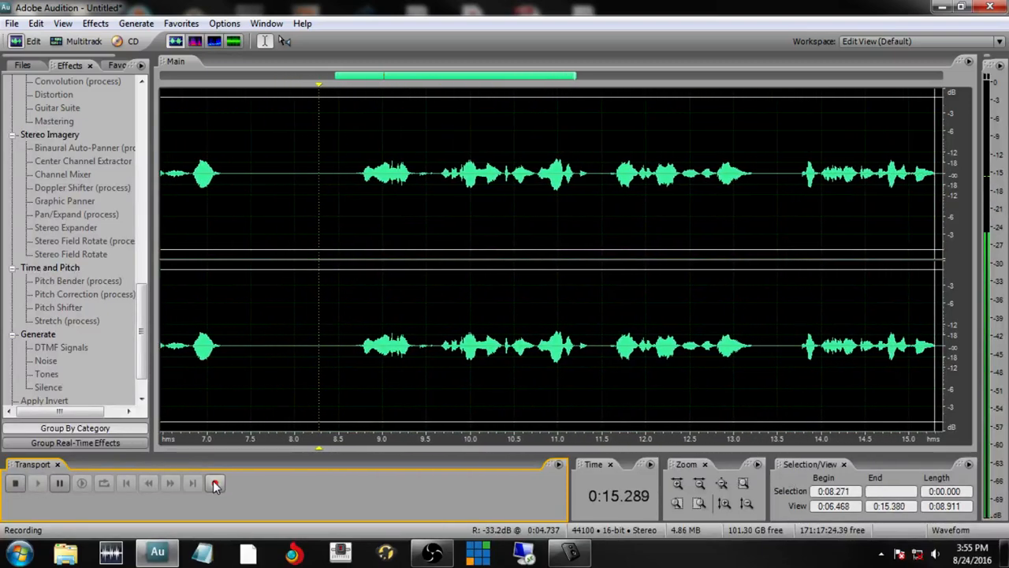
{"action": "left_click", "coordinate": [215, 485]}
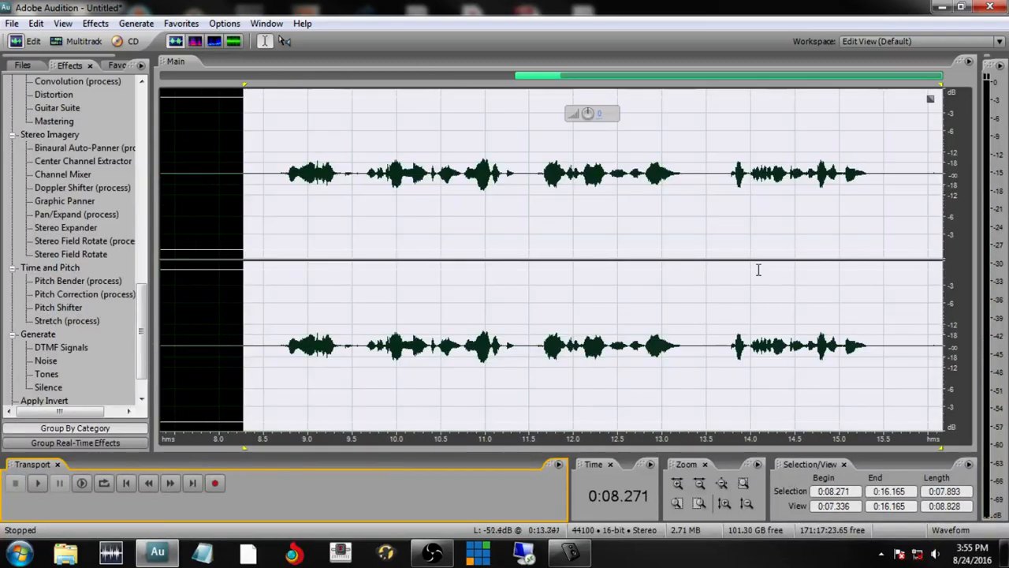
Play back the second take from about 13.7 seconds and again from 11.5 seconds
{"action": "left_click", "coordinate": [724, 165]}
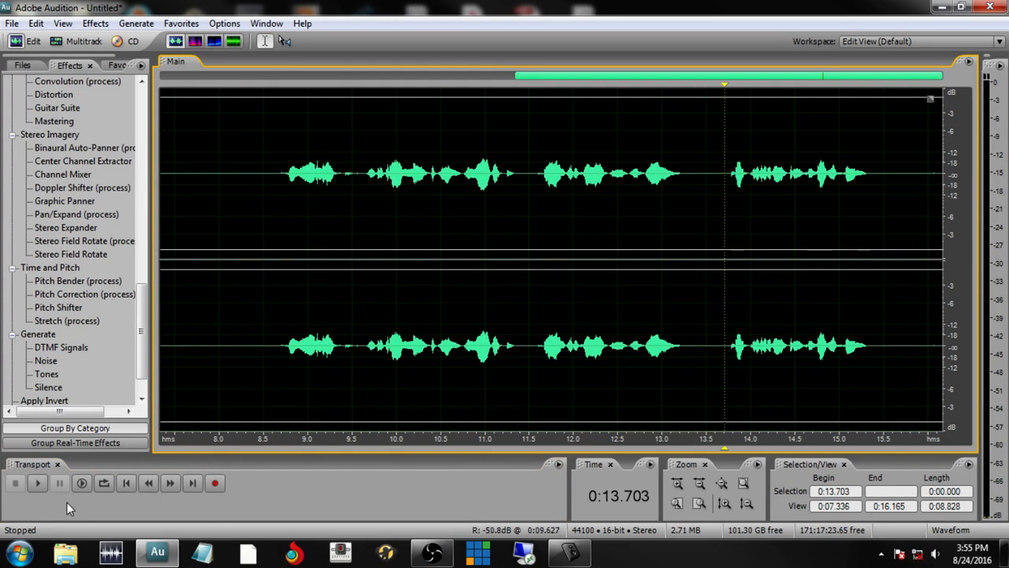
{"action": "left_click", "coordinate": [45, 483]}
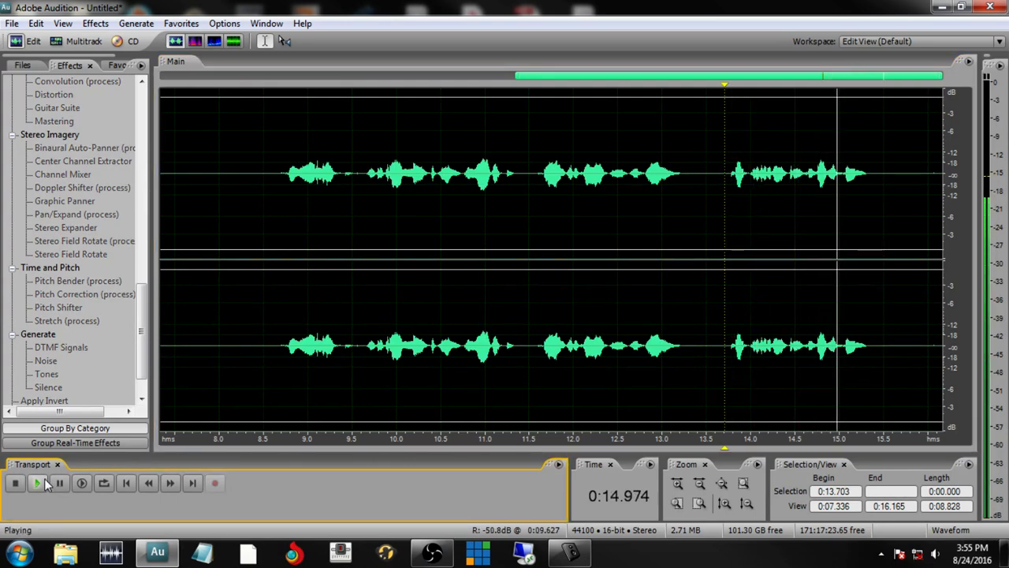
{"action": "left_click", "coordinate": [528, 179]}
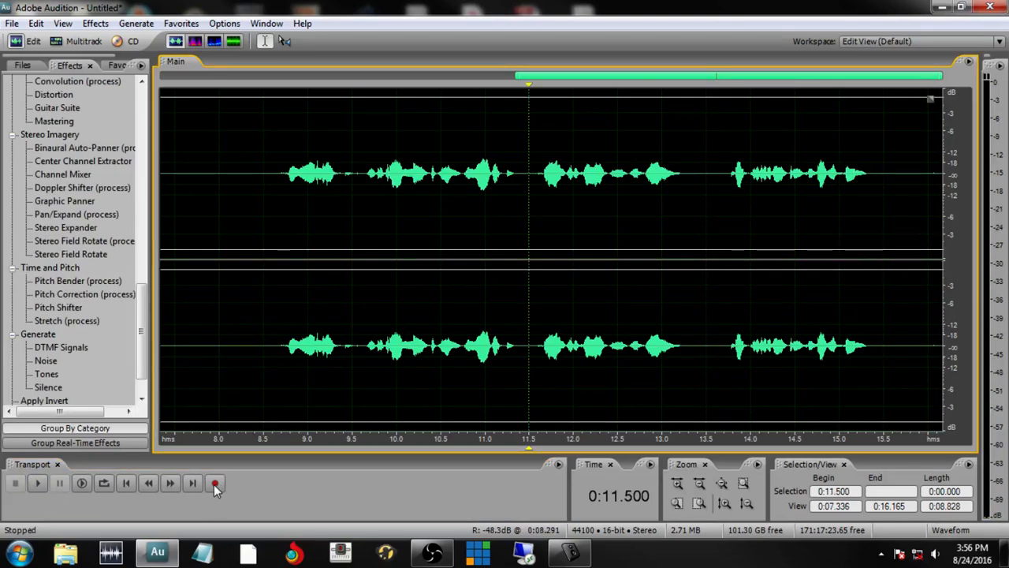
{"action": "left_click", "coordinate": [37, 483]}
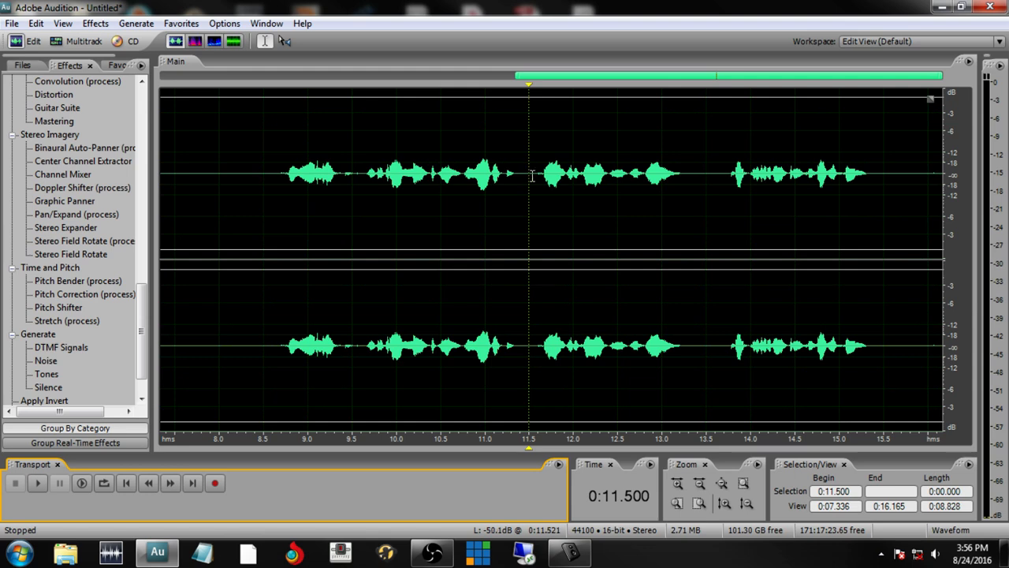
Select the second take's middle phrase from 11.5 to about 13.3 seconds and play only that range
{"action": "left_click_drag", "start_coordinate": [529, 173], "coordinate": [551, 171]}
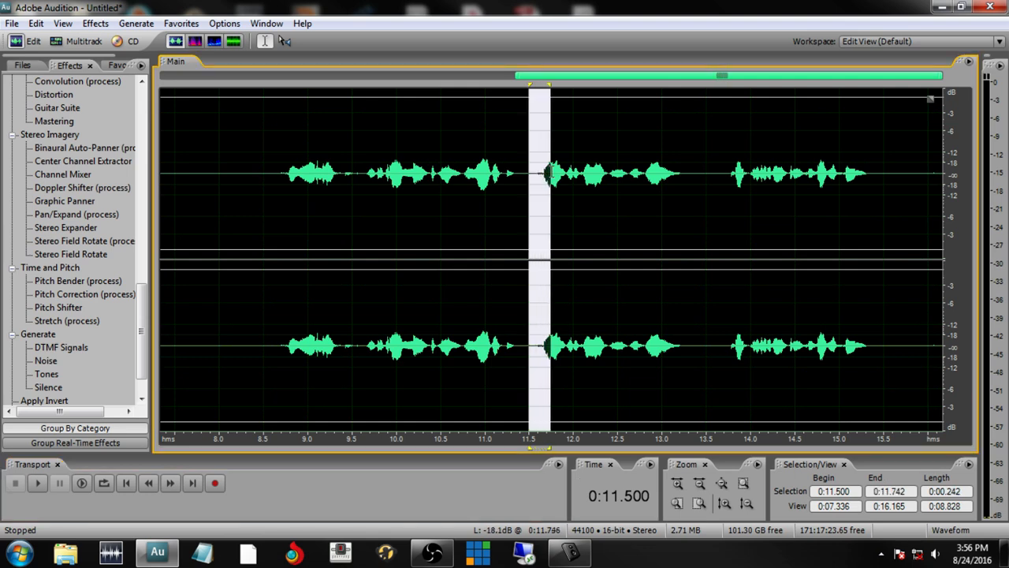
{"action": "left_click", "coordinate": [520, 173]}
{"action": "left_click", "coordinate": [532, 170]}
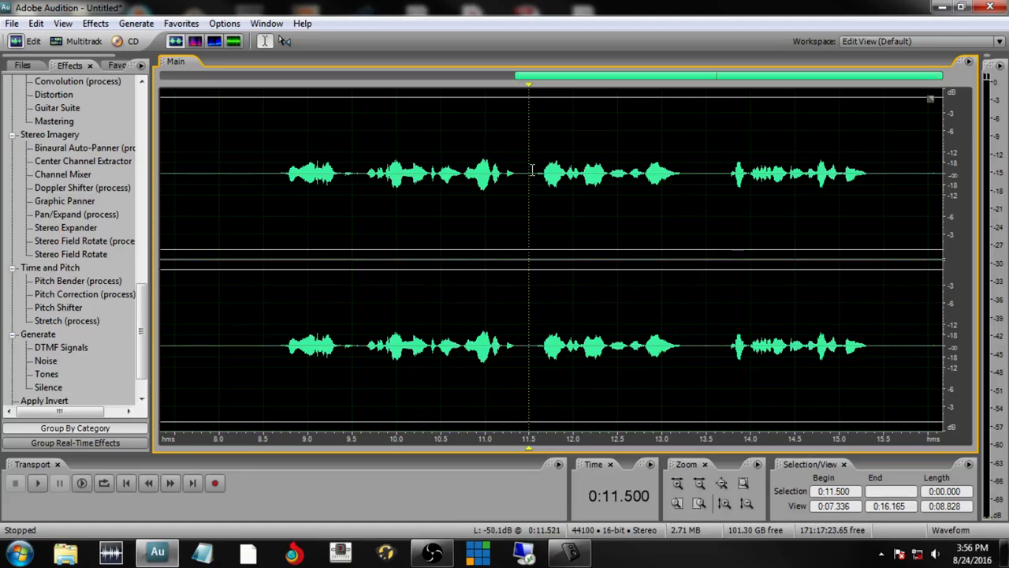
{"action": "left_click_drag", "start_coordinate": [533, 170], "coordinate": [687, 166]}
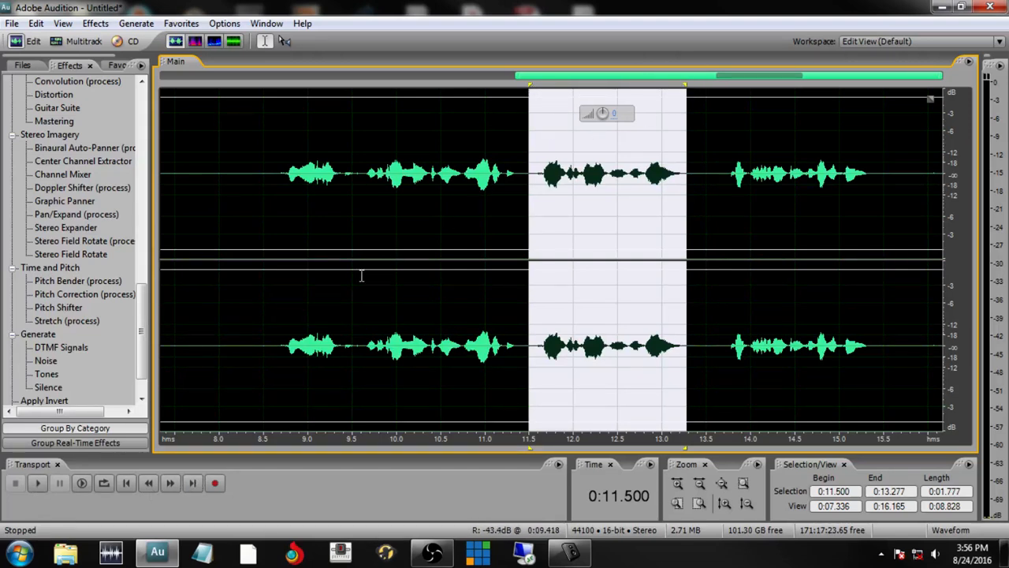
{"action": "left_click", "coordinate": [40, 483]}
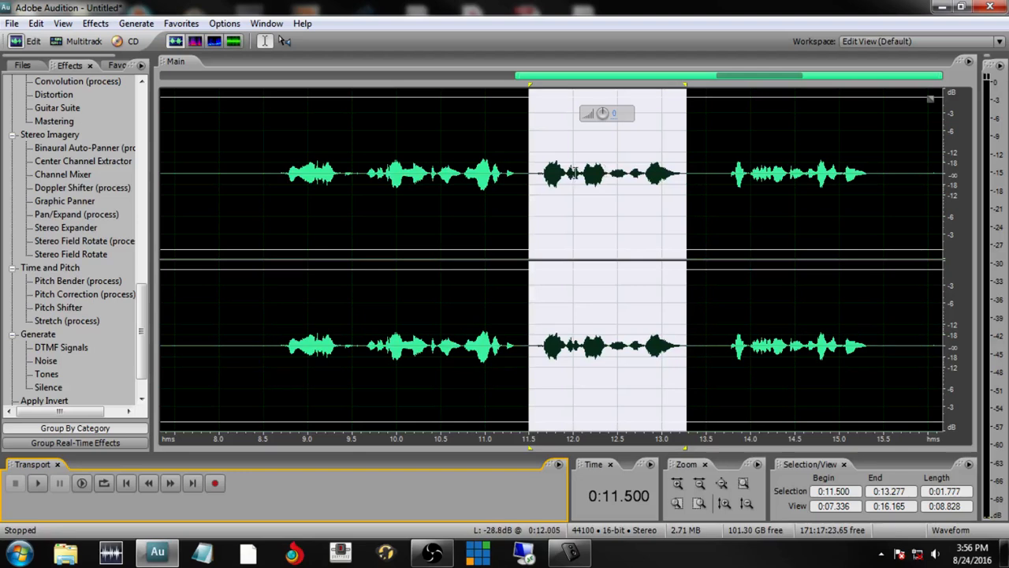
Clear the range selection, play the recording from about 11.9 seconds and stop playback
{"action": "left_click", "coordinate": [567, 173]}
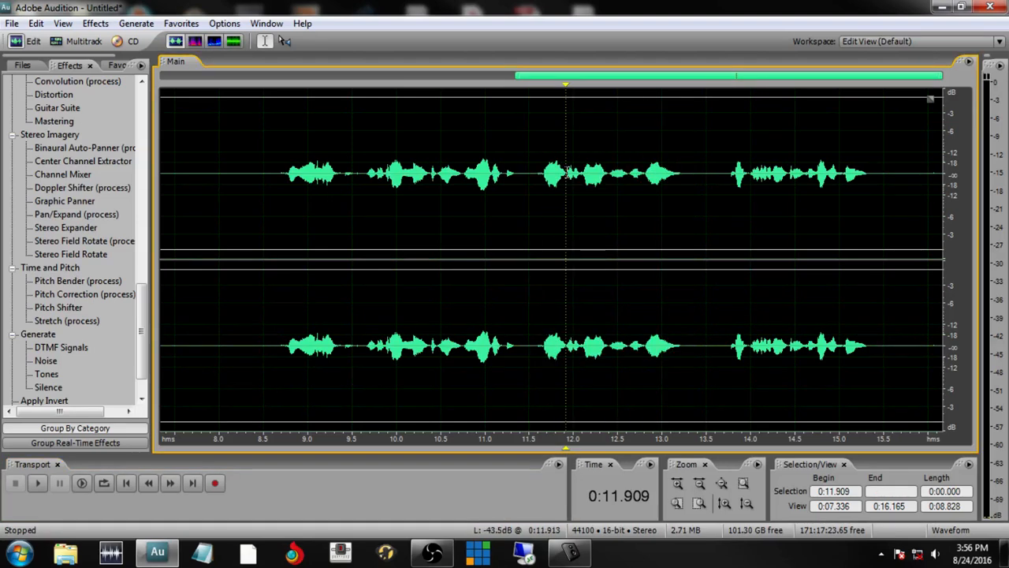
{"action": "left_click", "coordinate": [38, 482]}
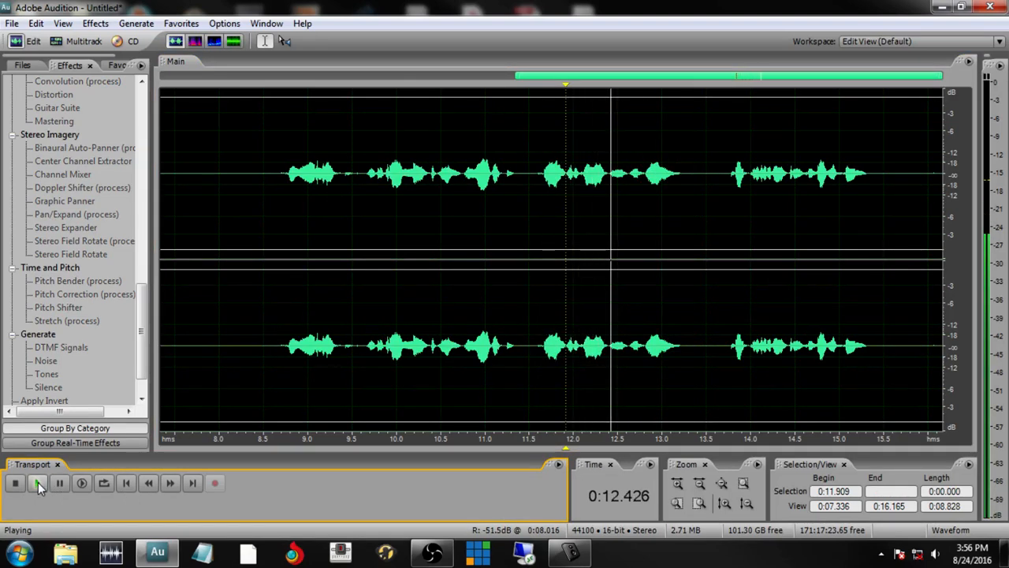
{"action": "left_click", "coordinate": [37, 482]}
{"action": "left_click", "coordinate": [38, 482]}
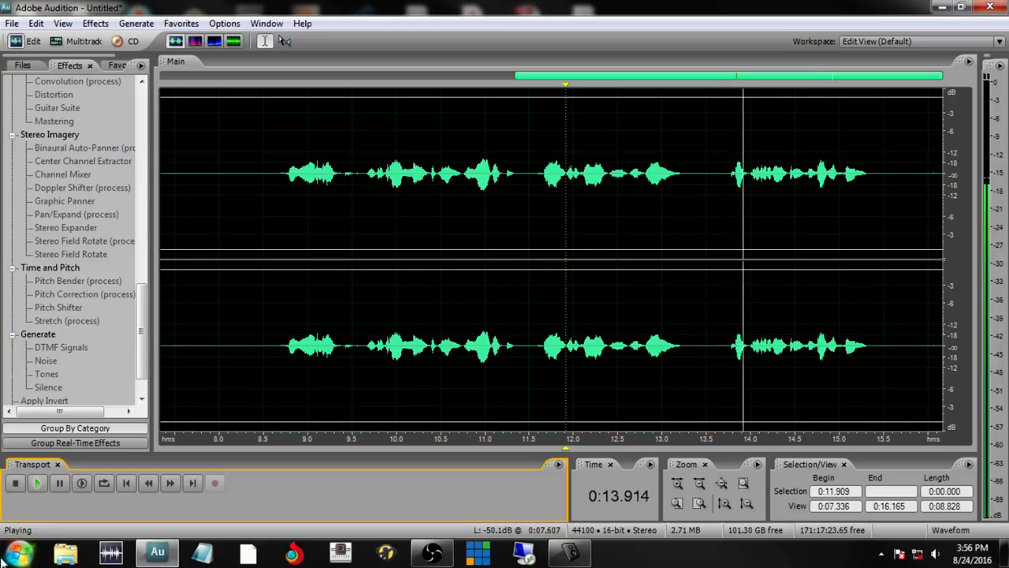
{"action": "left_click", "coordinate": [15, 483]}
Play and stop the recording from 11.5 seconds and again from about 8.7 seconds, just before the second take's speech
{"action": "left_click", "coordinate": [532, 174]}
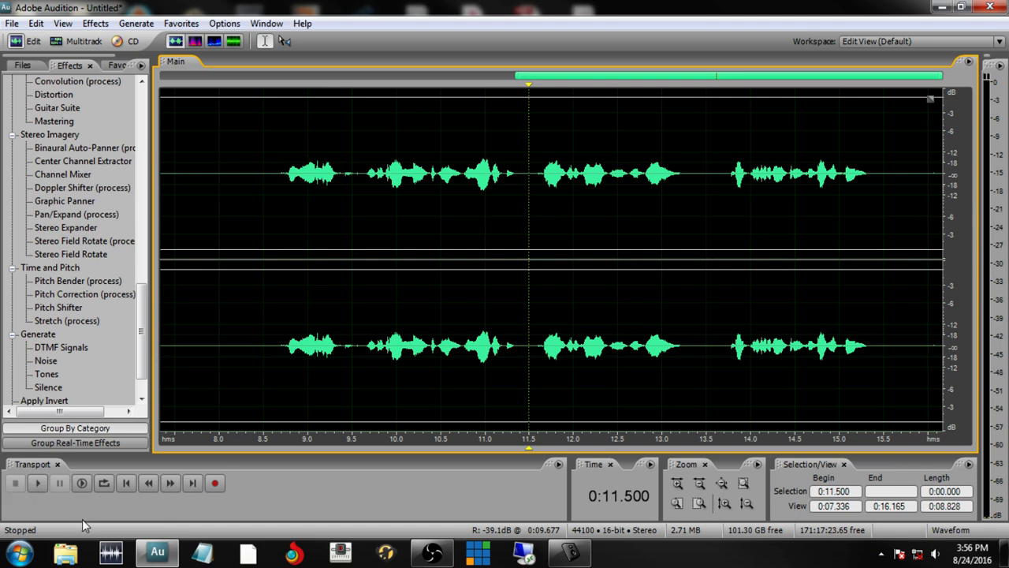
{"action": "key", "text": "space"}
{"action": "key", "text": "space"}
{"action": "left_click", "coordinate": [278, 174]}
{"action": "key", "text": "space"}
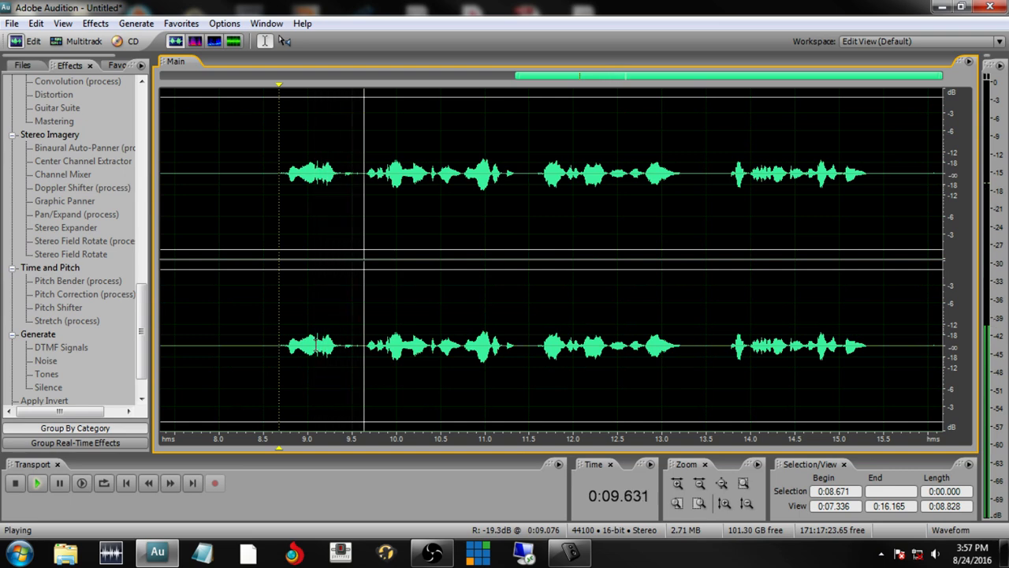
{"action": "key", "text": "space"}
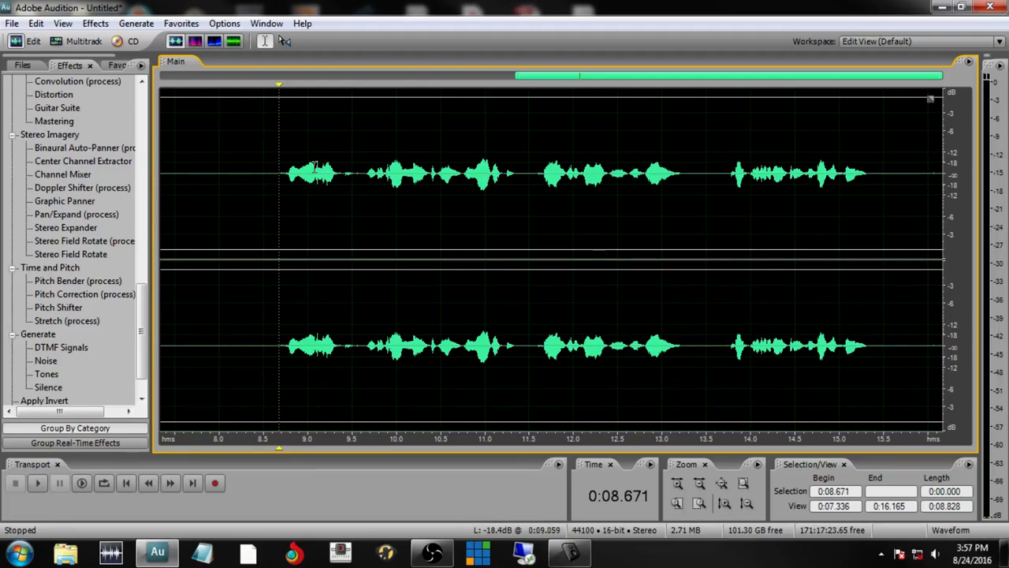
Place the playback cursor at the start of the second take, zoom in on it horizontally and zoom back out to the full recording
{"action": "left_click", "coordinate": [289, 173]}
{"action": "left_click_drag", "start_coordinate": [629, 77], "coordinate": [410, 108]}
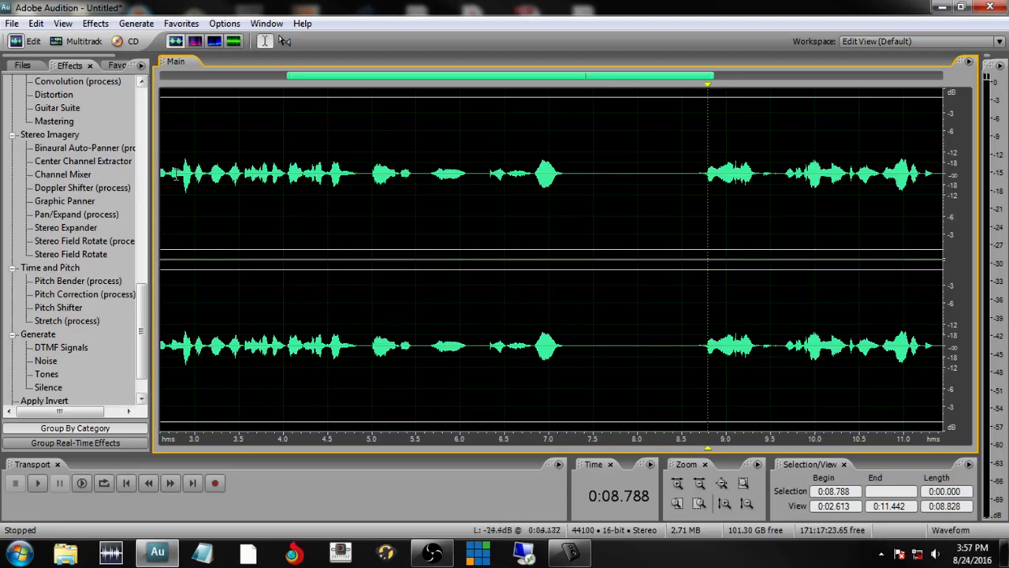
{"action": "left_click", "coordinate": [676, 483]}
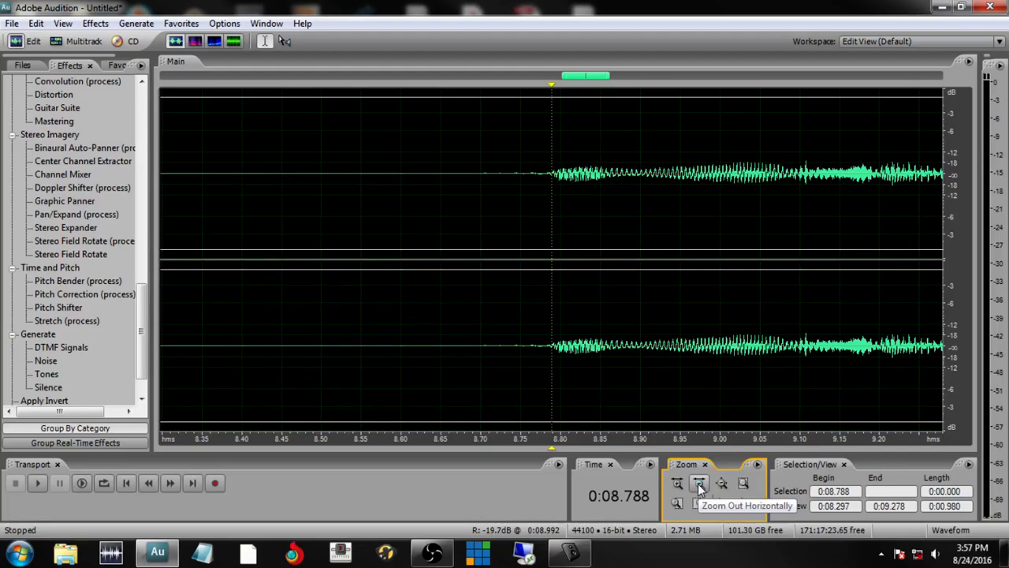
{"action": "left_click", "coordinate": [698, 483]}
{"action": "left_click", "coordinate": [698, 483]}
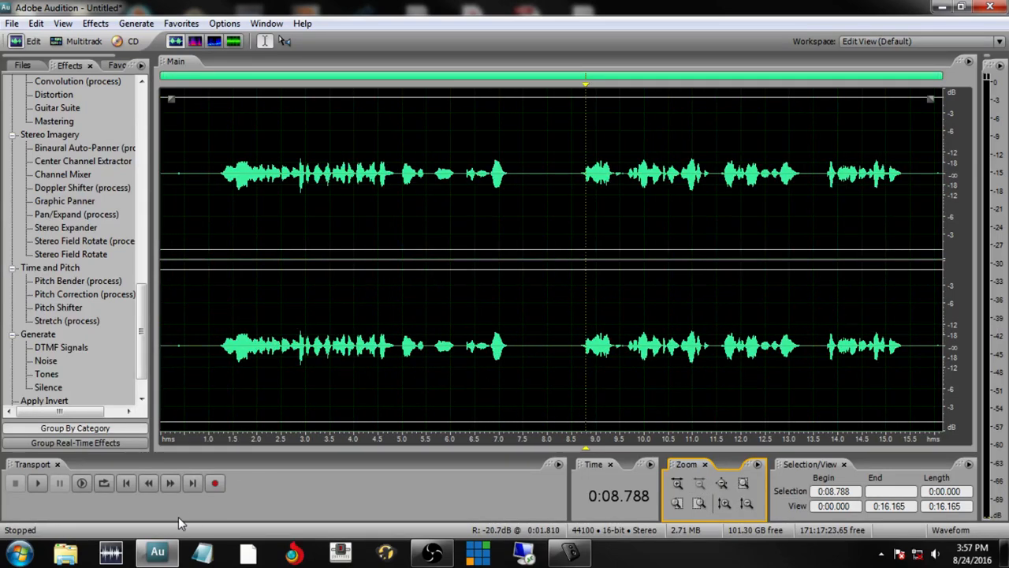
Play the recording from about 0.64 seconds through both takes and dismiss the Dial-up Connection dialog
{"action": "left_click", "coordinate": [191, 168]}
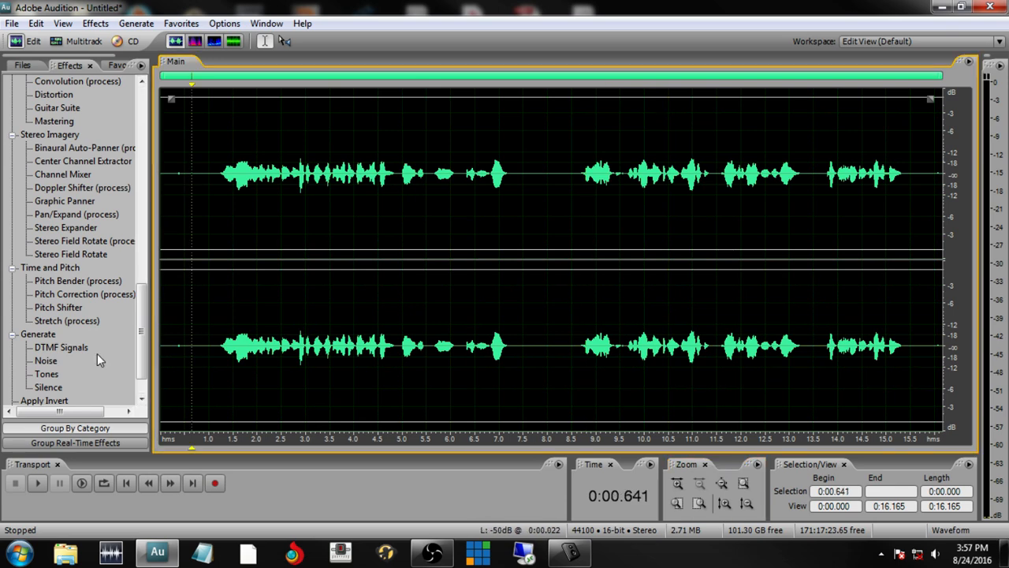
{"action": "left_click", "coordinate": [38, 484]}
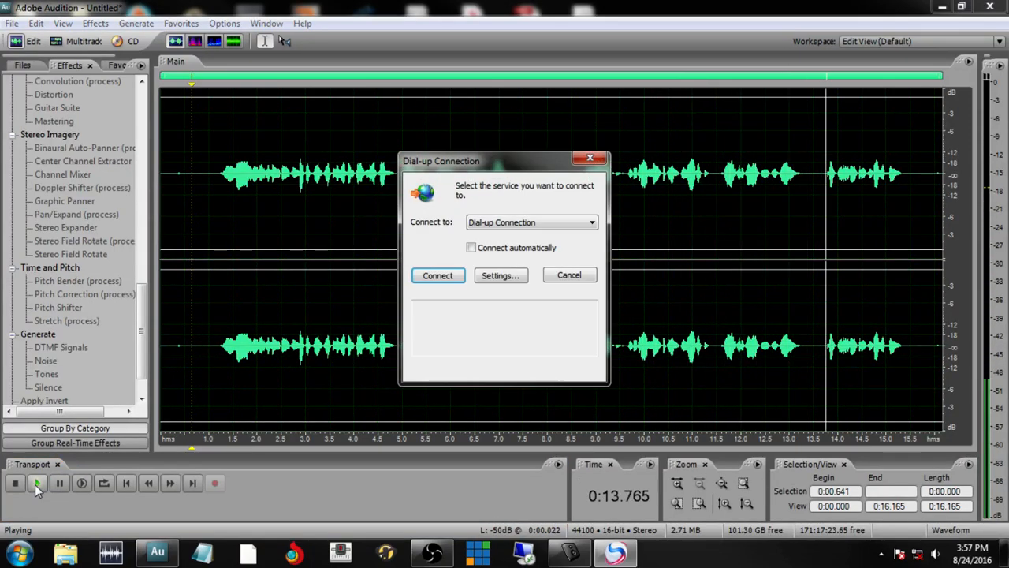
{"action": "left_click_drag", "start_coordinate": [503, 171], "coordinate": [582, 207]}
{"action": "left_click", "coordinate": [669, 195]}
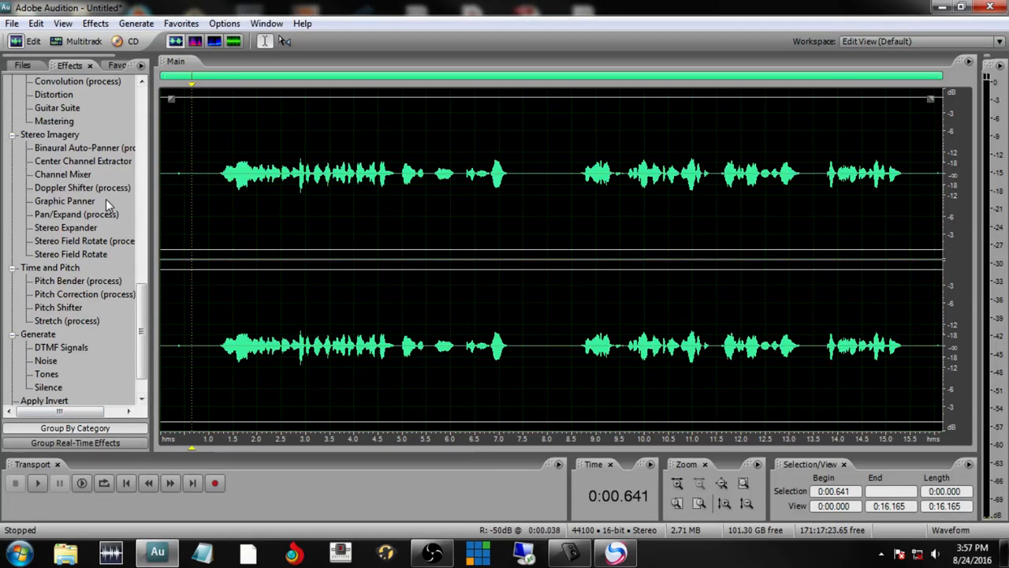
Examine the Files, Effects and Favorites lists and the panel docking options, ending on the list of open files
{"action": "left_click", "coordinate": [22, 66]}
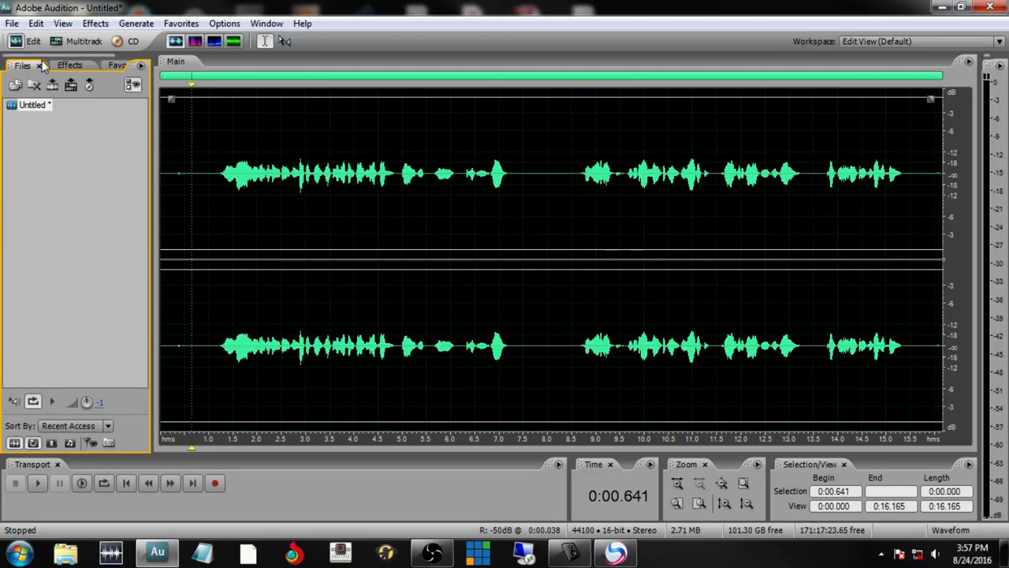
{"action": "left_click", "coordinate": [70, 66]}
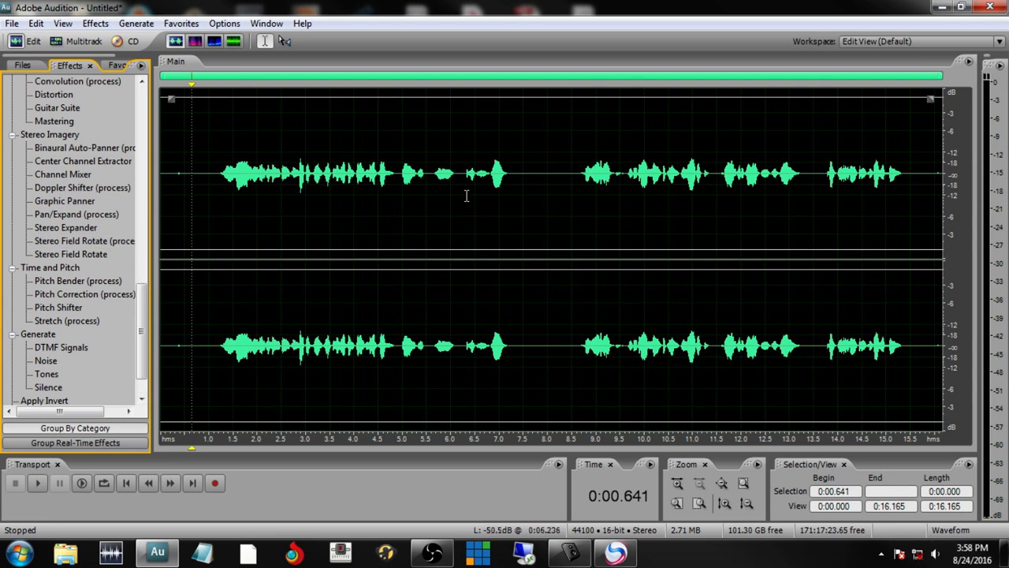
{"action": "left_click", "coordinate": [115, 66]}
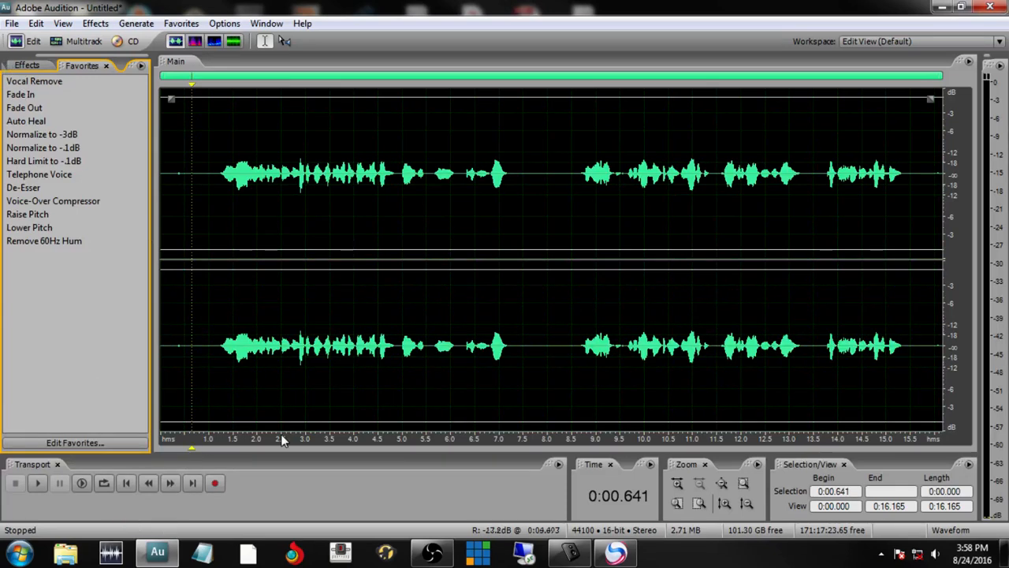
{"action": "left_click", "coordinate": [22, 65]}
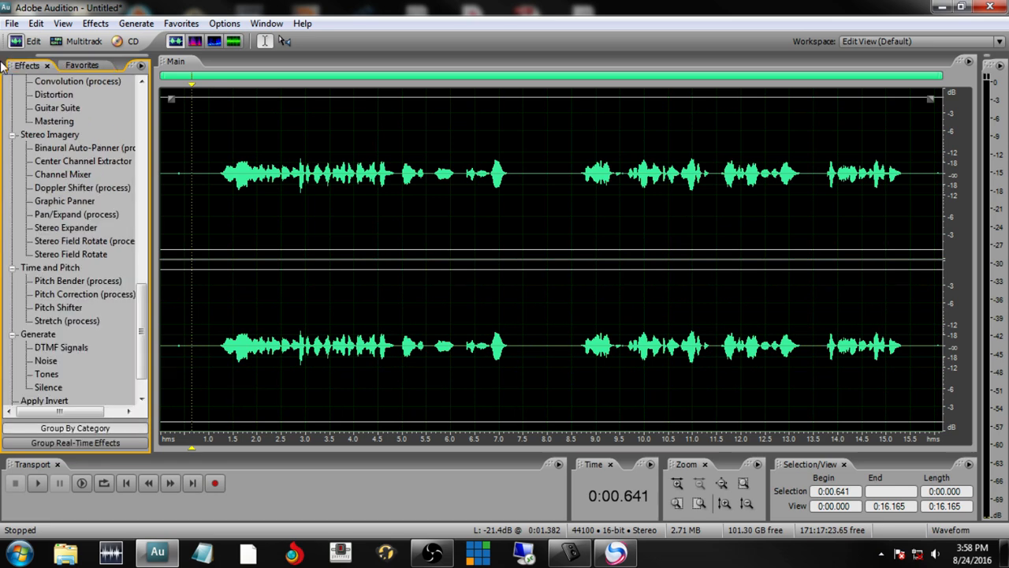
{"action": "left_click_drag", "start_coordinate": [152, 7], "coordinate": [194, 3]}
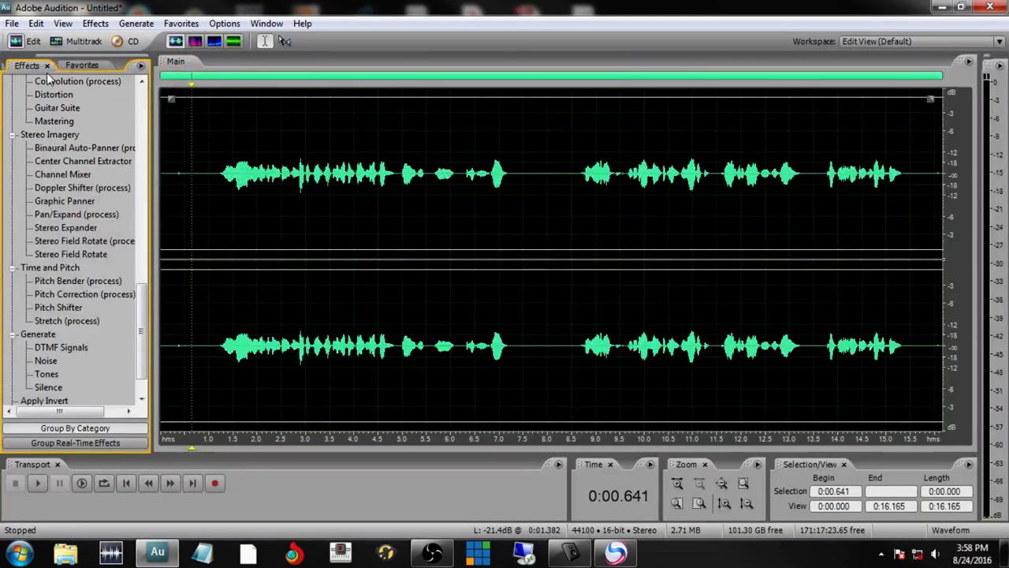
{"action": "left_click", "coordinate": [75, 68]}
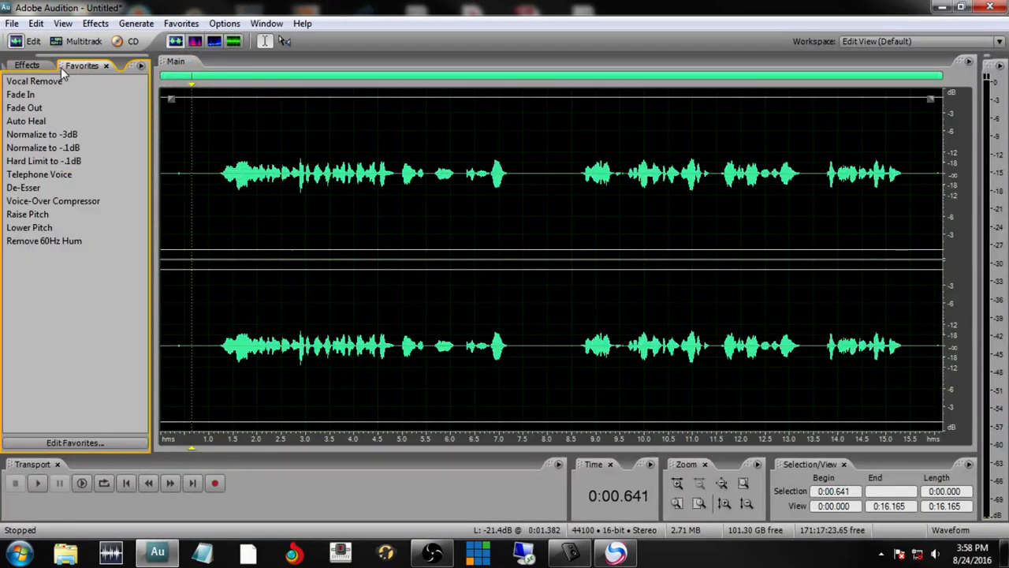
{"action": "left_click", "coordinate": [141, 67]}
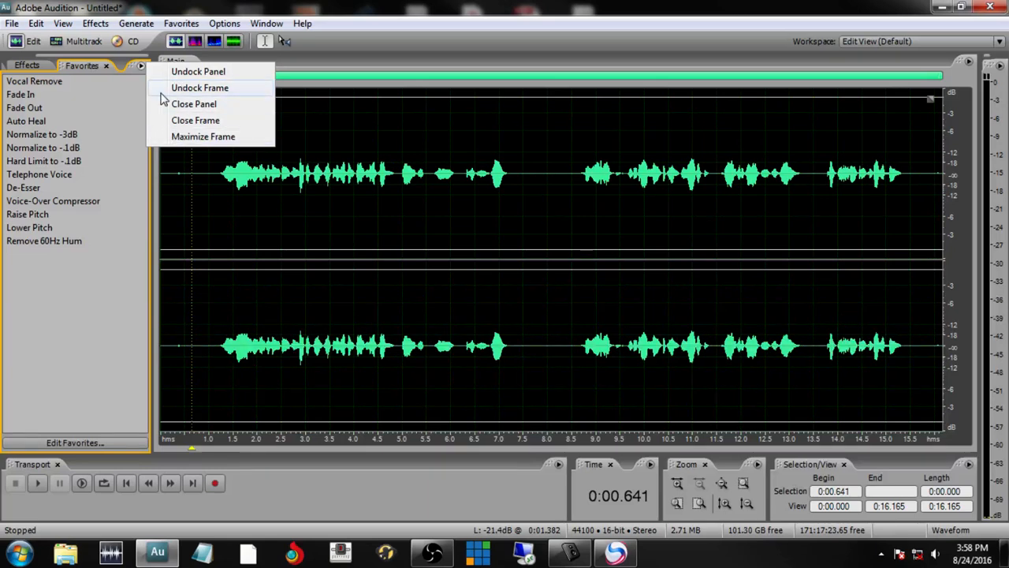
{"action": "left_click", "coordinate": [2, 66]}
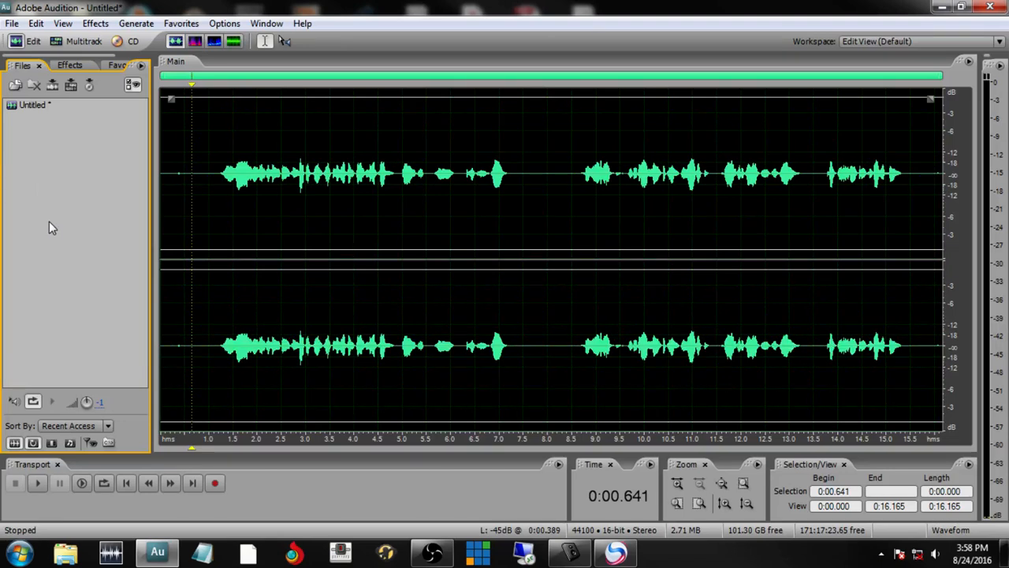
{"action": "right_click", "coordinate": [50, 160]}
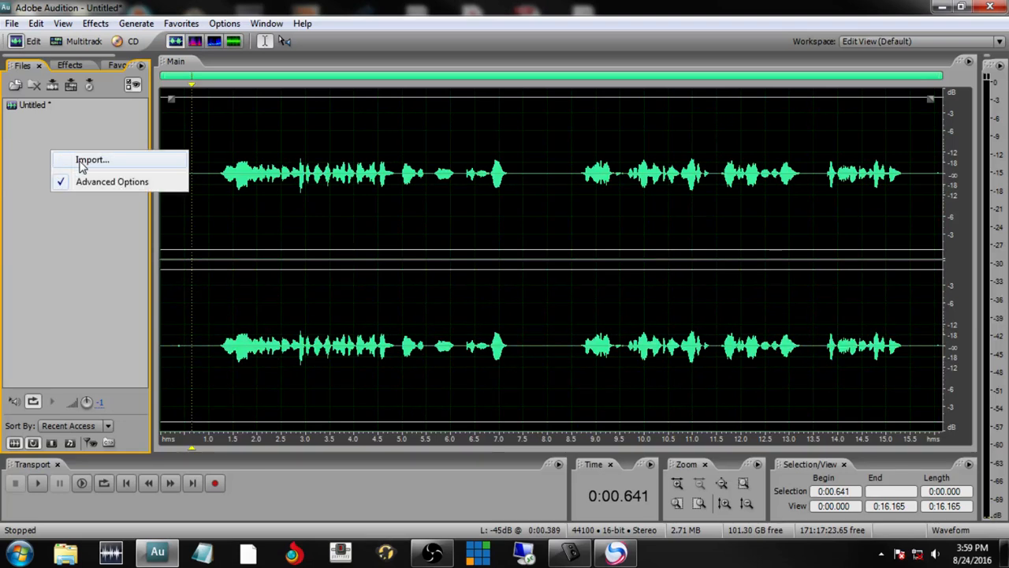
{"action": "left_click", "coordinate": [33, 200]}
{"action": "left_click", "coordinate": [15, 26]}
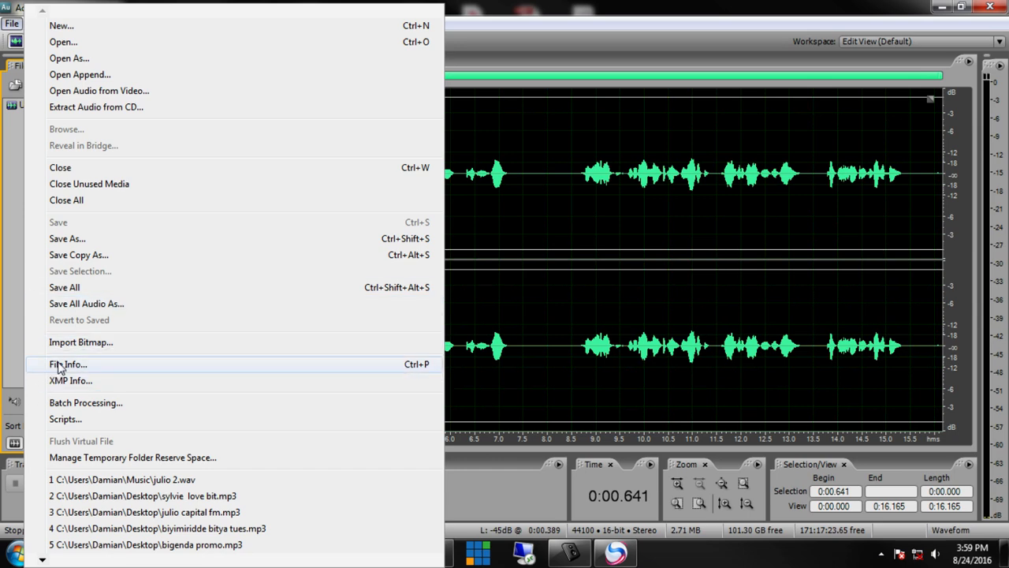
{"action": "left_click", "coordinate": [21, 361]}
{"action": "left_click", "coordinate": [36, 23]}
{"action": "left_click", "coordinate": [9, 169]}
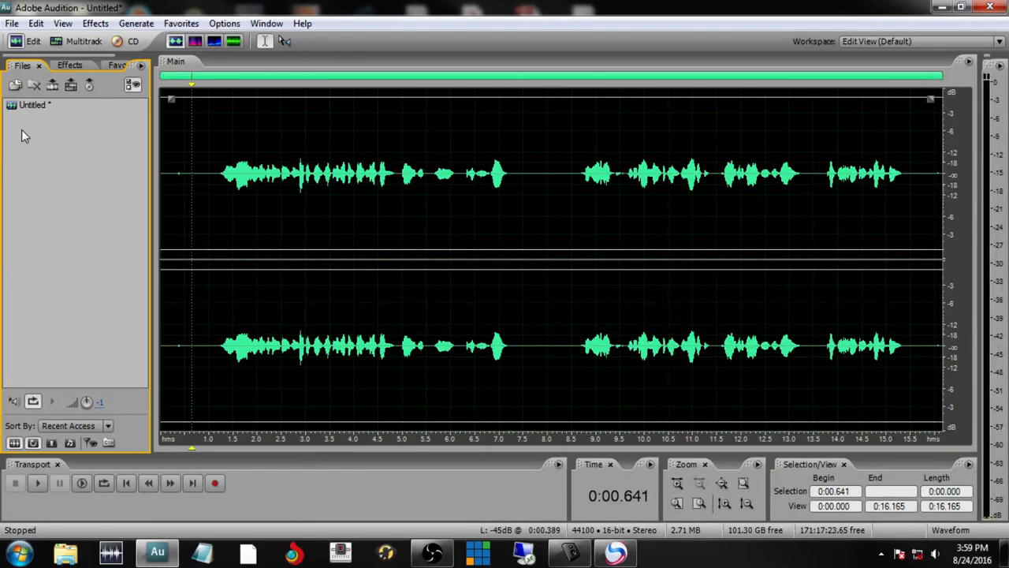
{"action": "left_click", "coordinate": [12, 23]}
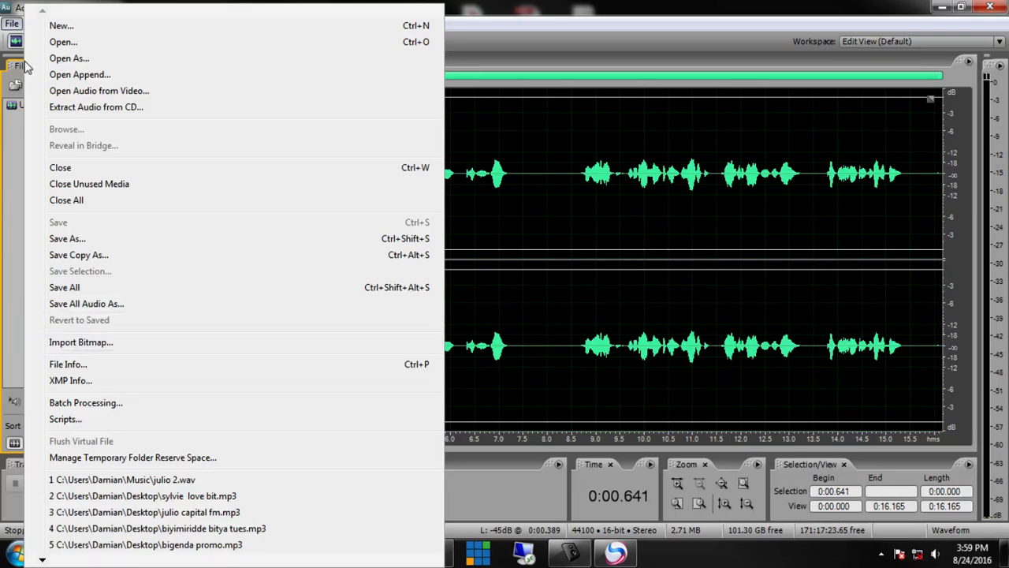
{"action": "left_click", "coordinate": [6, 212]}
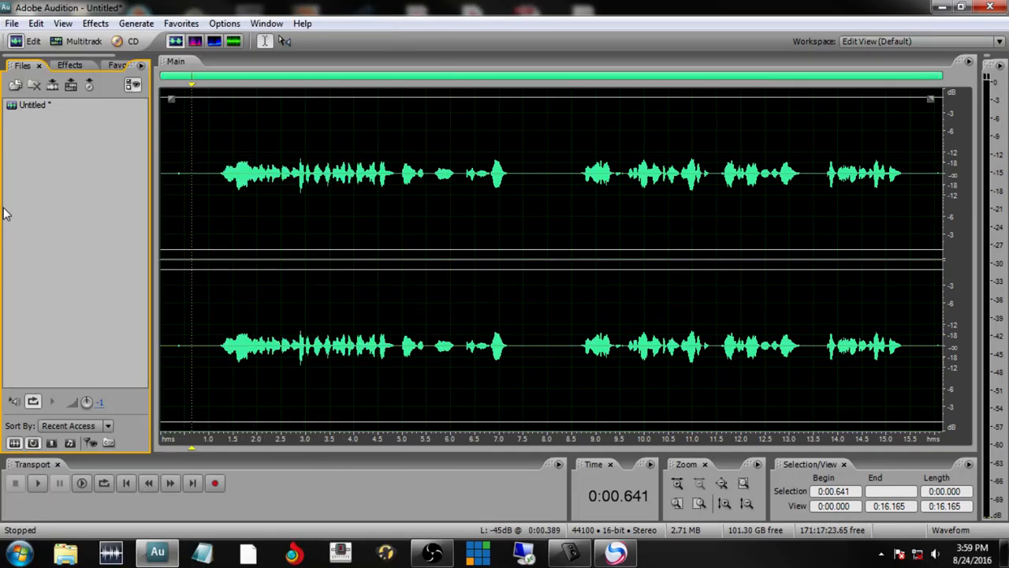
Start importing an audio file and preview the sound effects comic004 and emergency004 from the downloaded effects folder
{"action": "double_click", "coordinate": [55, 225]}
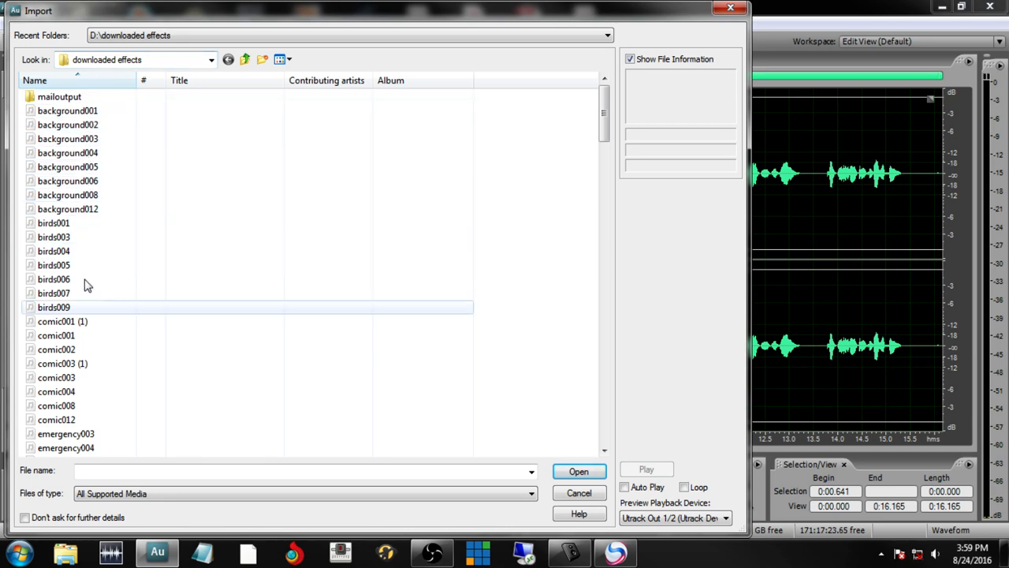
{"action": "left_click", "coordinate": [80, 396]}
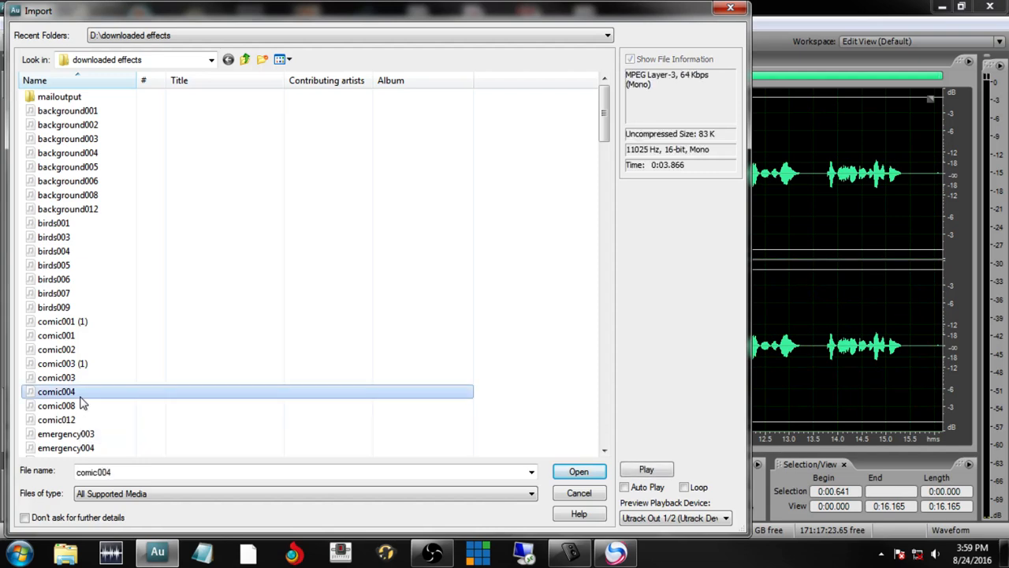
{"action": "left_click", "coordinate": [646, 470]}
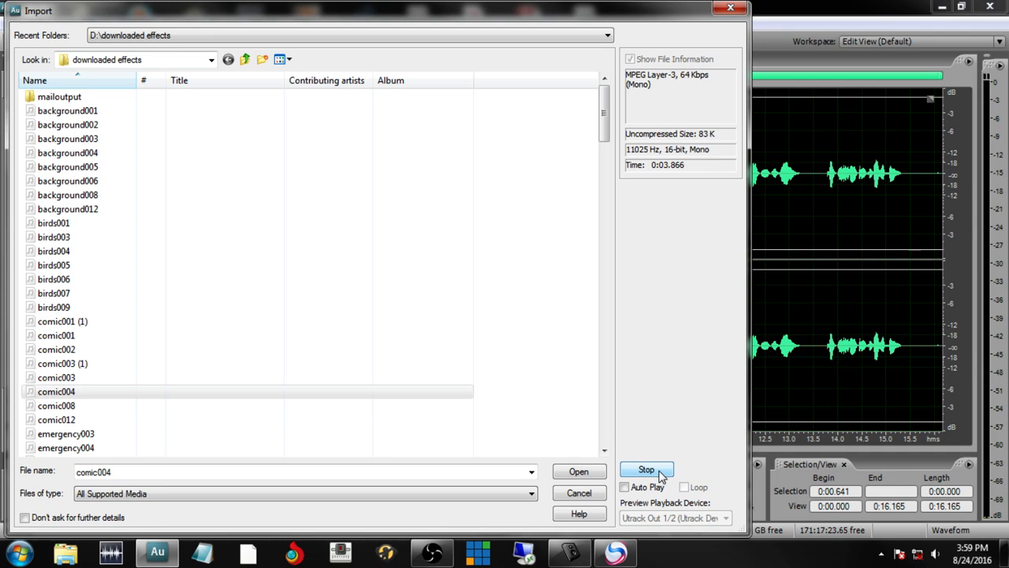
{"action": "left_click", "coordinate": [639, 474]}
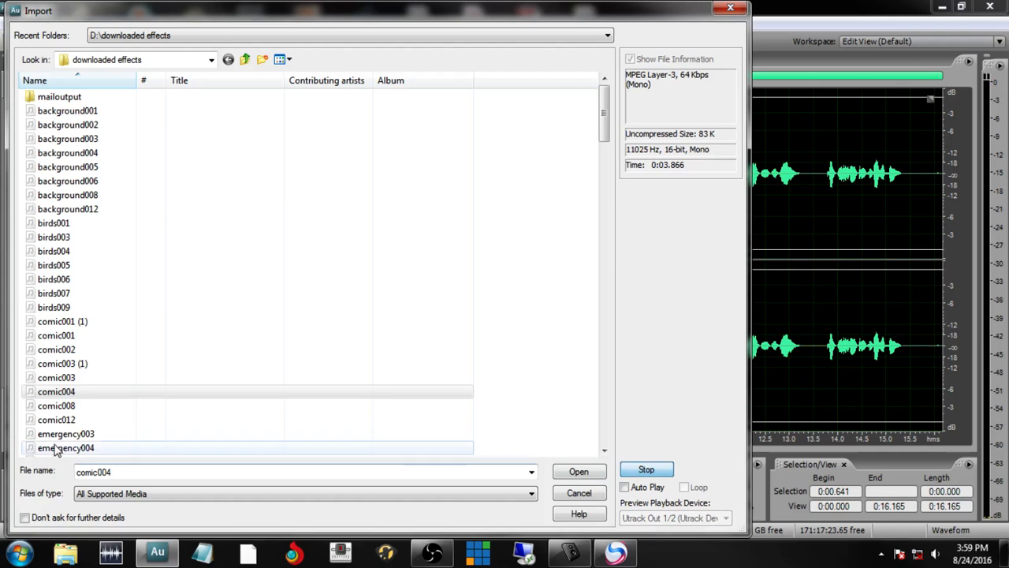
{"action": "left_click", "coordinate": [59, 449]}
{"action": "left_click", "coordinate": [646, 471]}
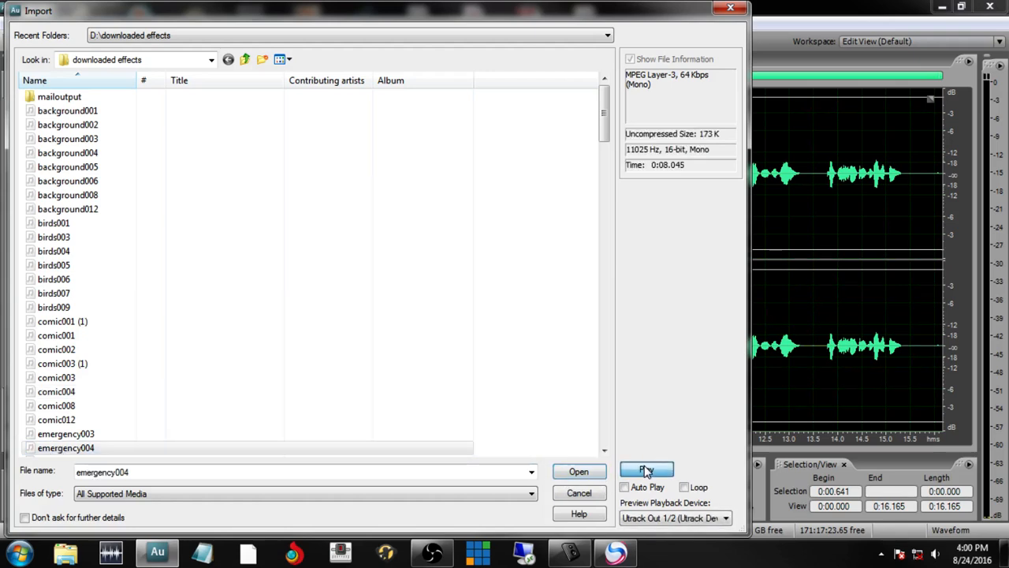
{"action": "left_click", "coordinate": [646, 471]}
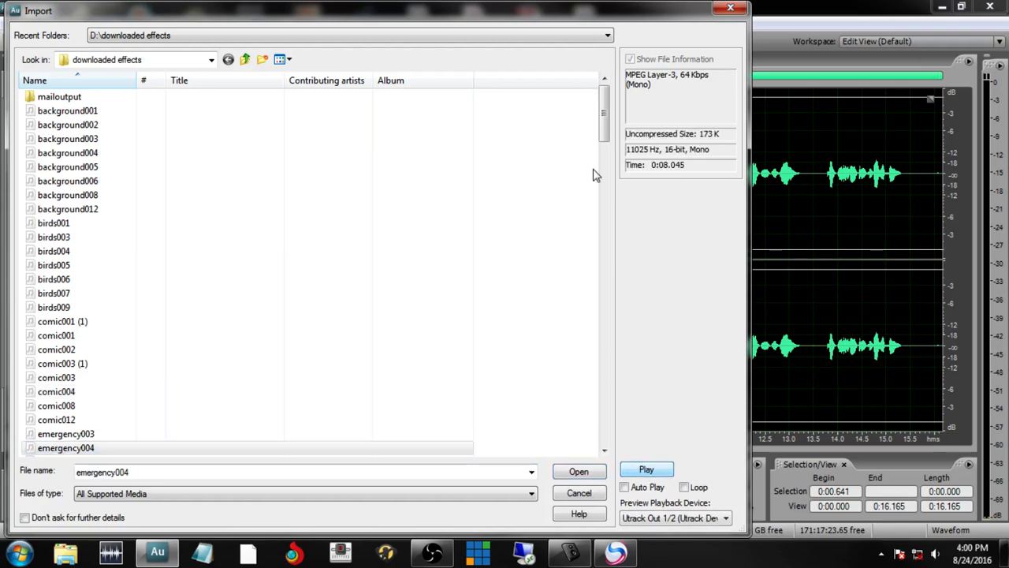
Find the musical sound effects in the downloaded effects folder and preview musical003 and musical004
{"action": "left_click_drag", "start_coordinate": [604, 114], "coordinate": [599, 282]}
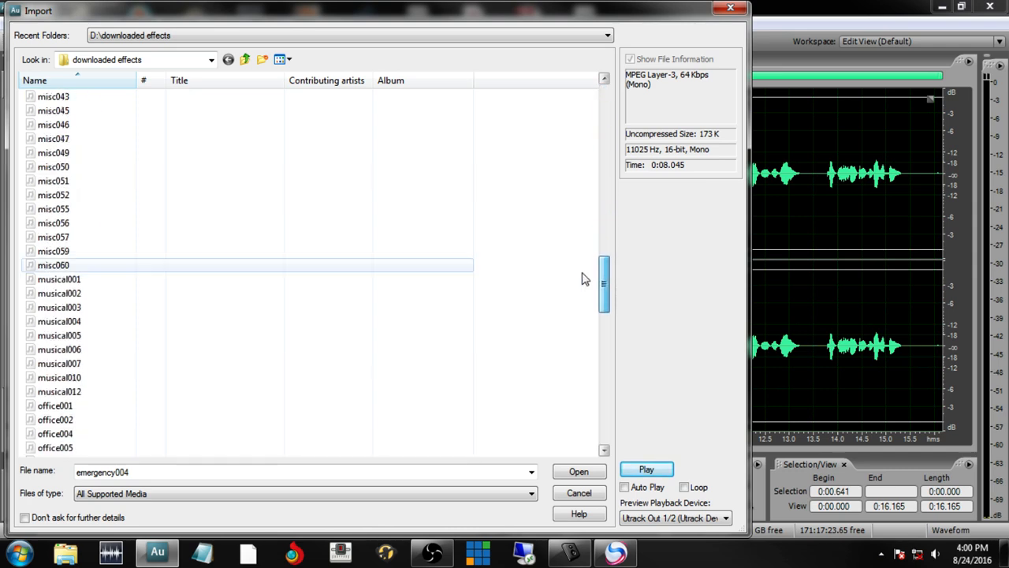
{"action": "left_click", "coordinate": [55, 181]}
{"action": "left_click", "coordinate": [71, 307]}
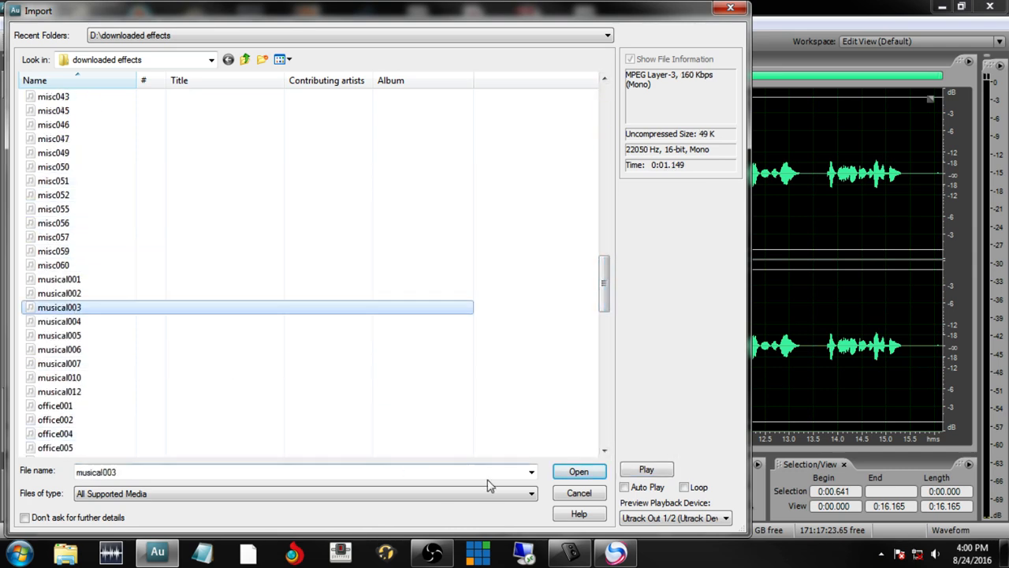
{"action": "left_click", "coordinate": [645, 470]}
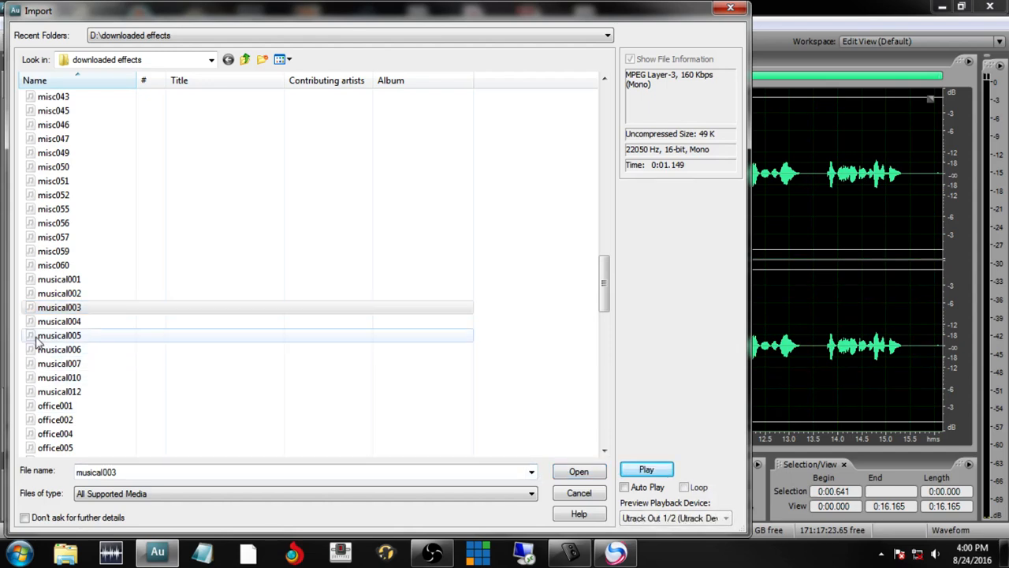
{"action": "left_click", "coordinate": [55, 321]}
{"action": "left_click", "coordinate": [645, 471]}
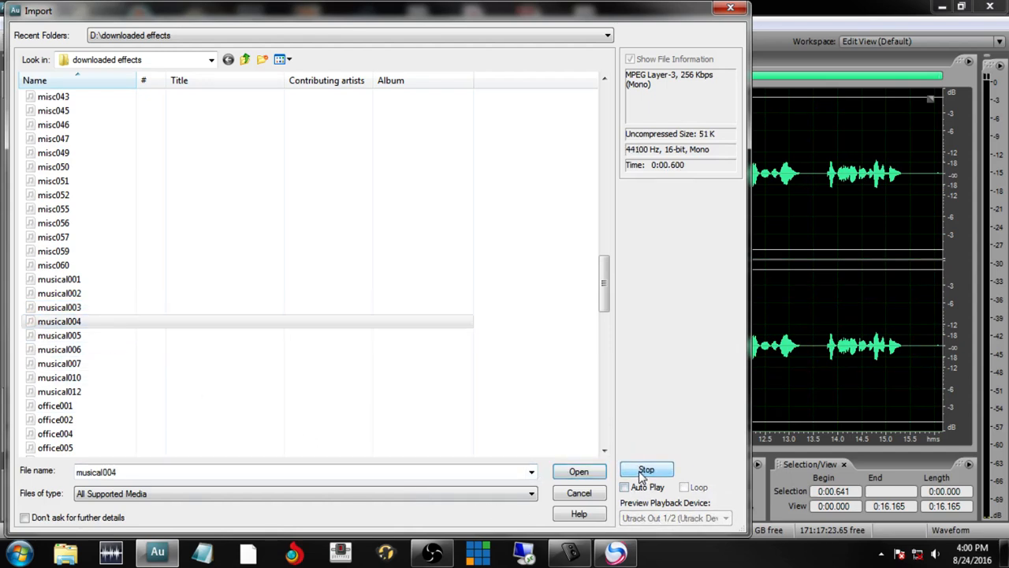
Preview musical003 once more and import it into the list of open files
{"action": "left_click", "coordinate": [63, 308]}
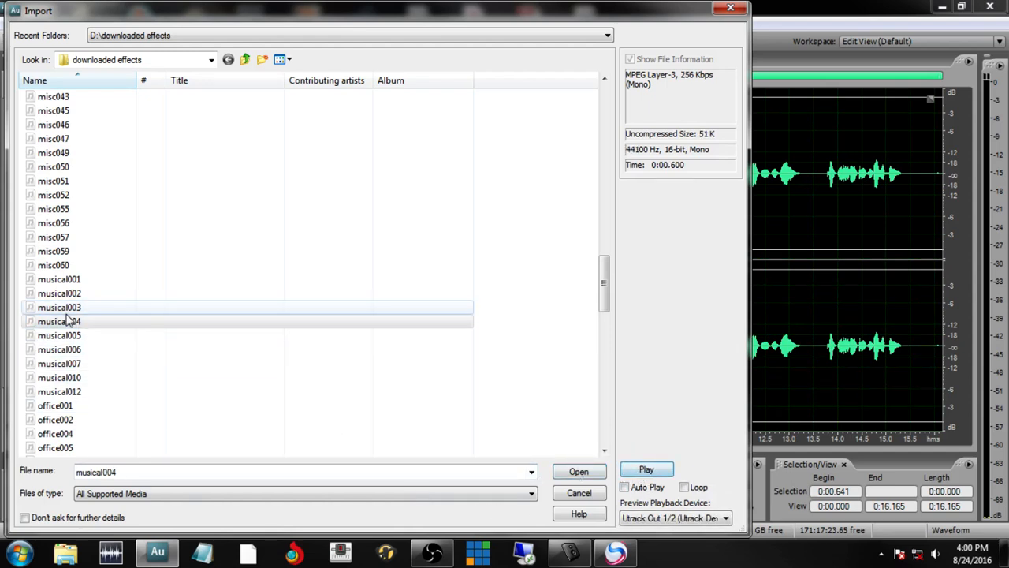
{"action": "left_click", "coordinate": [653, 475]}
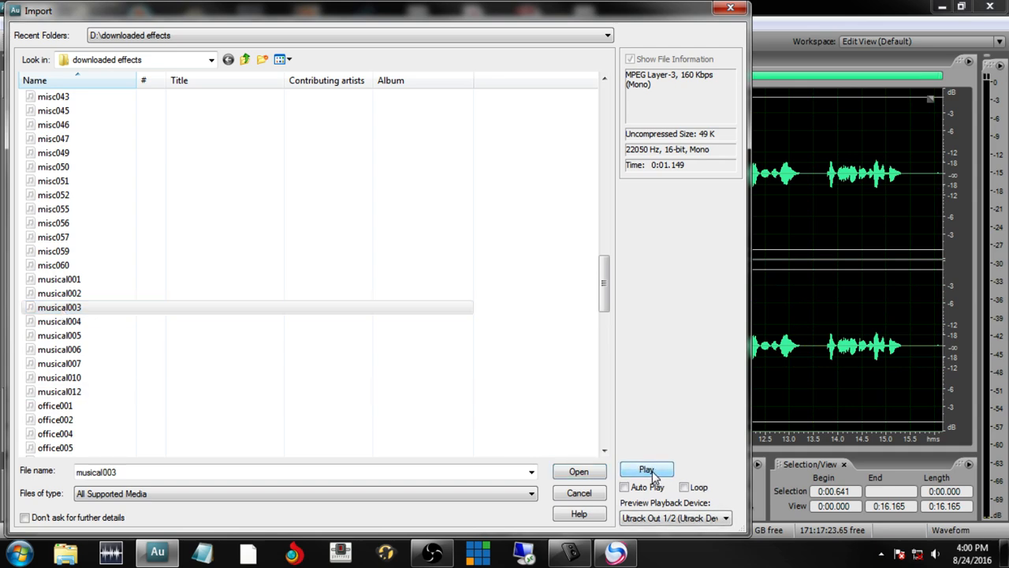
{"action": "left_click", "coordinate": [578, 472]}
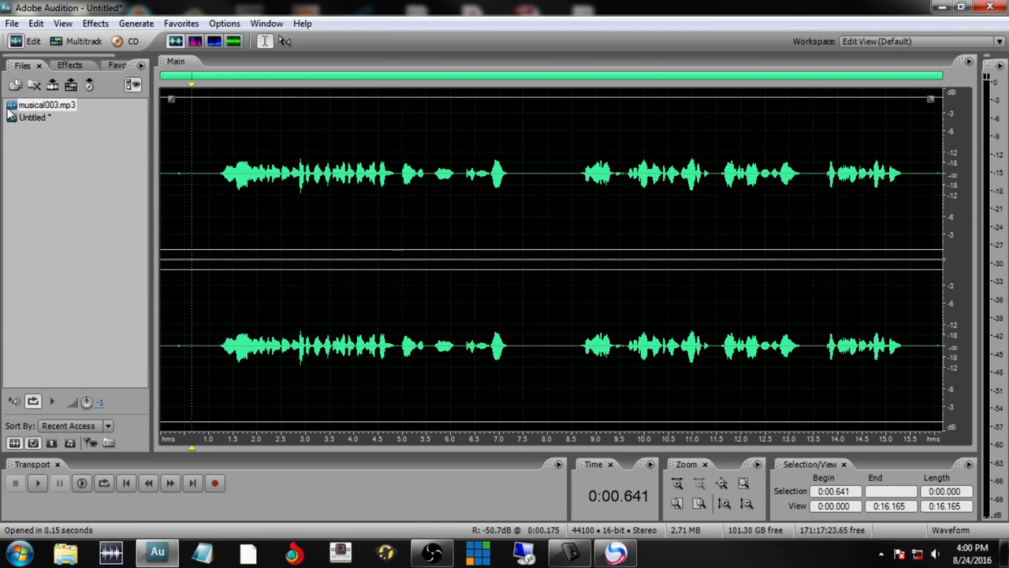
{"action": "left_click", "coordinate": [103, 189]}
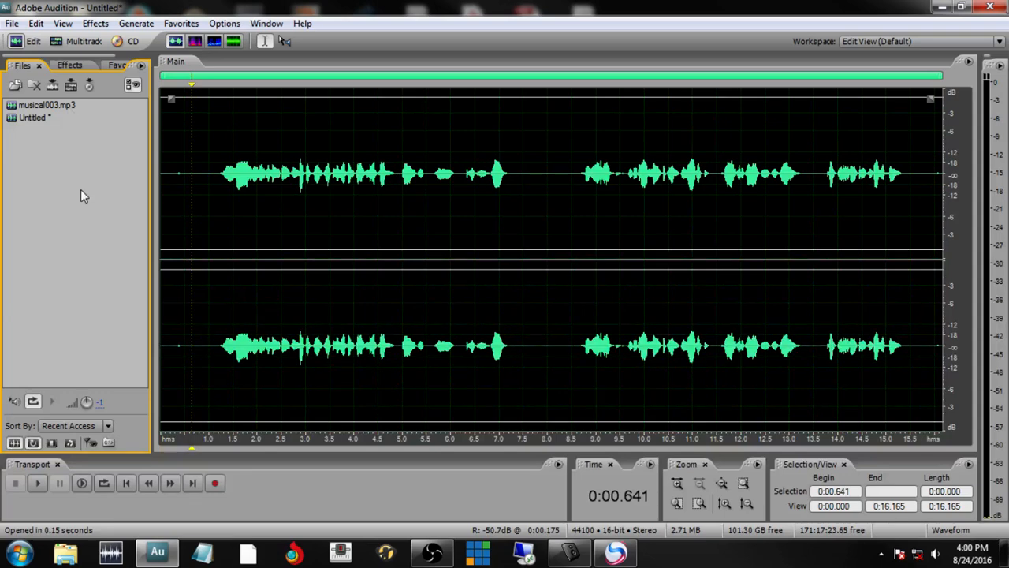
Start another audio import and browse to the MUSIC folder on Local Disk (D:)
{"action": "double_click", "coordinate": [44, 185]}
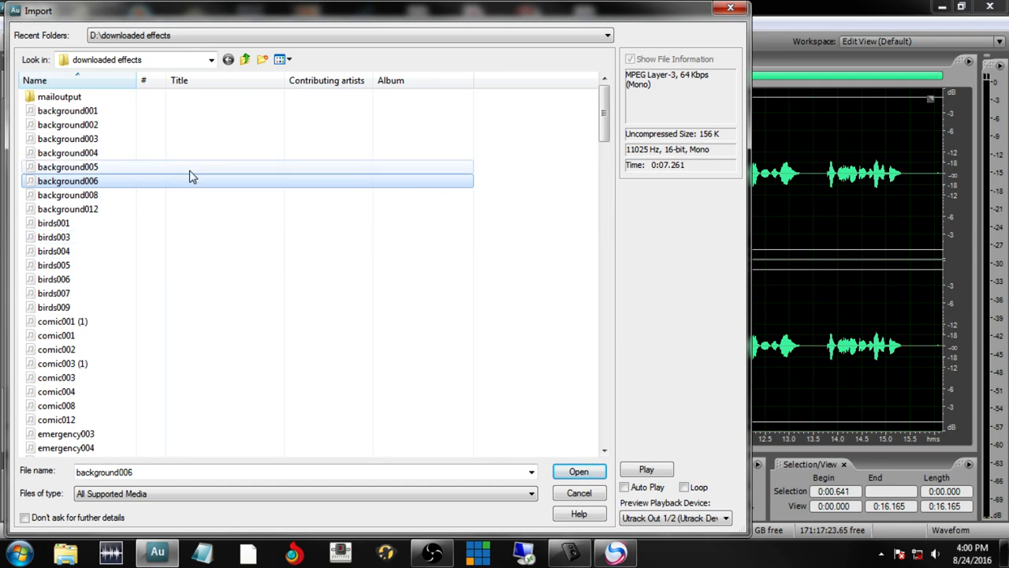
{"action": "left_click", "coordinate": [210, 60]}
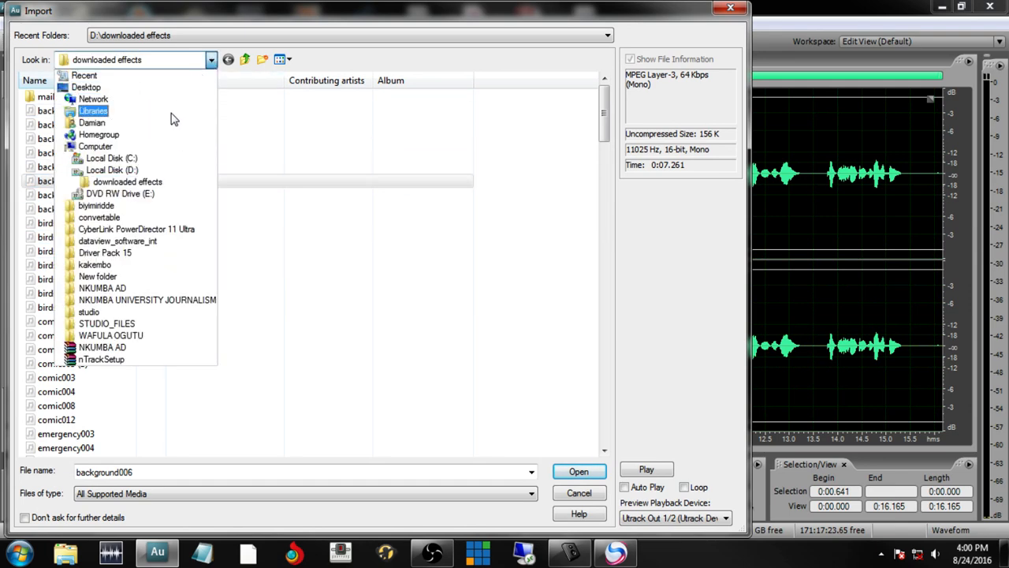
{"action": "left_click", "coordinate": [137, 171]}
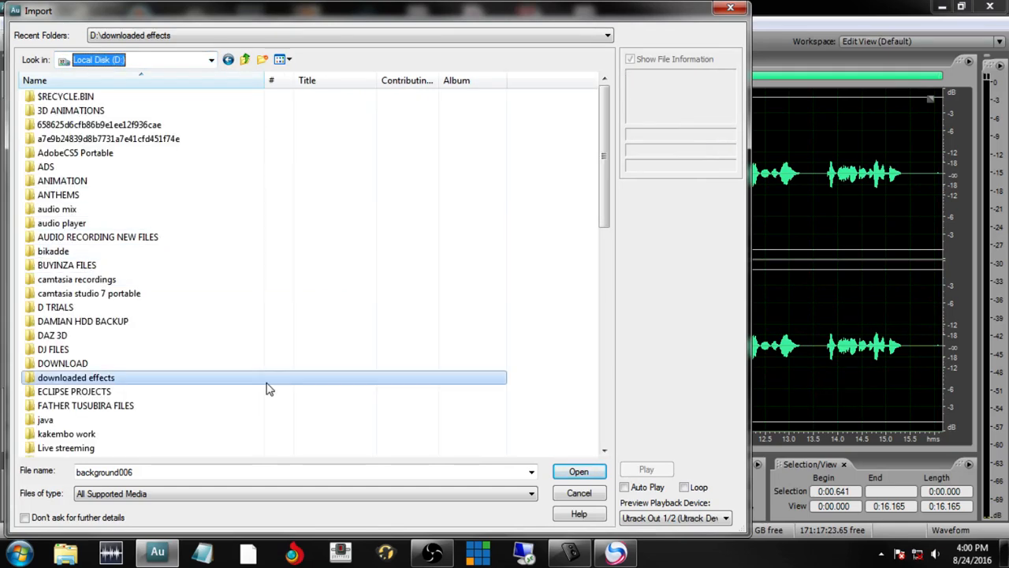
{"action": "left_click", "coordinate": [242, 350]}
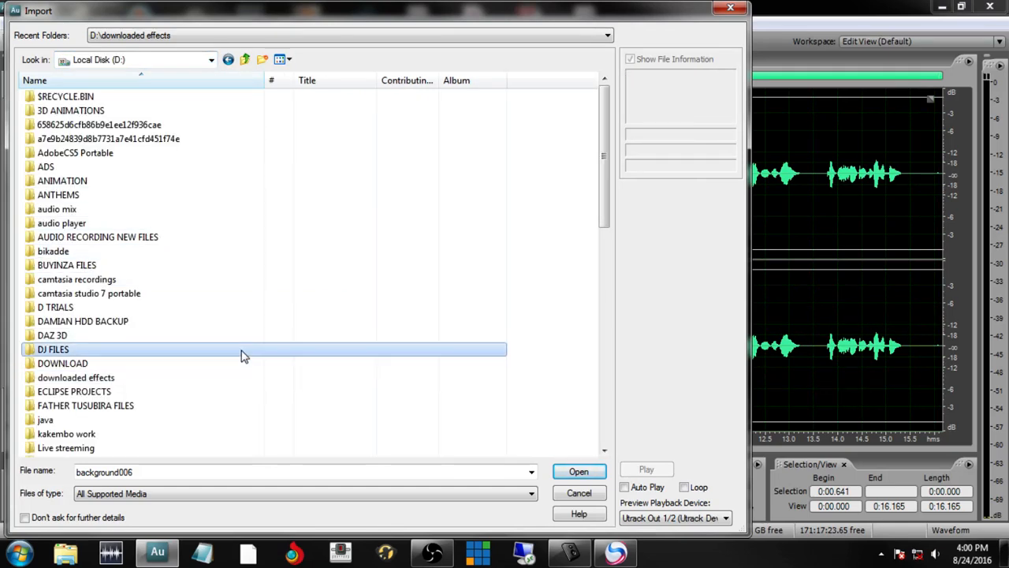
{"action": "scroll", "coordinate": [242, 356], "scroll_direction": "down", "scroll_amount": 7}
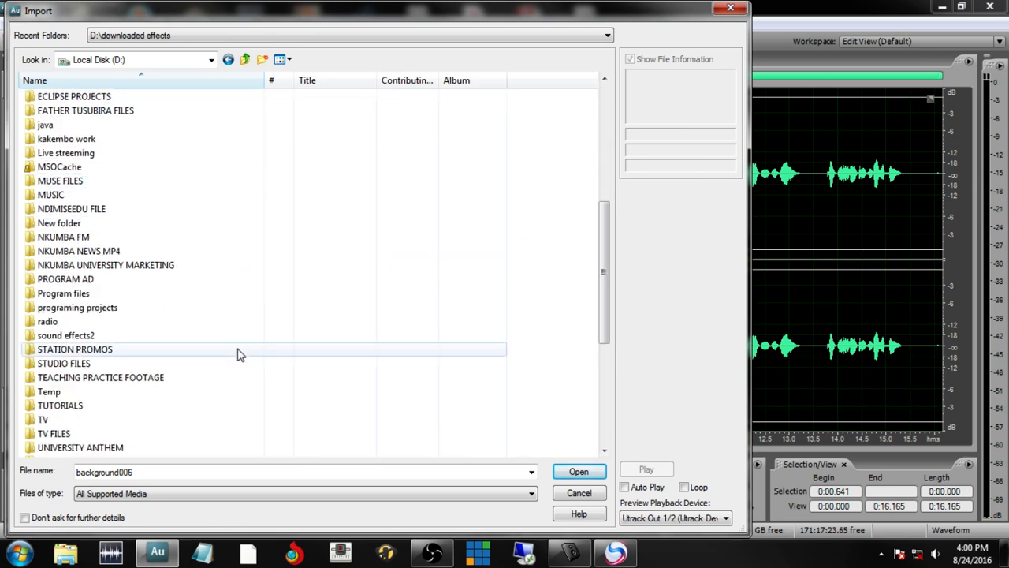
{"action": "double_click", "coordinate": [92, 200]}
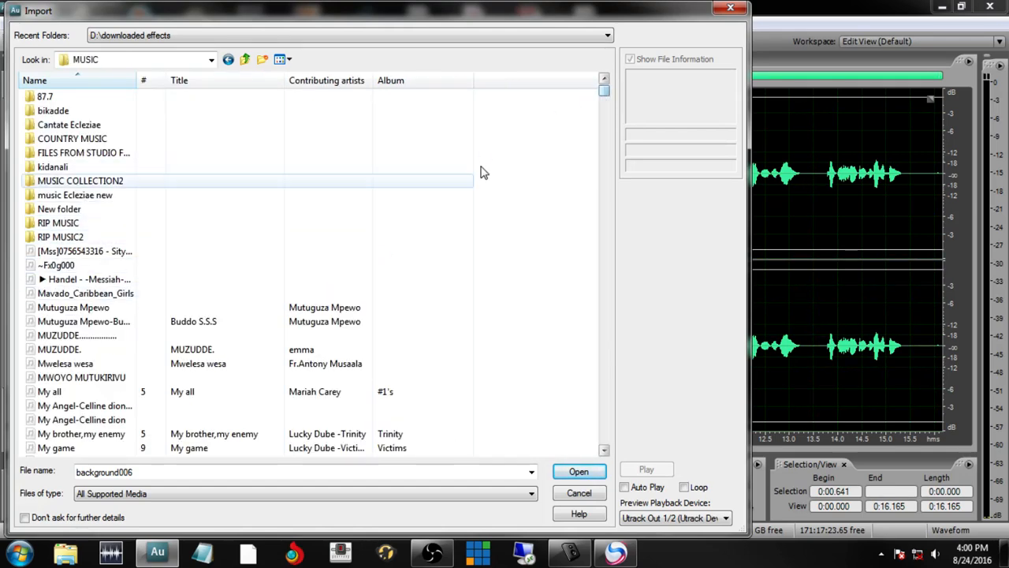
Select the songs Mavado_Caribbean_Girls, My game, My all, Naava Grey-Ninga Omuloge and Nabakoowa (Am tired!!) together for import
{"action": "left_click", "coordinate": [82, 296]}
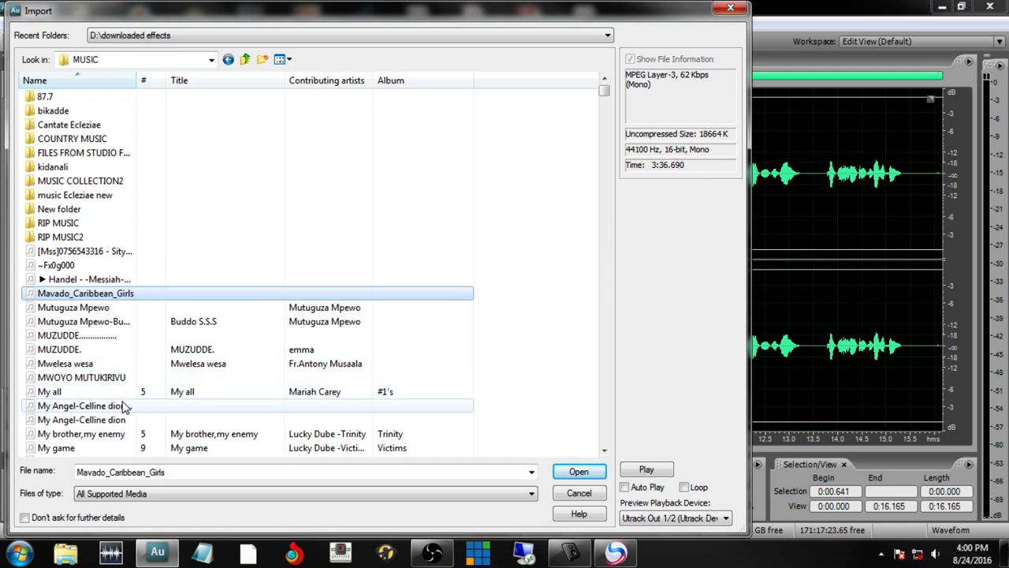
{"action": "left_click", "coordinate": [101, 450], "text": "ctrl"}
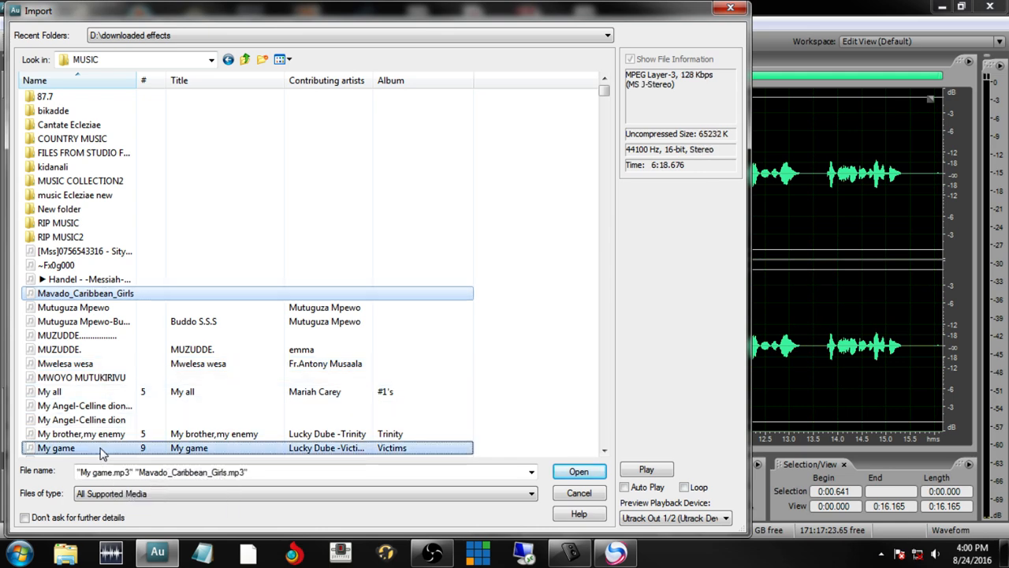
{"action": "left_click", "coordinate": [71, 392], "text": "ctrl"}
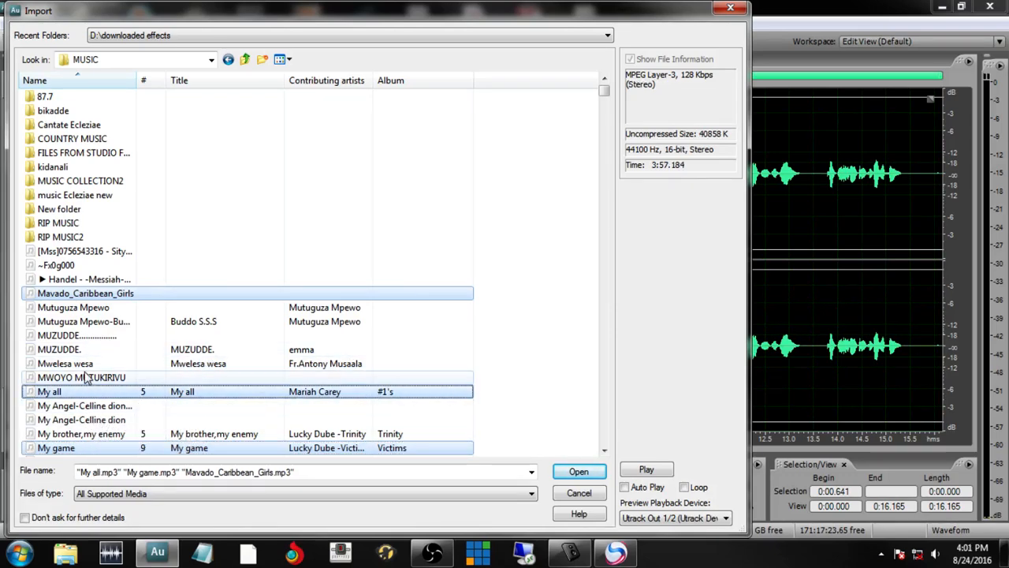
{"action": "scroll", "coordinate": [94, 407], "scroll_direction": "down", "scroll_amount": 4}
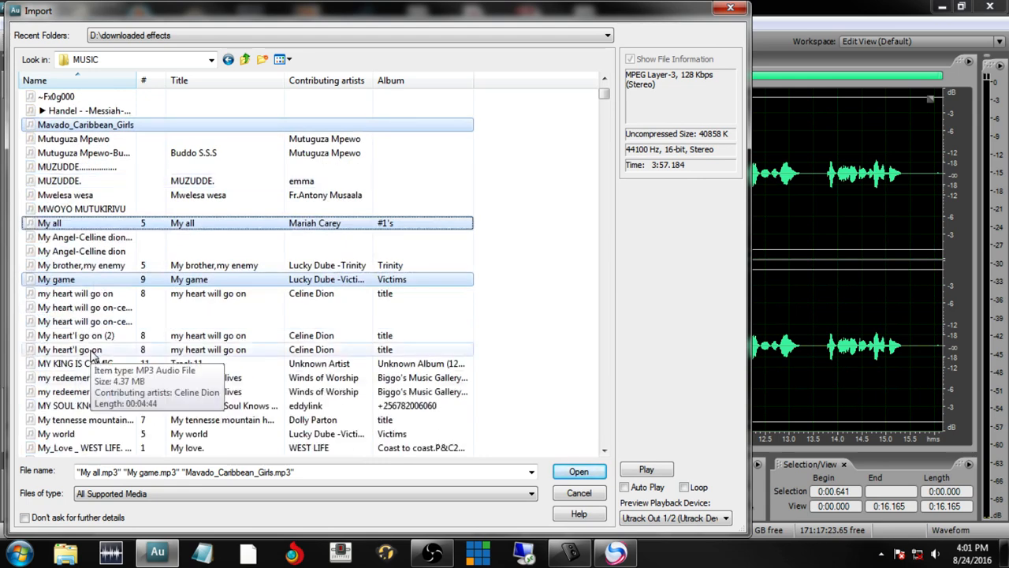
{"action": "scroll", "coordinate": [75, 378], "scroll_direction": "down", "scroll_amount": 3}
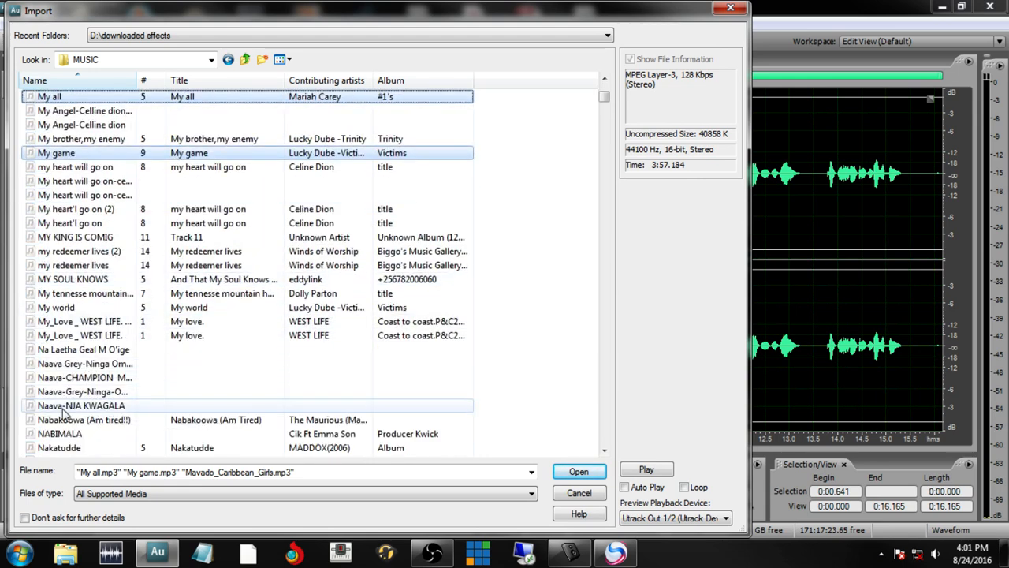
{"action": "left_click", "coordinate": [91, 365], "text": "ctrl"}
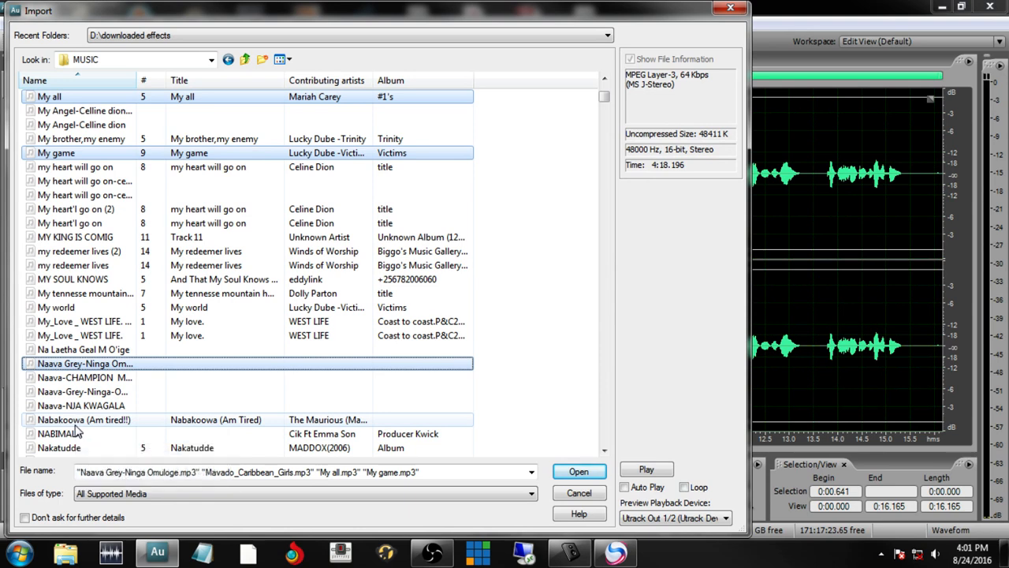
{"action": "left_click", "coordinate": [76, 425], "text": "ctrl"}
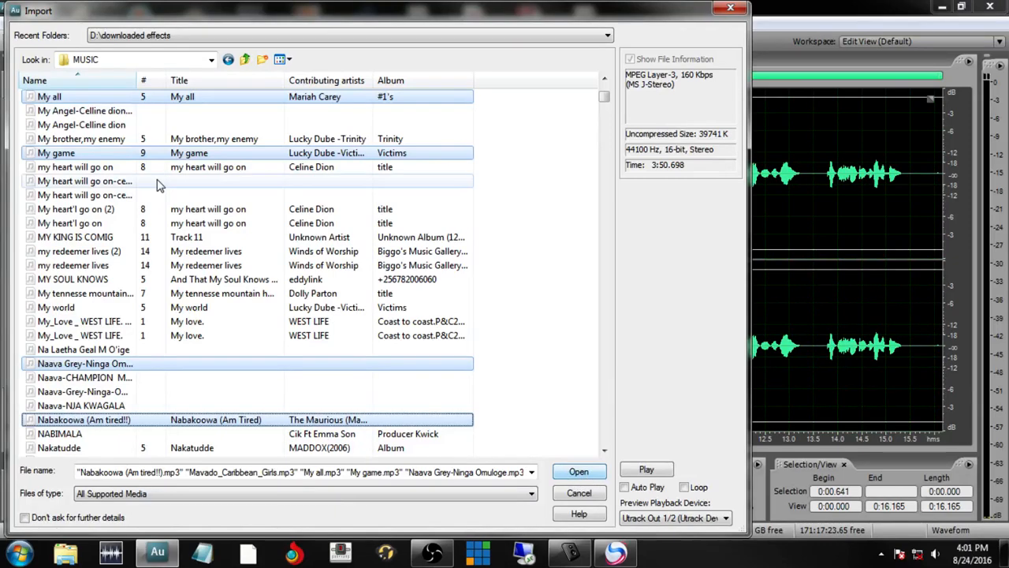
Review the song selection in the MUSIC folder and import all selected songs into the list of open files
{"action": "scroll", "coordinate": [117, 201], "scroll_direction": "up", "scroll_amount": 2}
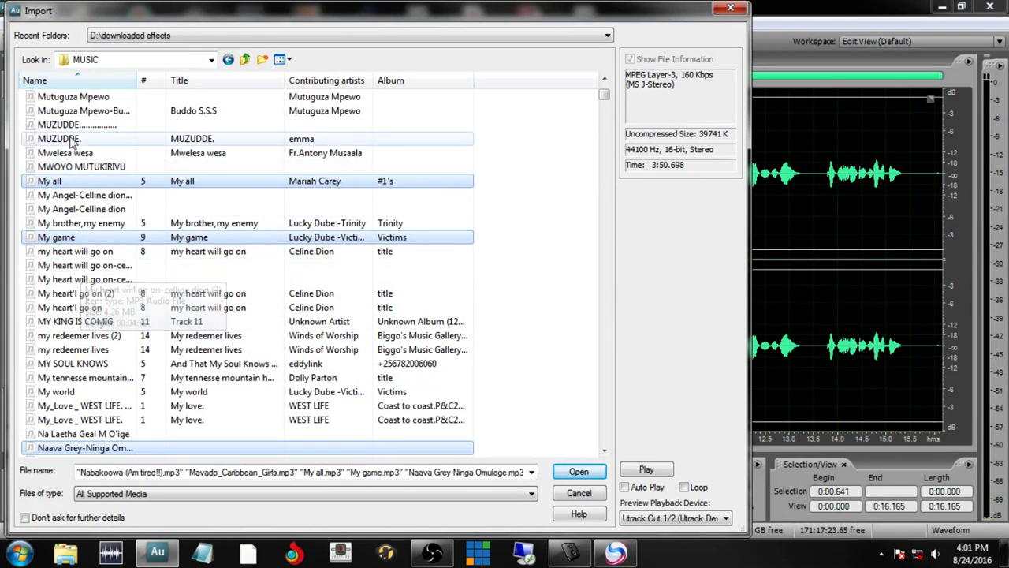
{"action": "scroll", "coordinate": [107, 223], "scroll_direction": "up", "scroll_amount": 3}
{"action": "scroll", "coordinate": [107, 223], "scroll_direction": "up", "scroll_amount": 2}
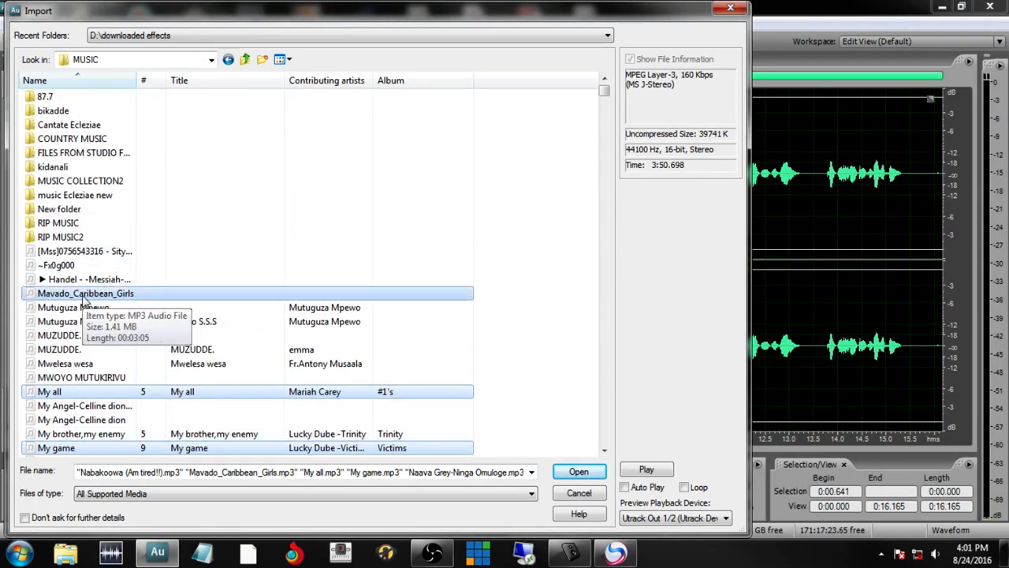
{"action": "scroll", "coordinate": [106, 371], "scroll_direction": "down", "scroll_amount": 8}
{"action": "scroll", "coordinate": [100, 451], "scroll_direction": "down", "scroll_amount": 7}
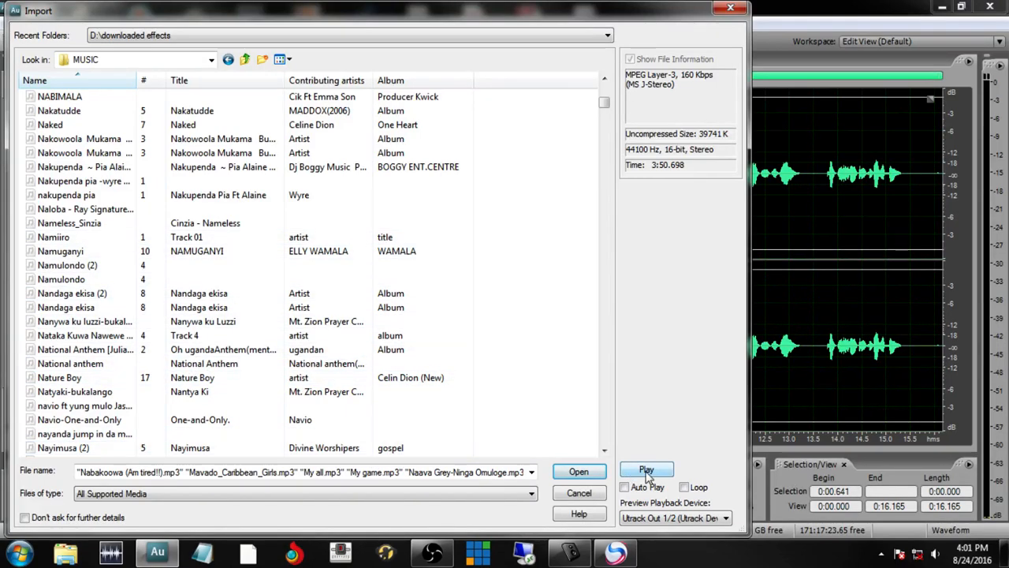
{"action": "left_click", "coordinate": [578, 472]}
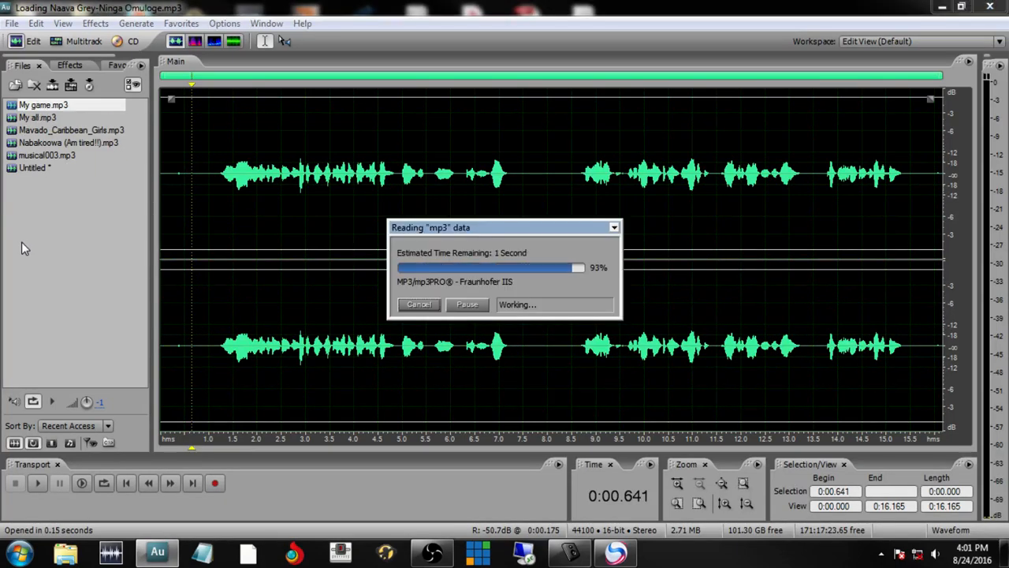
{"action": "left_click", "coordinate": [17, 245]}
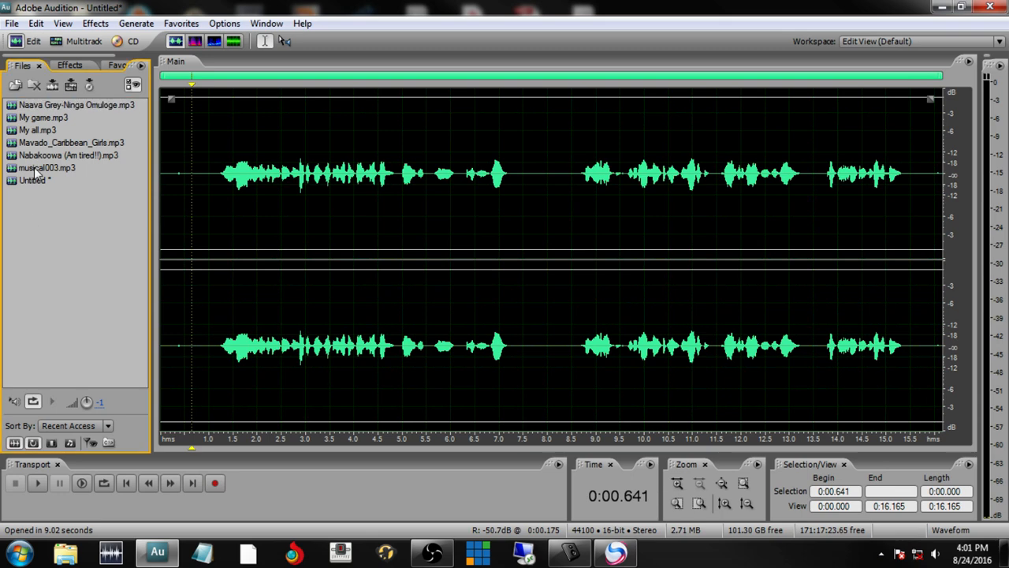
Switch to the Multitrack view and place the recorded Untitled take on Track 1
{"action": "left_click", "coordinate": [56, 44]}
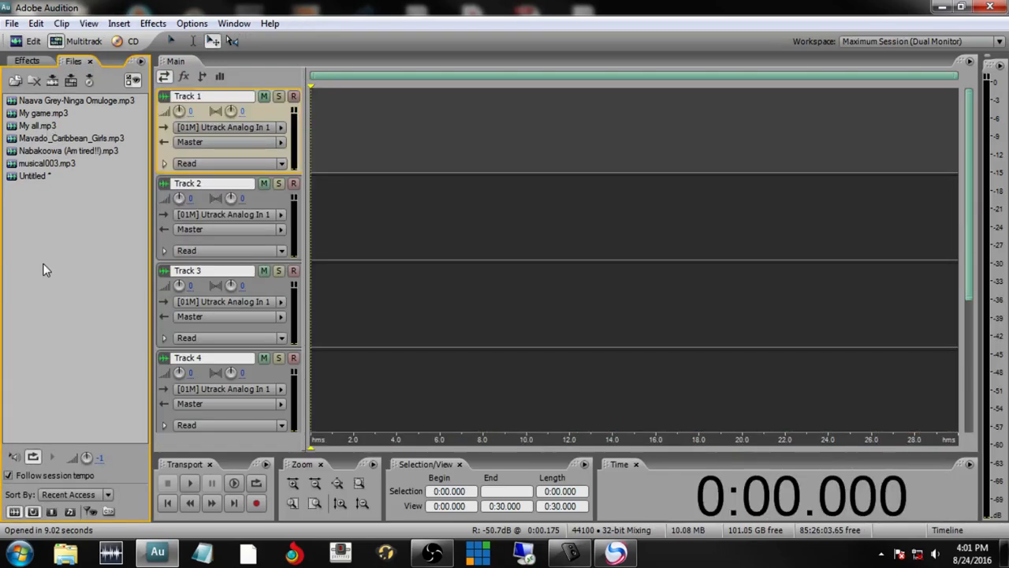
{"action": "left_click", "coordinate": [29, 181]}
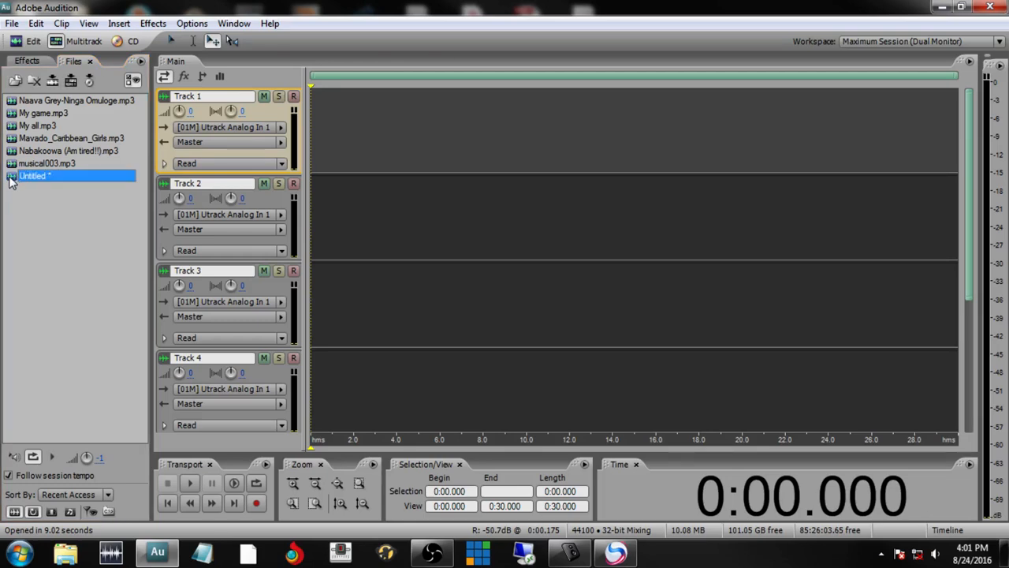
{"action": "left_click_drag", "start_coordinate": [12, 181], "coordinate": [66, 175]}
{"action": "left_click_drag", "start_coordinate": [286, 160], "coordinate": [376, 134]}
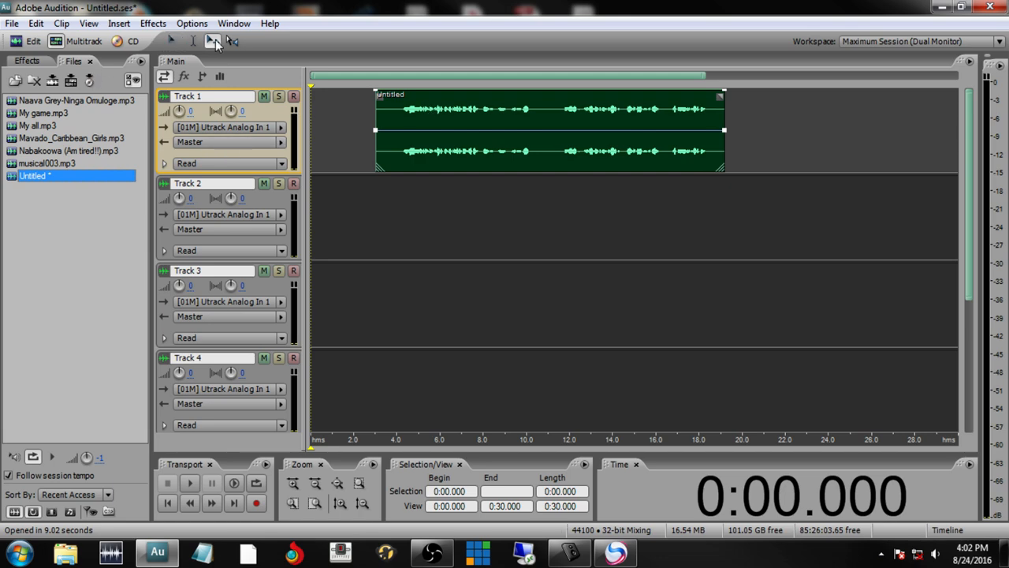
Move the Untitled clip to the very start of Track 1, play the session briefly and stop it
{"action": "left_click_drag", "start_coordinate": [450, 126], "coordinate": [383, 134]}
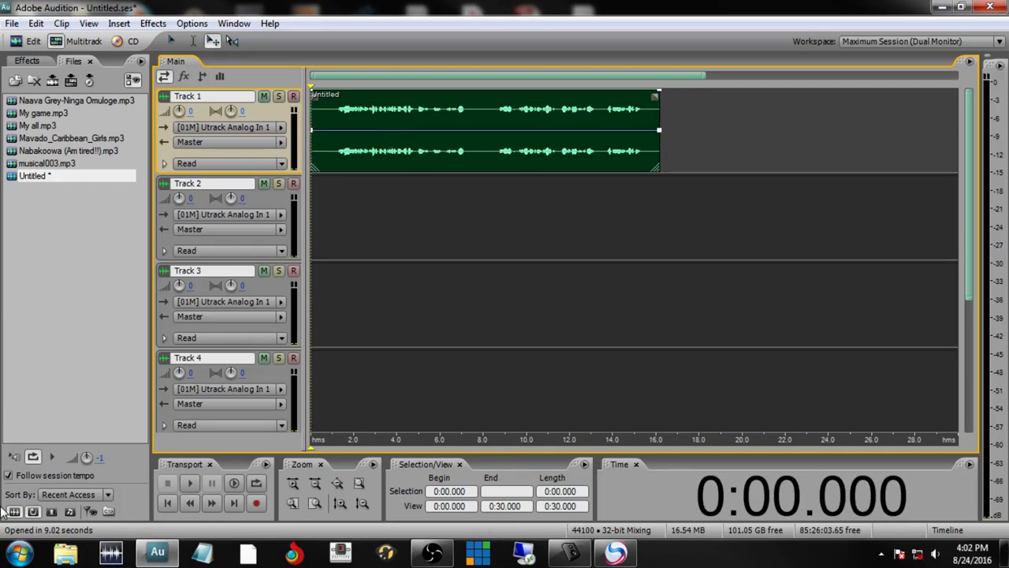
{"action": "left_click", "coordinate": [187, 483]}
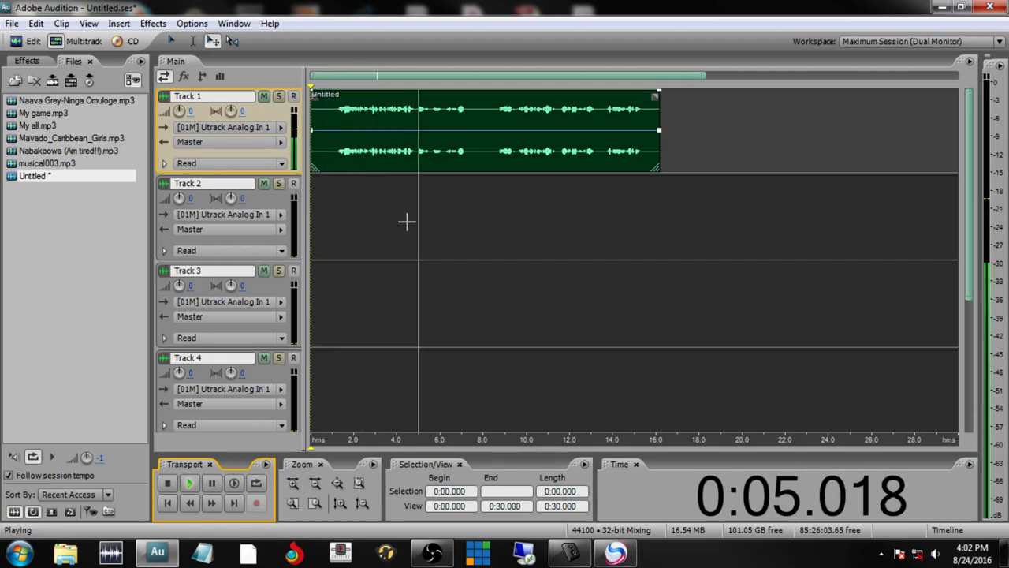
{"action": "key", "text": "space"}
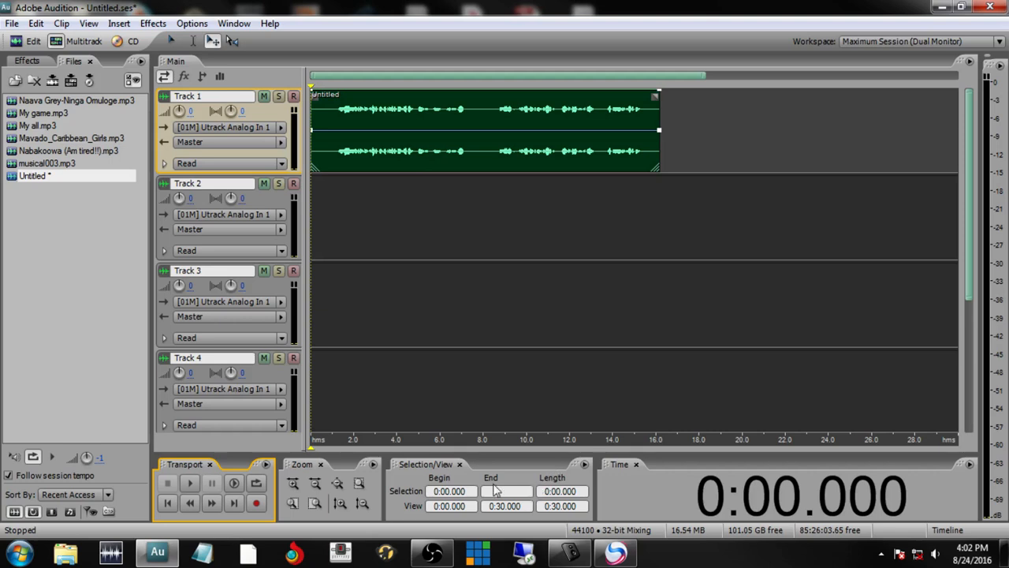
Adjust the timeline's horizontal zoom to span 13.333 seconds and roughly double the height of Track 1
{"action": "left_click", "coordinate": [292, 484]}
{"action": "left_click", "coordinate": [292, 484]}
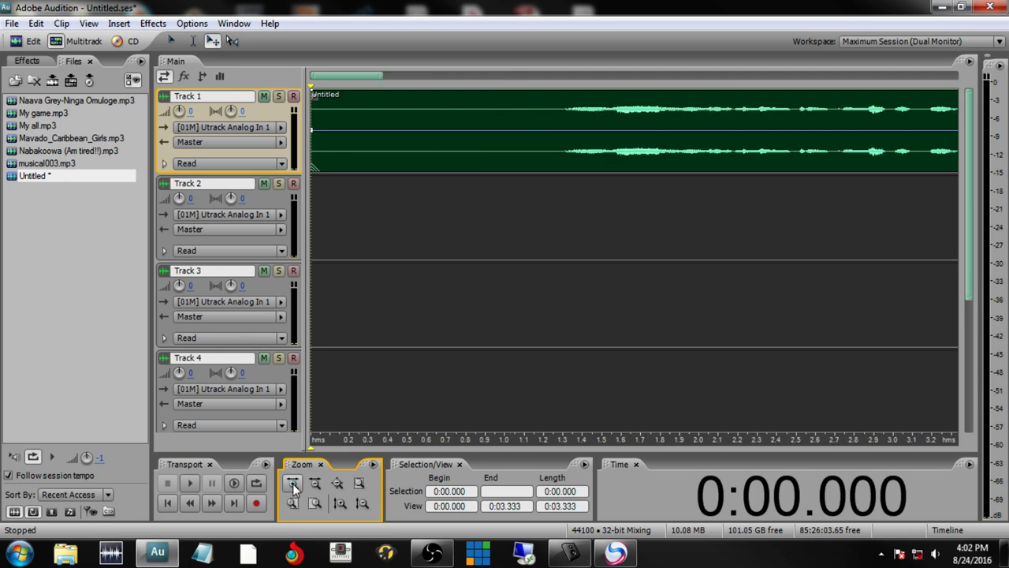
{"action": "left_click", "coordinate": [319, 483]}
{"action": "left_click", "coordinate": [319, 483]}
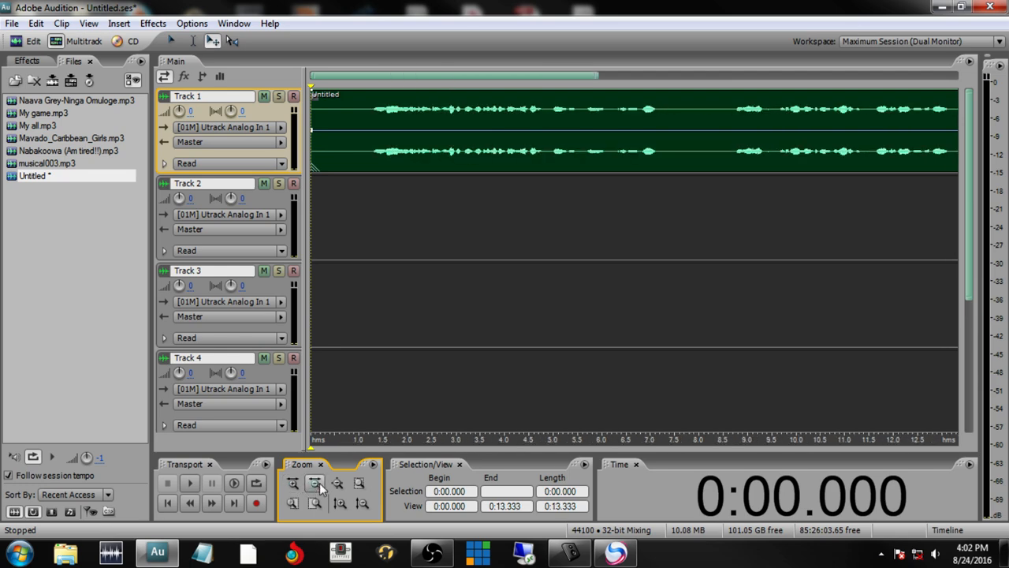
{"action": "left_click", "coordinate": [275, 173]}
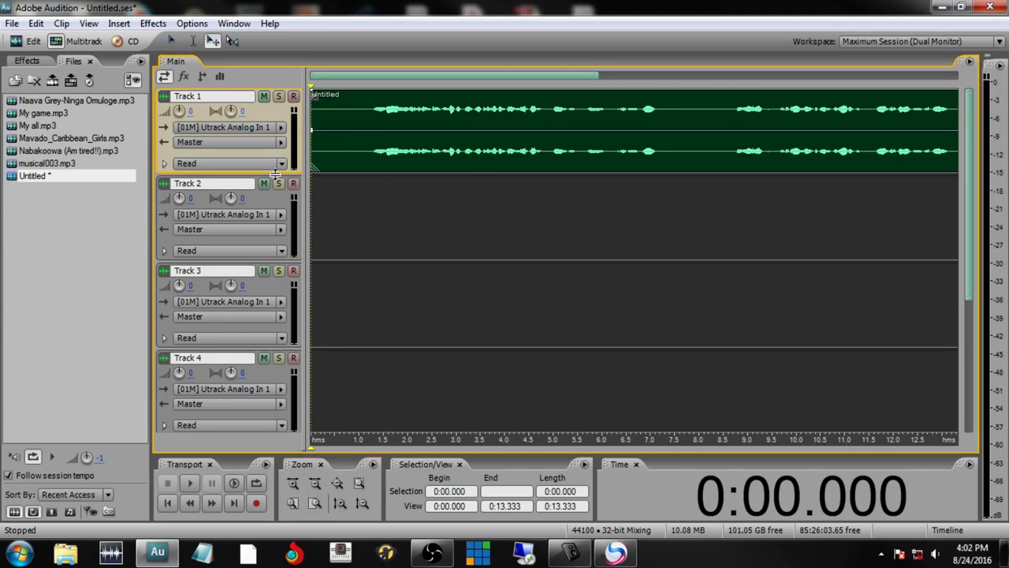
{"action": "left_click_drag", "start_coordinate": [276, 186], "coordinate": [280, 287]}
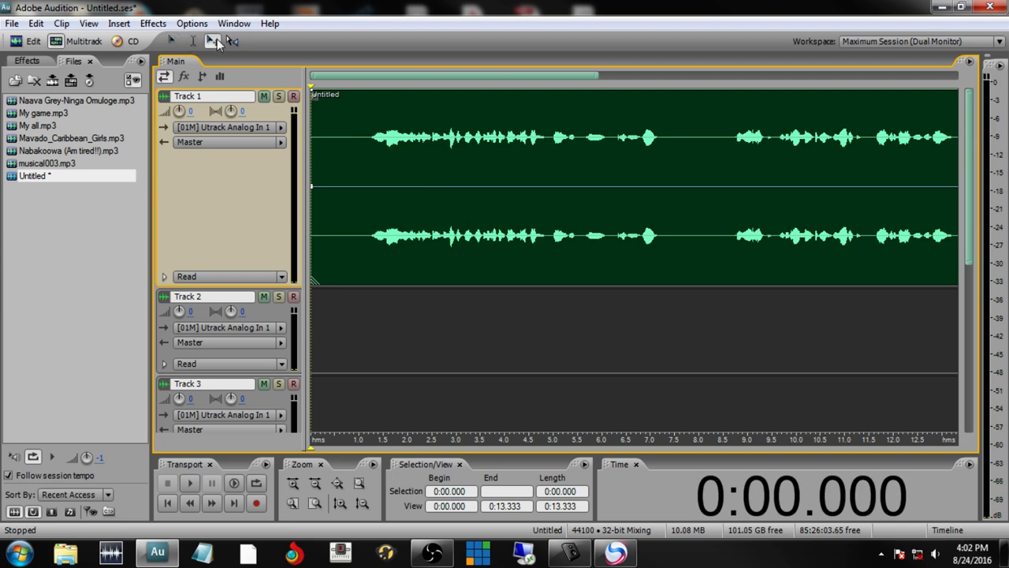
Try the Hybrid tool by selecting the silent opening of the Track 1 clip and its first spoken section, then clear the selection
{"action": "left_click", "coordinate": [173, 42]}
{"action": "left_click_drag", "start_coordinate": [367, 140], "coordinate": [313, 143]}
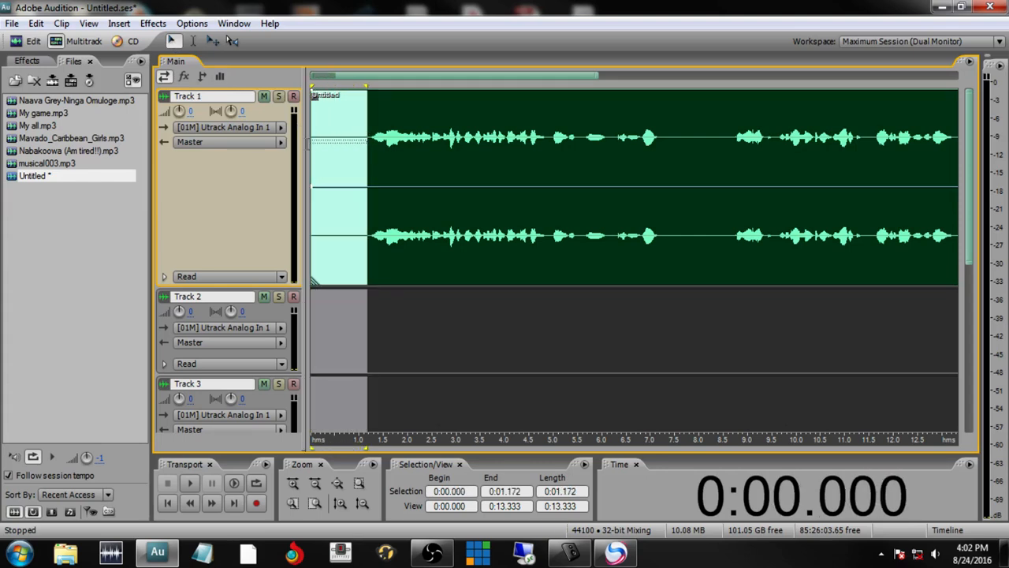
{"action": "left_click", "coordinate": [334, 130]}
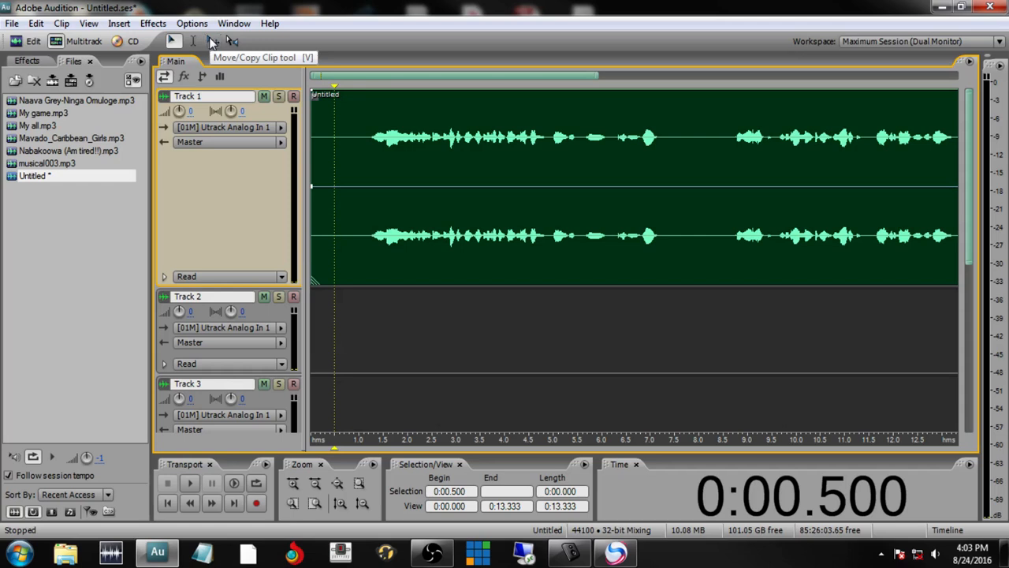
{"action": "left_click_drag", "start_coordinate": [366, 154], "coordinate": [417, 158]}
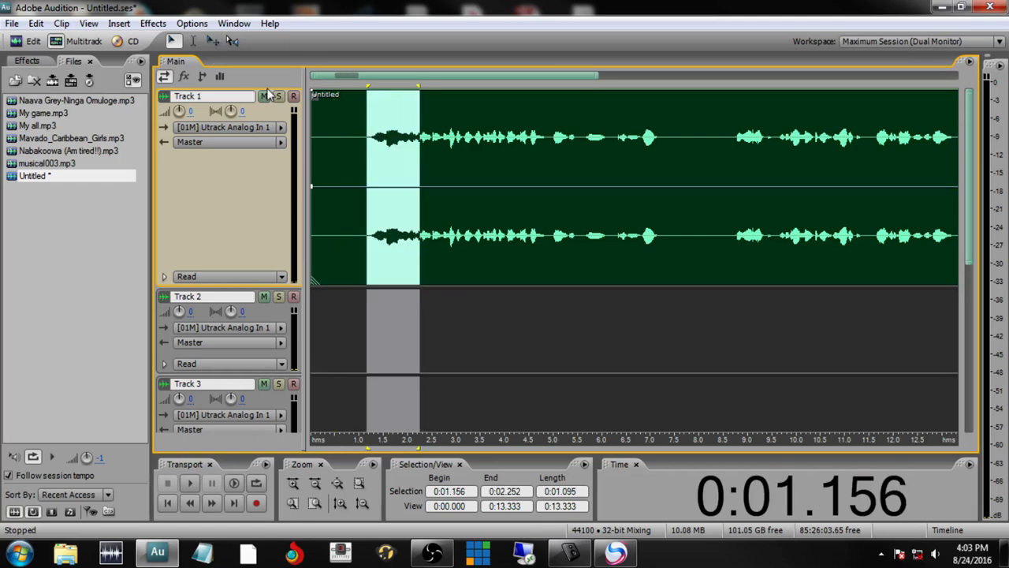
{"action": "left_click", "coordinate": [352, 148]}
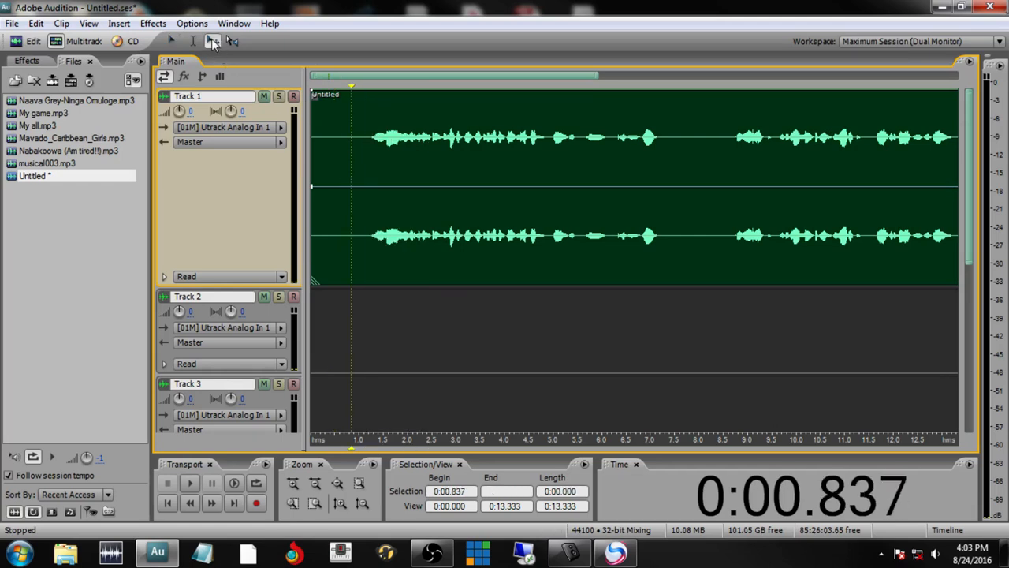
Try the Move/Copy Clip tool on the Track 1 clip, then select its first second with the Time Selection tool and clear it
{"action": "left_click_drag", "start_coordinate": [449, 136], "coordinate": [418, 180]}
{"action": "left_click", "coordinate": [193, 41]}
{"action": "left_click_drag", "start_coordinate": [359, 141], "coordinate": [290, 154]}
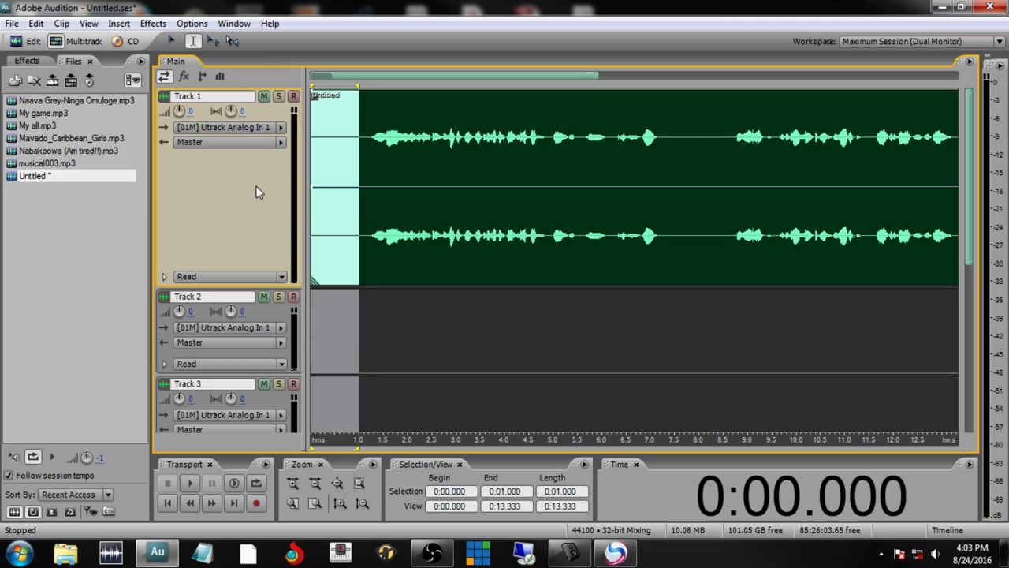
{"action": "left_click", "coordinate": [316, 116]}
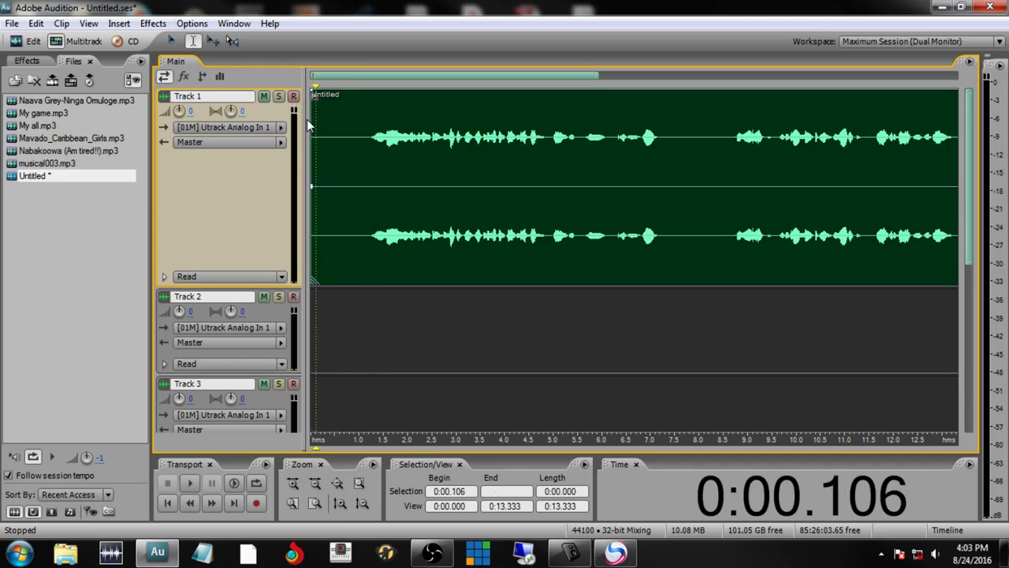
Try the Scrub tool on the silent opening of the Track 1 clip
{"action": "left_click", "coordinate": [230, 41]}
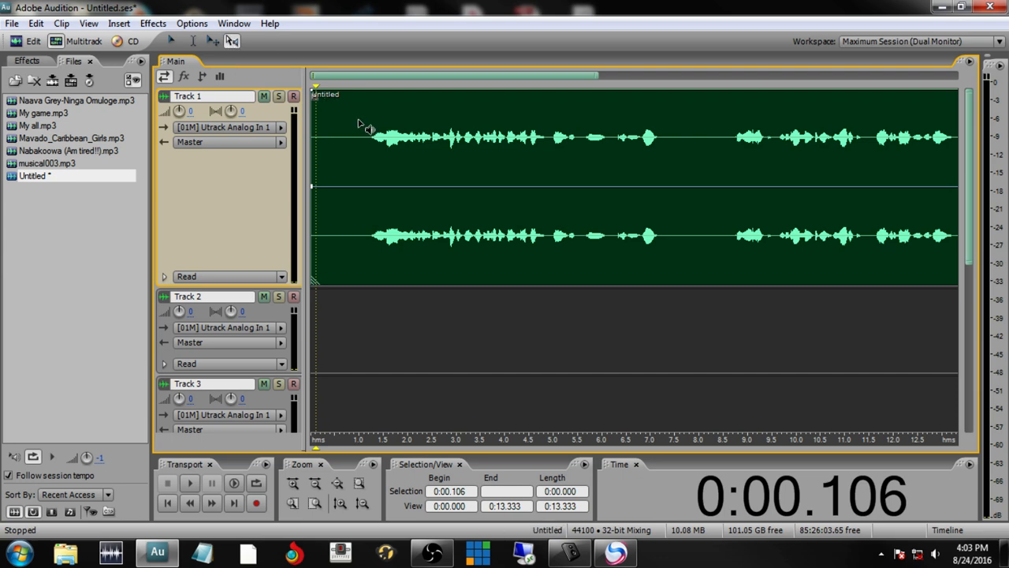
{"action": "left_click_drag", "start_coordinate": [368, 134], "coordinate": [61, 179]}
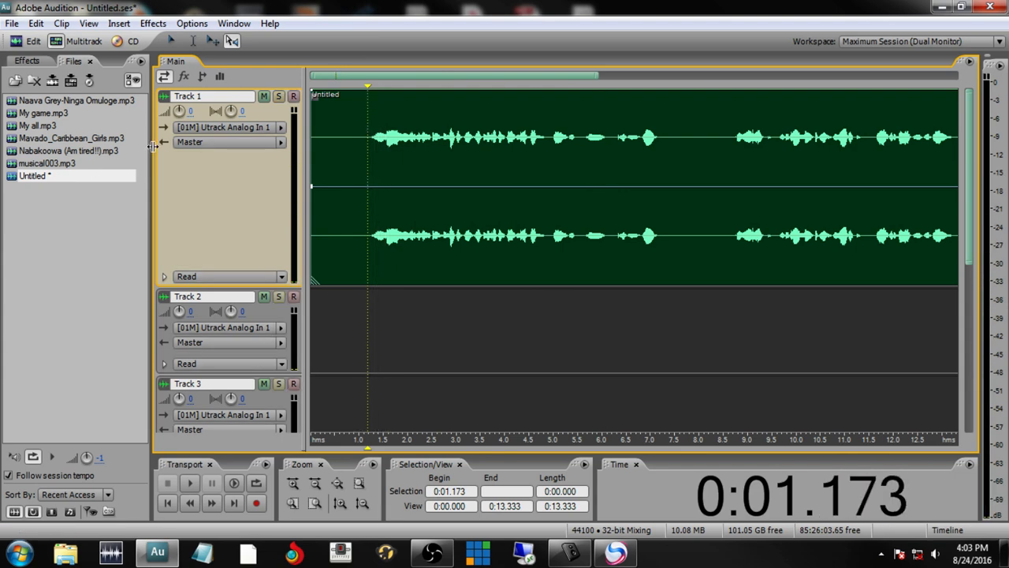
With the Hybrid tool, delete the silent opening of the Track 1 clip from 0:00.000 to 0:01.248 and clear the time selection
{"action": "left_click", "coordinate": [172, 41]}
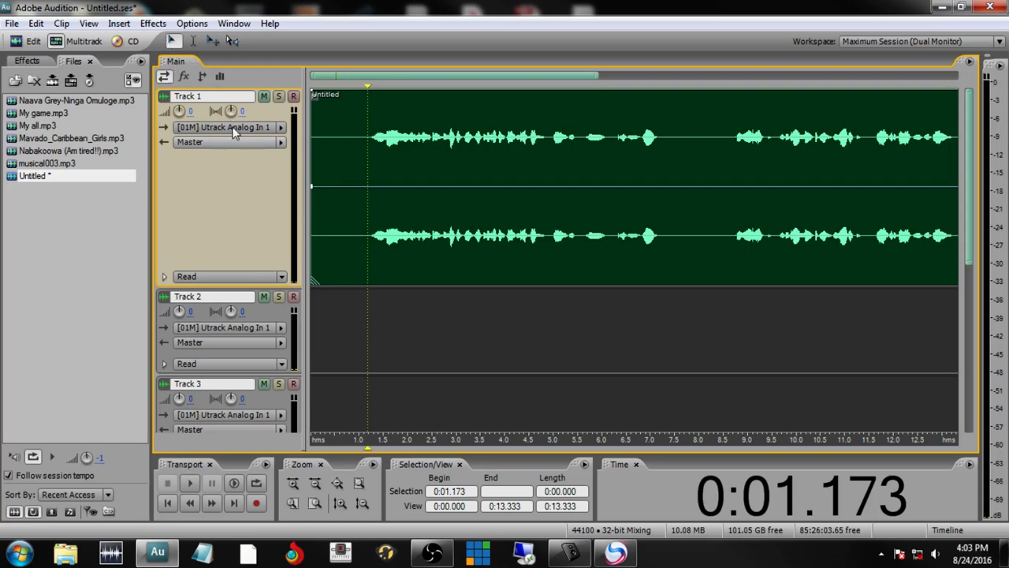
{"action": "left_click", "coordinate": [371, 139]}
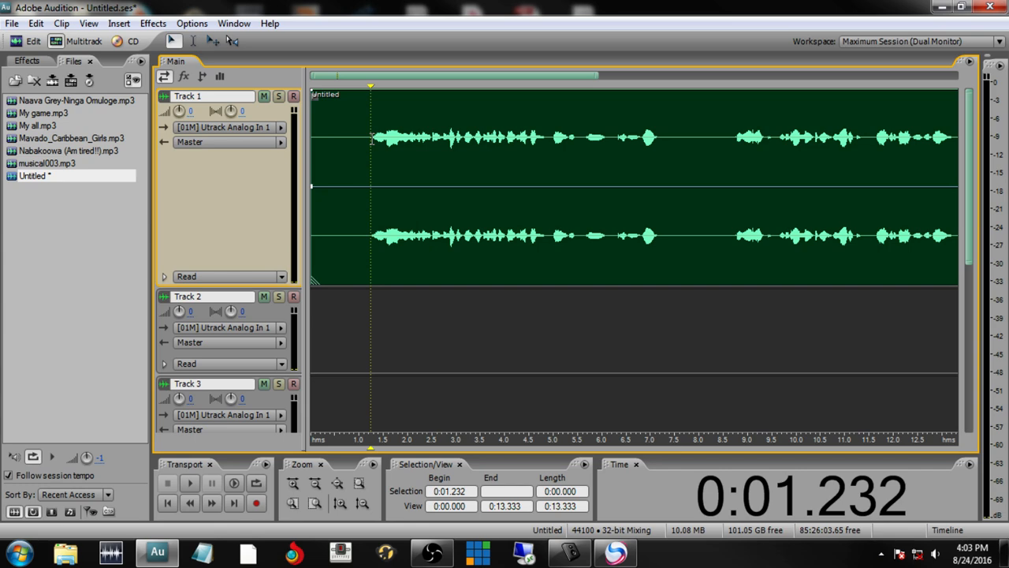
{"action": "left_click_drag", "start_coordinate": [371, 142], "coordinate": [312, 110]}
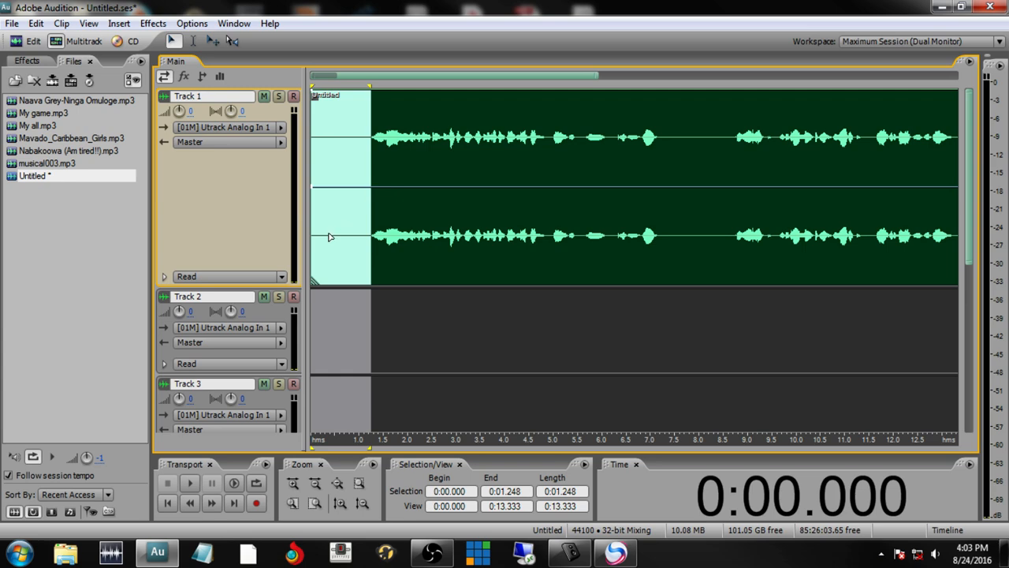
{"action": "key", "text": "Delete"}
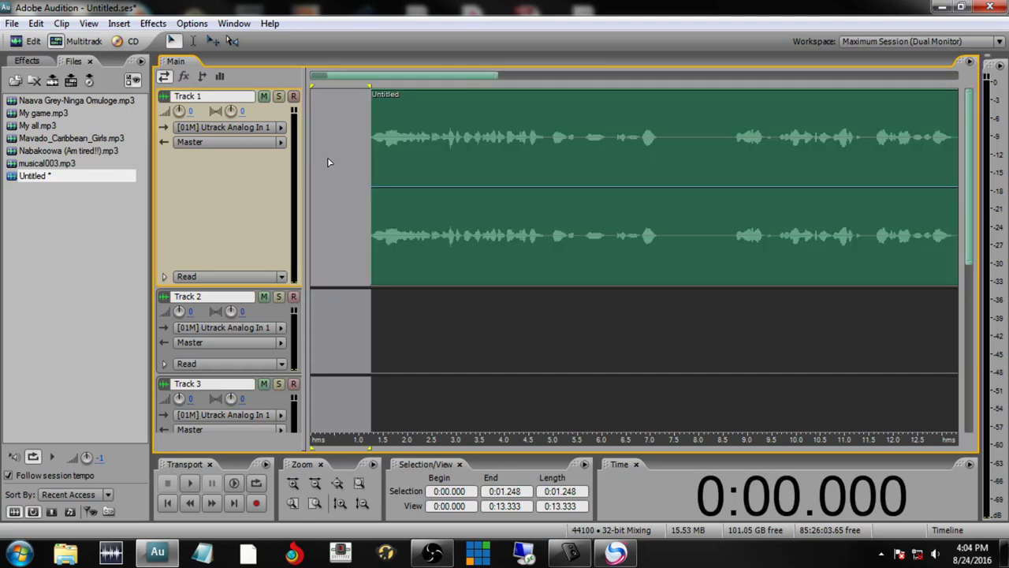
{"action": "left_click", "coordinate": [338, 111]}
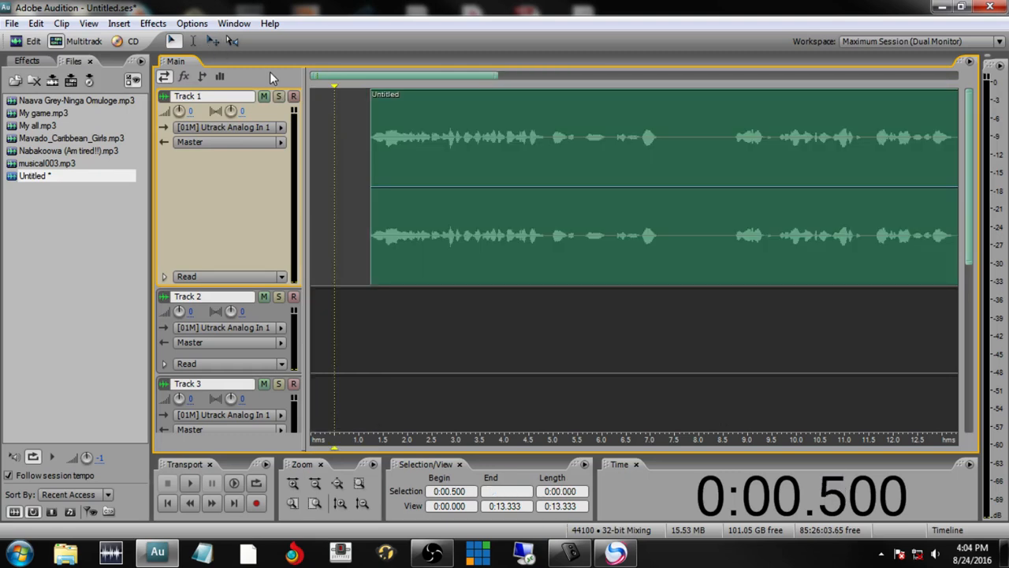
Move the trimmed clip to the very start of Track 1 with the Move/Copy Clip tool, and briefly play it from the beginning
{"action": "key", "text": "v"}
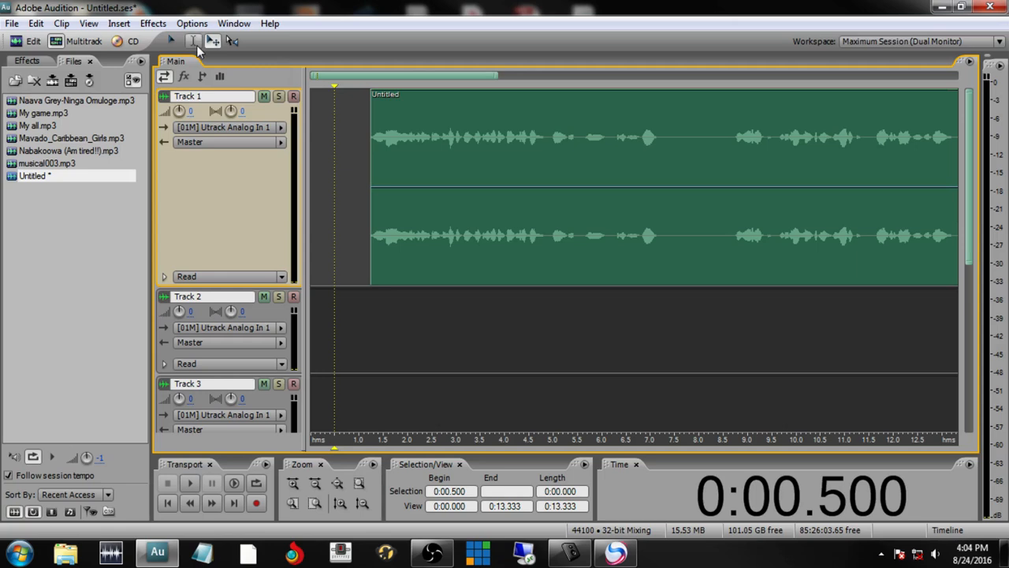
{"action": "left_click_drag", "start_coordinate": [502, 133], "coordinate": [443, 134]}
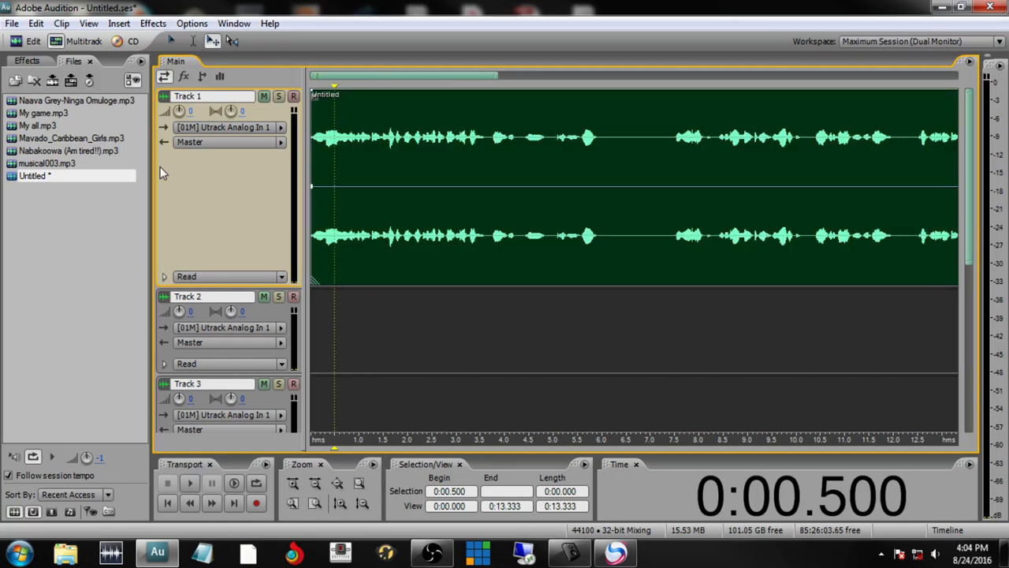
{"action": "left_click", "coordinate": [167, 503]}
{"action": "left_click", "coordinate": [188, 484]}
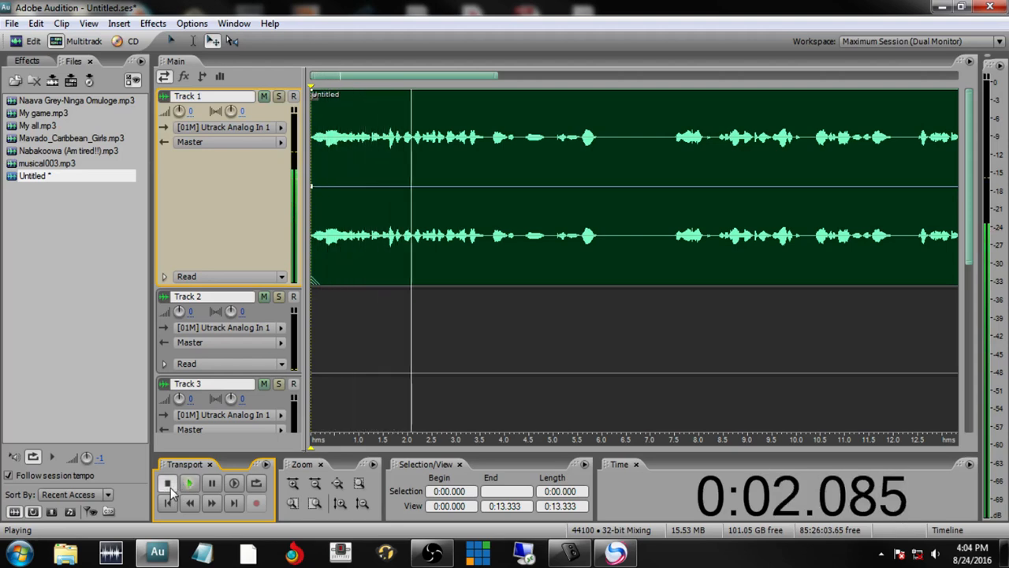
{"action": "left_click", "coordinate": [167, 483]}
Shift the Track 1 clip slightly later in time and select its opening phrase from 0:00.289 to 0:03.911 with the Hybrid tool
{"action": "mouse_move", "coordinate": [341, 126]}
{"action": "left_mouse_down"}
{"action": "mouse_move", "coordinate": [363, 128]}
{"action": "mouse_move", "coordinate": [353, 129]}
{"action": "left_mouse_up"}
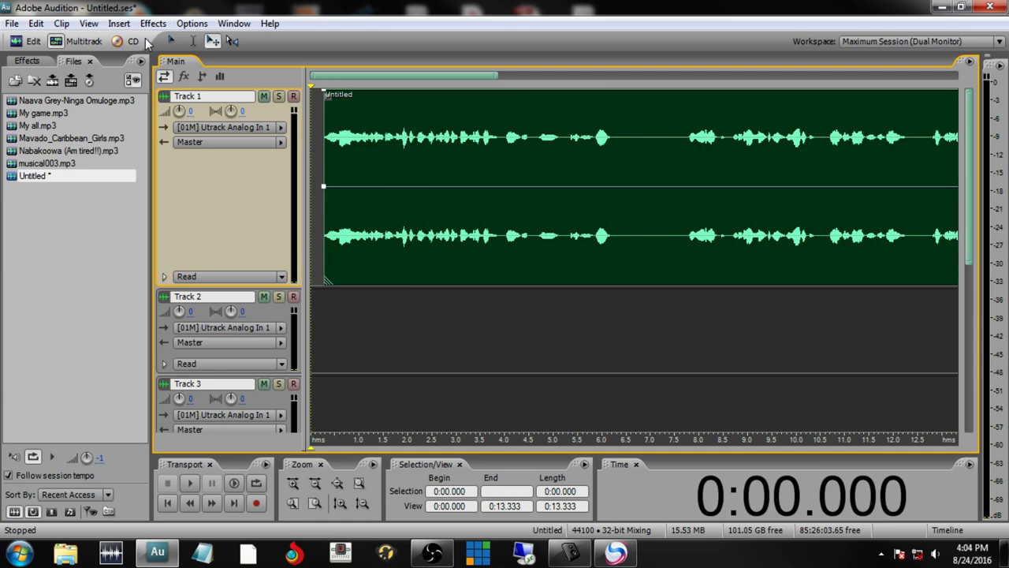
{"action": "left_click", "coordinate": [172, 42]}
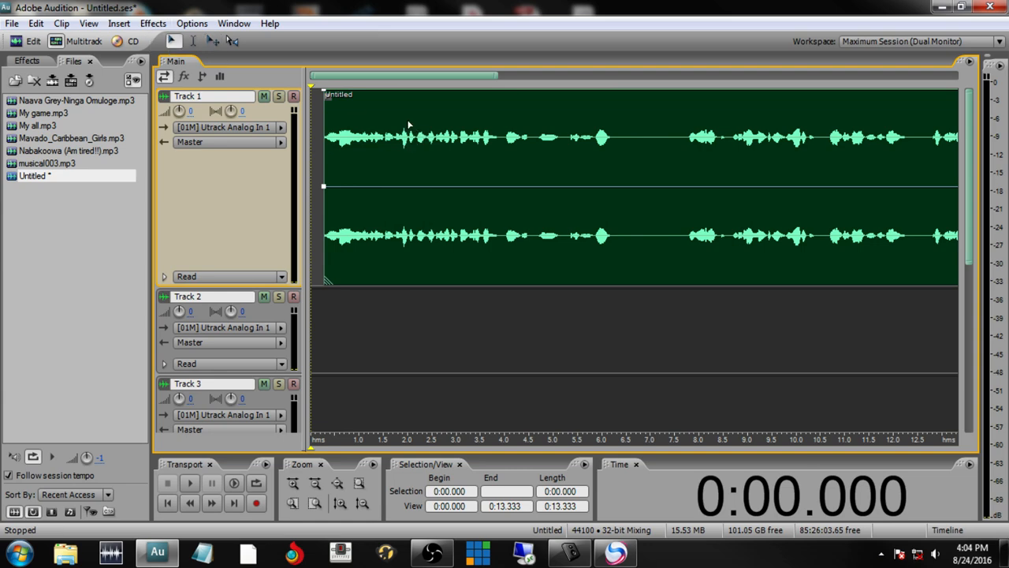
{"action": "left_click", "coordinate": [326, 117]}
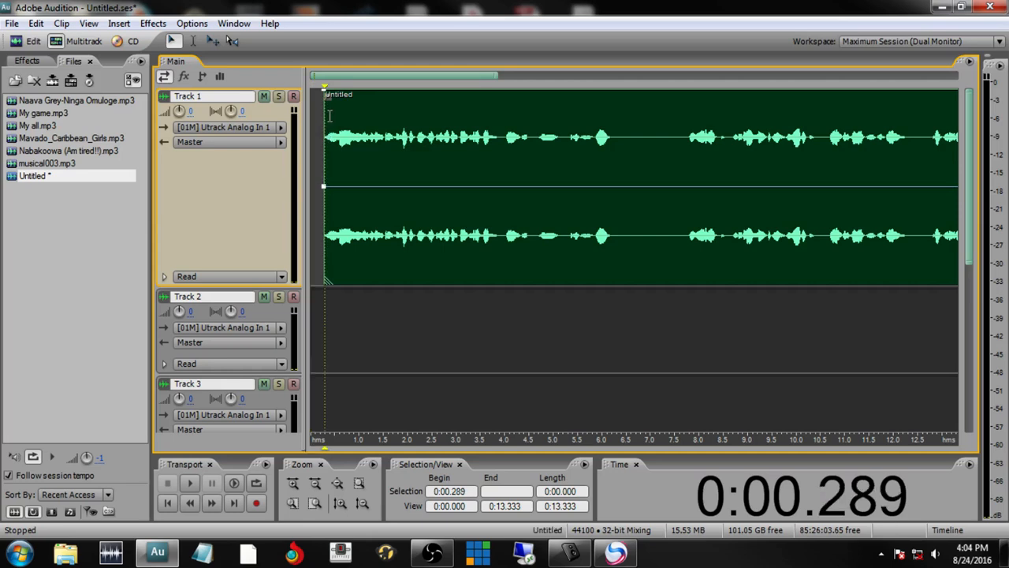
{"action": "left_click_drag", "start_coordinate": [329, 116], "coordinate": [502, 125]}
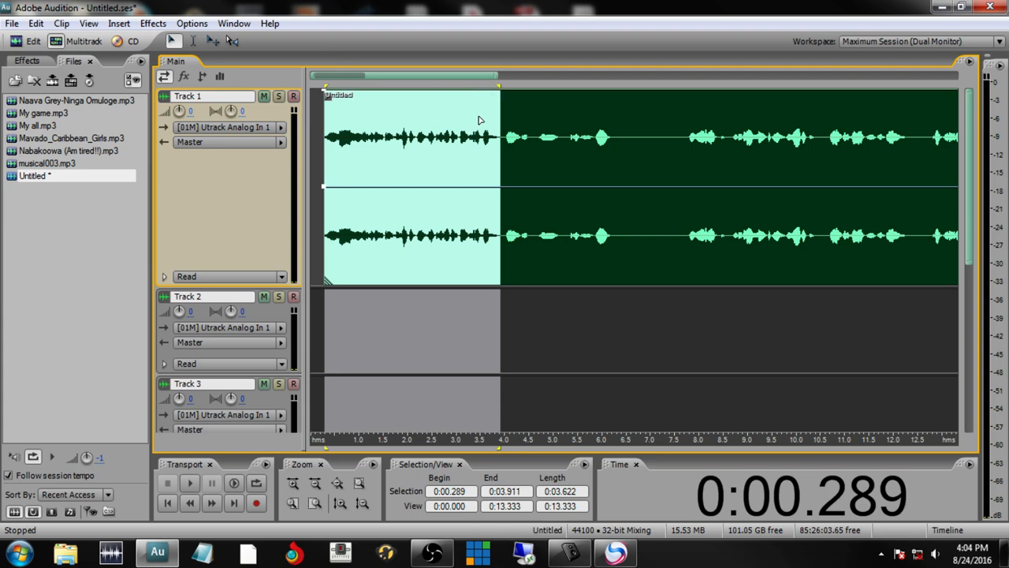
Play the selected opening phrase of the Track 1 clip and copy it
{"action": "left_click", "coordinate": [189, 483]}
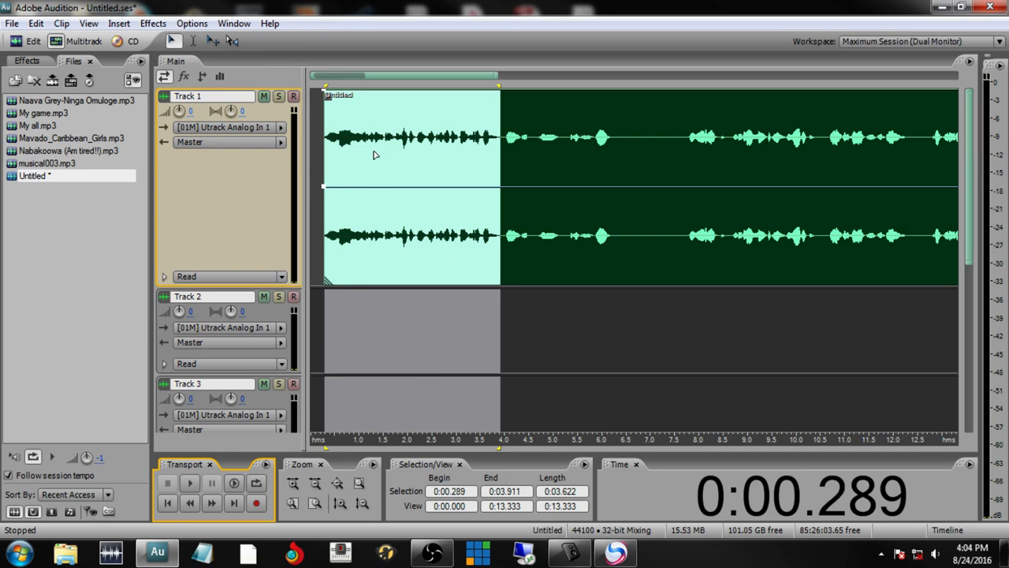
{"action": "right_click", "coordinate": [354, 160]}
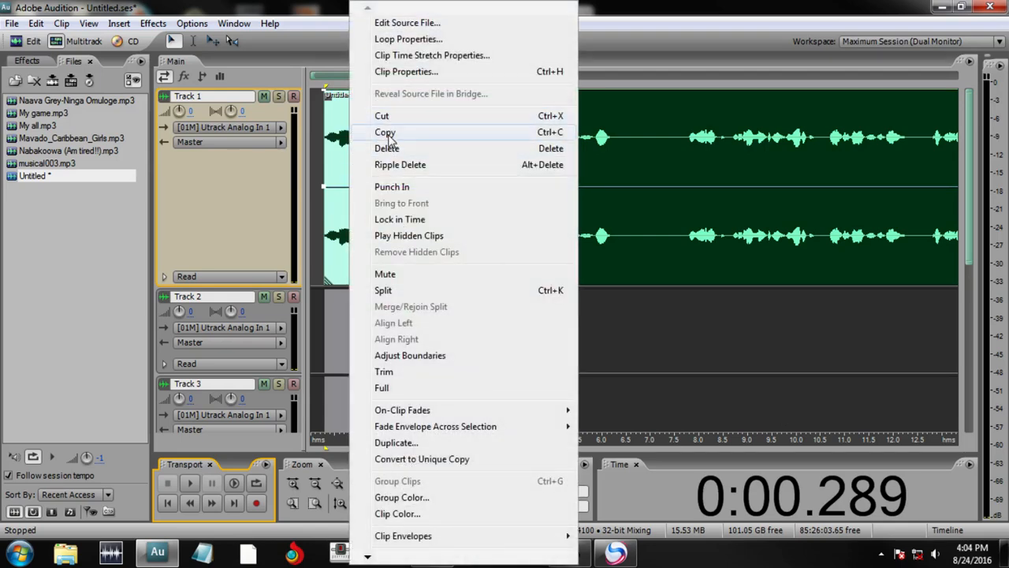
{"action": "left_click", "coordinate": [386, 132]}
Move the original clip down to Track 2 and paste the copied phrase into the emptied Track 1
{"action": "left_click", "coordinate": [215, 42]}
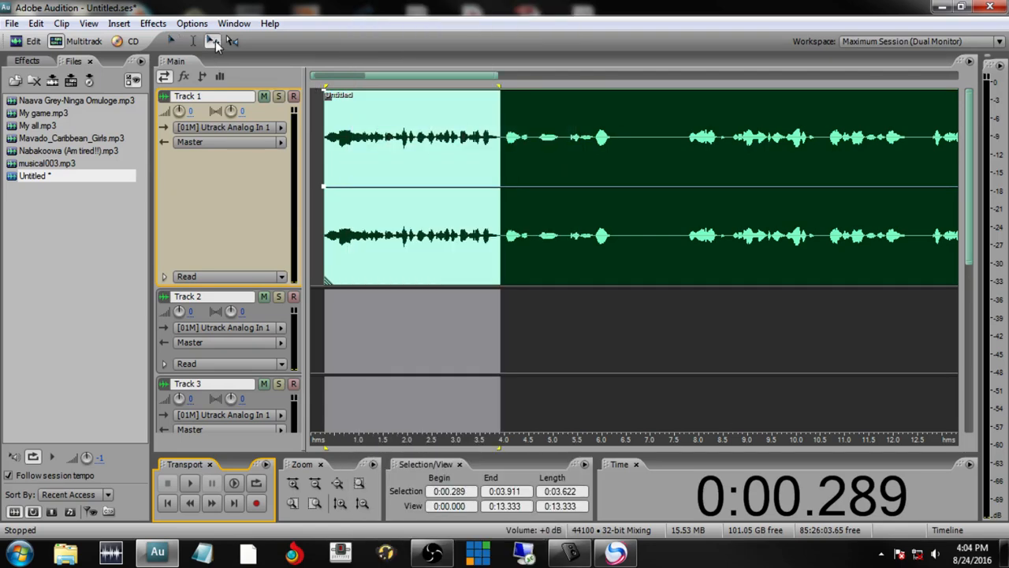
{"action": "left_click_drag", "start_coordinate": [528, 134], "coordinate": [557, 353]}
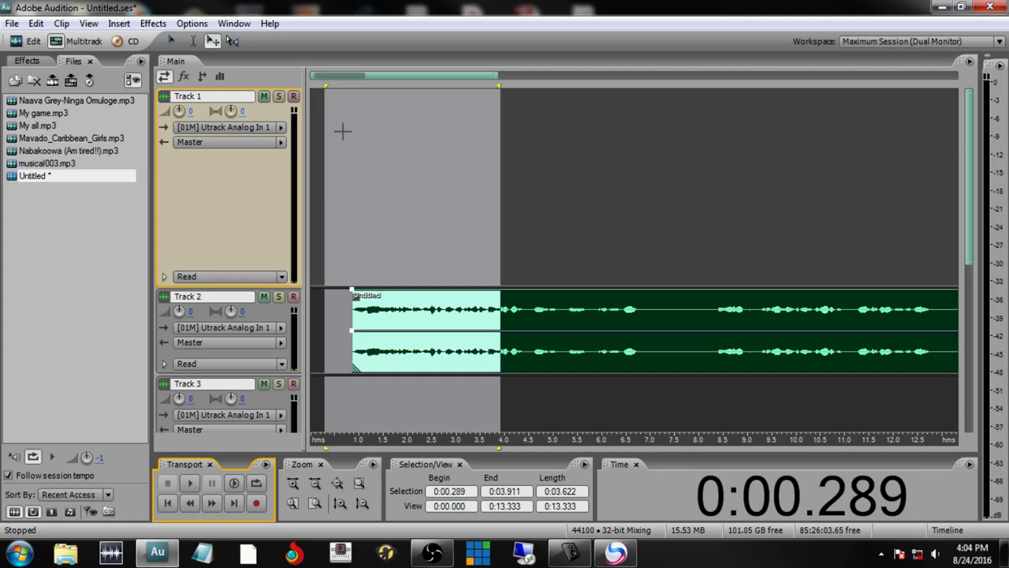
{"action": "right_click", "coordinate": [515, 140]}
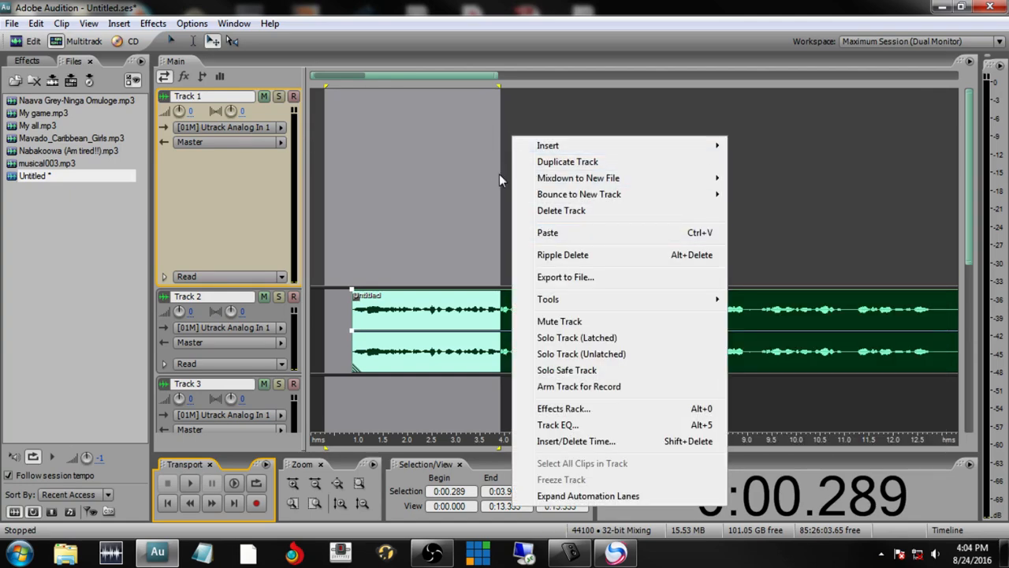
{"action": "right_click", "coordinate": [499, 172]}
{"action": "left_click", "coordinate": [536, 265]}
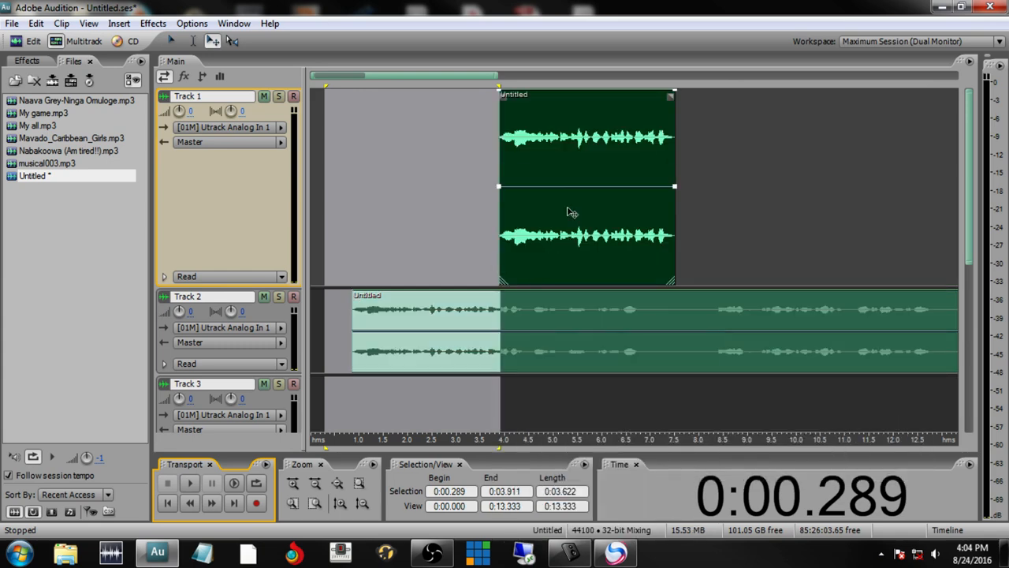
Move the clips on Track 1 and Track 2 to the very start of the timeline and mute Track 2
{"action": "left_click_drag", "start_coordinate": [549, 162], "coordinate": [314, 181]}
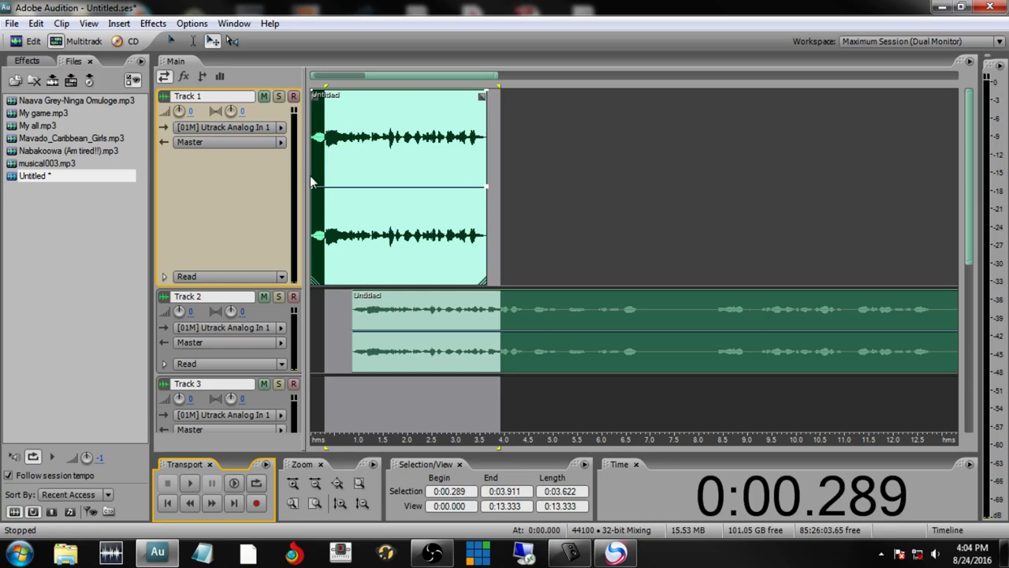
{"action": "left_click_drag", "start_coordinate": [557, 316], "coordinate": [503, 325]}
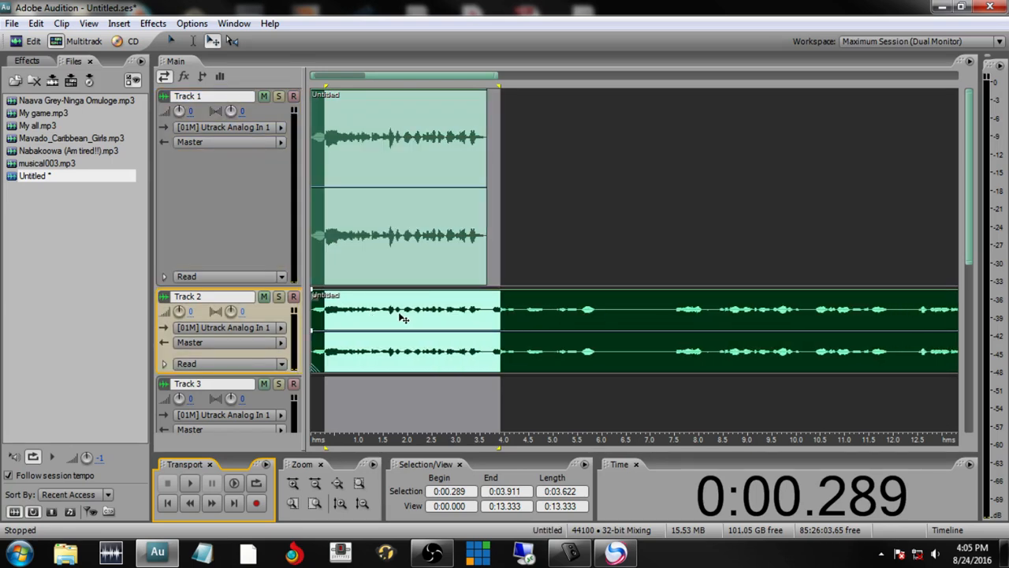
{"action": "left_click", "coordinate": [263, 295]}
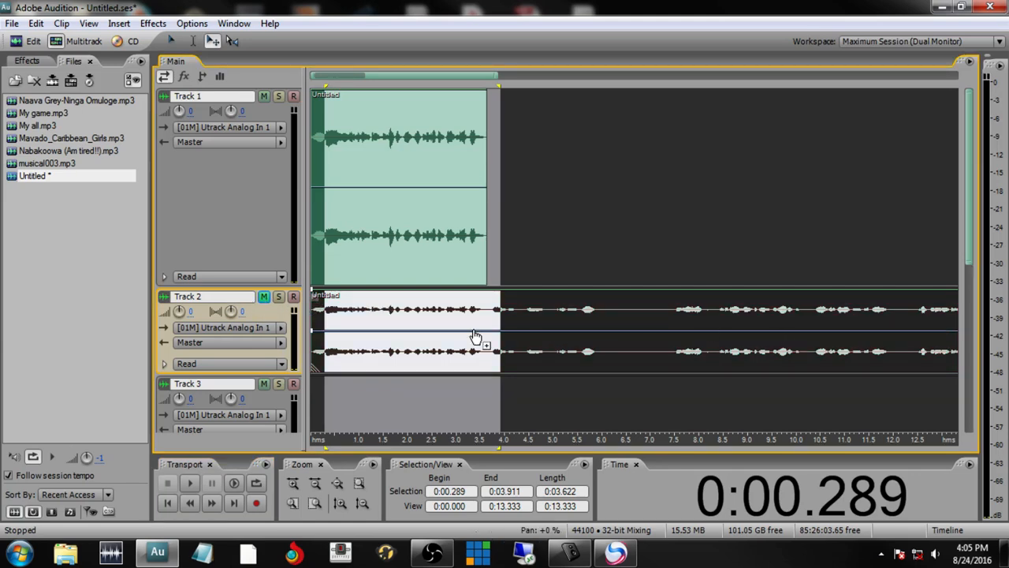
Select the pasted Track 1 clip, clear the time selection with the Hybrid tool, and play the session from the start
{"action": "left_click", "coordinate": [496, 169]}
{"action": "left_click", "coordinate": [378, 171]}
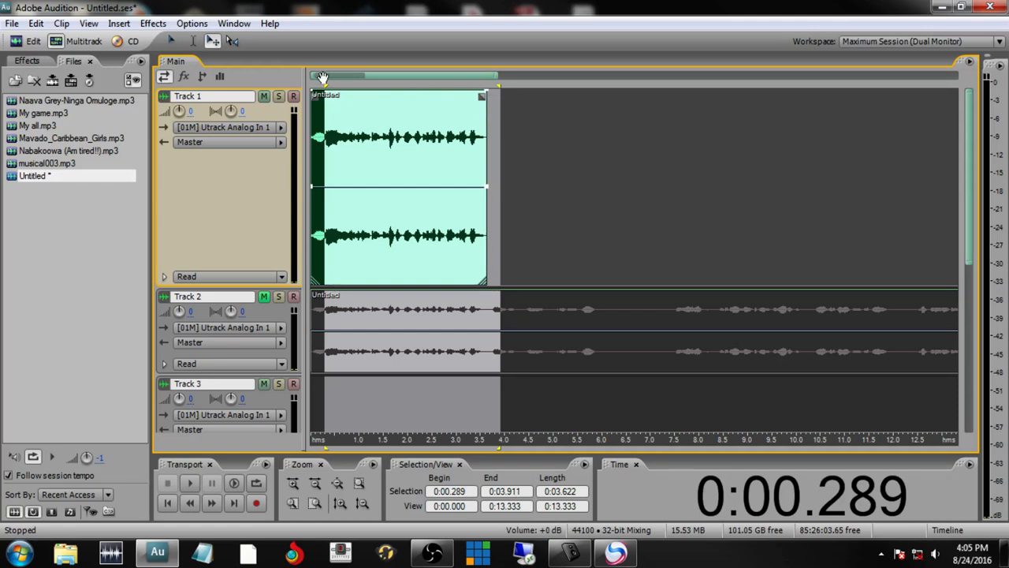
{"action": "left_click", "coordinate": [172, 43]}
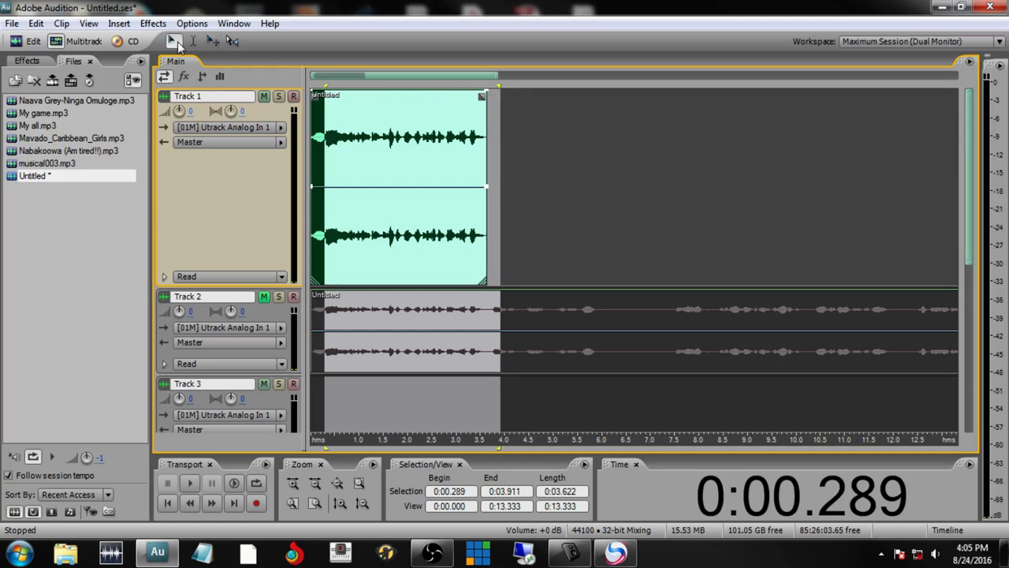
{"action": "left_click", "coordinate": [385, 141]}
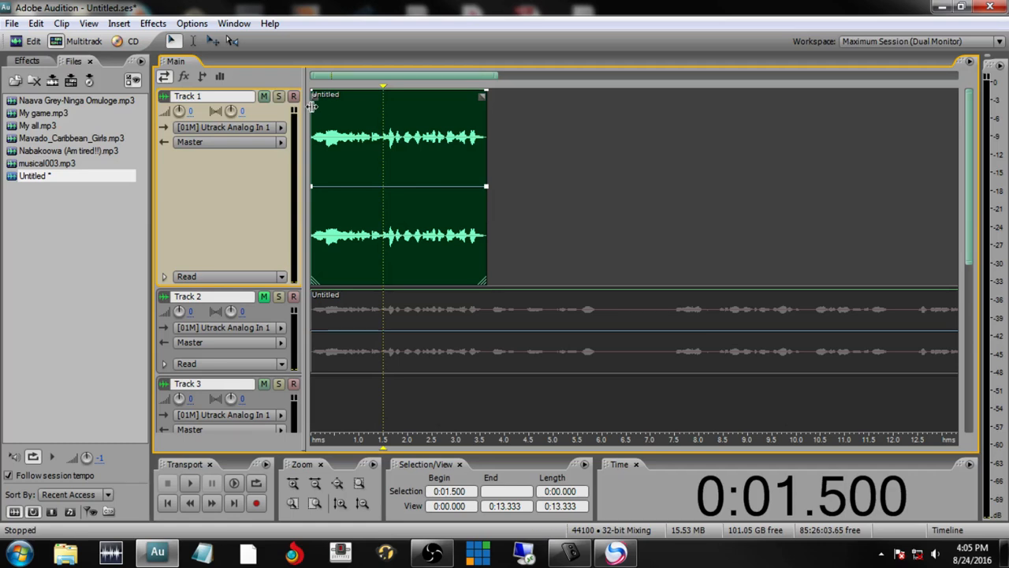
{"action": "key", "text": "Home"}
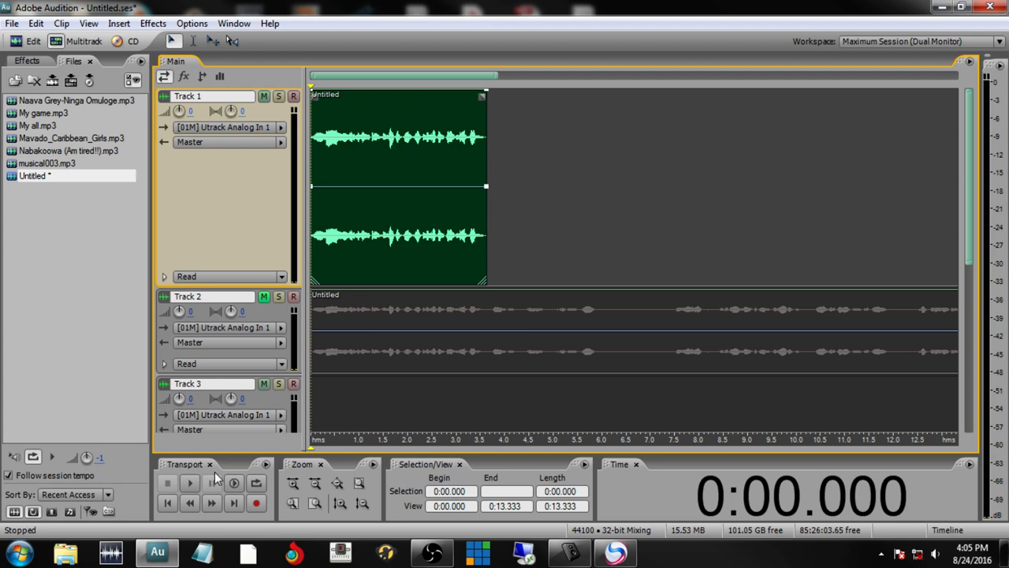
{"action": "left_click", "coordinate": [190, 484]}
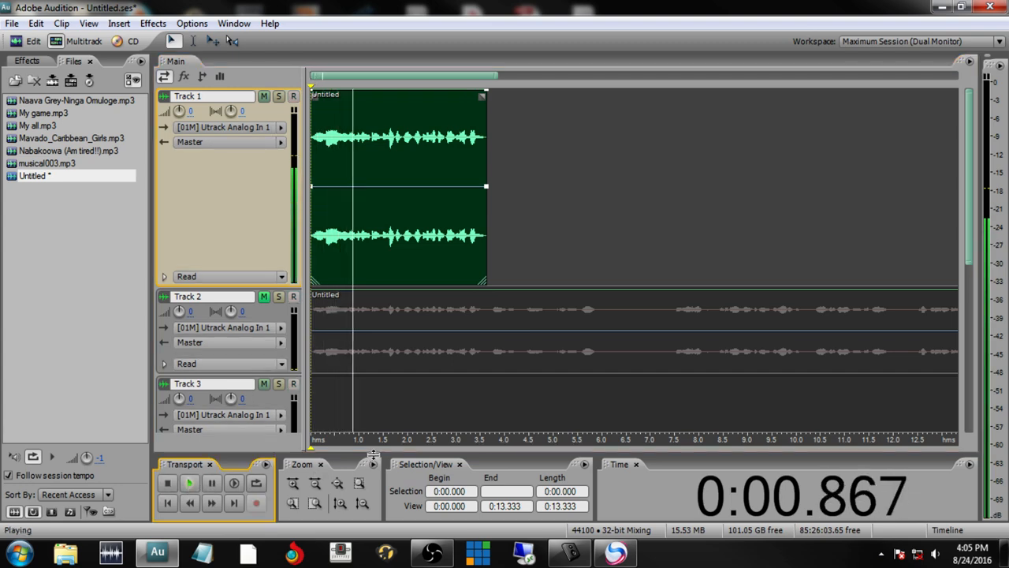
{"action": "key", "text": "space"}
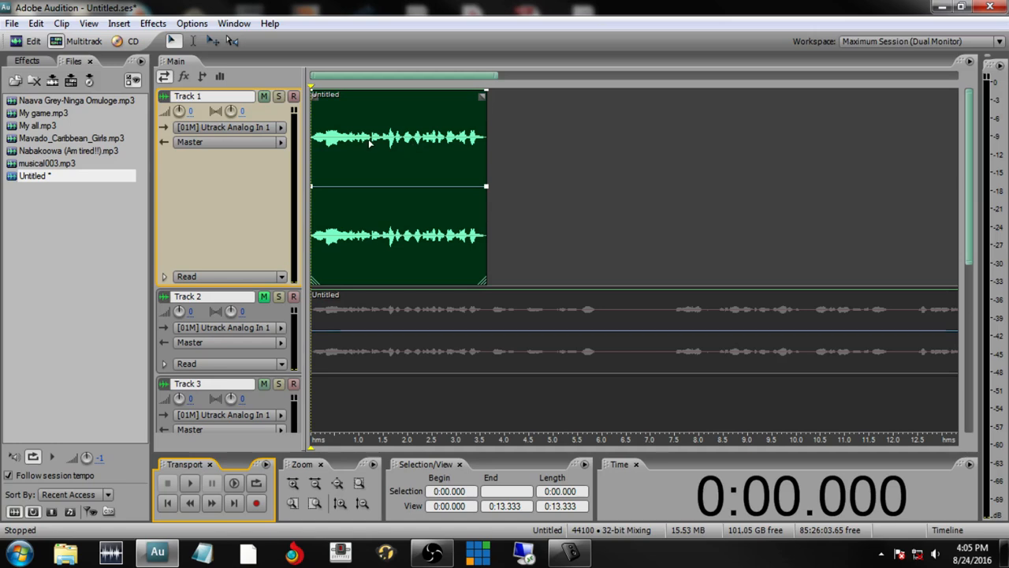
Replay the opening of the Track 1 clip to locate the break between its spoken words
{"action": "key", "text": "space"}
{"action": "key", "text": "space"}
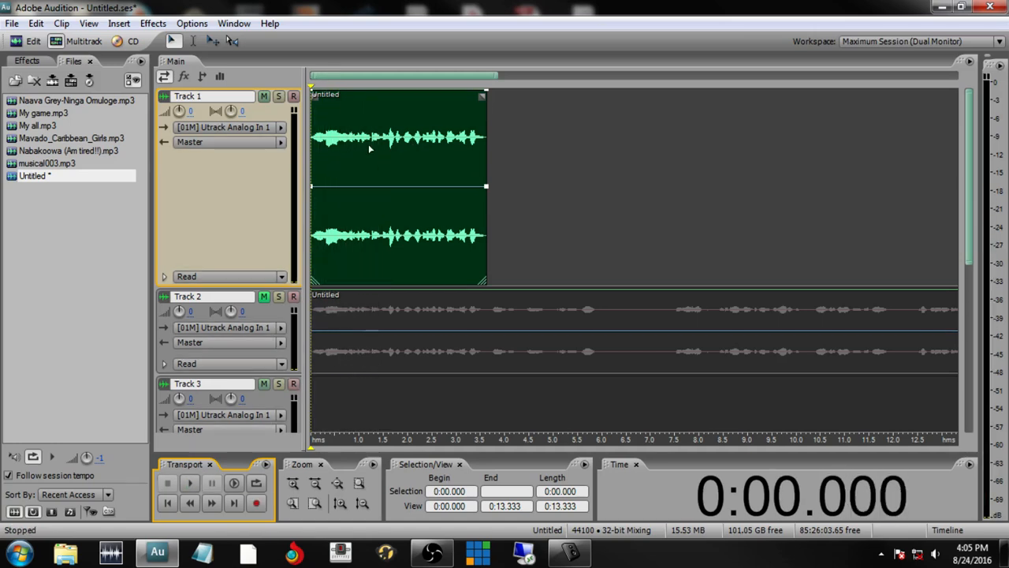
{"action": "left_click", "coordinate": [370, 138]}
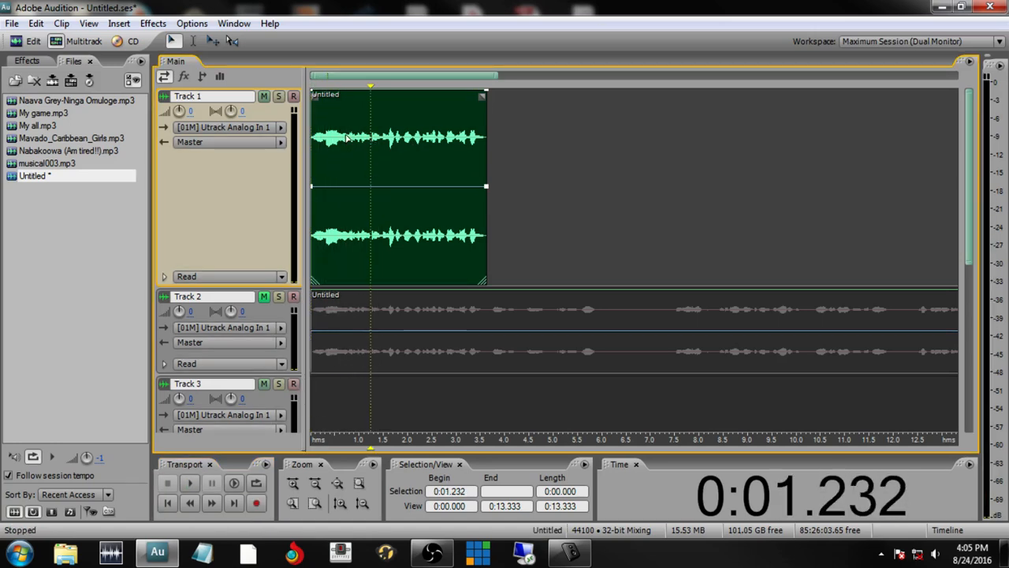
{"action": "left_click", "coordinate": [313, 137]}
{"action": "key", "text": "space"}
{"action": "key", "text": "space"}
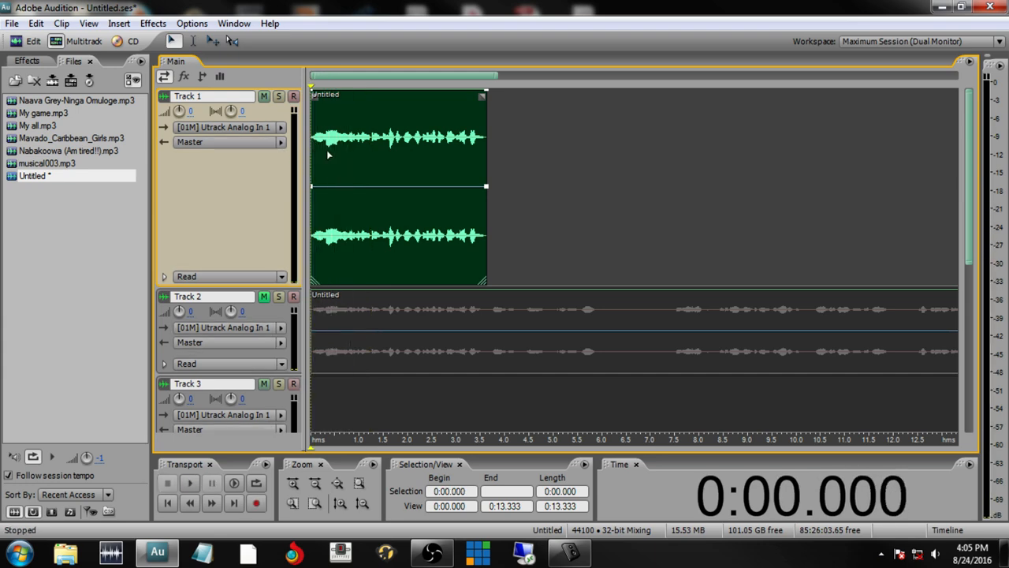
Zoom the timeline in horizontally to span 4.444 seconds and place the cursor at 0:01.273 in the Track 1 clip
{"action": "left_click", "coordinate": [374, 141]}
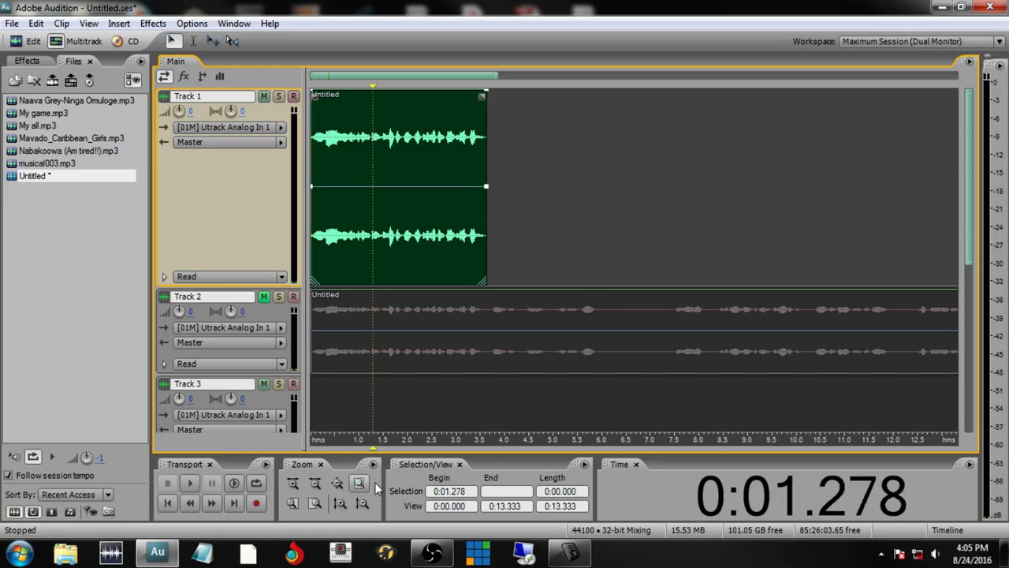
{"action": "left_click", "coordinate": [294, 483]}
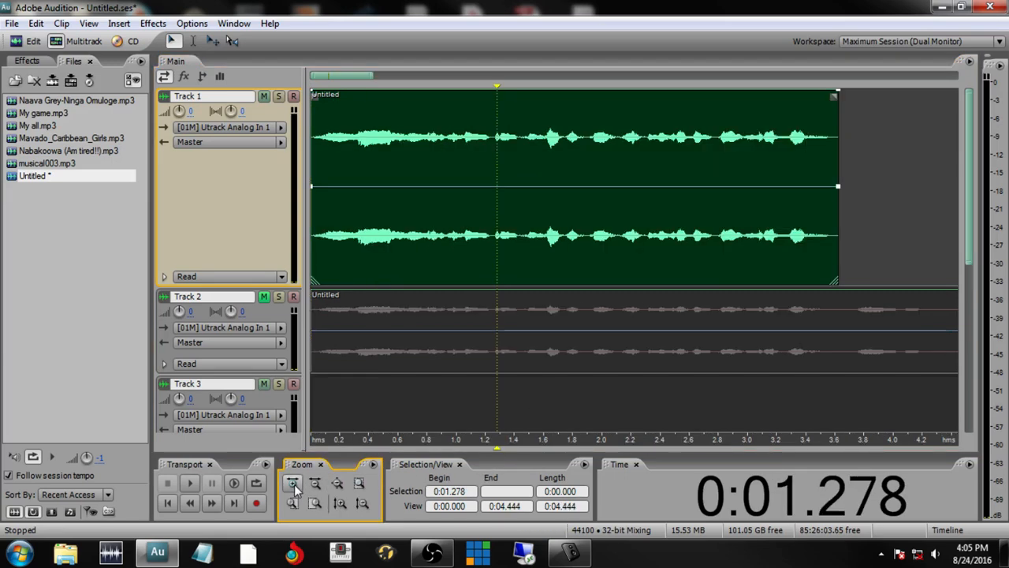
{"action": "left_click", "coordinate": [496, 143]}
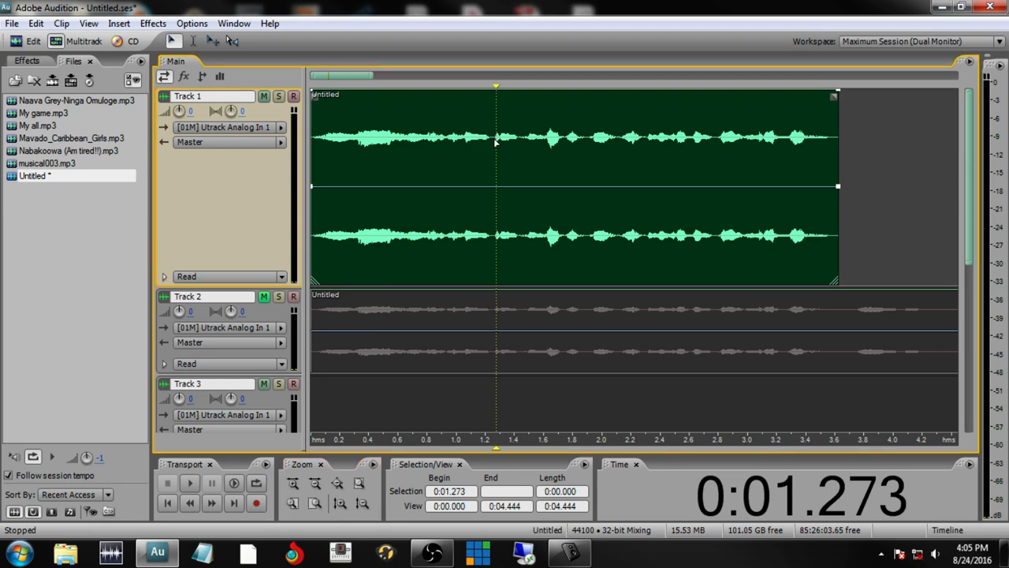
Replay the opening of the Track 1 clip and place the cursor in the pause between words at 0:01.253
{"action": "left_click", "coordinate": [491, 140]}
{"action": "left_click", "coordinate": [315, 143]}
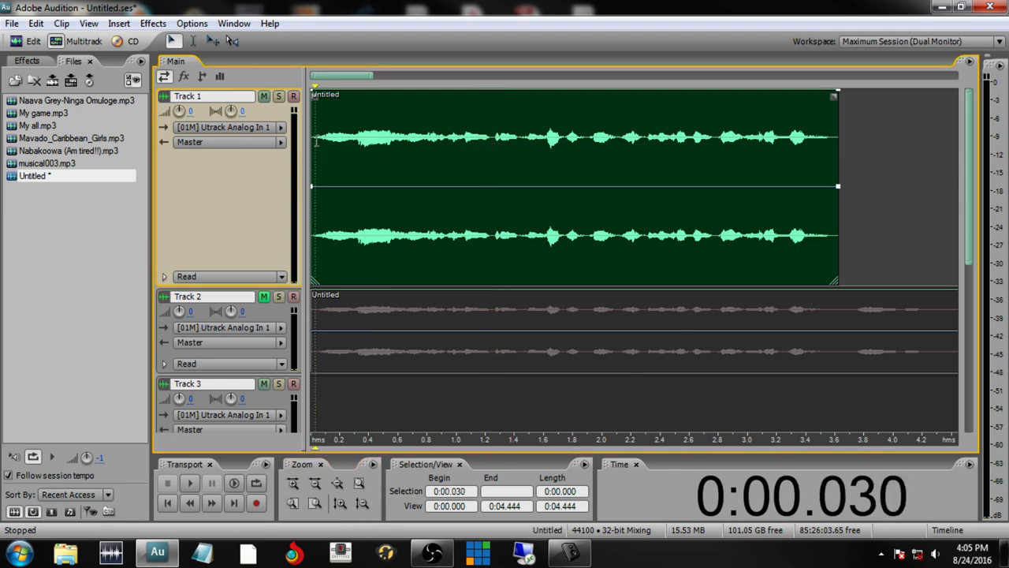
{"action": "key", "text": "space"}
{"action": "key", "text": "space"}
{"action": "left_click", "coordinate": [492, 140]}
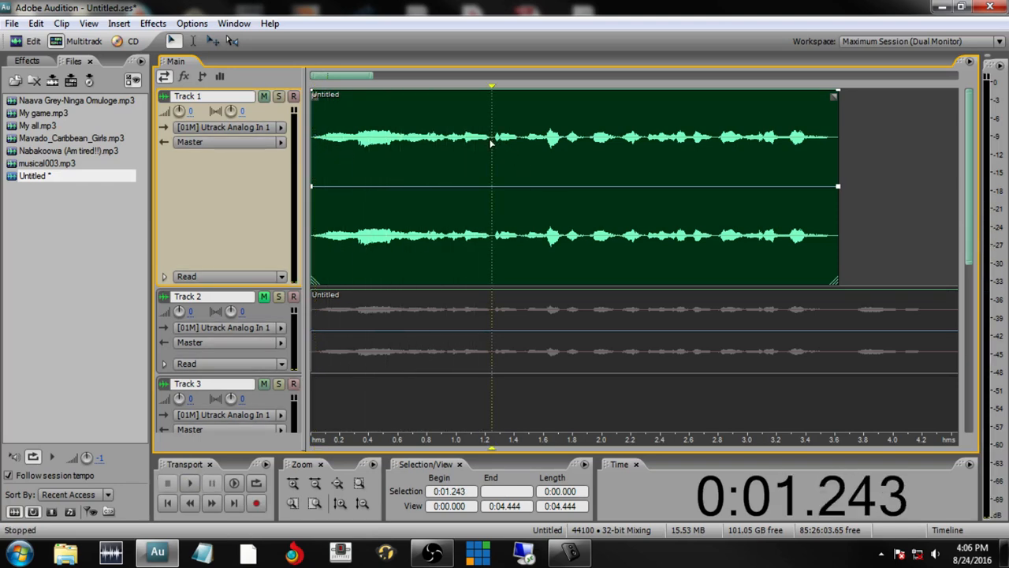
{"action": "left_click", "coordinate": [495, 141]}
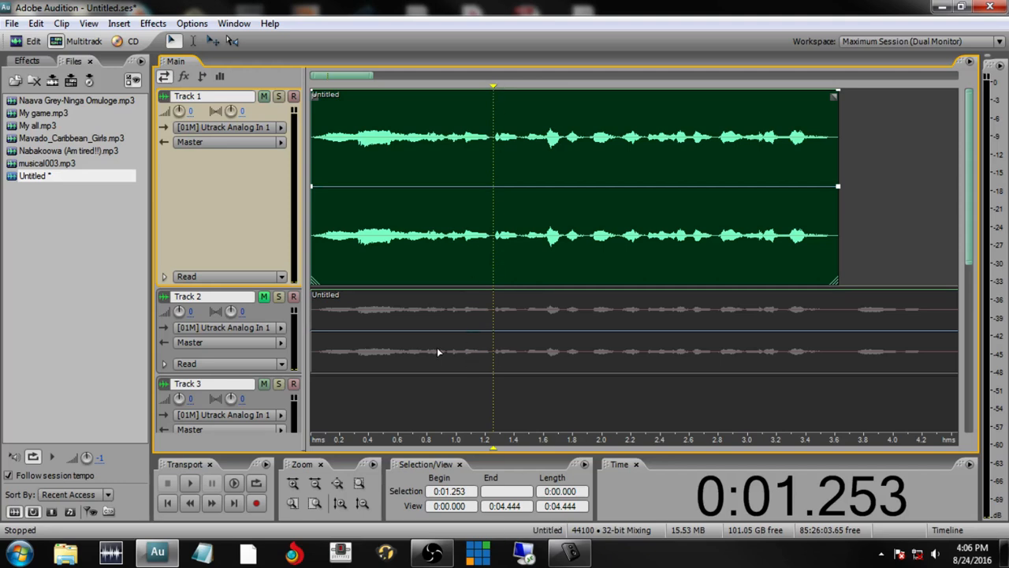
Cut the stretch from 0:01.246 to 0:01.256 out of the Track 1 clip, and select the first resulting part
{"action": "left_click", "coordinate": [293, 482]}
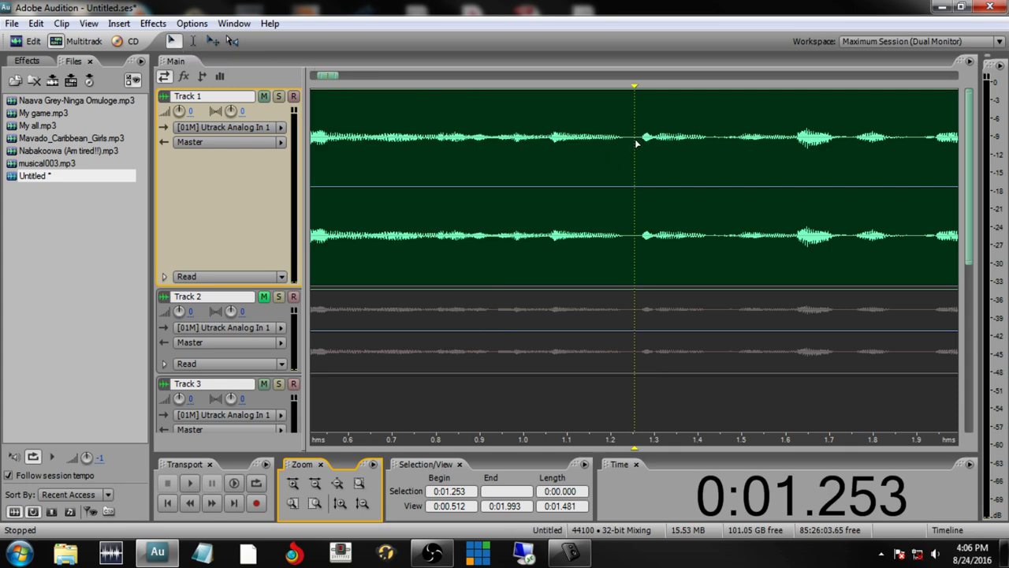
{"action": "left_click_drag", "start_coordinate": [637, 141], "coordinate": [633, 138]}
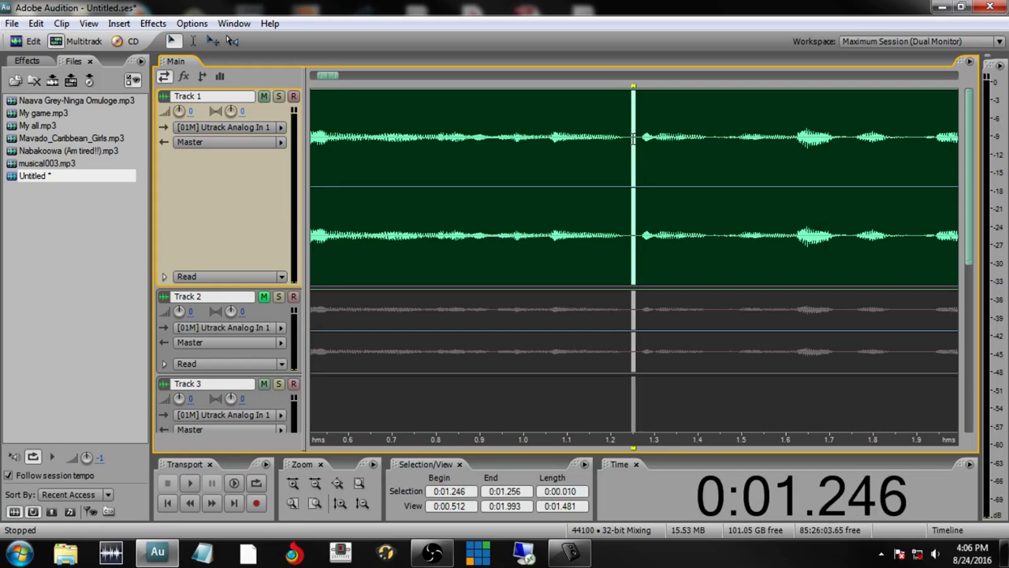
{"action": "left_click", "coordinate": [614, 255]}
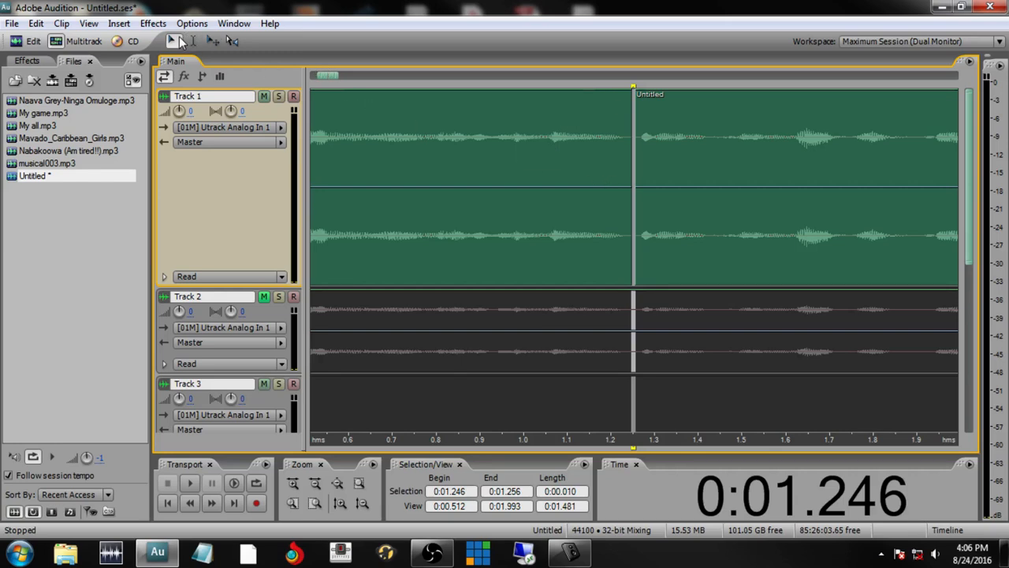
{"action": "left_click", "coordinate": [542, 187]}
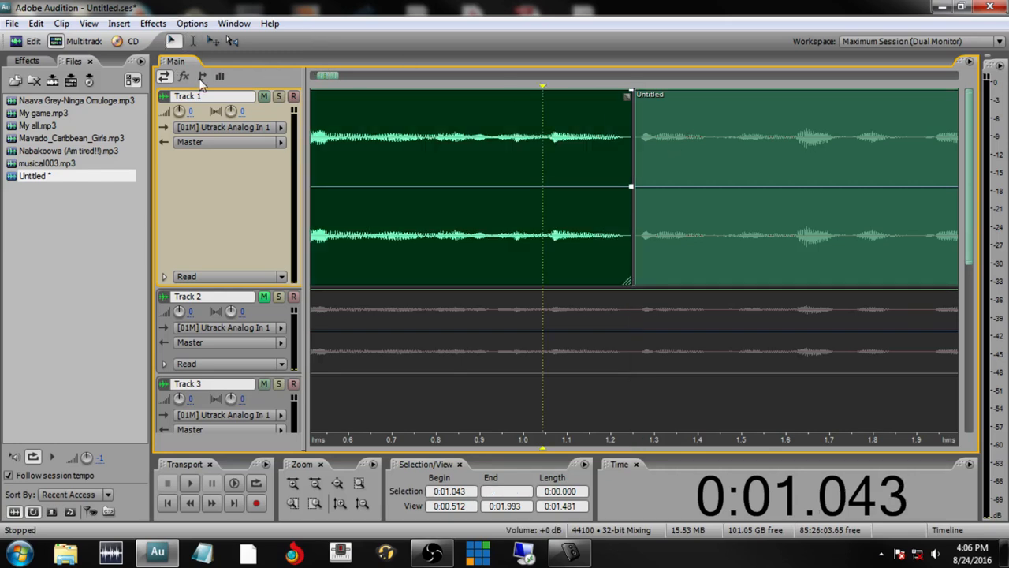
Move the second Track 1 clip away from the first with the Move/Copy tool, starting it at about 0:03.697
{"action": "left_click", "coordinate": [212, 41]}
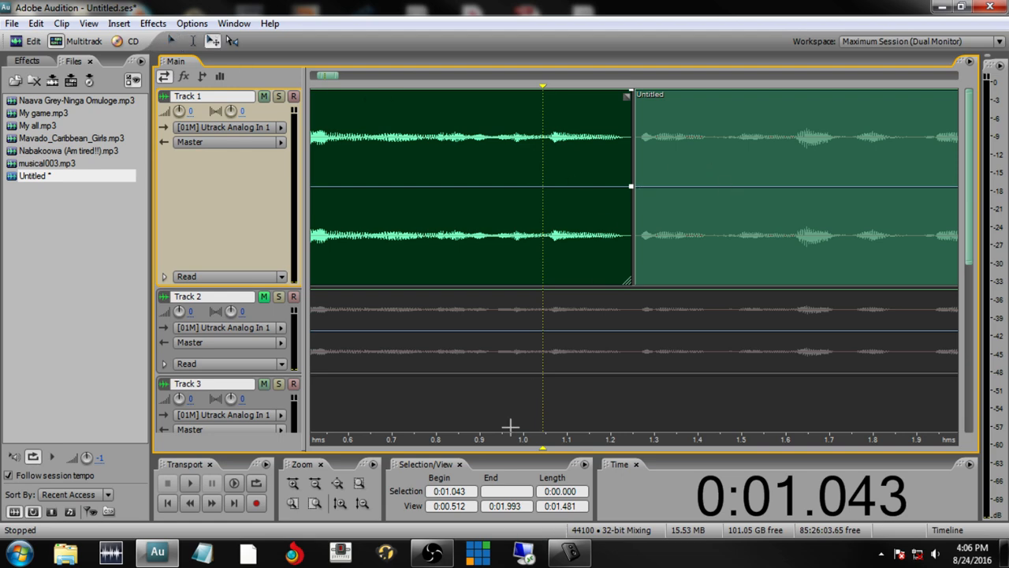
{"action": "left_click", "coordinate": [315, 484]}
{"action": "left_click", "coordinate": [316, 484]}
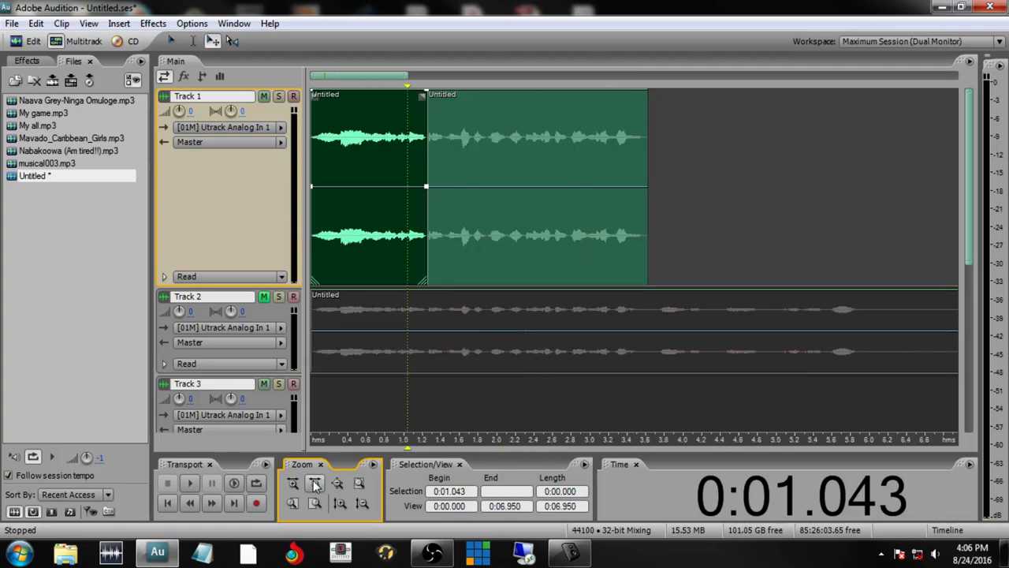
{"action": "left_click_drag", "start_coordinate": [484, 189], "coordinate": [709, 184]}
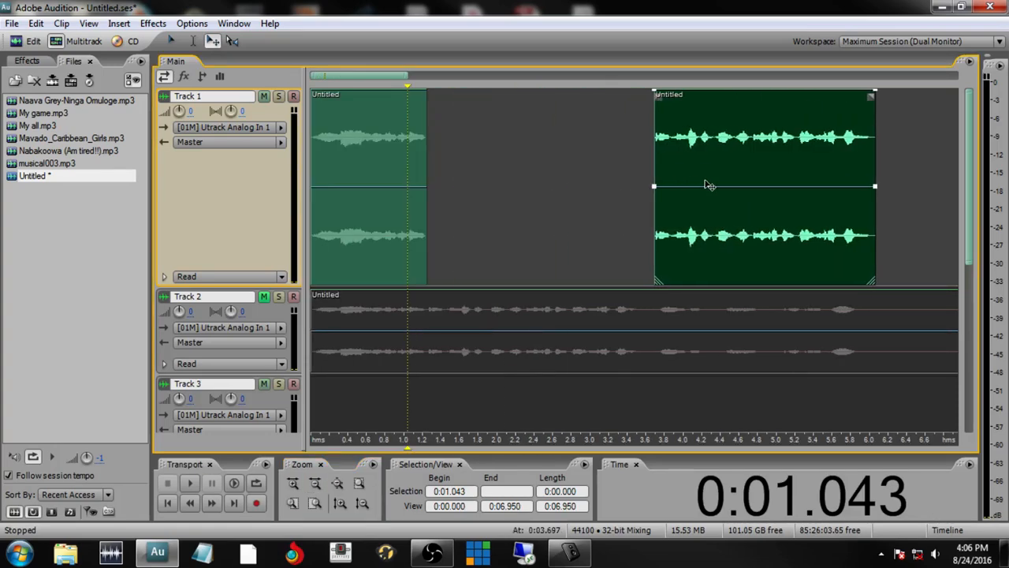
{"action": "left_click", "coordinate": [410, 168]}
{"action": "left_click", "coordinate": [456, 152]}
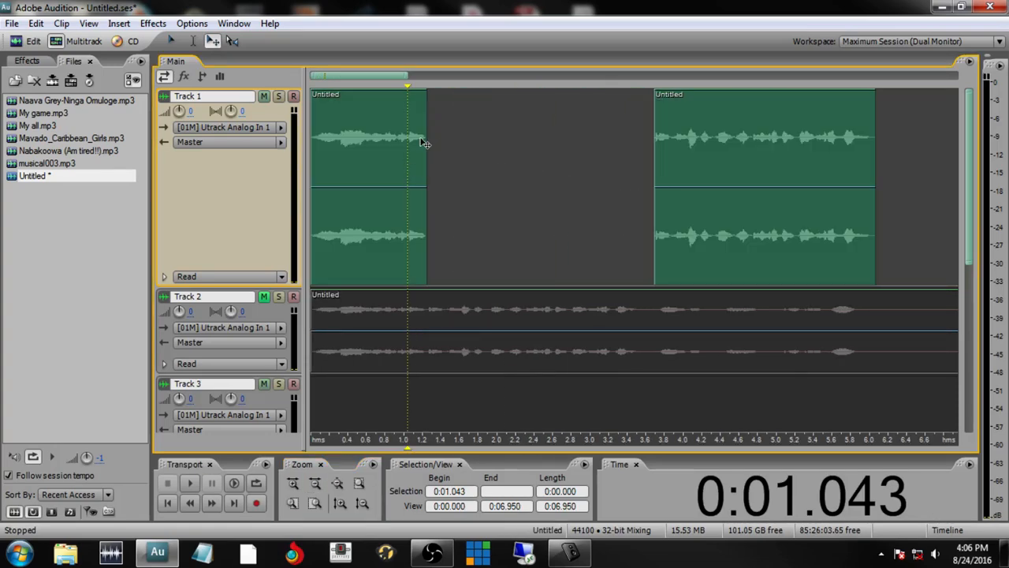
Try extending the first Track 1 clip's end to about 0:03.0, and undo both the extension and the second clip's move
{"action": "left_click", "coordinate": [425, 126]}
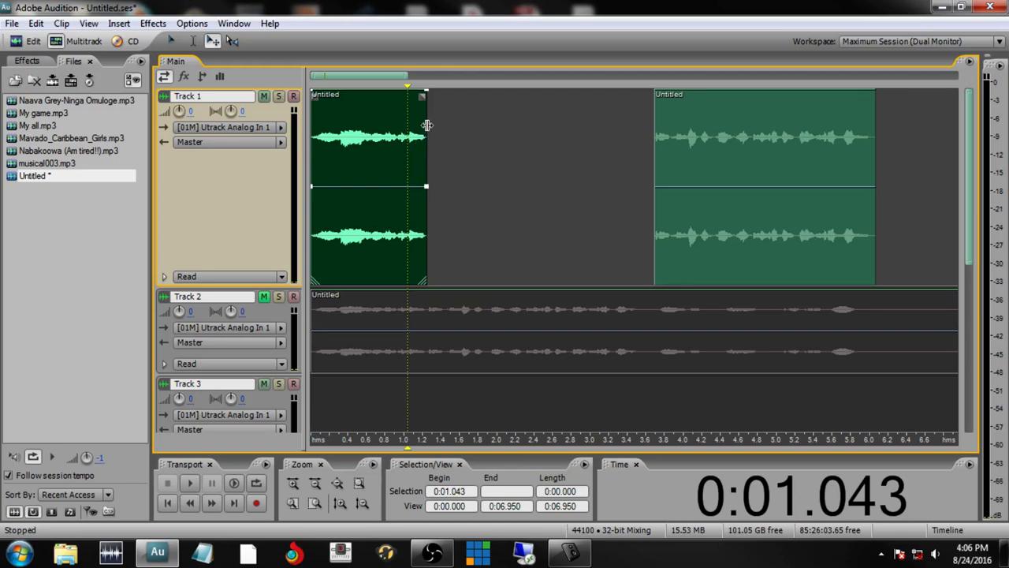
{"action": "left_click_drag", "start_coordinate": [426, 125], "coordinate": [590, 133]}
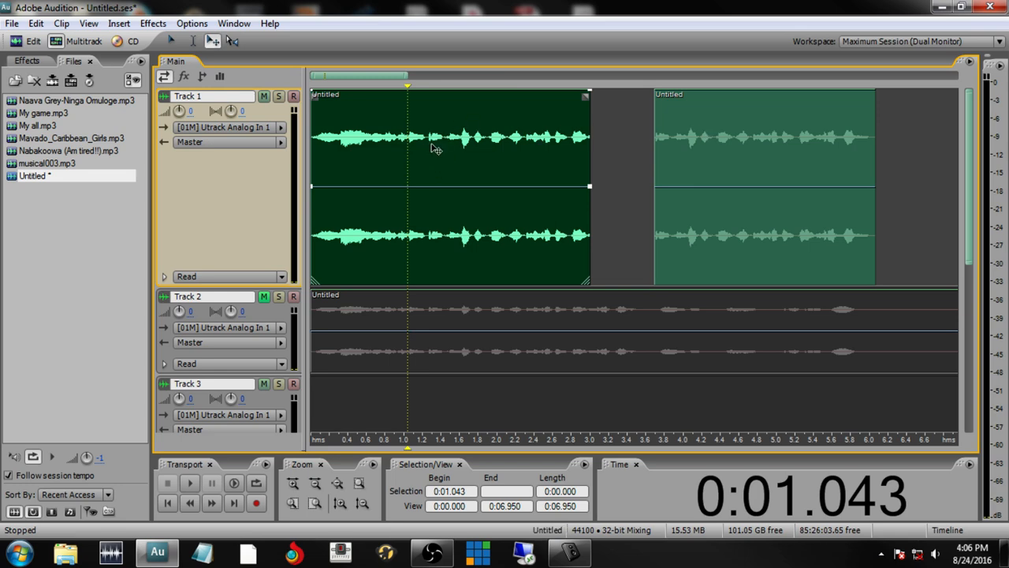
{"action": "left_click", "coordinate": [656, 136]}
{"action": "mouse_move", "coordinate": [655, 134]}
{"action": "left_mouse_down"}
{"action": "mouse_move", "coordinate": [595, 138]}
{"action": "mouse_move", "coordinate": [654, 141]}
{"action": "left_mouse_up"}
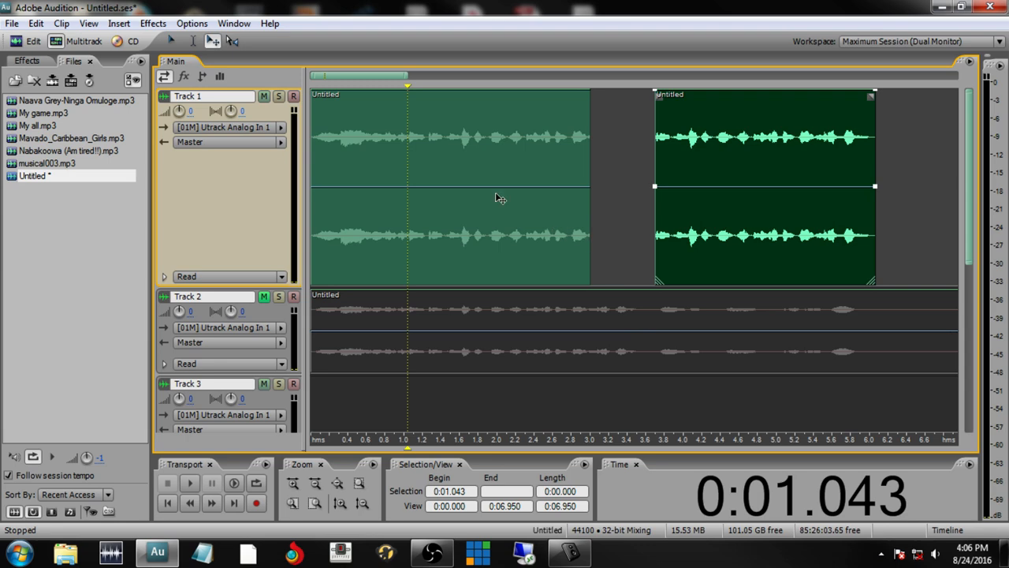
{"action": "key", "text": "ctrl+z"}
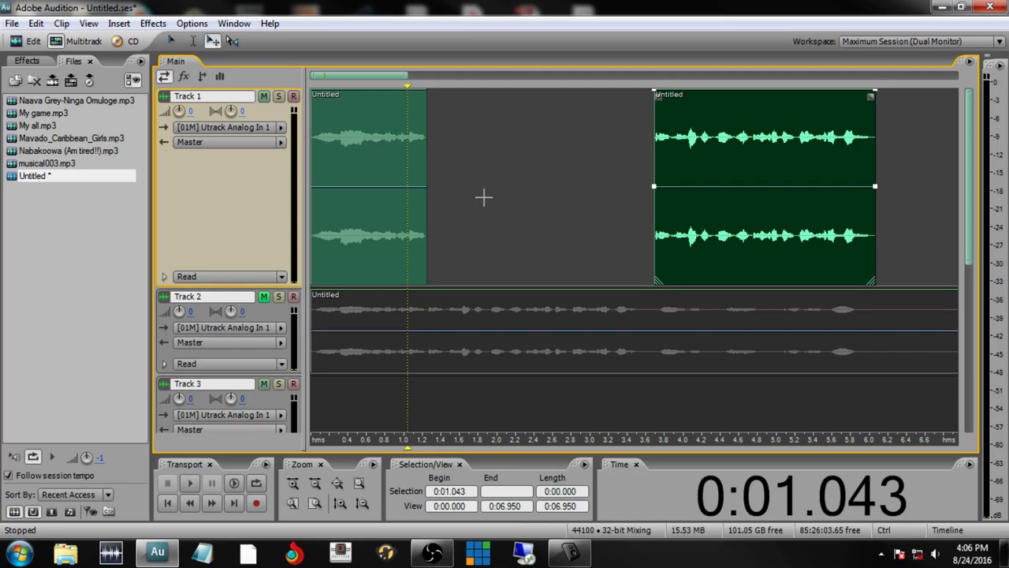
{"action": "key", "text": "ctrl+z"}
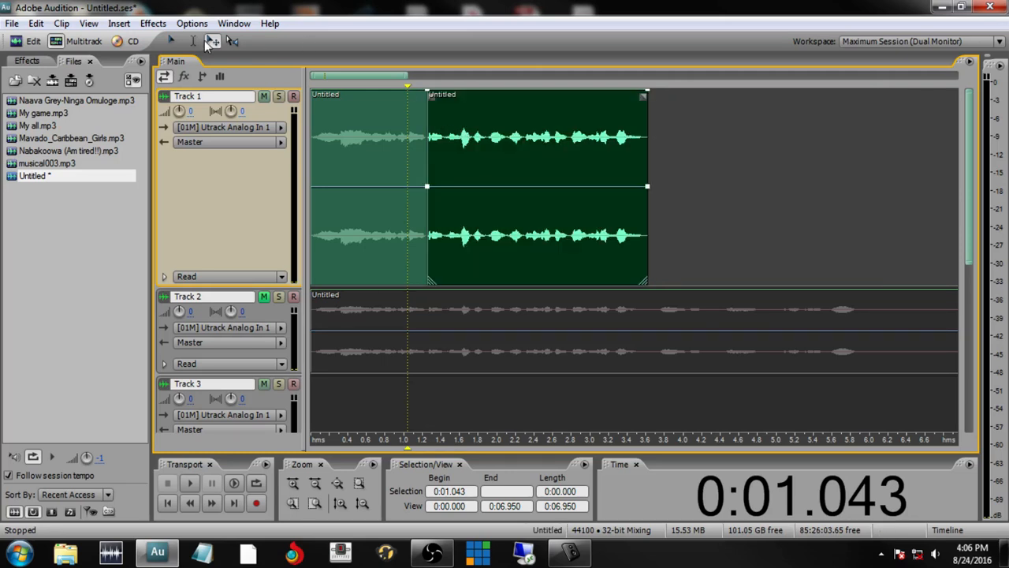
Move the second Track 1 clip to start at about 0:04.657 and the first clip to about 0:00.4
{"action": "left_click_drag", "start_coordinate": [497, 112], "coordinate": [814, 176]}
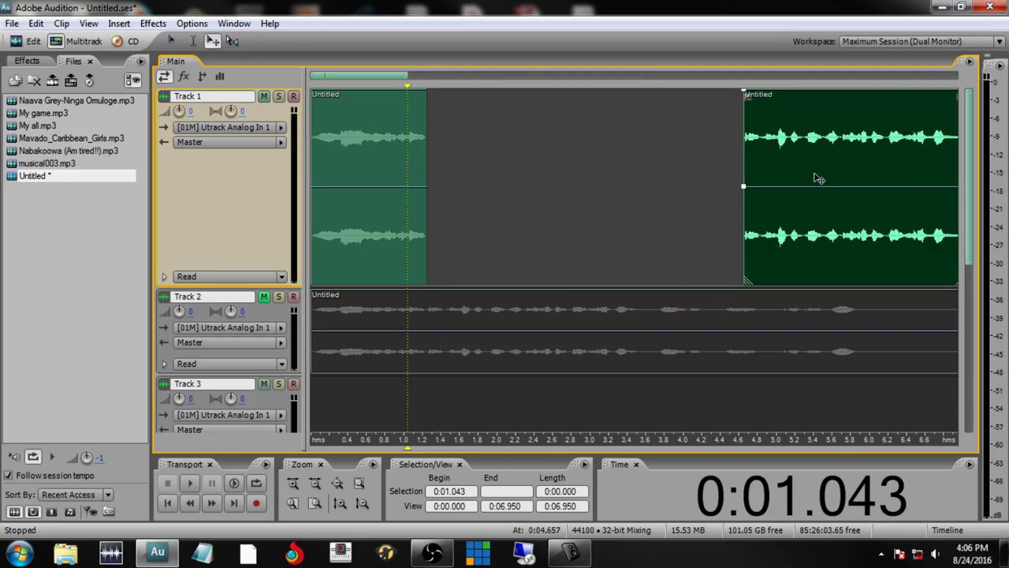
{"action": "left_click", "coordinate": [375, 124]}
{"action": "left_click_drag", "start_coordinate": [375, 124], "coordinate": [411, 123]}
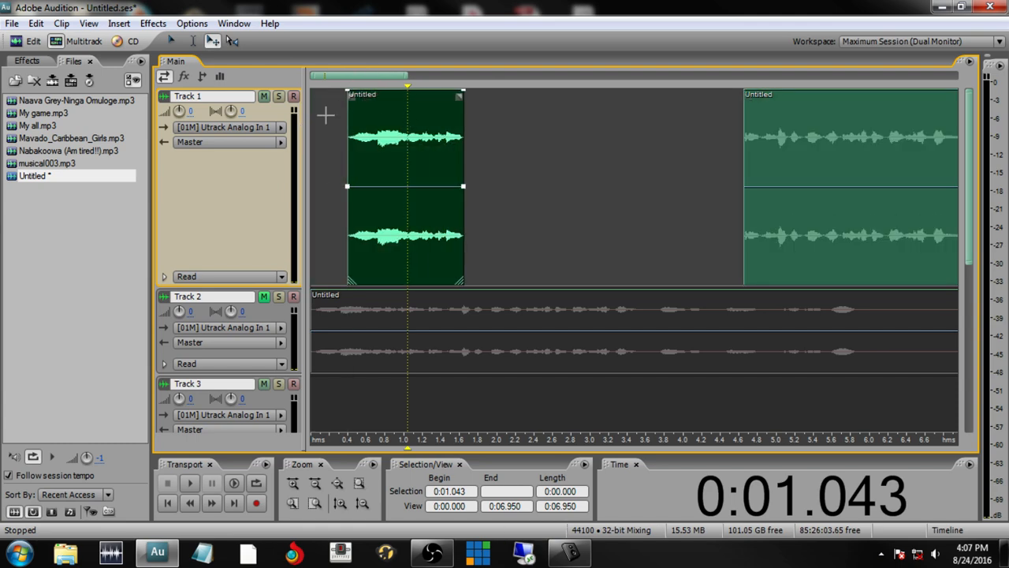
Switch to the Hybrid tool, play the session from the start, and select the first Track 1 clip
{"action": "left_click", "coordinate": [175, 42]}
{"action": "left_click", "coordinate": [312, 108]}
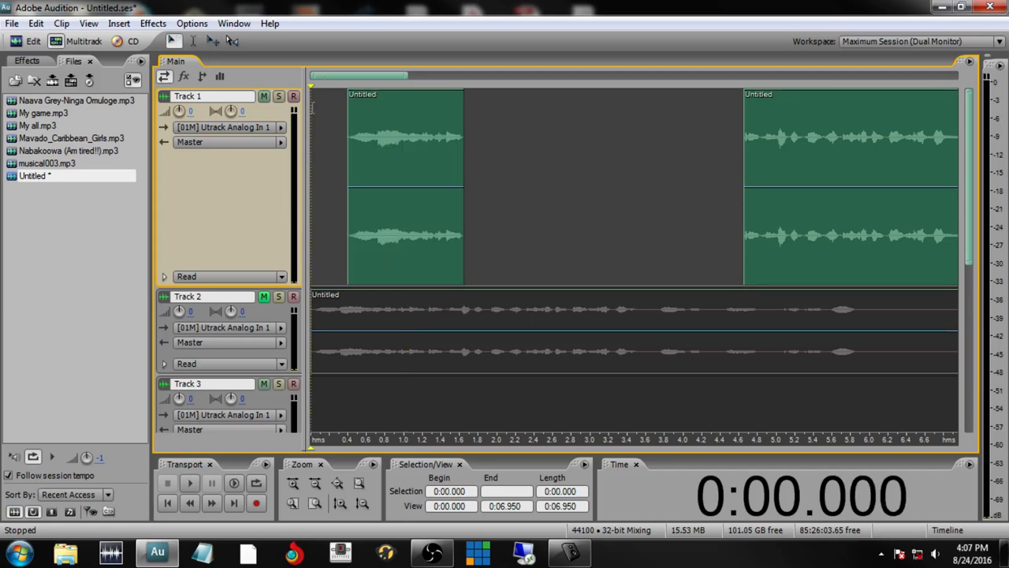
{"action": "key", "text": "space"}
{"action": "key", "text": "space"}
{"action": "left_click", "coordinate": [425, 149]}
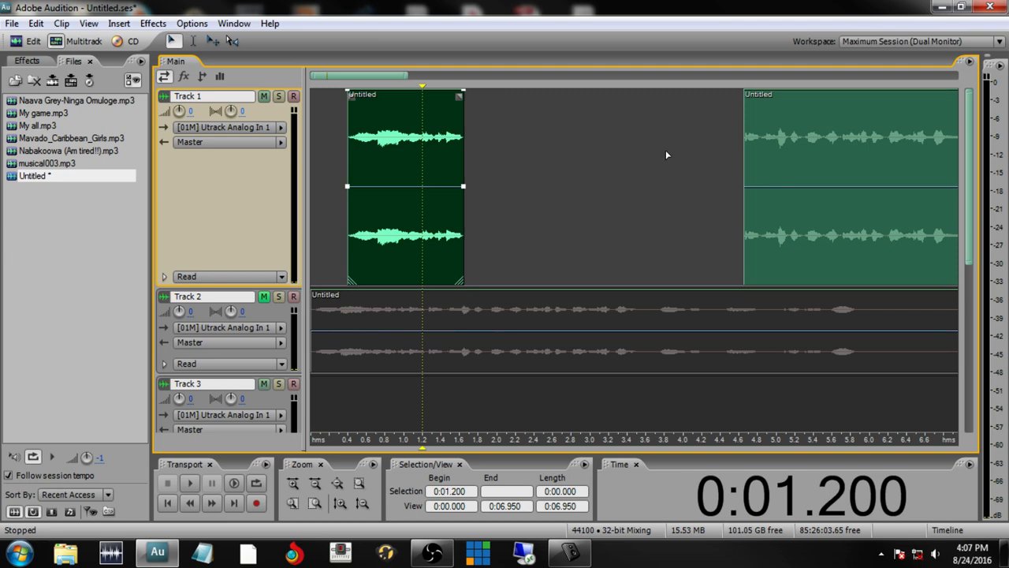
Extend the first Track 1 clip's end to about 0:01.75, checking the edit by playing back from 0:01.000
{"action": "left_click", "coordinate": [455, 134]}
{"action": "left_click_drag", "start_coordinate": [465, 130], "coordinate": [483, 131]}
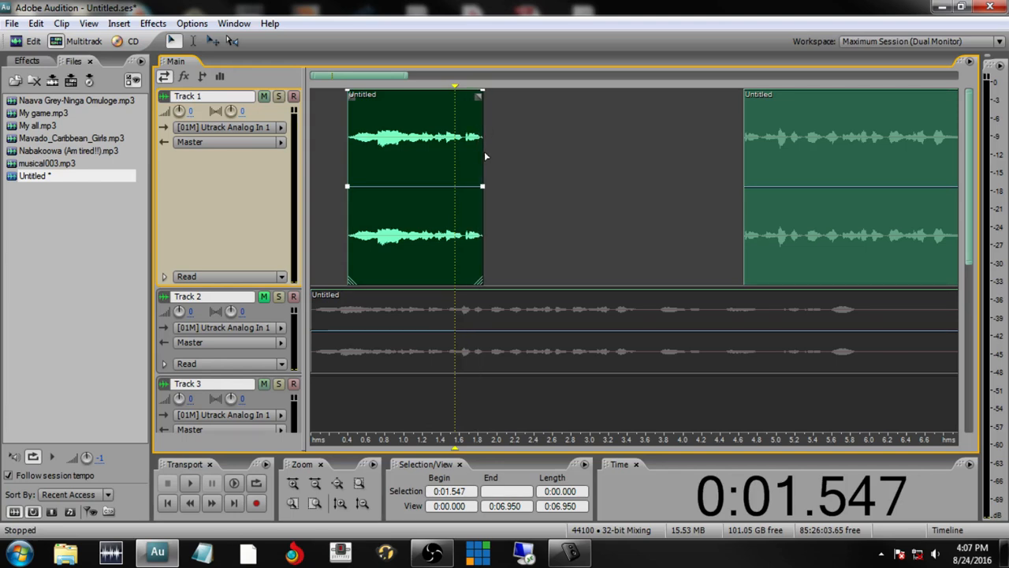
{"action": "key", "text": "space"}
{"action": "key", "text": "space"}
{"action": "left_click", "coordinate": [406, 111]}
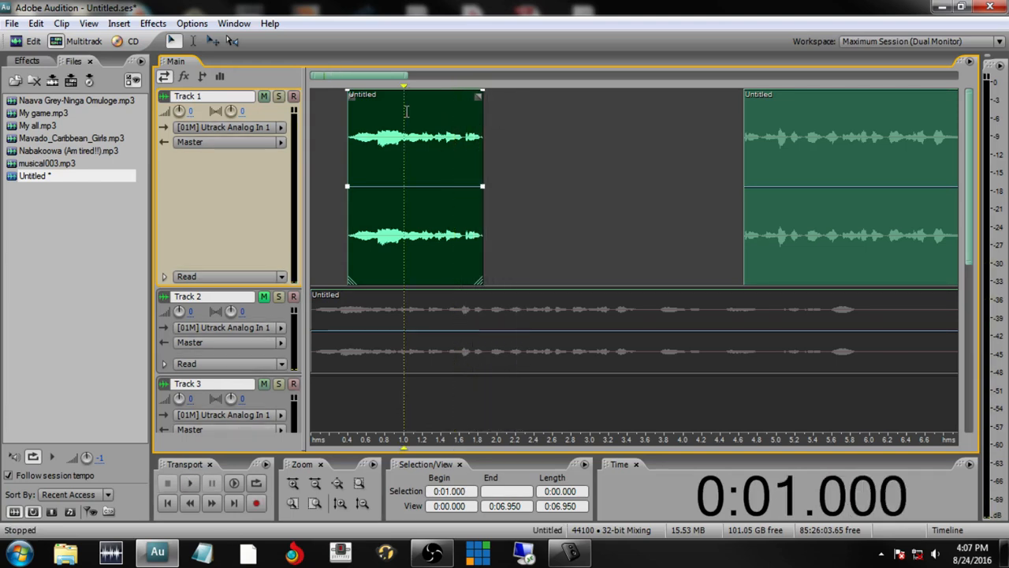
{"action": "key", "text": "space"}
{"action": "key", "text": "space"}
{"action": "left_click_drag", "start_coordinate": [482, 119], "coordinate": [473, 119]}
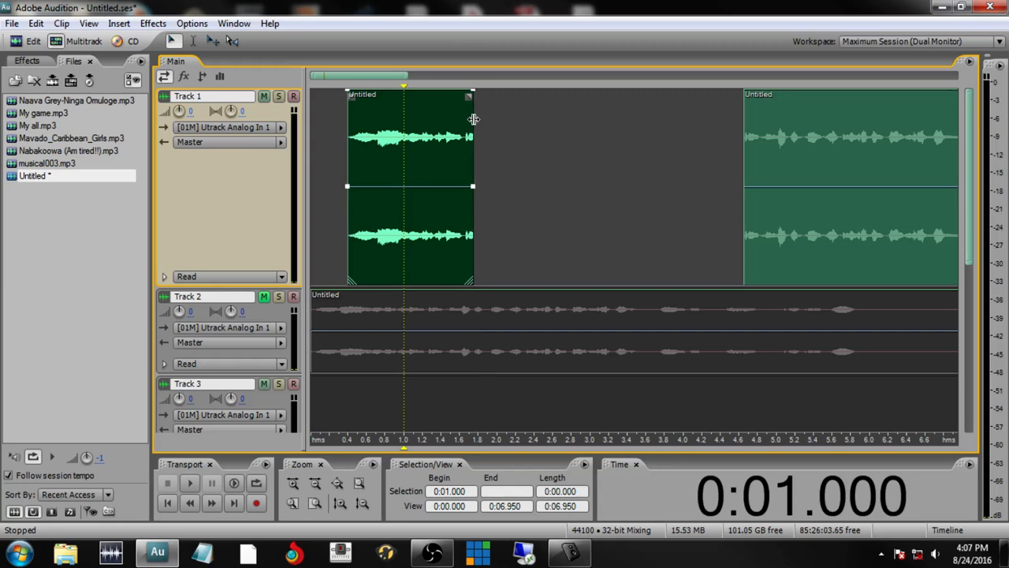
{"action": "key", "text": "space"}
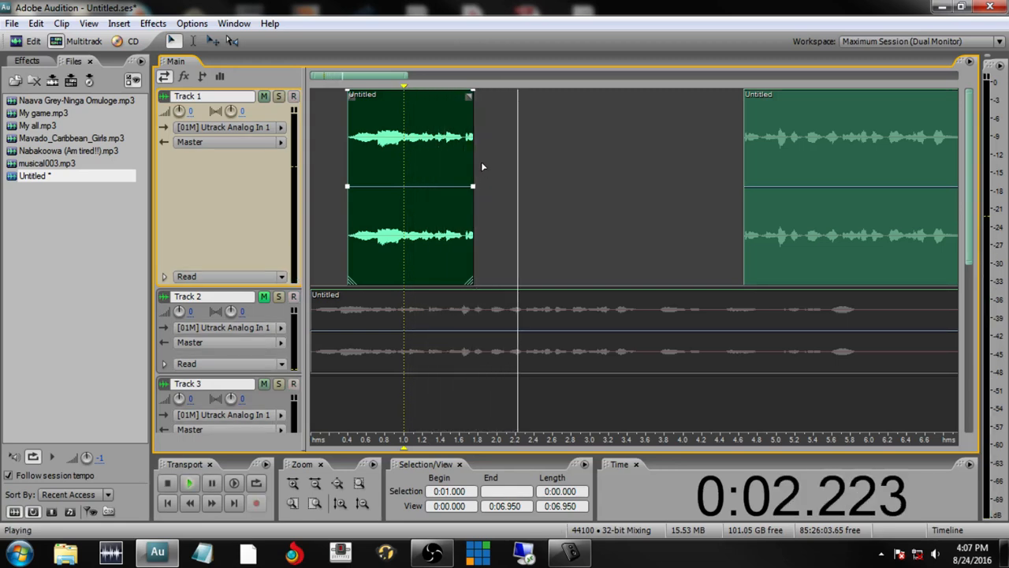
{"action": "key", "text": "space"}
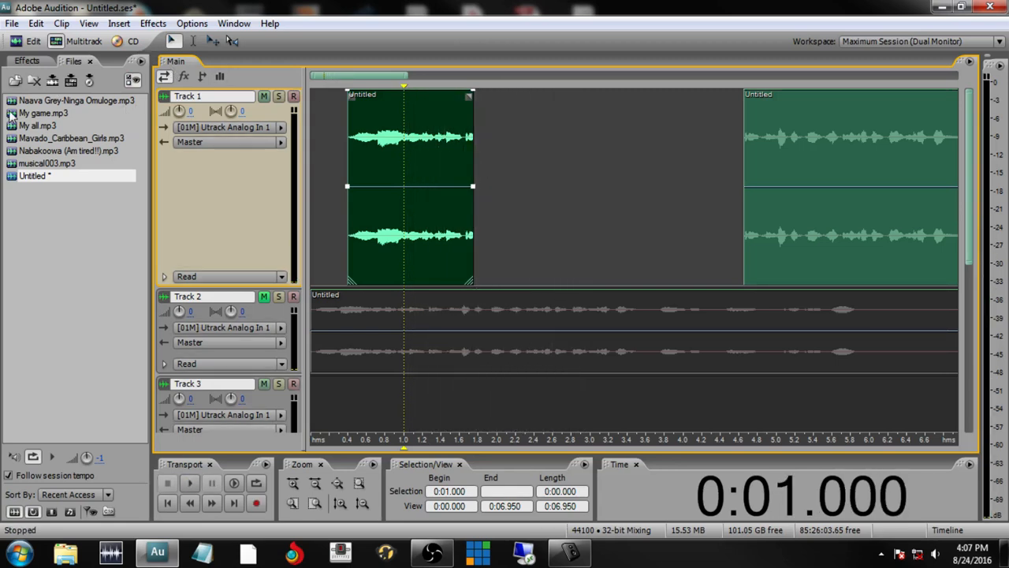
Move the Track 2 clip down to Track 3 with the Move/Copy tool, mute Track 3 and unmute Track 2
{"action": "left_click", "coordinate": [546, 342]}
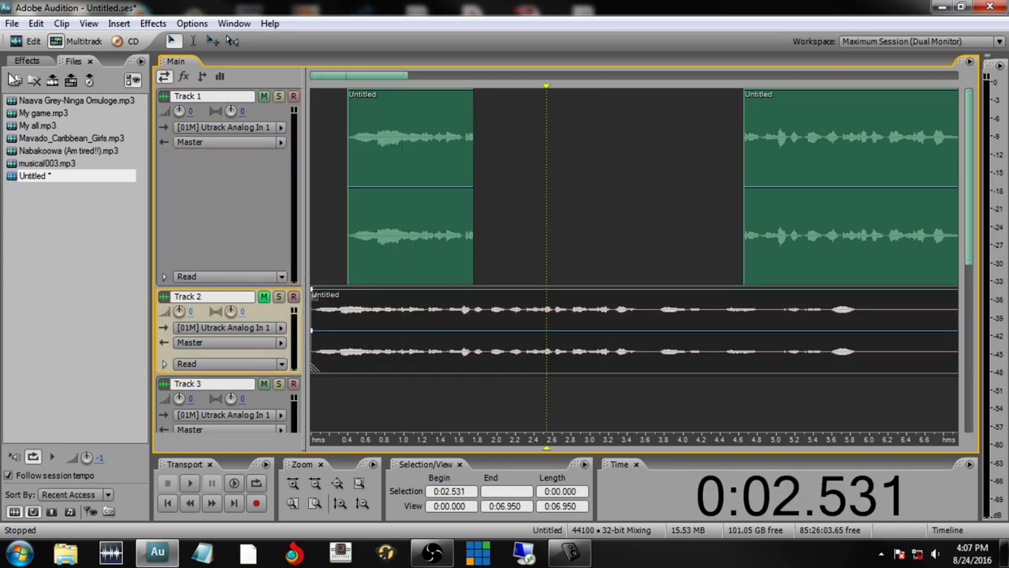
{"action": "left_click", "coordinate": [211, 41]}
{"action": "left_click_drag", "start_coordinate": [481, 349], "coordinate": [484, 435]}
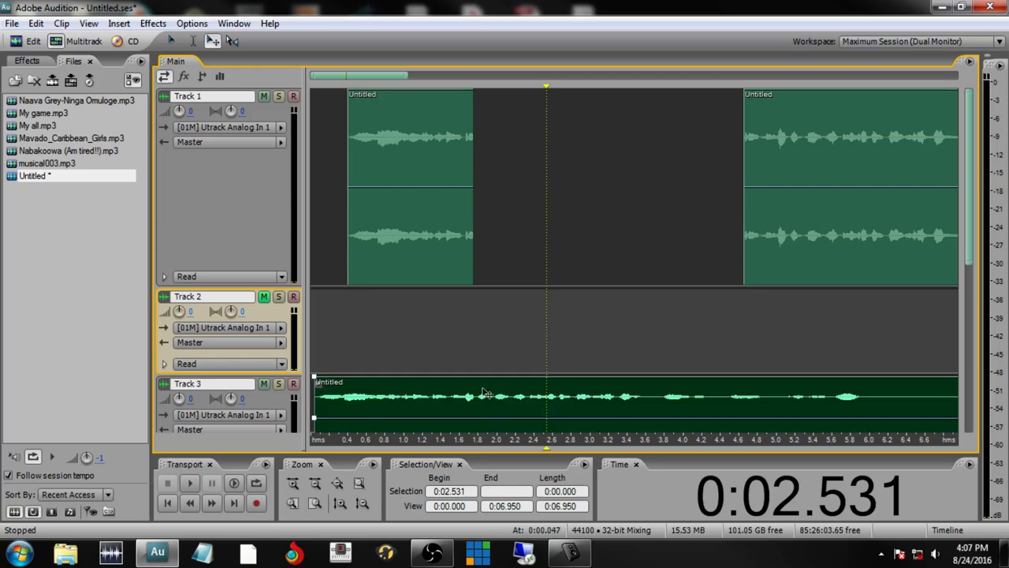
{"action": "left_click", "coordinate": [264, 385]}
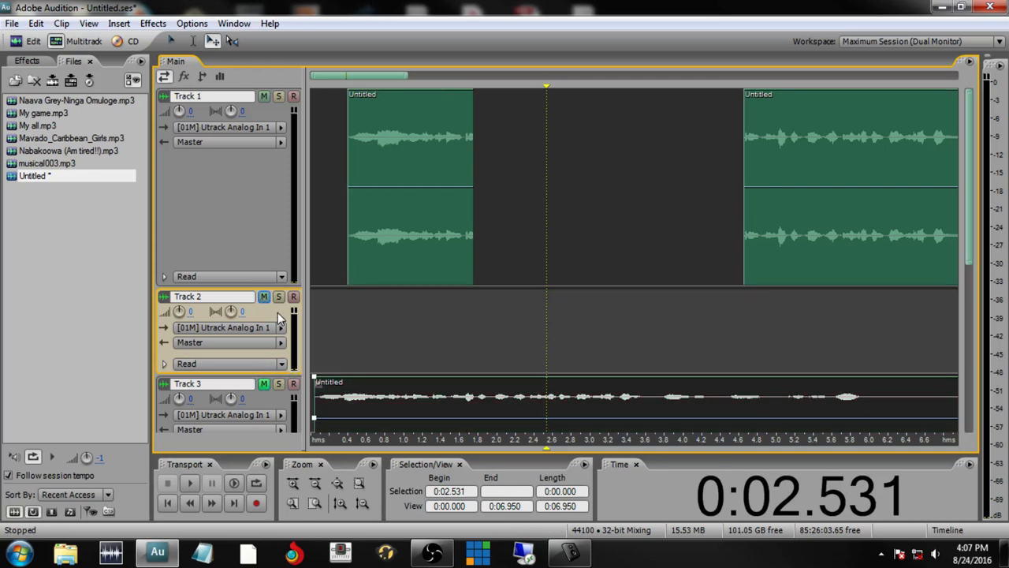
Insert Naava Grey-Ninga Omuloge.mp3 on Track 2 at about 0:00.4, converting it to 44100 Hz, stereo, 16-bit
{"action": "left_click_drag", "start_coordinate": [41, 98], "coordinate": [349, 329]}
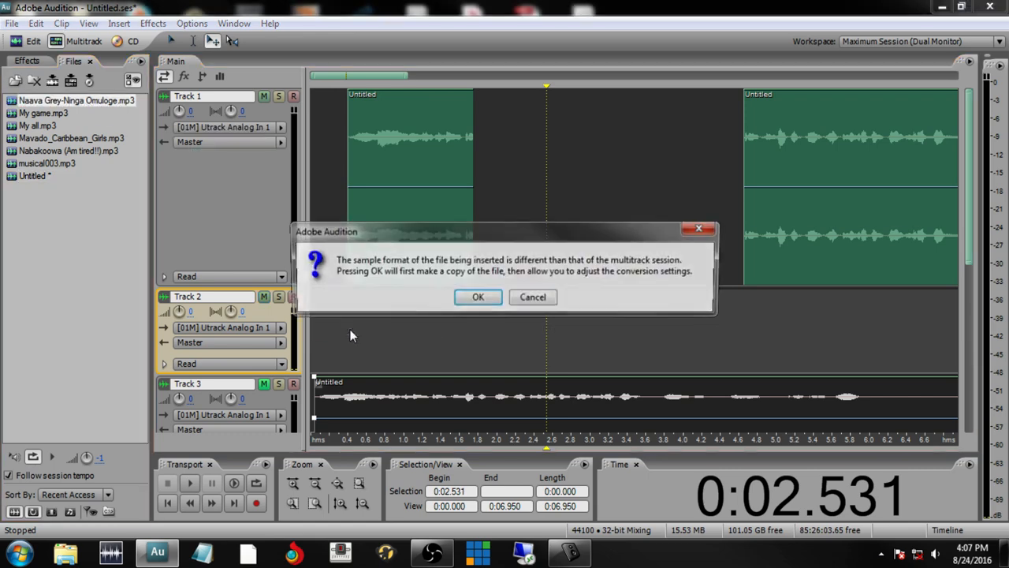
{"action": "left_click", "coordinate": [471, 298]}
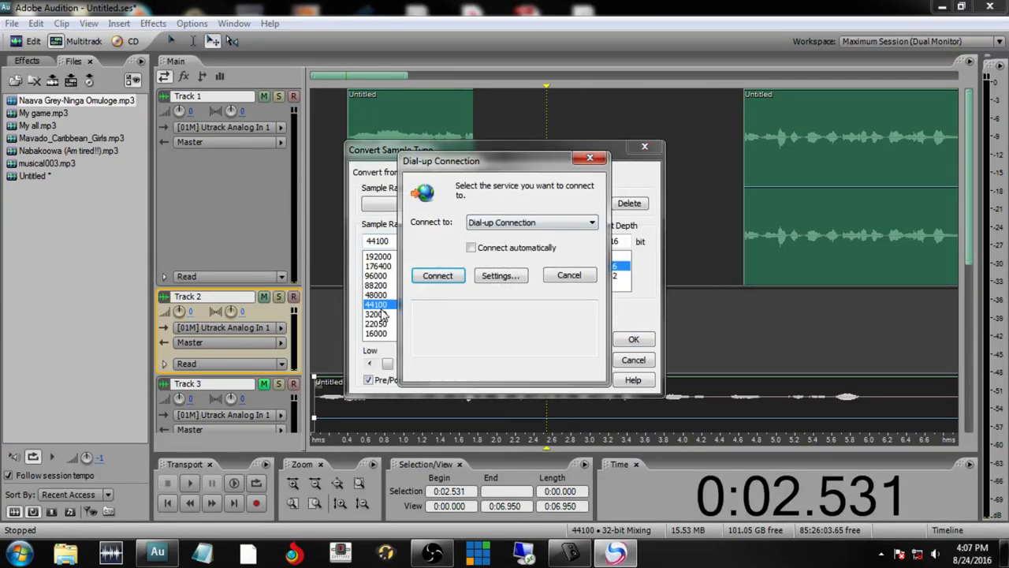
{"action": "left_click_drag", "start_coordinate": [486, 165], "coordinate": [1008, 564]}
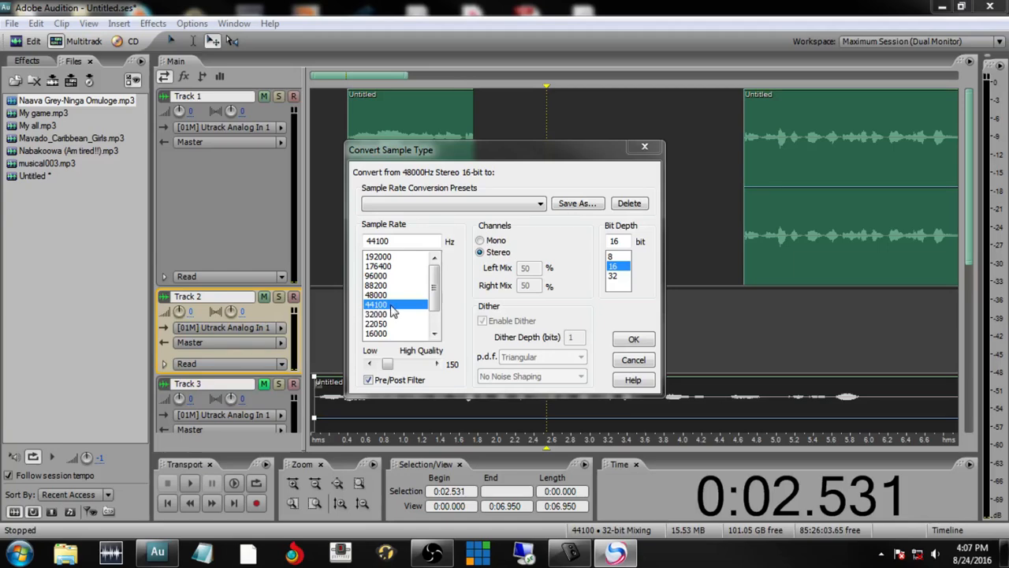
{"action": "left_click", "coordinate": [636, 340]}
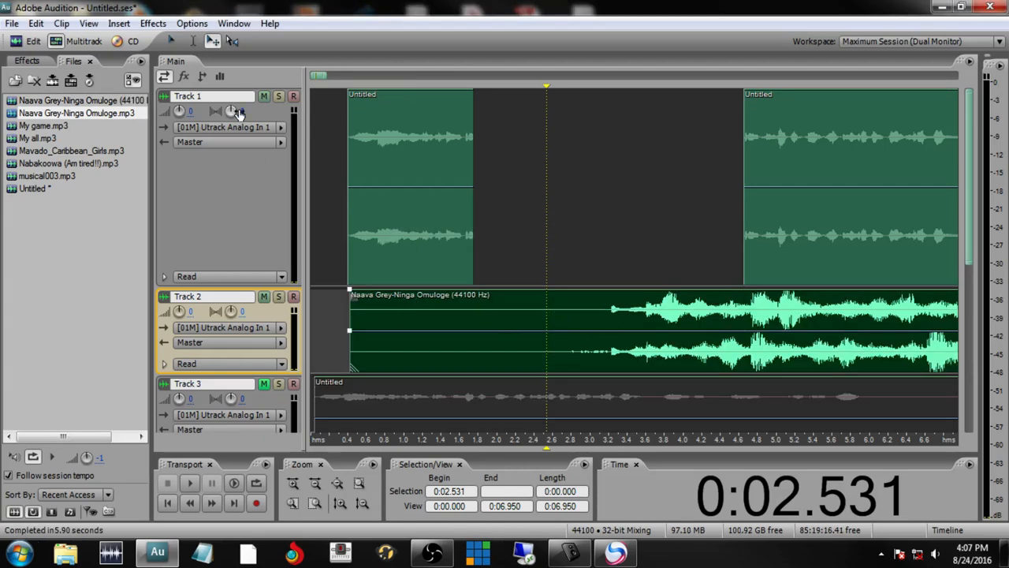
Audition the Track 2 song from 0:02.800 with the Hybrid tool, and delete its opening from 0:00.000 to 0:02.800
{"action": "left_click", "coordinate": [171, 41]}
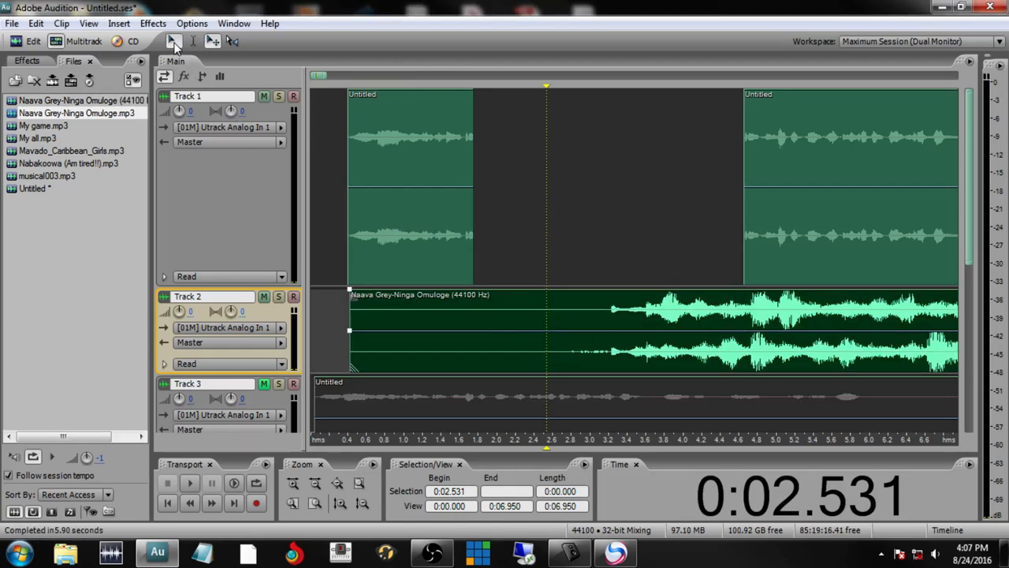
{"action": "left_click", "coordinate": [568, 308]}
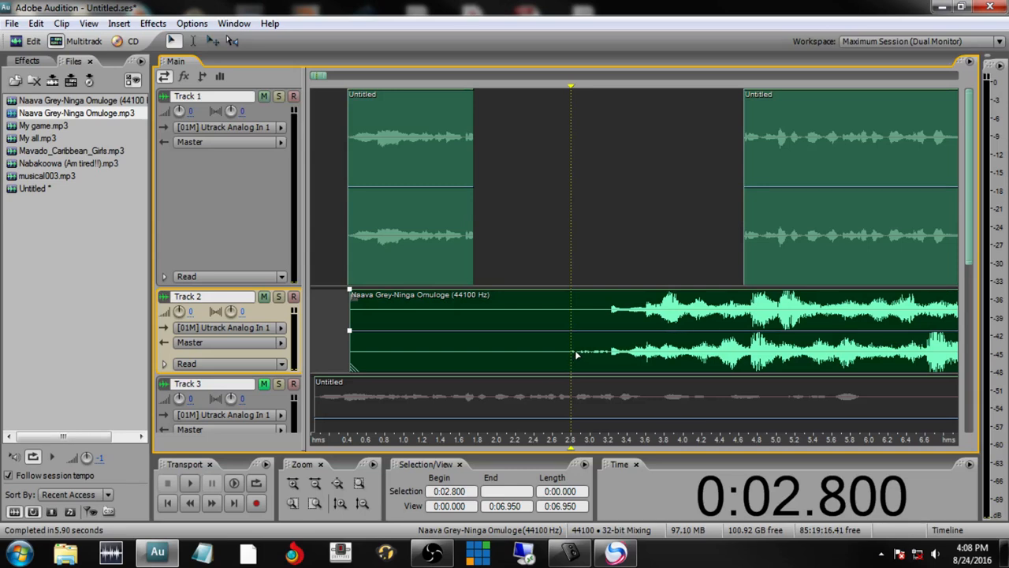
{"action": "key", "text": "space"}
{"action": "key", "text": "space"}
{"action": "key", "text": "space"}
{"action": "key", "text": "space"}
{"action": "key", "text": "space"}
{"action": "key", "text": "space"}
{"action": "key", "text": "space"}
{"action": "left_click_drag", "start_coordinate": [568, 357], "coordinate": [278, 353]}
{"action": "key", "text": "Delete"}
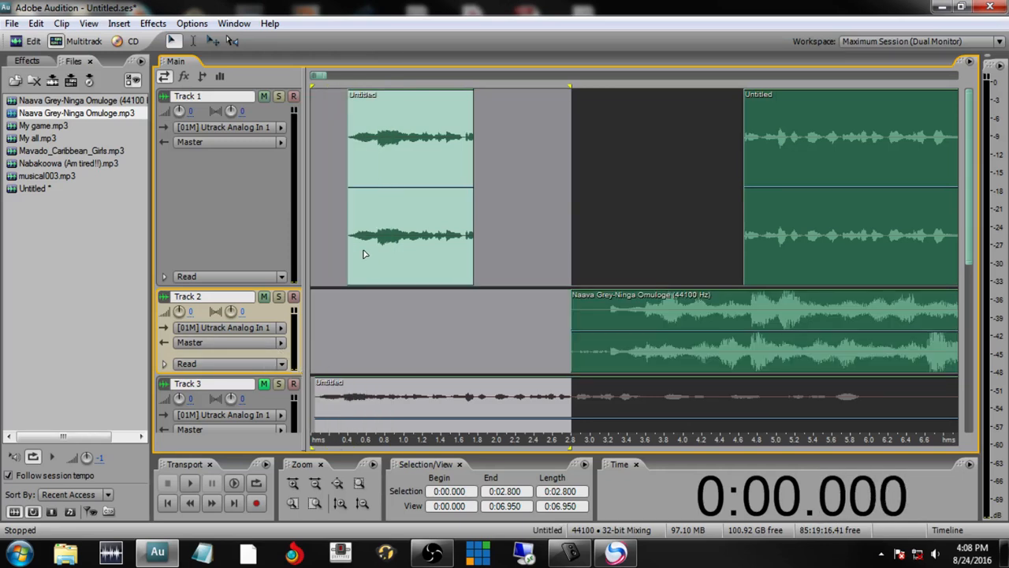
Move the Track 2 song clip to start at 0:00.000 with the Move/Copy tool, and play the session from the beginning
{"action": "left_click", "coordinate": [357, 336]}
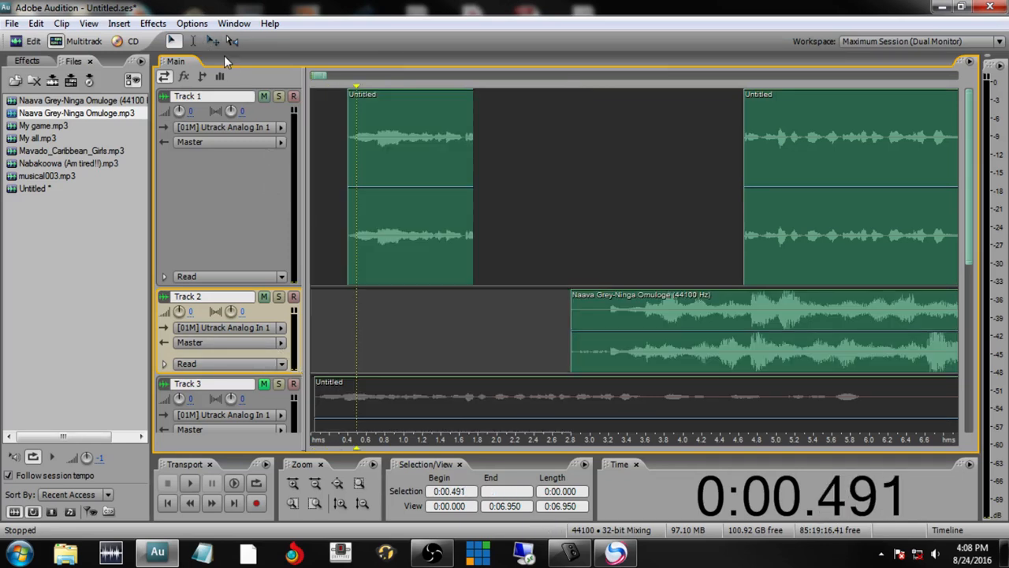
{"action": "left_click", "coordinate": [213, 41]}
{"action": "left_click_drag", "start_coordinate": [778, 340], "coordinate": [438, 302]}
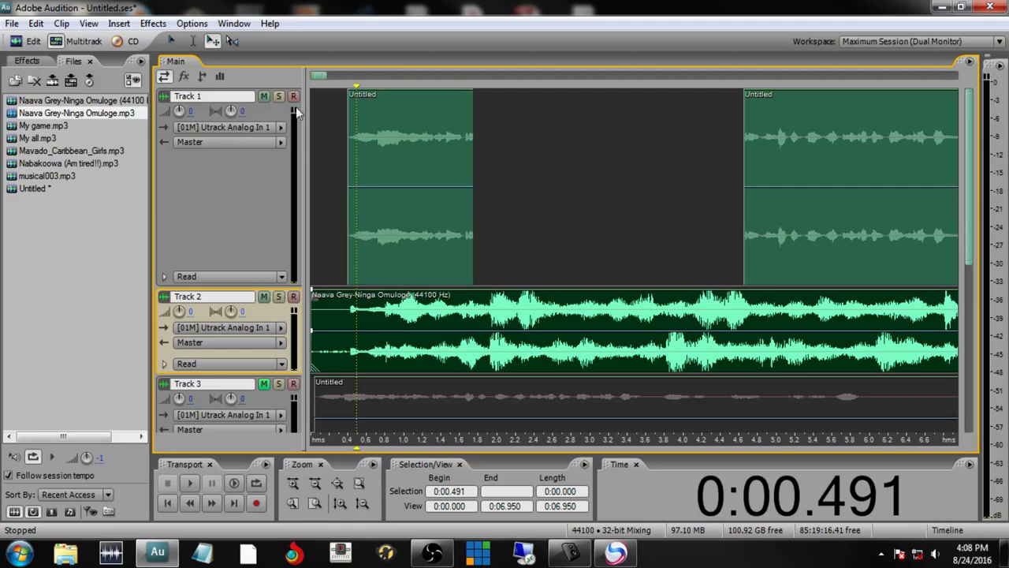
{"action": "left_click", "coordinate": [172, 42]}
{"action": "left_click", "coordinate": [309, 116]}
{"action": "key", "text": "space"}
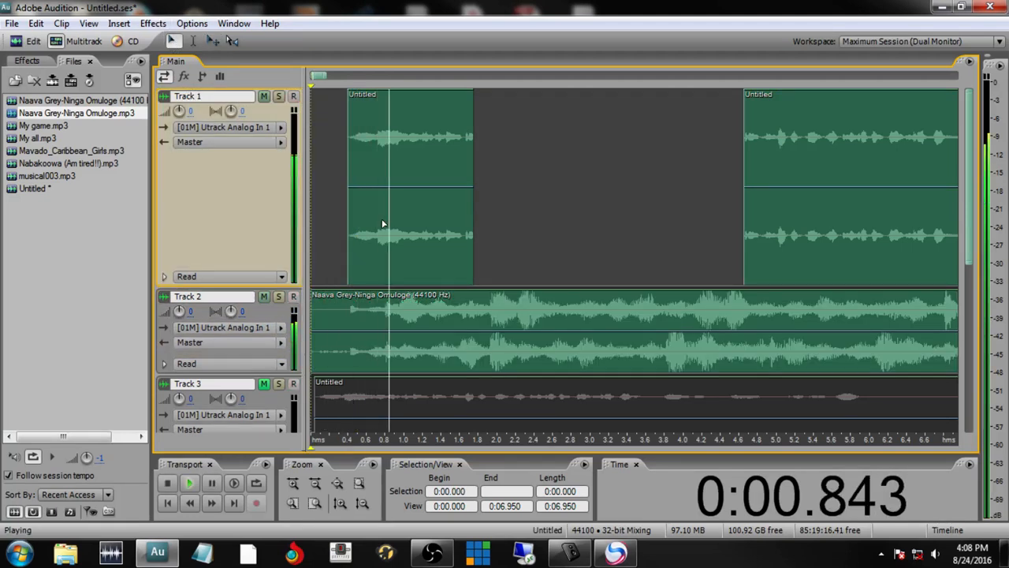
{"action": "key", "text": "space"}
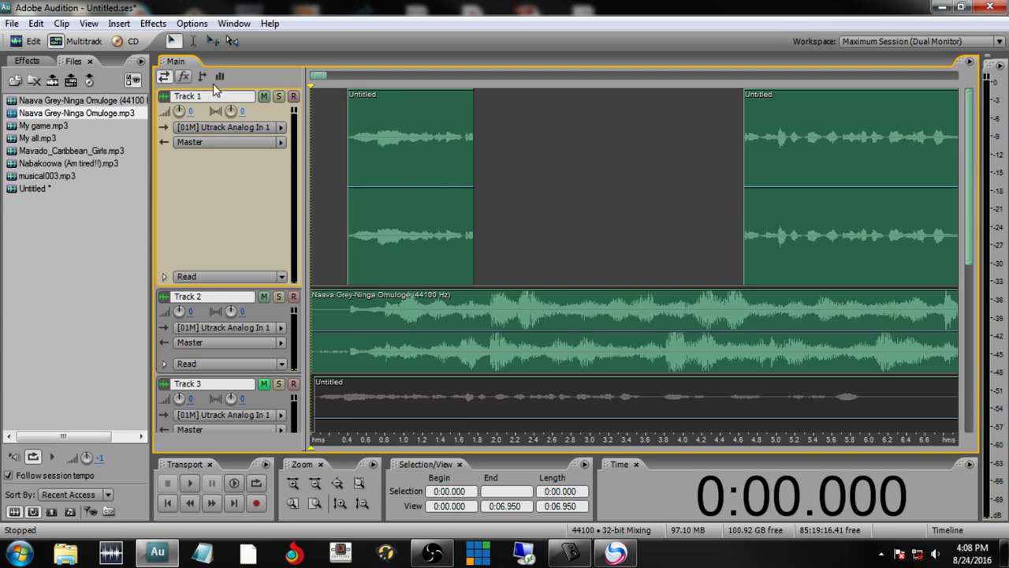
Try the first Track 1 clip at about 0:01.9 during playback, and settle its start at about 0:01.05
{"action": "left_click", "coordinate": [213, 41]}
{"action": "left_click_drag", "start_coordinate": [377, 144], "coordinate": [518, 151]}
{"action": "key", "text": "space"}
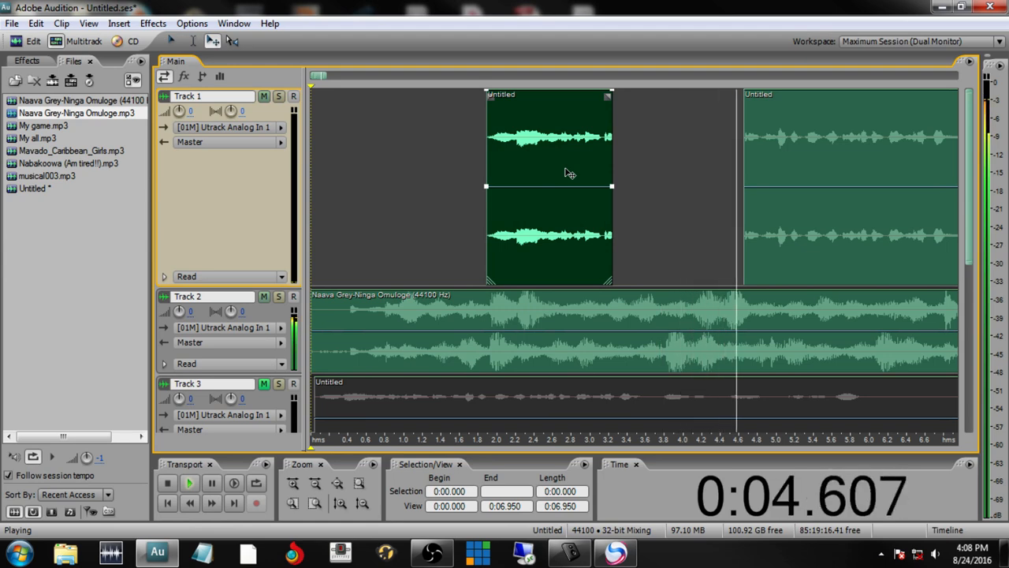
{"action": "key", "text": "space"}
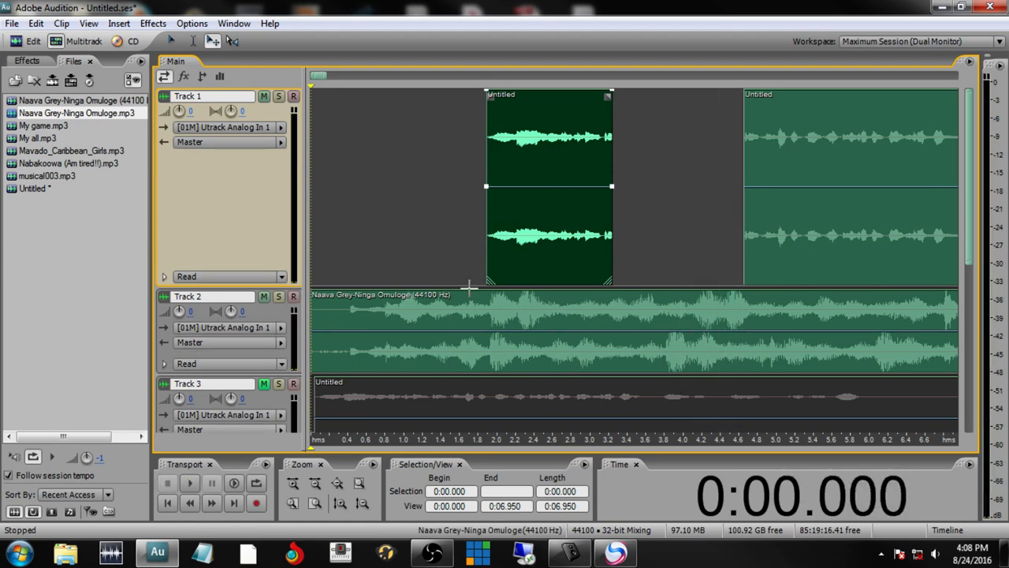
{"action": "left_click_drag", "start_coordinate": [543, 165], "coordinate": [473, 180]}
{"action": "left_click", "coordinate": [404, 315]}
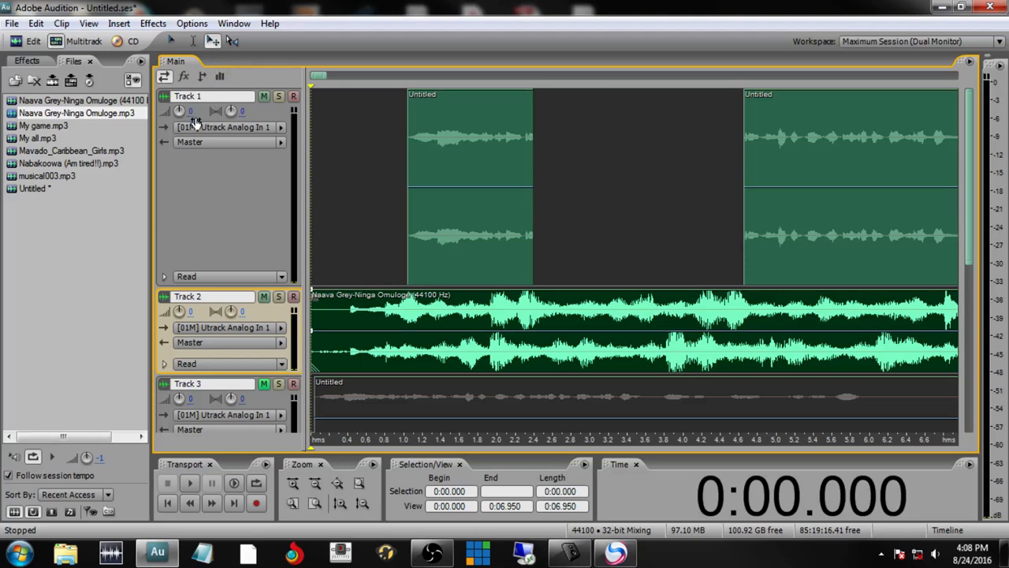
Show the track EQ controls, turn on Track 1's EQ and view its EQ curve
{"action": "left_click", "coordinate": [220, 77]}
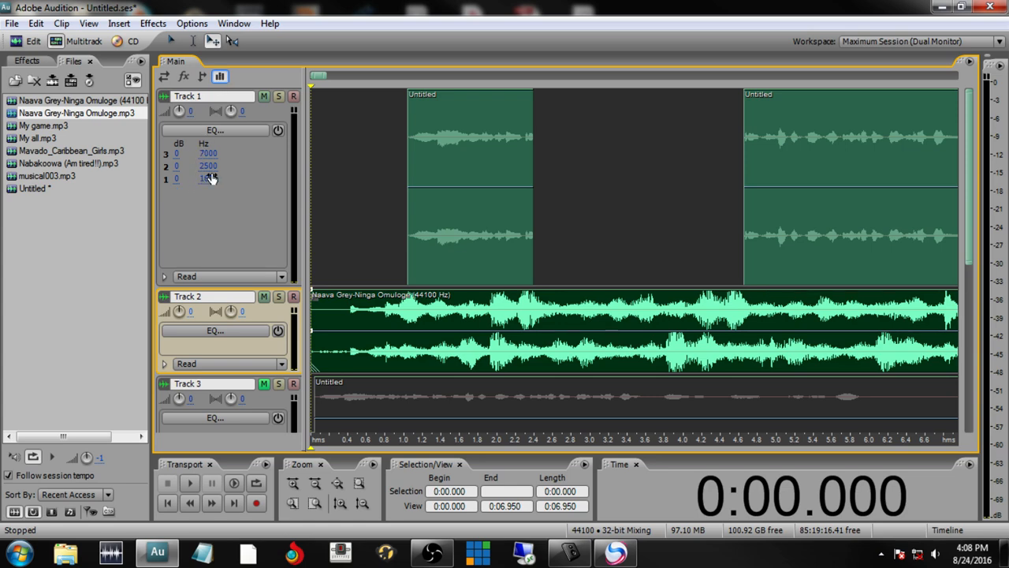
{"action": "left_click", "coordinate": [278, 132]}
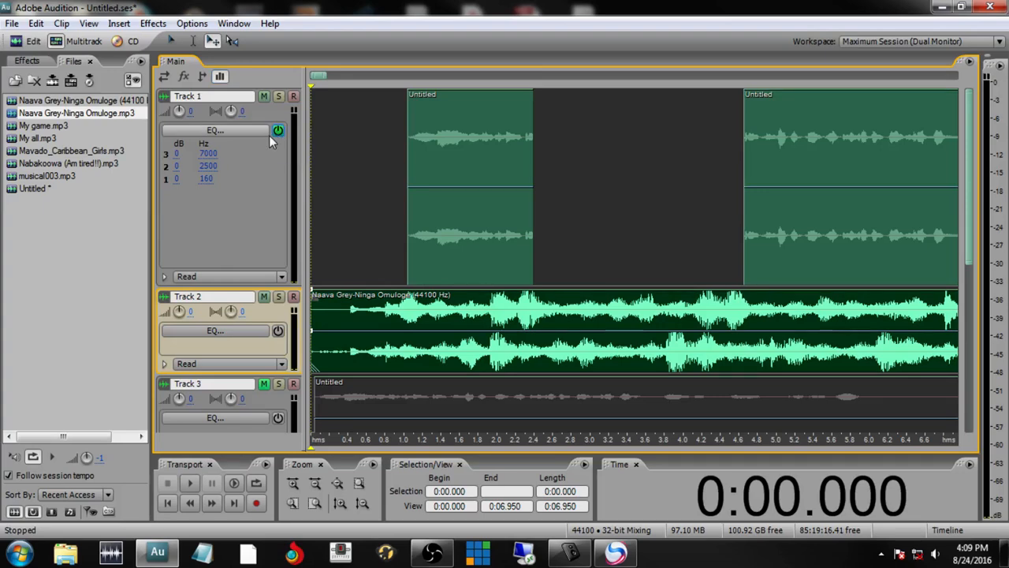
{"action": "left_click", "coordinate": [223, 131]}
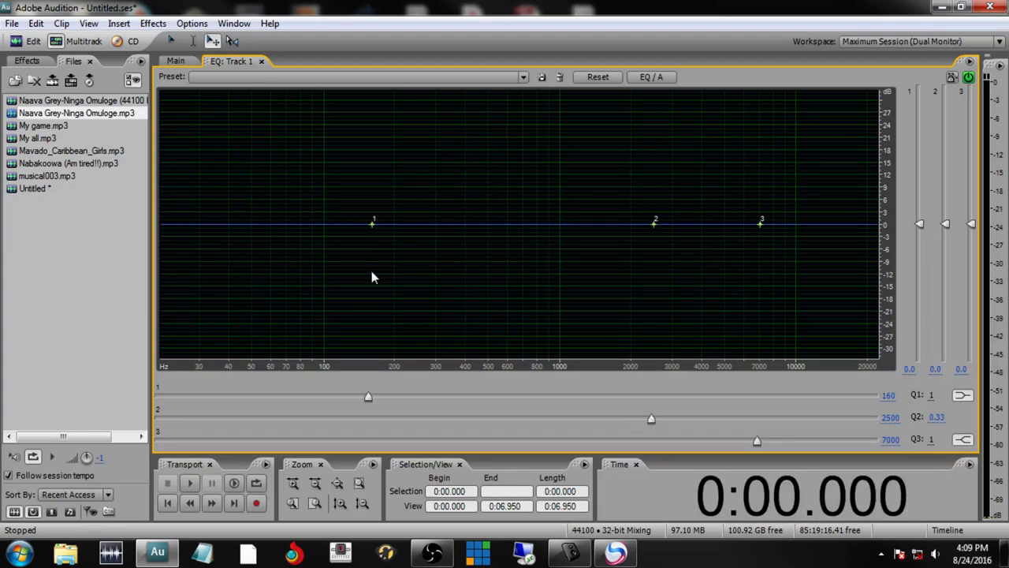
{"action": "left_click", "coordinate": [178, 61]}
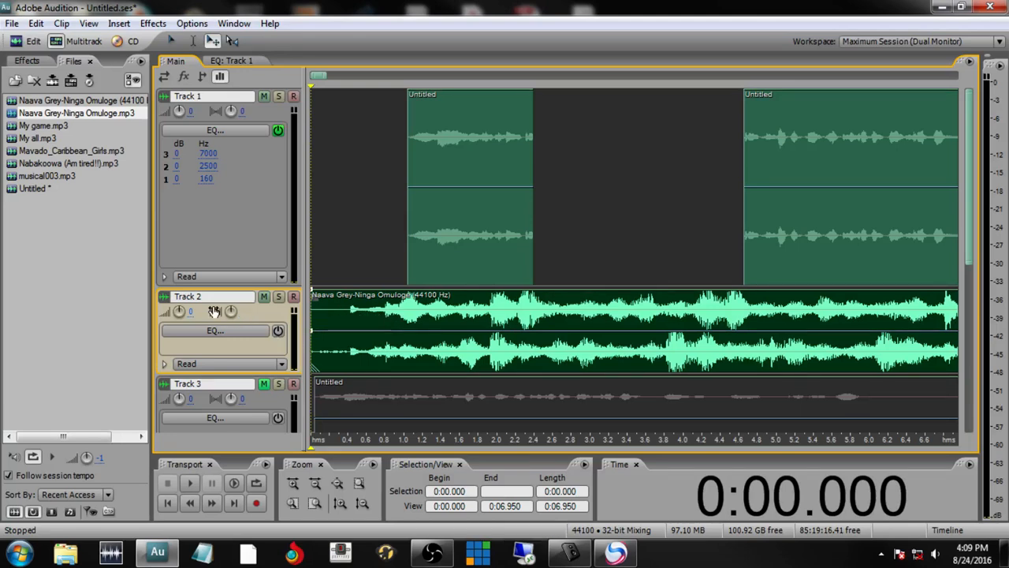
Lower Track 2's volume to -18.1 dB and check the mix by playing from the beginning
{"action": "mouse_move", "coordinate": [179, 313]}
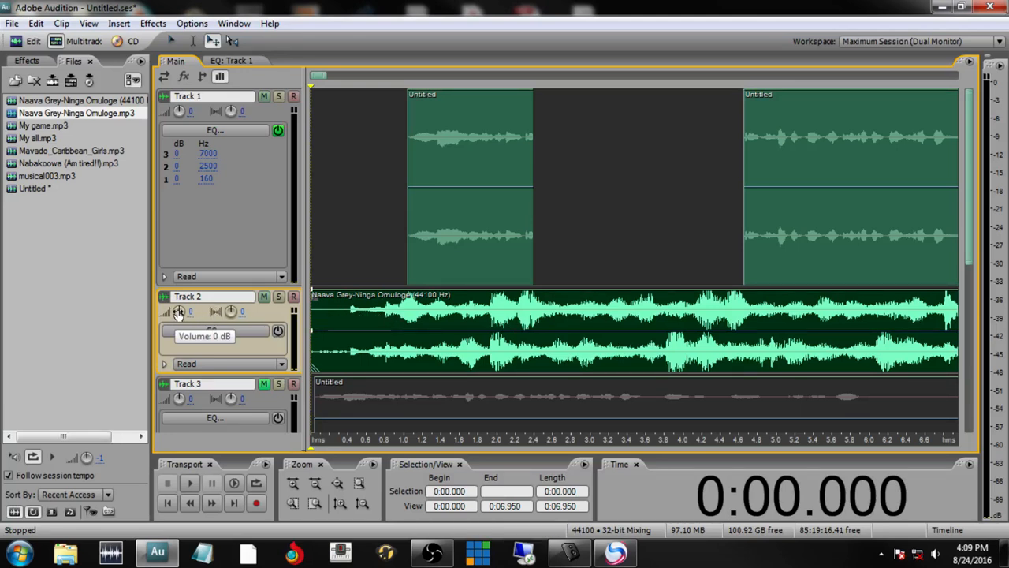
{"action": "left_click_drag", "start_coordinate": [158, 315], "coordinate": [148, 321]}
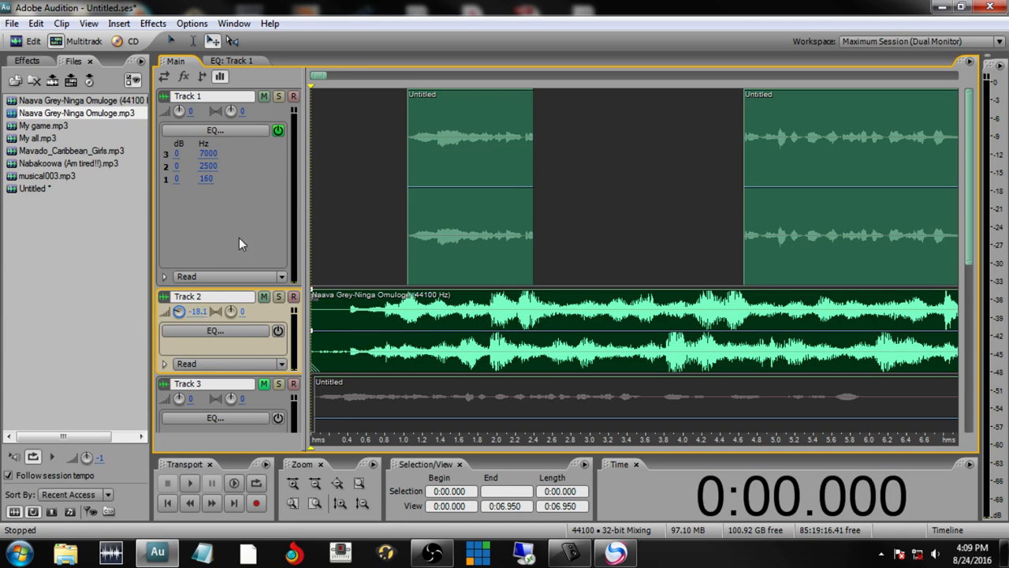
{"action": "left_click", "coordinate": [308, 132]}
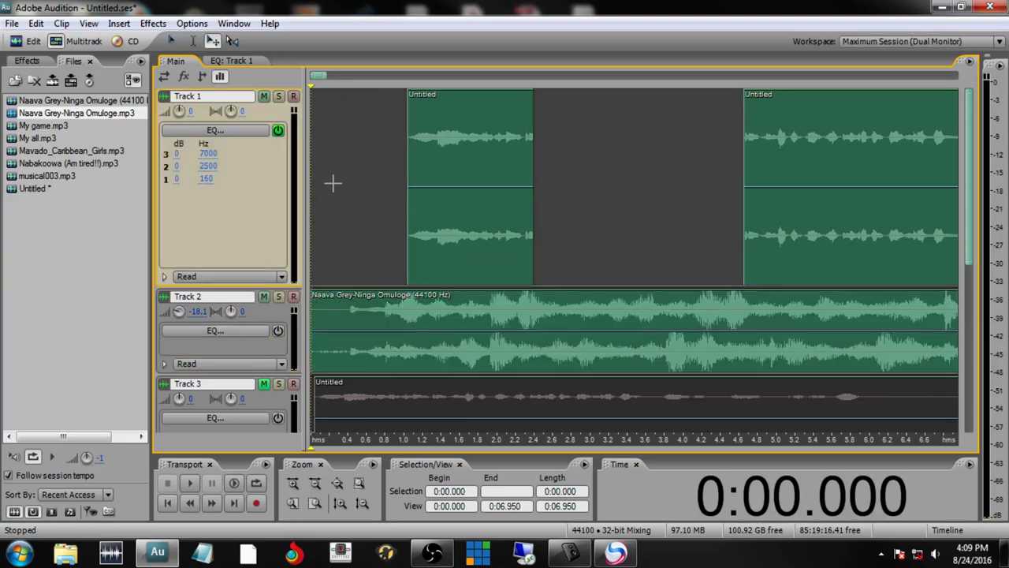
{"action": "key", "text": "space"}
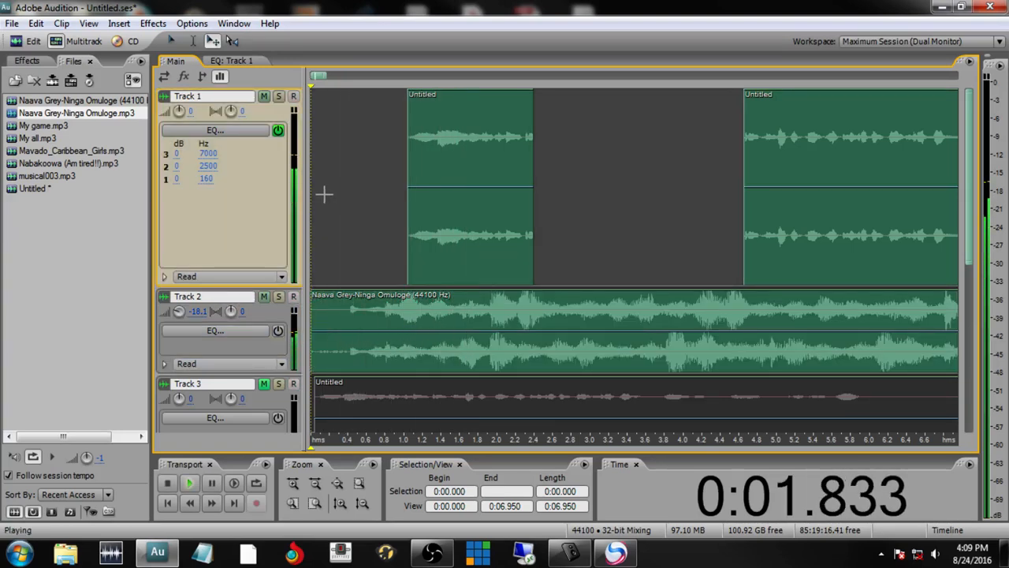
{"action": "key", "text": "space"}
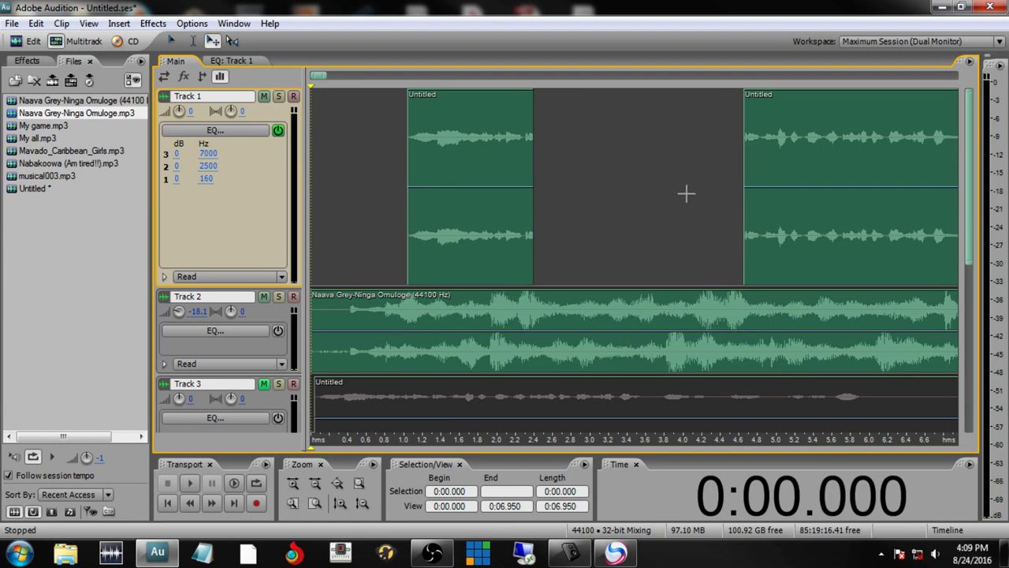
Audition the Track 2 song from 0:00.200 with the Hybrid tool
{"action": "left_click", "coordinate": [543, 310]}
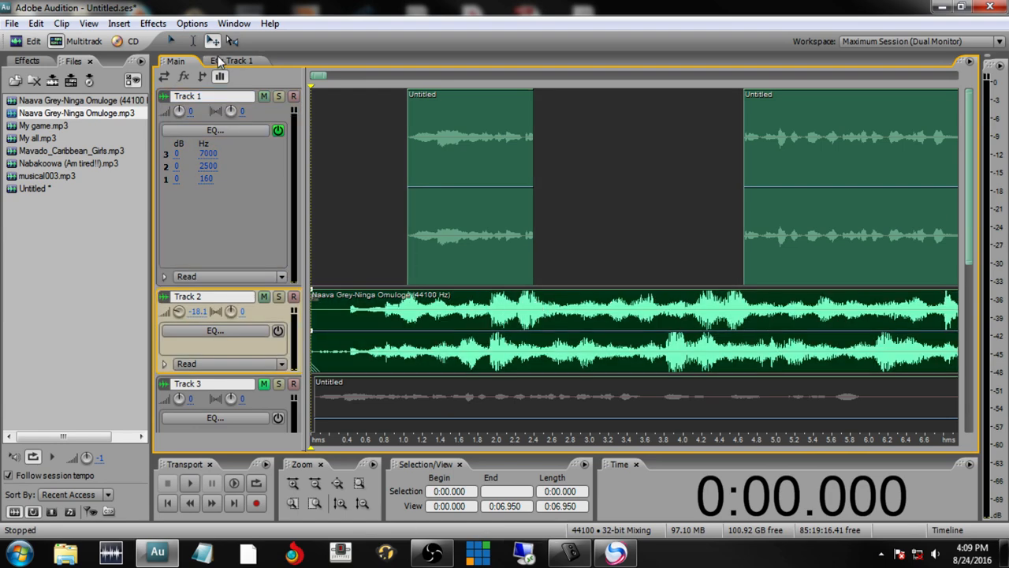
{"action": "left_click", "coordinate": [171, 42]}
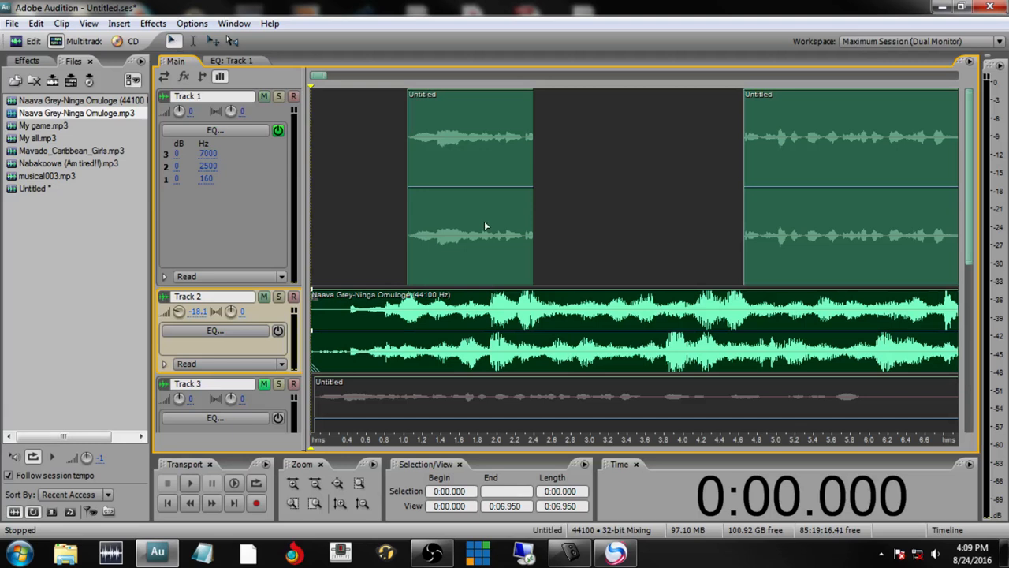
{"action": "left_click", "coordinate": [535, 299]}
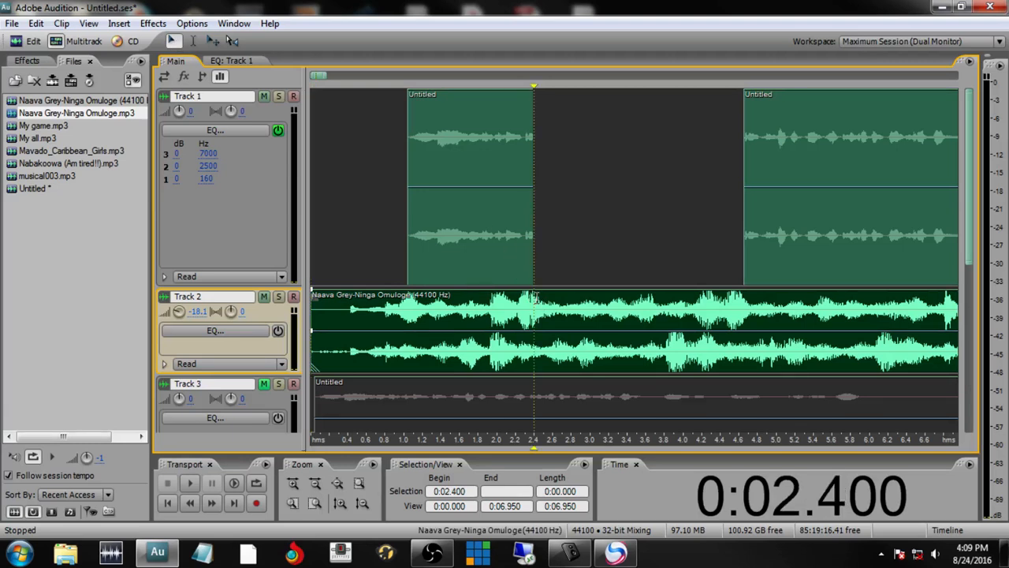
{"action": "left_click", "coordinate": [418, 311]}
{"action": "left_click", "coordinate": [329, 314]}
{"action": "key", "text": "space"}
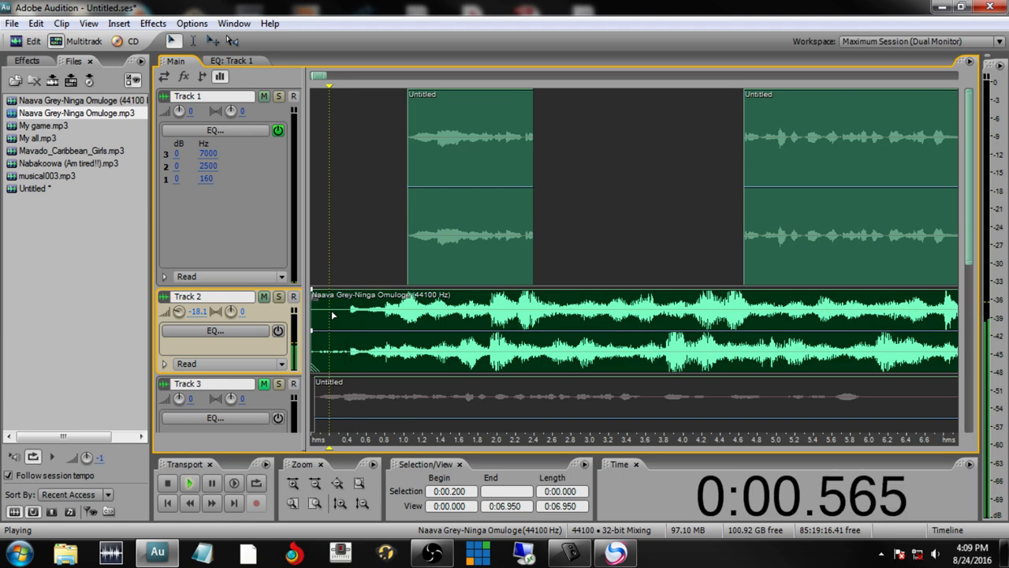
{"action": "key", "text": "space"}
Delete the range from 0:02.554 to 0:02.721 in the Track 2 song to split it into two clips
{"action": "left_click", "coordinate": [541, 301]}
{"action": "left_click_drag", "start_coordinate": [548, 303], "coordinate": [564, 303]}
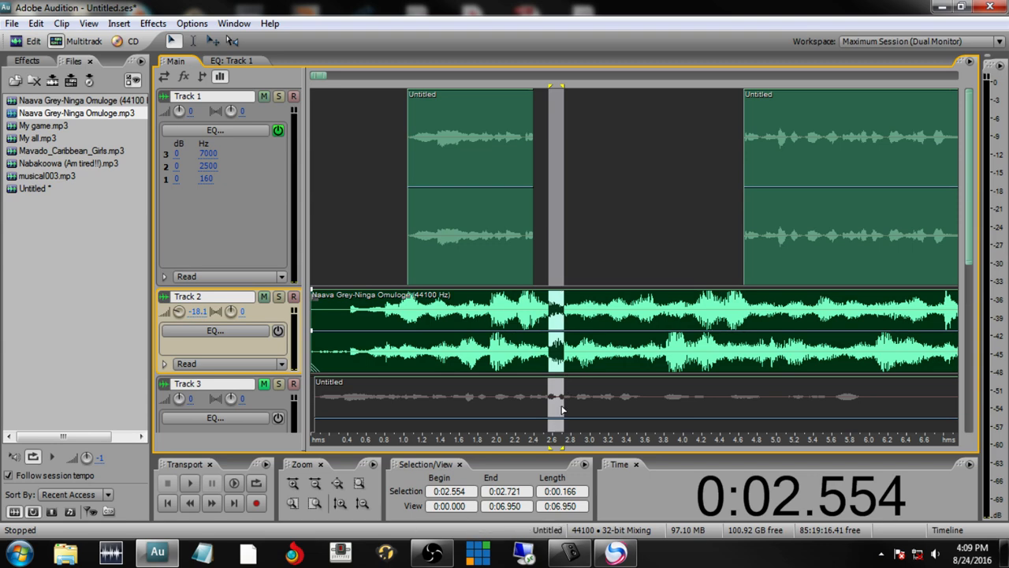
{"action": "key", "text": "Delete"}
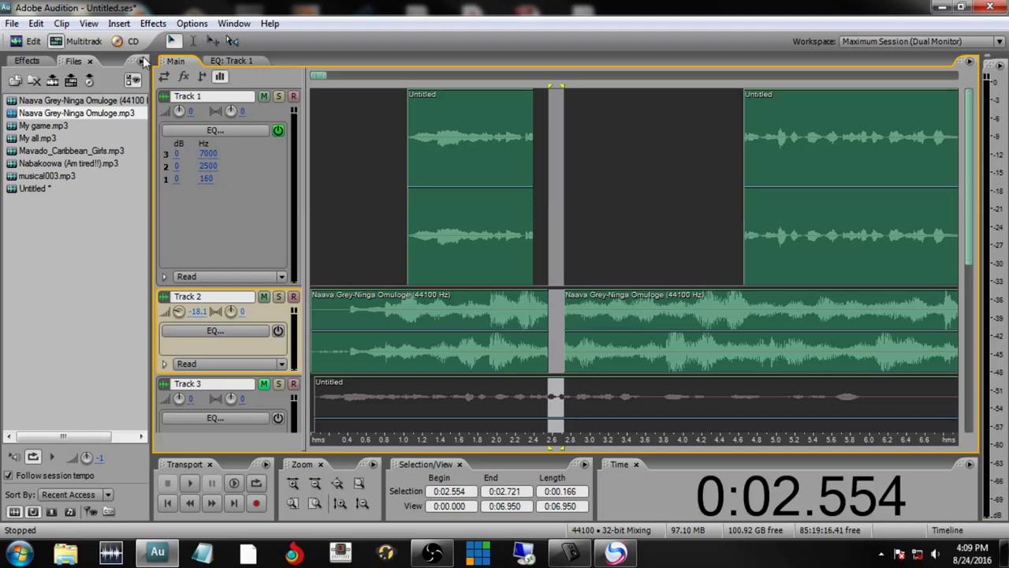
Remove the song clip after the gap on Track 2, keeping the short opening clip selected
{"action": "left_click", "coordinate": [613, 335]}
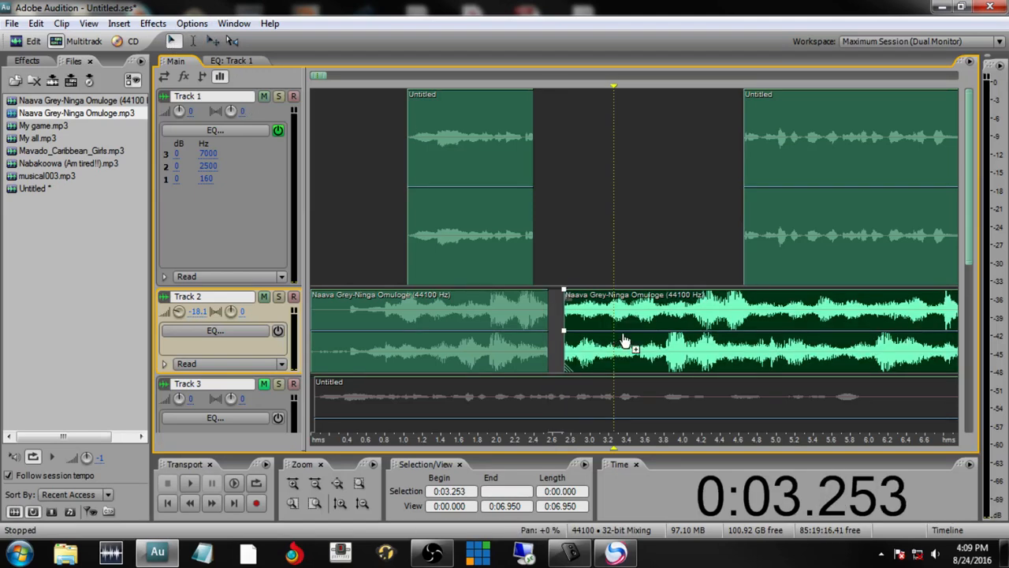
{"action": "left_click", "coordinate": [213, 43]}
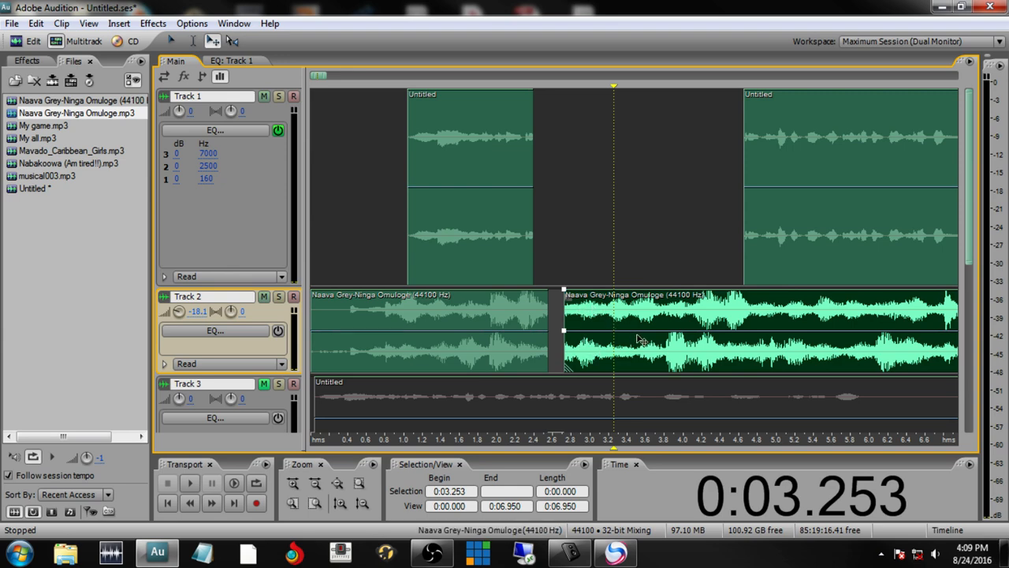
{"action": "key", "text": "Delete"}
{"action": "left_click", "coordinate": [498, 321]}
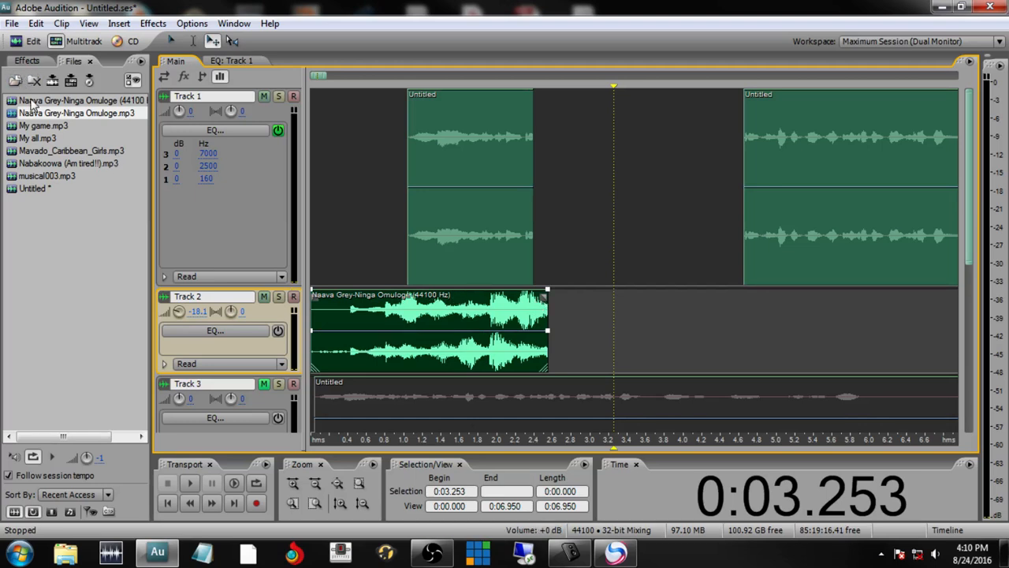
Insert Mavado_Caribbean_Girls.mp3 on Track 2 and move its start to about 0:01.8, overlapping the end of the first song for a crossfade
{"action": "left_click_drag", "start_coordinate": [30, 156], "coordinate": [600, 331]}
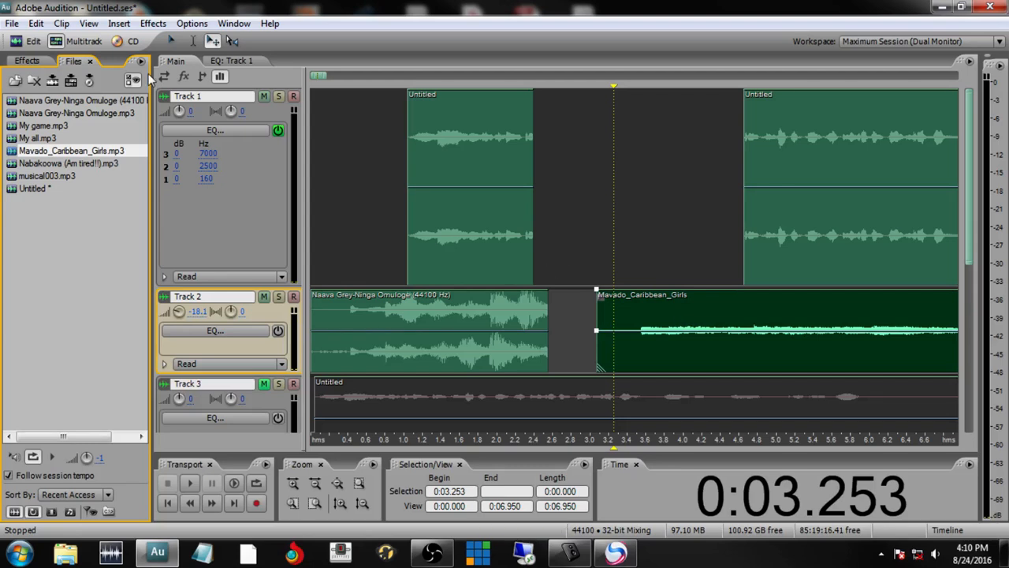
{"action": "left_click", "coordinate": [211, 42]}
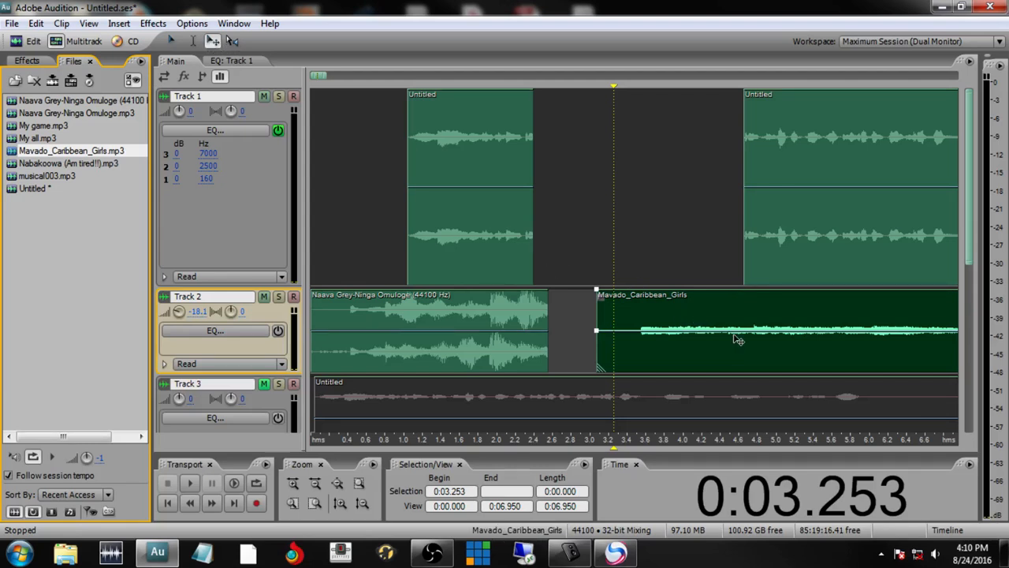
{"action": "left_click_drag", "start_coordinate": [750, 317], "coordinate": [631, 324]}
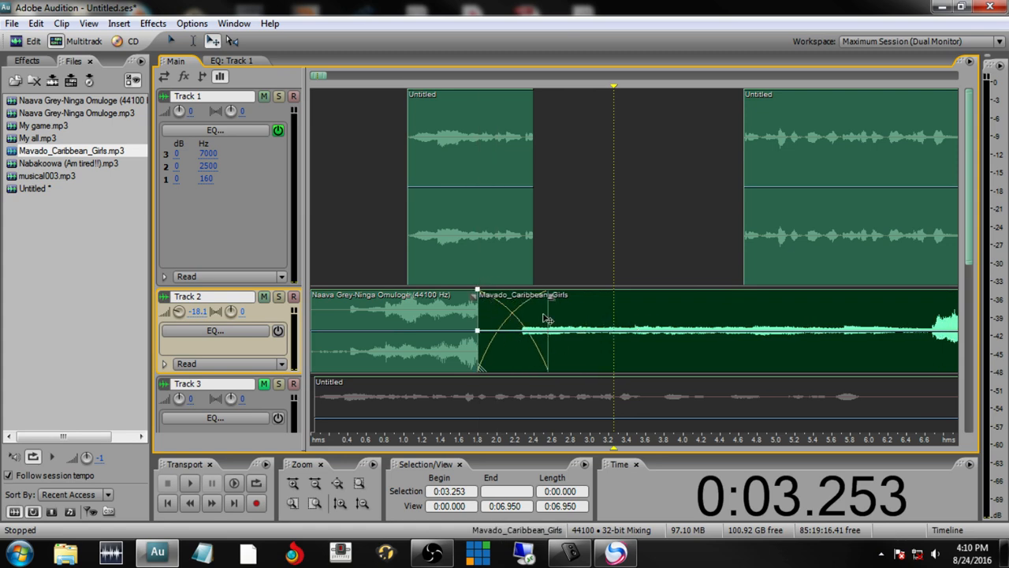
Play the session from 0:00.000 with the Hybrid tool to check the crossfade between the two songs
{"action": "left_click", "coordinate": [172, 41]}
{"action": "left_click", "coordinate": [314, 104]}
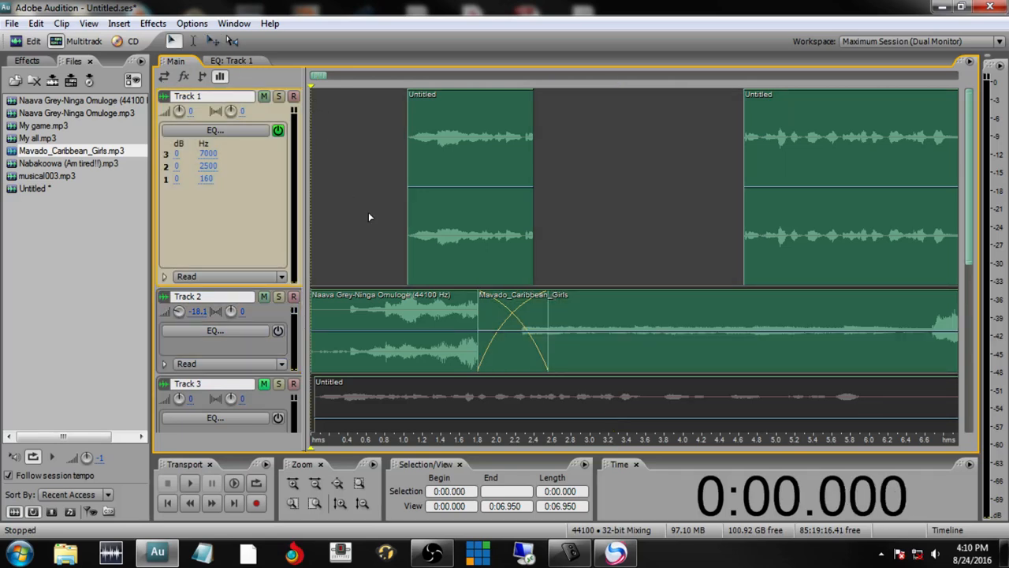
{"action": "key", "text": "space"}
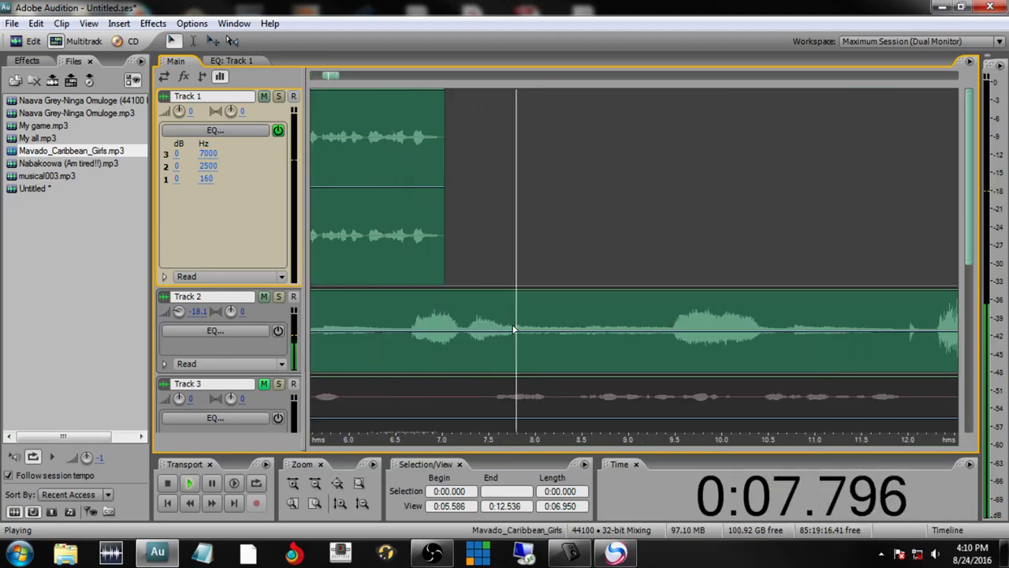
{"action": "key", "text": "space"}
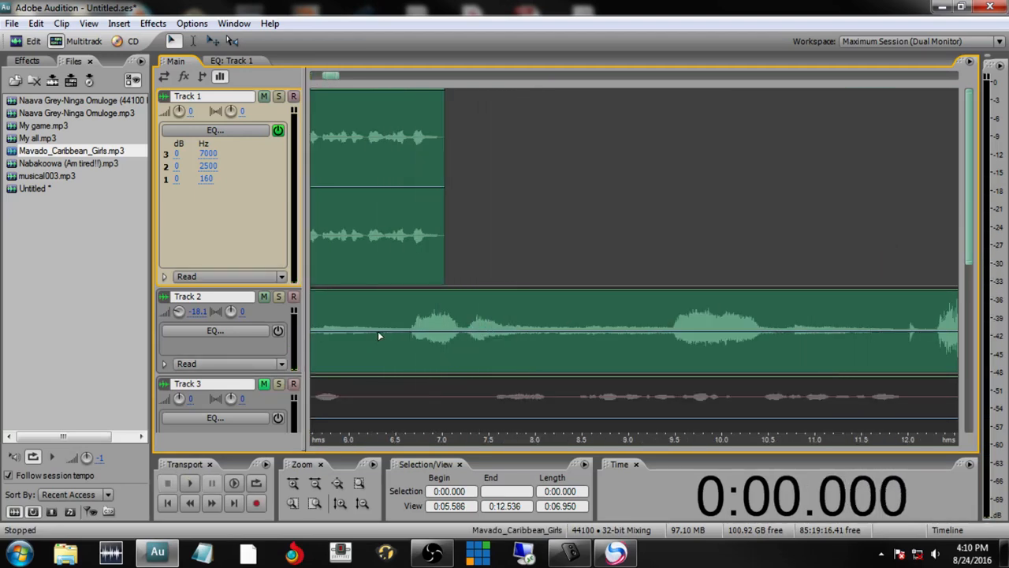
Cut the Mavado_Caribbean_Girls clip by deleting 0:06.500 to 0:06.577, and remove its quiet part before the cut
{"action": "left_click", "coordinate": [401, 331]}
{"action": "left_click_drag", "start_coordinate": [402, 332], "coordinate": [394, 331]}
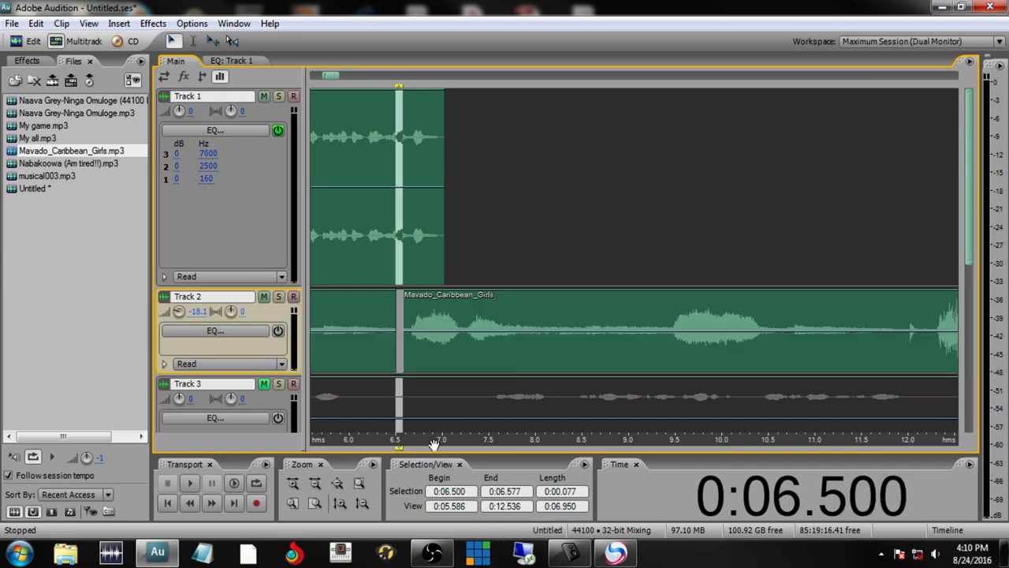
{"action": "left_click", "coordinate": [213, 42]}
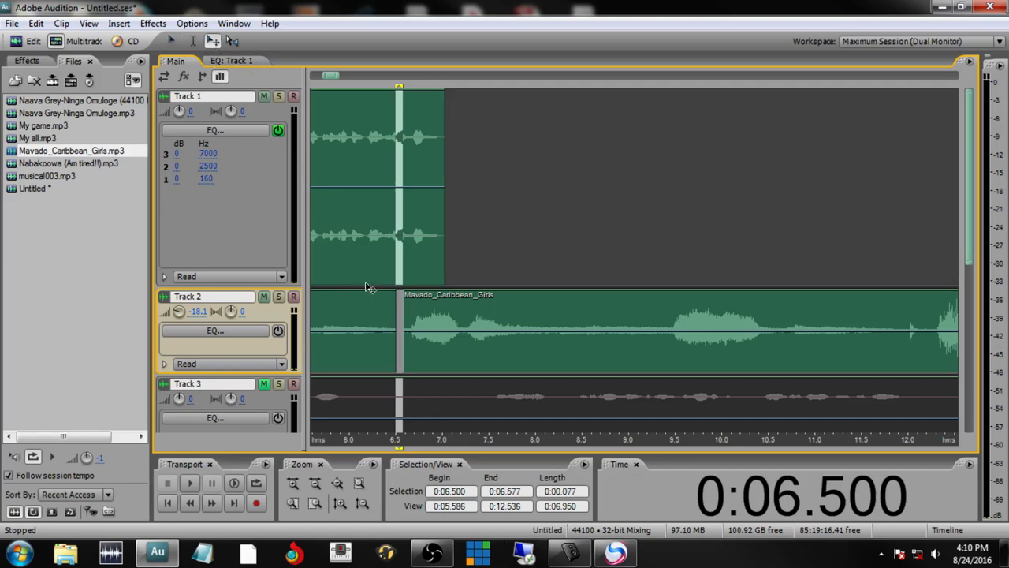
{"action": "left_click", "coordinate": [365, 326]}
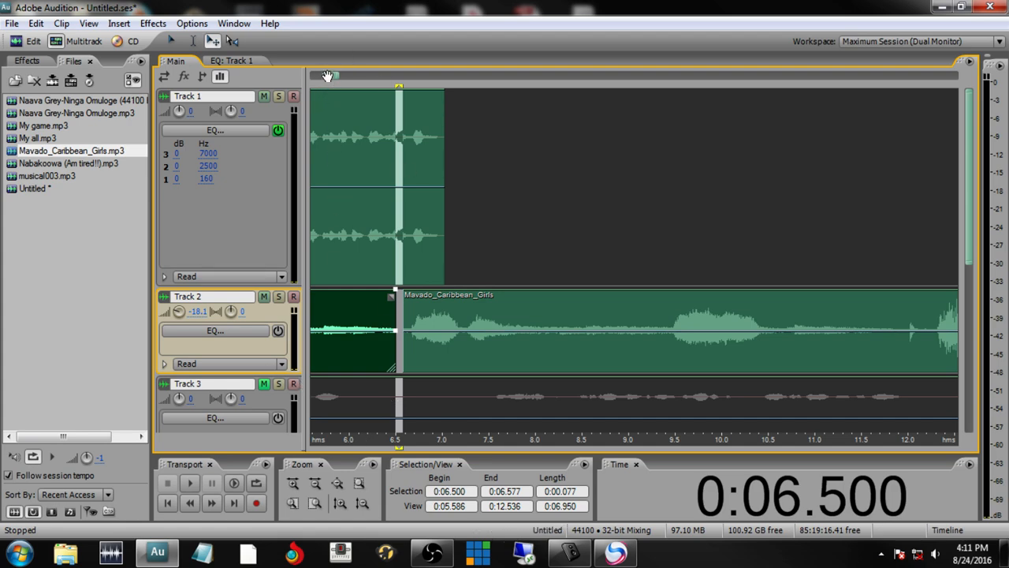
{"action": "left_click_drag", "start_coordinate": [329, 80], "coordinate": [323, 80]}
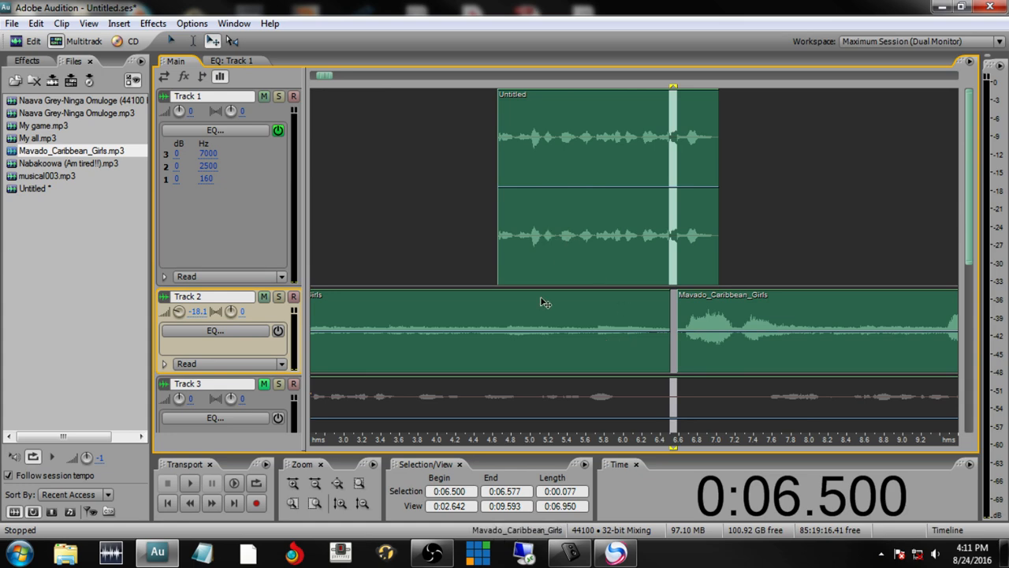
{"action": "left_click", "coordinate": [588, 351]}
{"action": "left_click", "coordinate": [172, 41]}
{"action": "left_click", "coordinate": [638, 320]}
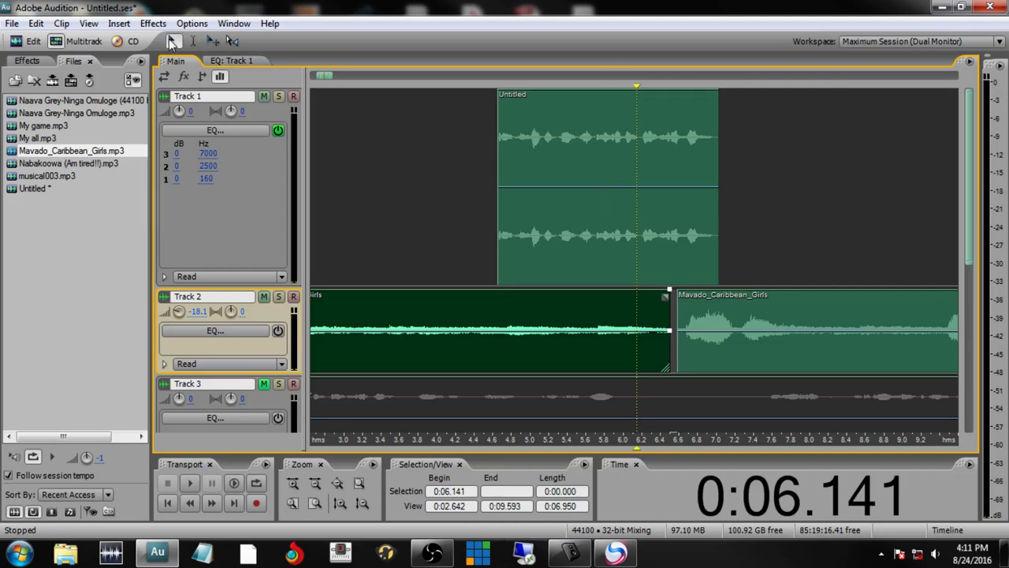
{"action": "left_click", "coordinate": [213, 41]}
{"action": "key", "text": "Delete"}
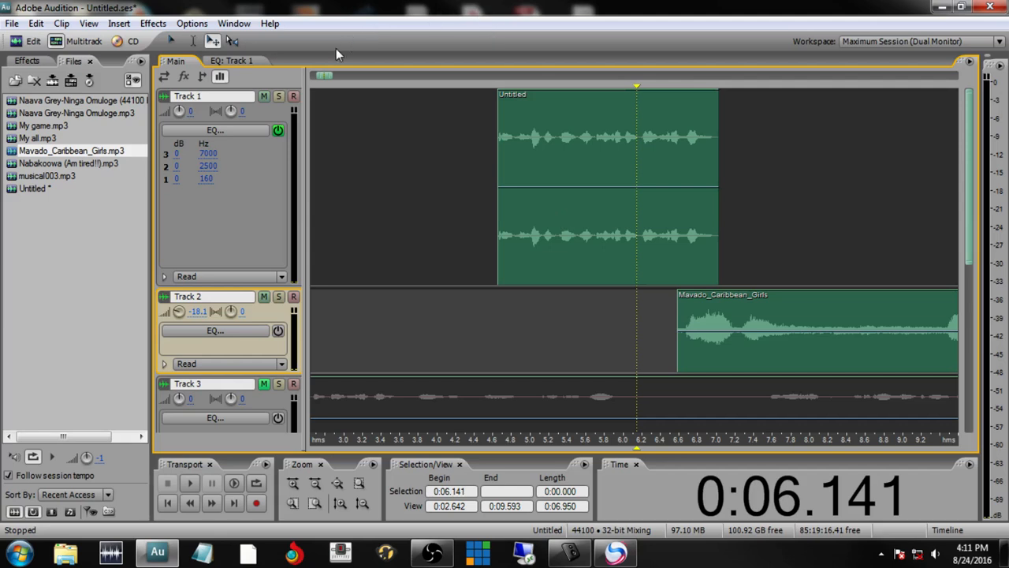
Move the remaining Mavado_Caribbean_Girls clip to about 0:01.9 on Track 2, and move the Naava Grey-Ninga Omuloge clip to Track 1 at about 0:11.75
{"action": "left_click_drag", "start_coordinate": [324, 77], "coordinate": [320, 79]}
{"action": "left_click_drag", "start_coordinate": [921, 314], "coordinate": [486, 314]}
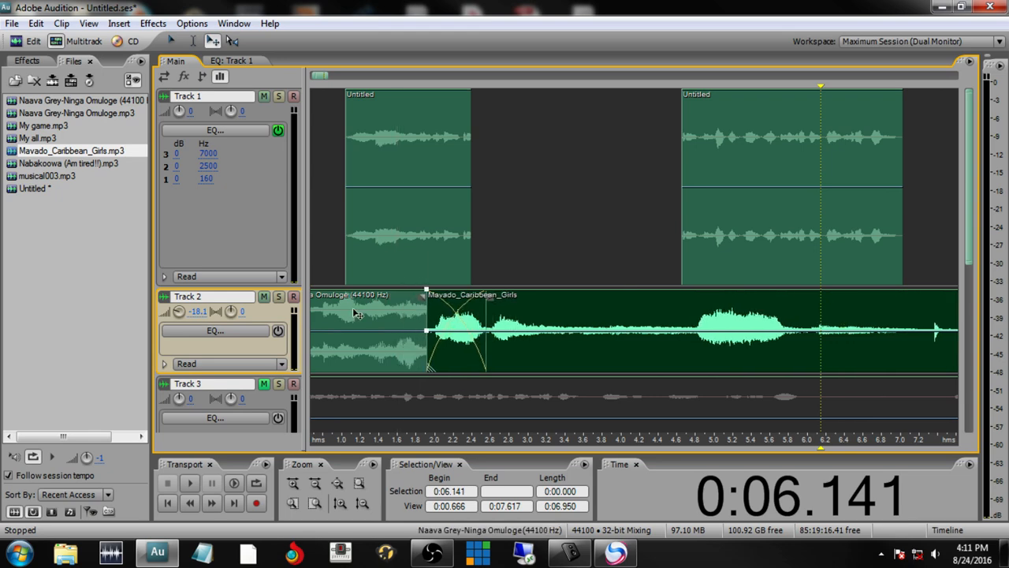
{"action": "left_click_drag", "start_coordinate": [356, 314], "coordinate": [860, 229]}
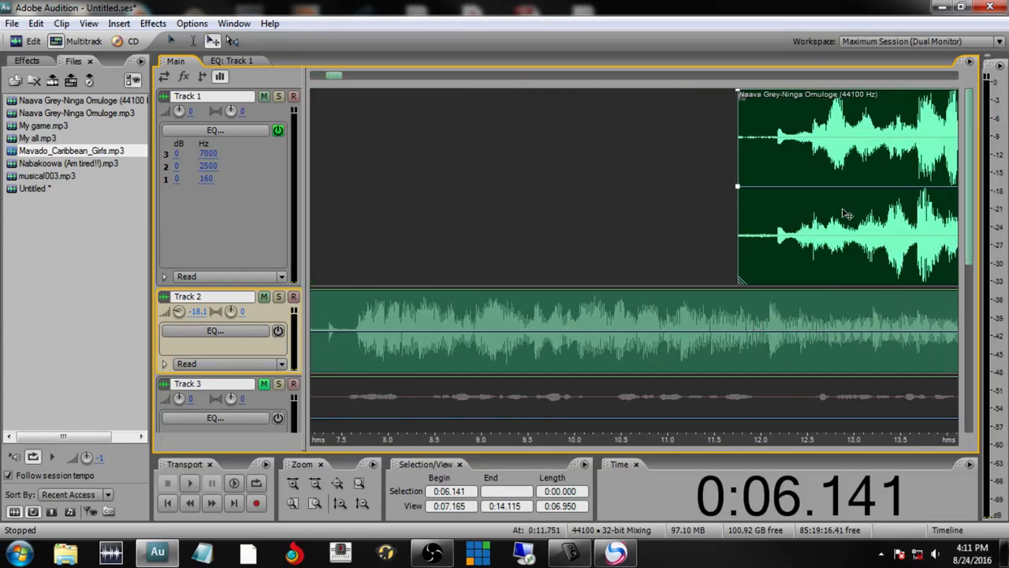
Move the Mavado_Caribbean_Girls clip on Track 2 to the start of the session and play a moment of it
{"action": "left_click_drag", "start_coordinate": [339, 76], "coordinate": [299, 74]}
{"action": "left_click_drag", "start_coordinate": [649, 317], "coordinate": [422, 305]}
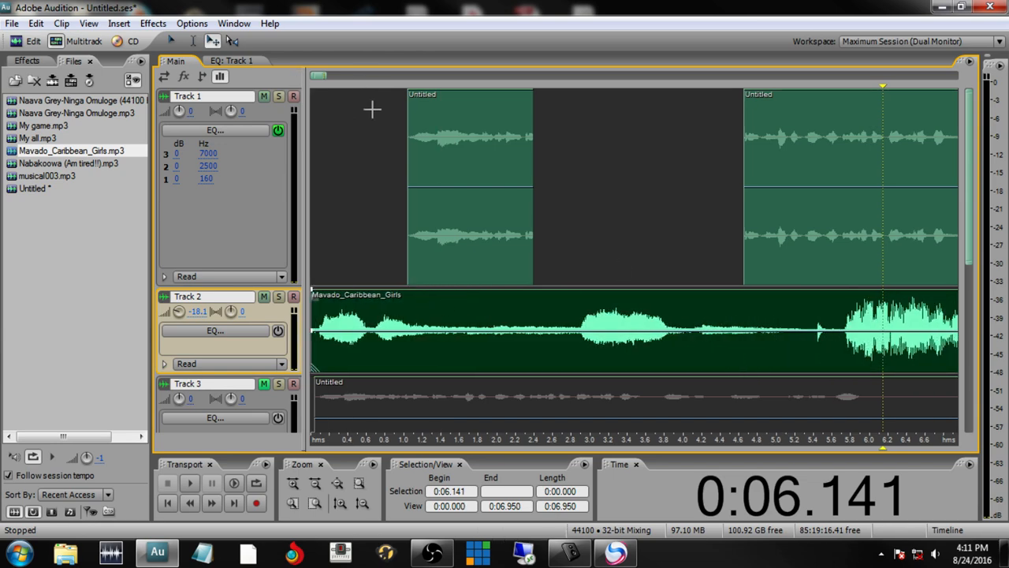
{"action": "key", "text": "space"}
{"action": "key", "text": "space"}
Play the session from near the beginning to hear how the first vocal clip on Track 1 ends
{"action": "left_click_drag", "start_coordinate": [333, 73], "coordinate": [297, 75]}
{"action": "left_click", "coordinate": [300, 117]}
{"action": "left_click", "coordinate": [173, 42]}
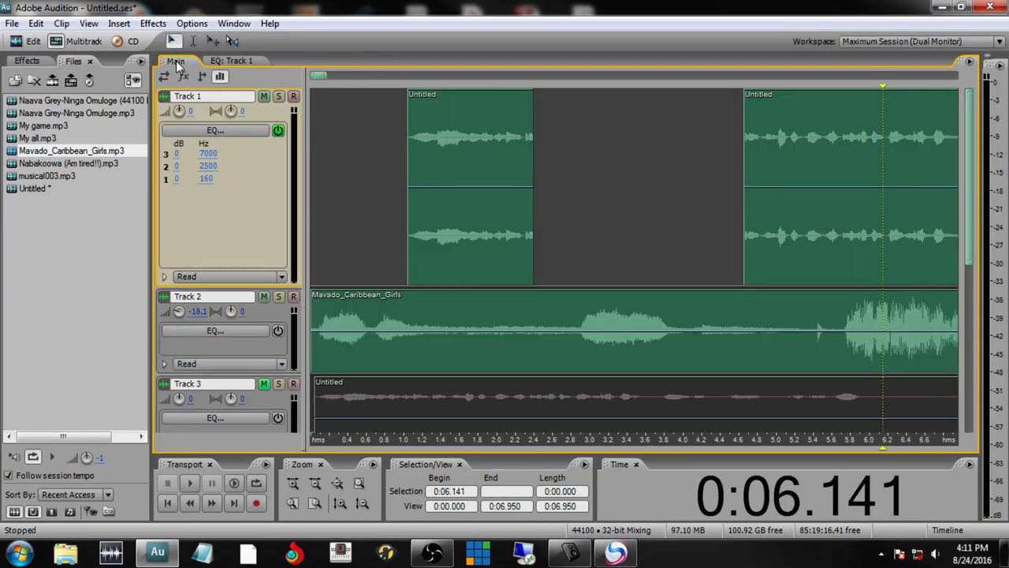
{"action": "left_click", "coordinate": [315, 128]}
{"action": "key", "text": "space"}
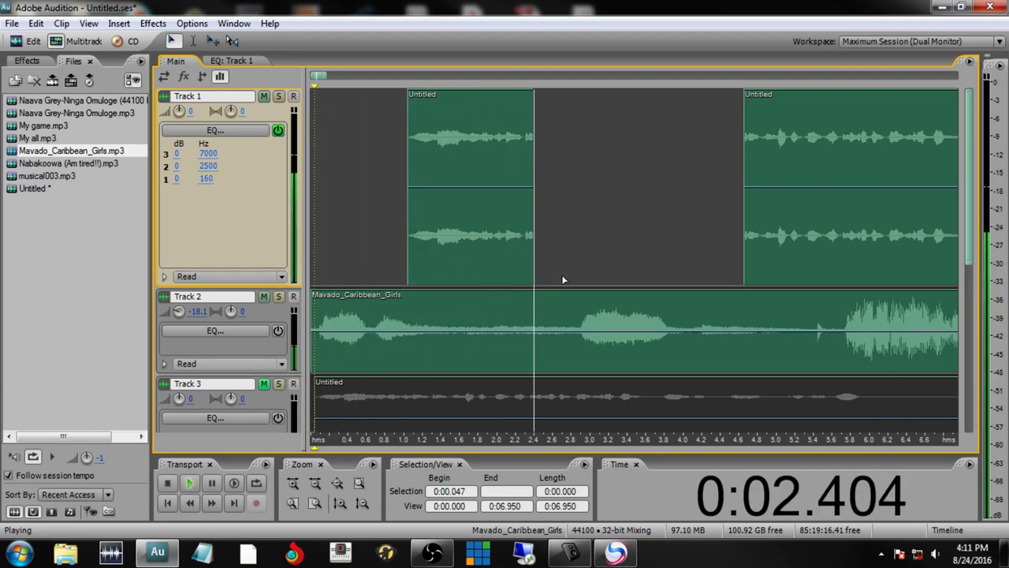
{"action": "key", "text": "space"}
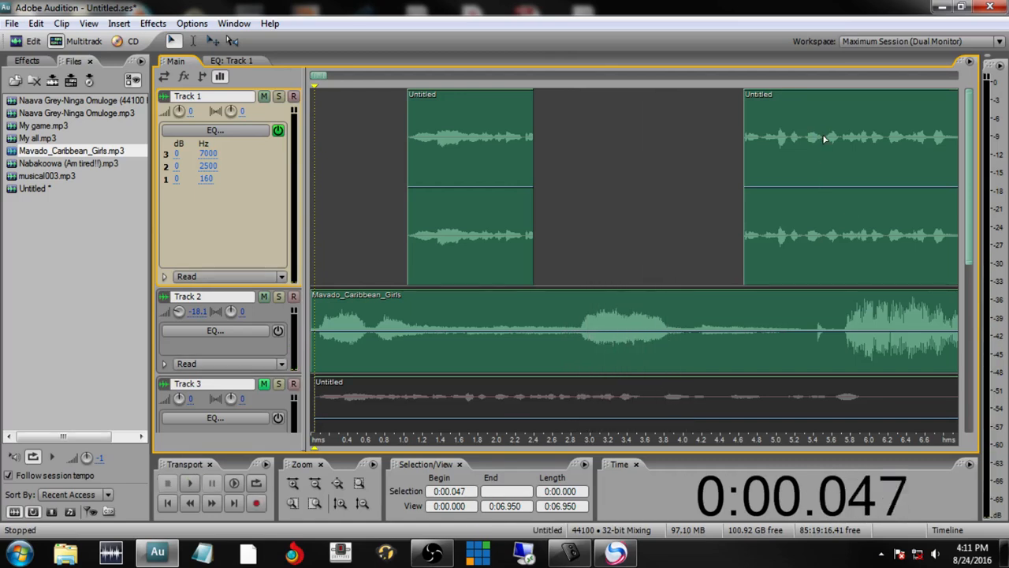
Extend the end of the first Untitled clip on Track 1 to about 3.15 s and play it from 2.200 s
{"action": "left_click", "coordinate": [516, 137]}
{"action": "left_click_drag", "start_coordinate": [537, 138], "coordinate": [627, 137]}
{"action": "key", "text": "space"}
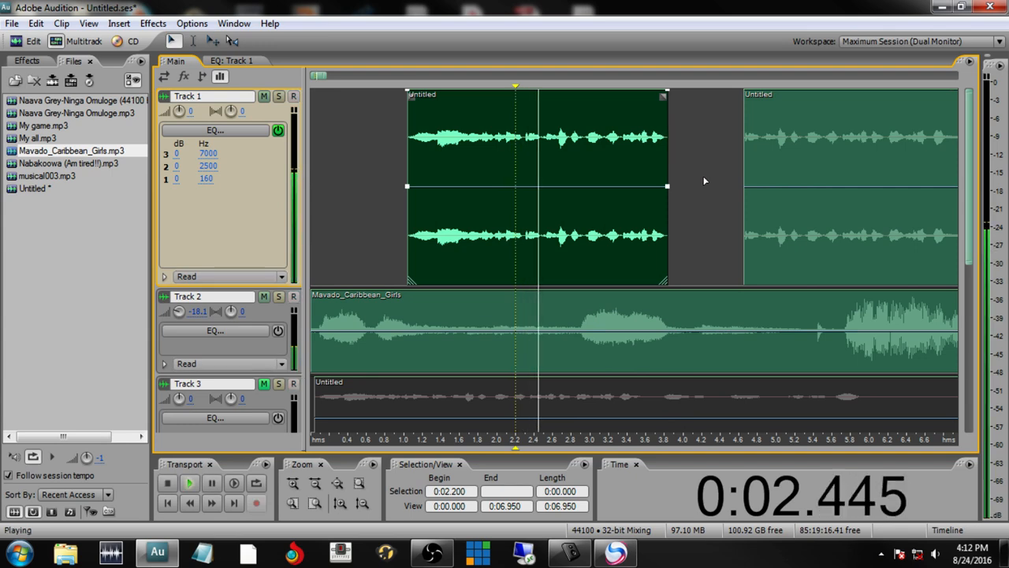
{"action": "key", "text": "space"}
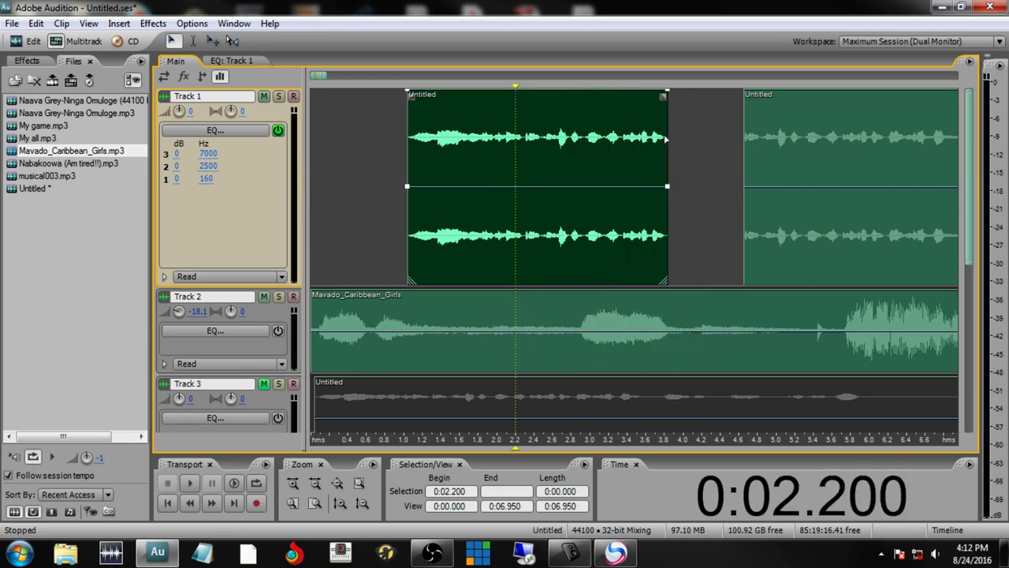
{"action": "left_click_drag", "start_coordinate": [668, 135], "coordinate": [604, 132]}
{"action": "key", "text": "space"}
{"action": "key", "text": "space"}
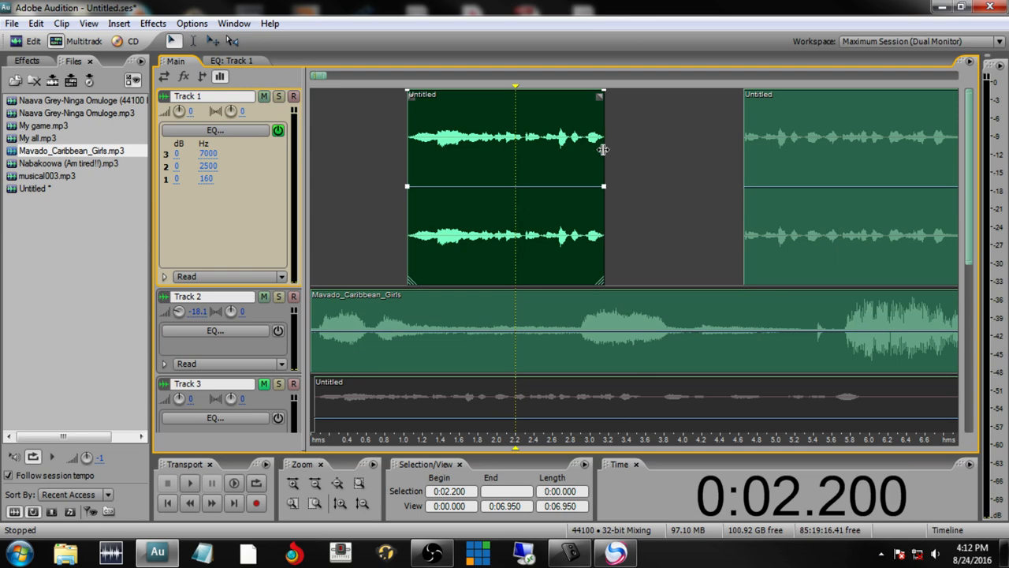
{"action": "key", "text": "space"}
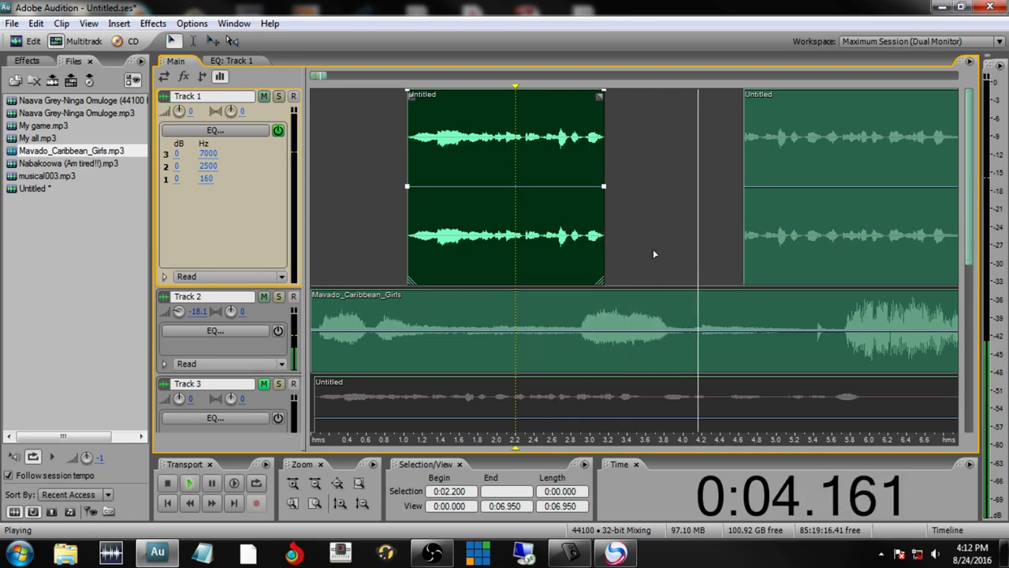
{"action": "key", "text": "space"}
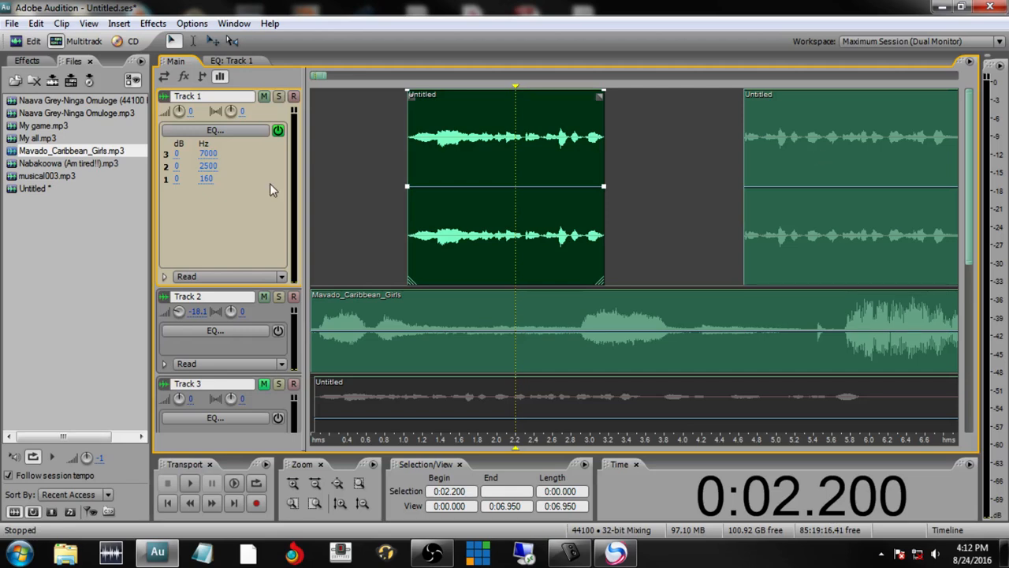
{"action": "left_click", "coordinate": [38, 177]}
{"action": "left_click", "coordinate": [40, 200]}
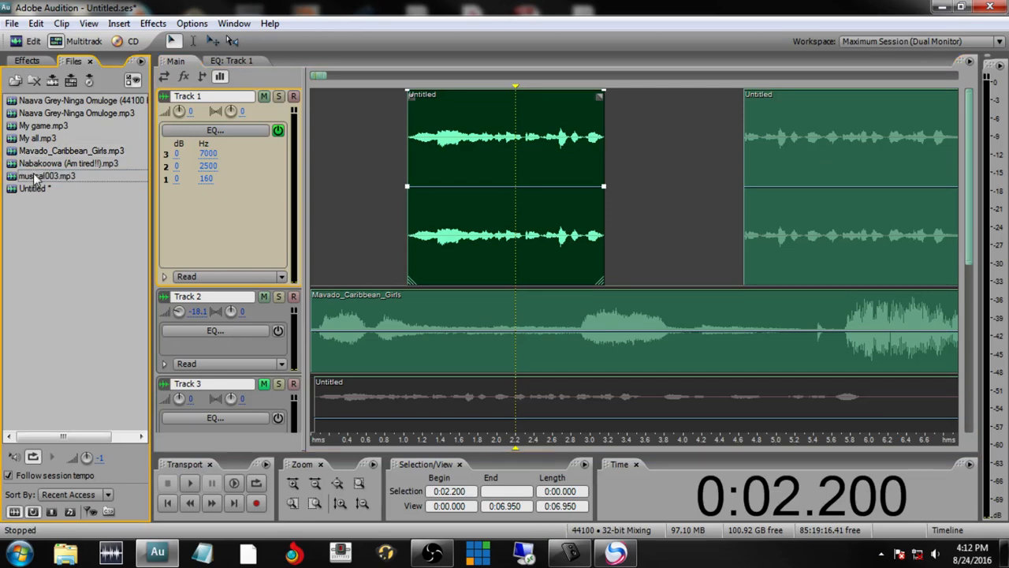
{"action": "left_click", "coordinate": [35, 178]}
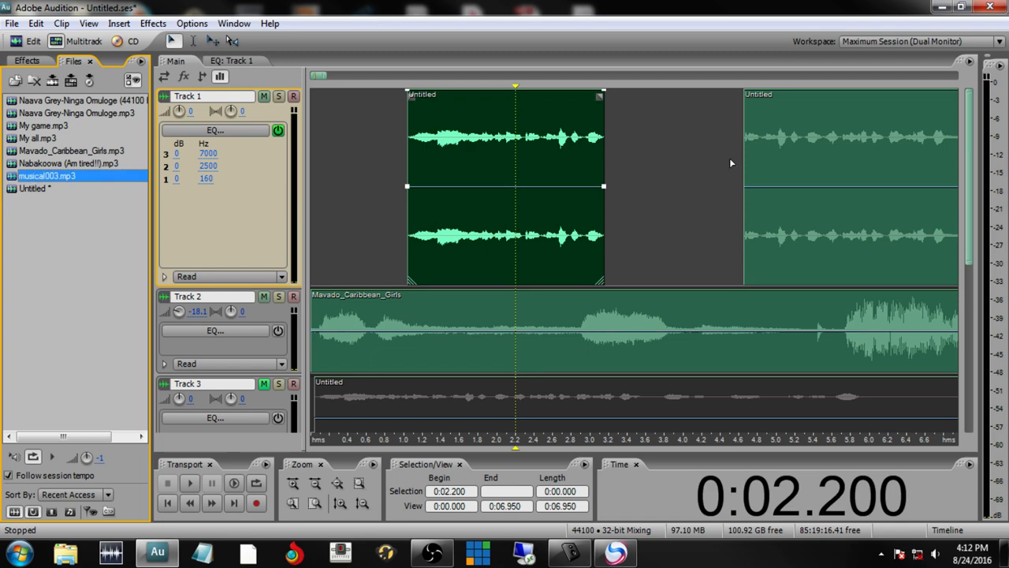
Reduce the height of Track 1 so that Track 4 fits in the session view
{"action": "left_click", "coordinate": [777, 158]}
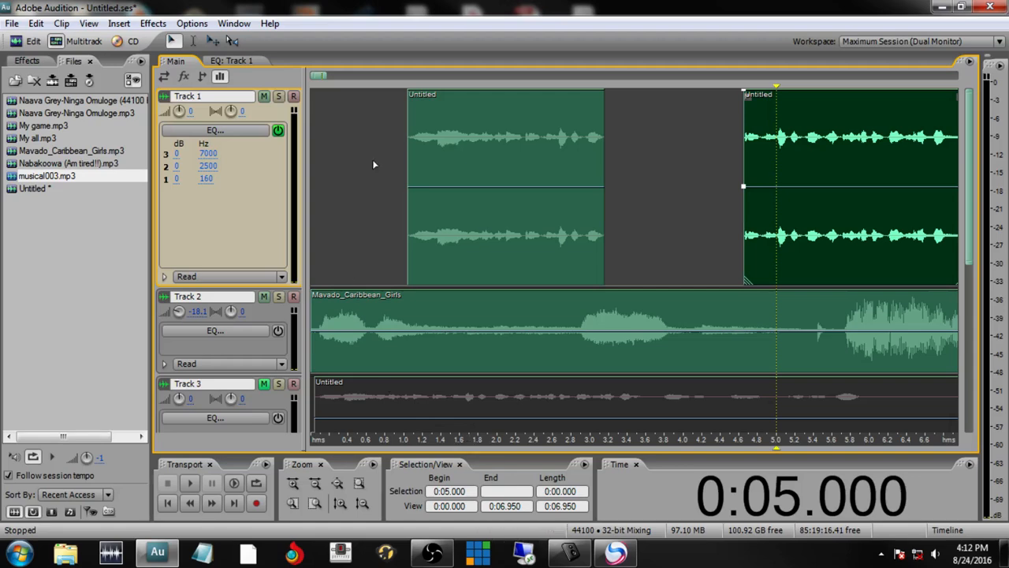
{"action": "mouse_move", "coordinate": [319, 76]}
{"action": "left_mouse_down"}
{"action": "mouse_move", "coordinate": [331, 77]}
{"action": "mouse_move", "coordinate": [318, 82]}
{"action": "left_mouse_up"}
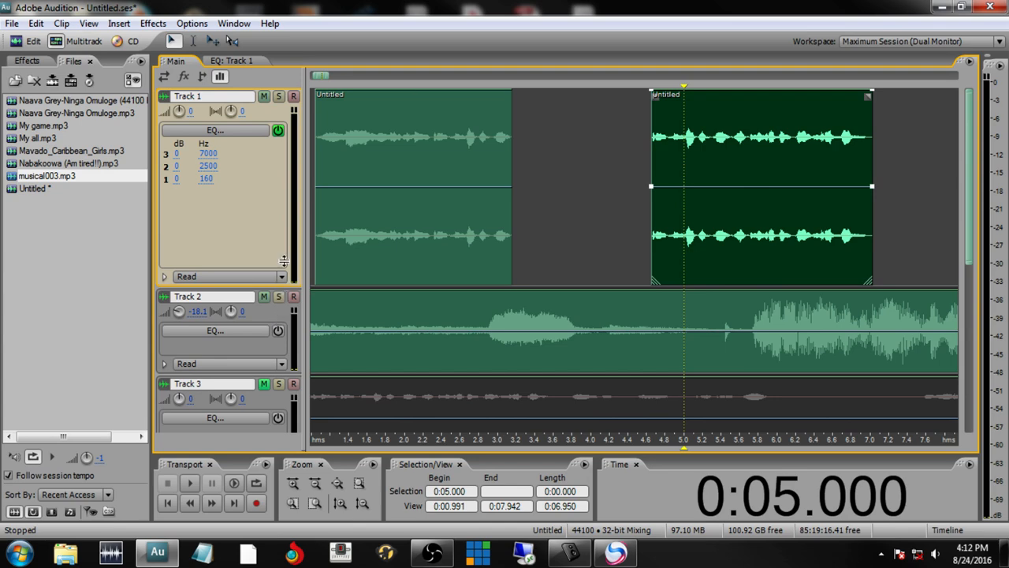
{"action": "left_click_drag", "start_coordinate": [274, 253], "coordinate": [274, 178]}
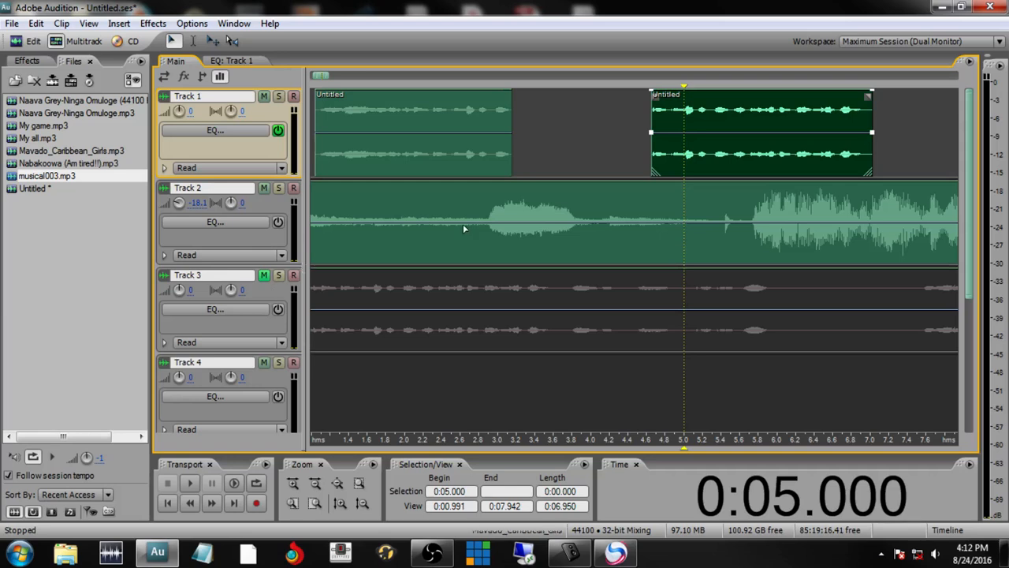
Move the second Untitled clip from Track 1 to Track 4, starting at about 3.0 s, and mute Track 4
{"action": "left_click", "coordinate": [741, 117]}
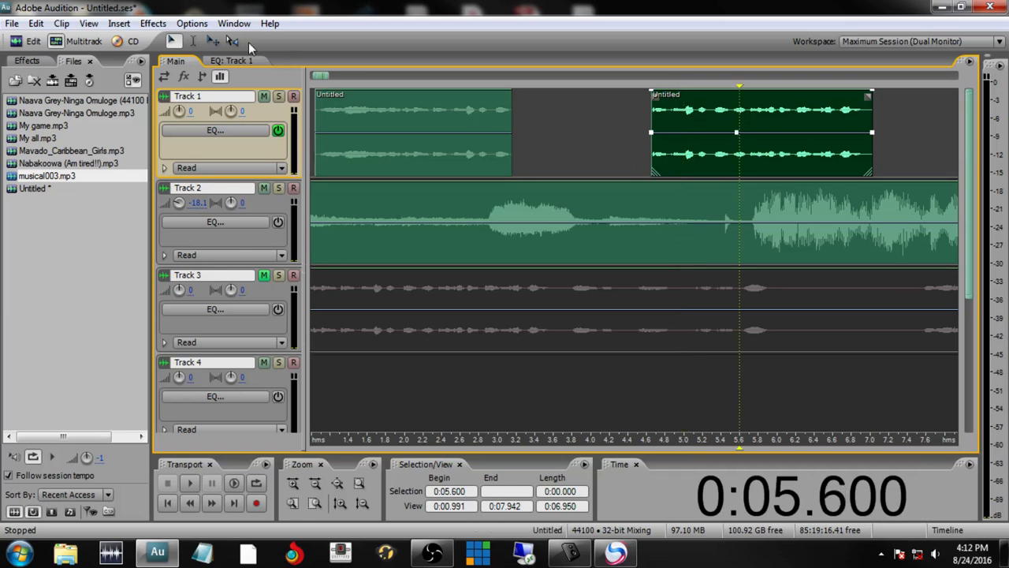
{"action": "left_click", "coordinate": [213, 41]}
{"action": "left_click_drag", "start_coordinate": [795, 120], "coordinate": [642, 386]}
{"action": "left_click", "coordinate": [265, 363]}
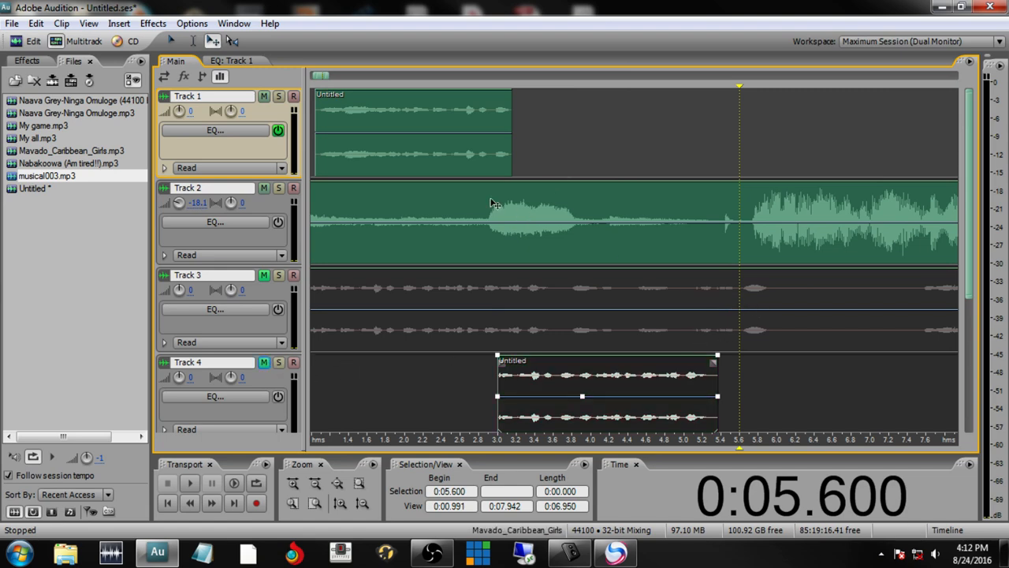
Play the session from 0:00.000 to check the first vocal clip against the Mavado track
{"action": "left_click_drag", "start_coordinate": [316, 77], "coordinate": [311, 76]}
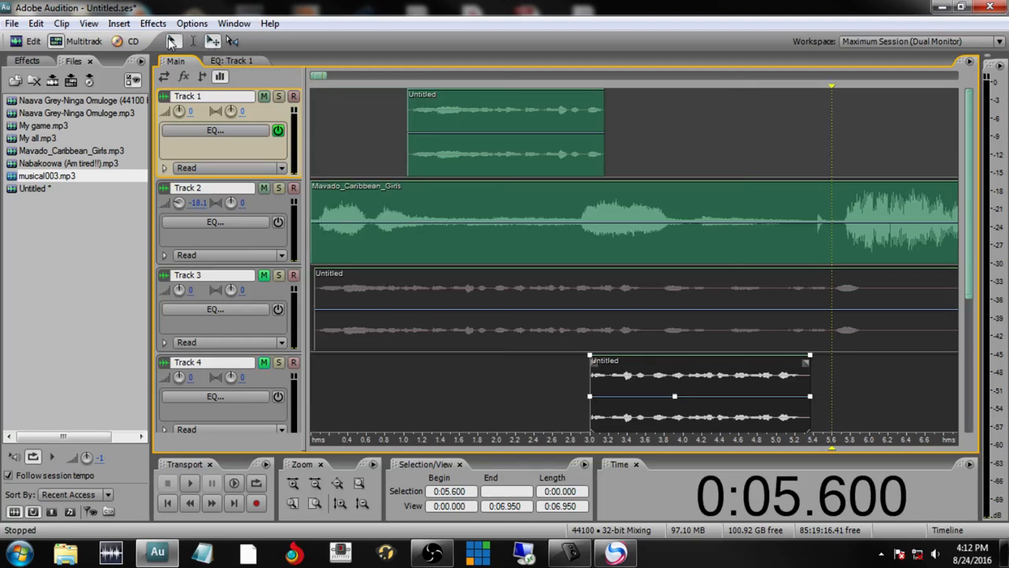
{"action": "left_click", "coordinate": [310, 117]}
{"action": "key", "text": "space"}
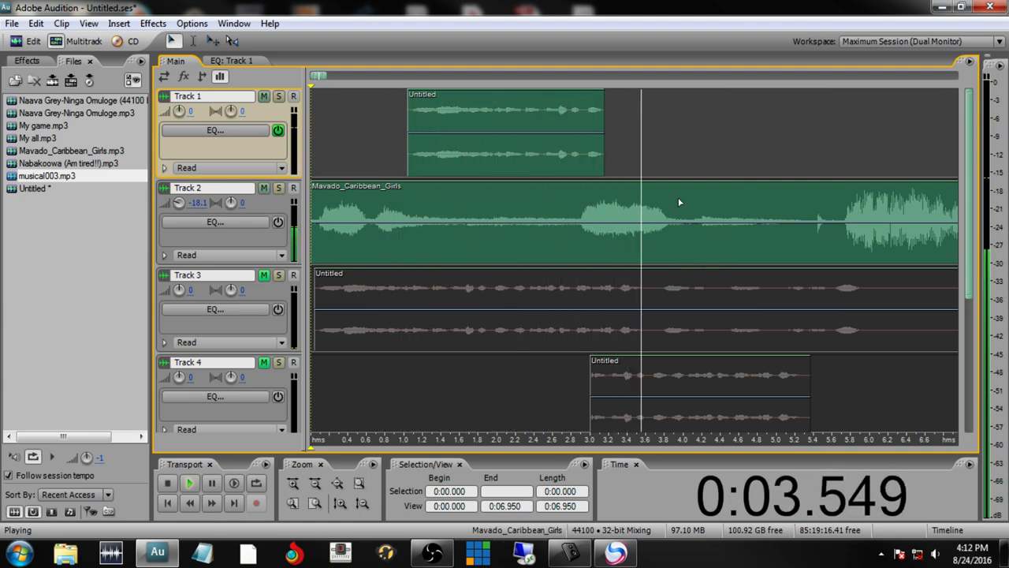
{"action": "key", "text": "space"}
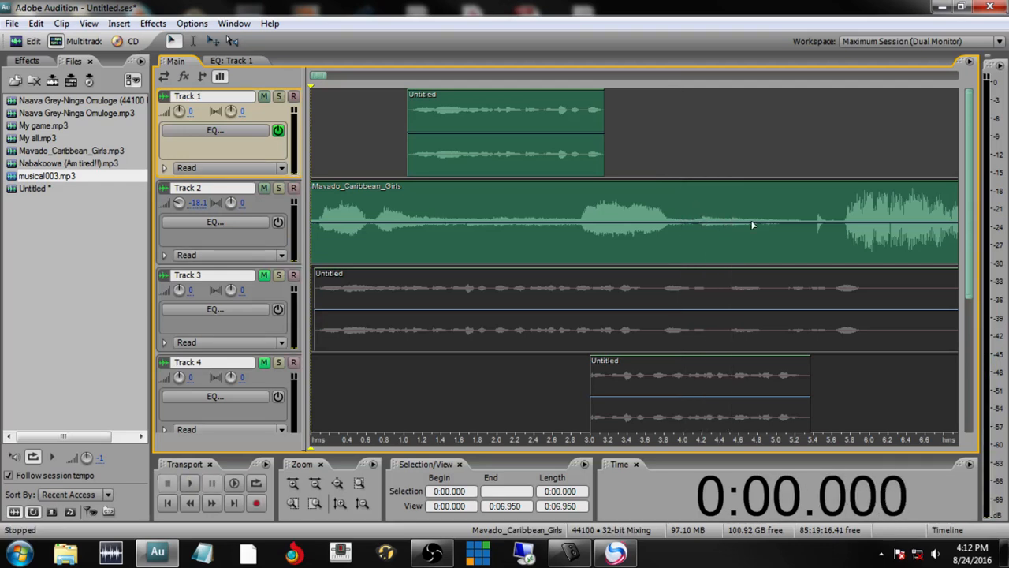
Cut the 5.276–5.365 s range out of the Mavado_Caribbean_Girls clip on Track 2 and delete the part after it
{"action": "left_click_drag", "start_coordinate": [801, 224], "coordinate": [809, 227]}
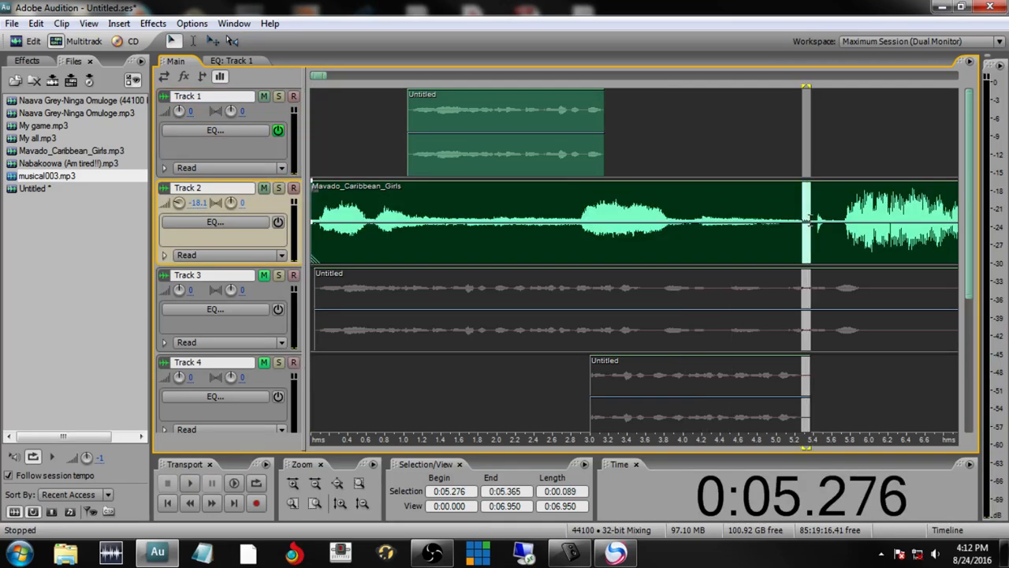
{"action": "key", "text": "Delete"}
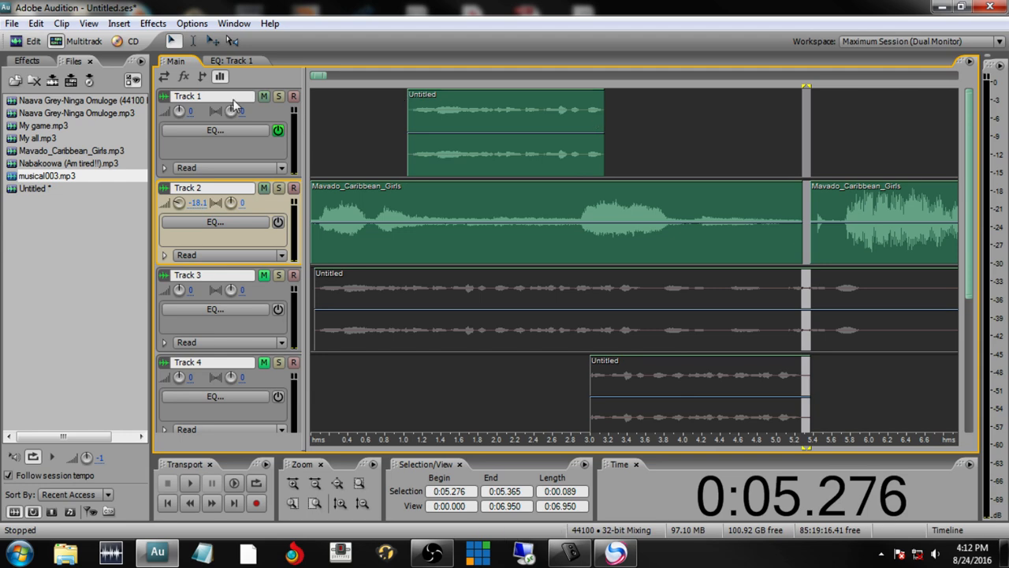
{"action": "left_click", "coordinate": [609, 132]}
{"action": "left_click", "coordinate": [212, 41]}
{"action": "left_click", "coordinate": [851, 241]}
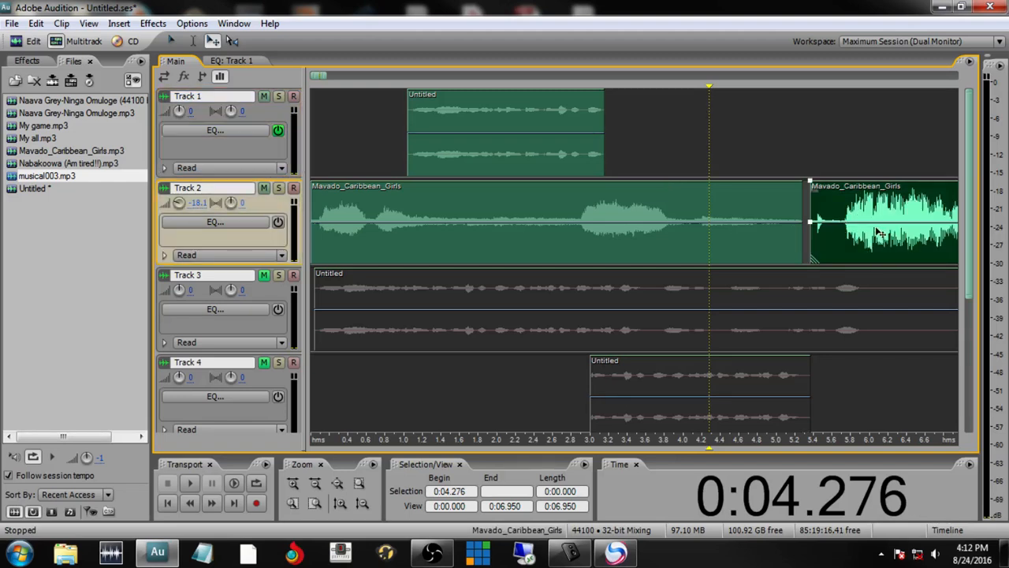
{"action": "key", "text": "Delete"}
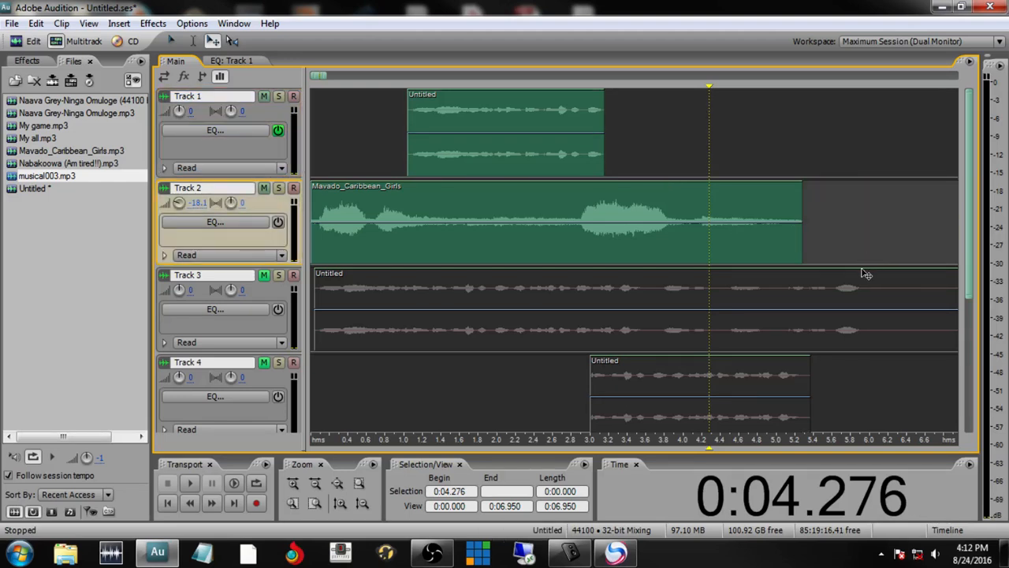
Insert My all.mp3 on Track 2 starting at about 3.2 s, overlapping the end of the Mavado_Caribbean_Girls clip in a crossfade
{"action": "left_click", "coordinate": [24, 138]}
{"action": "left_click_drag", "start_coordinate": [17, 148], "coordinate": [734, 160]}
{"action": "left_click_drag", "start_coordinate": [667, 143], "coordinate": [830, 211]}
{"action": "left_click_drag", "start_coordinate": [893, 212], "coordinate": [661, 230]}
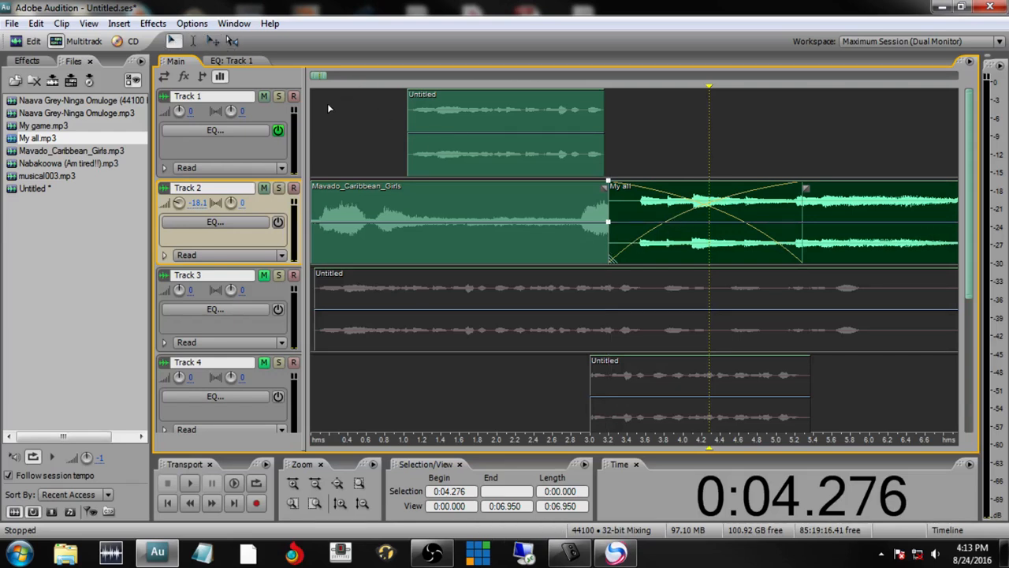
Play the session from the beginning through the crossfade between the two songs on Track 2
{"action": "left_click", "coordinate": [310, 113]}
{"action": "key", "text": "space"}
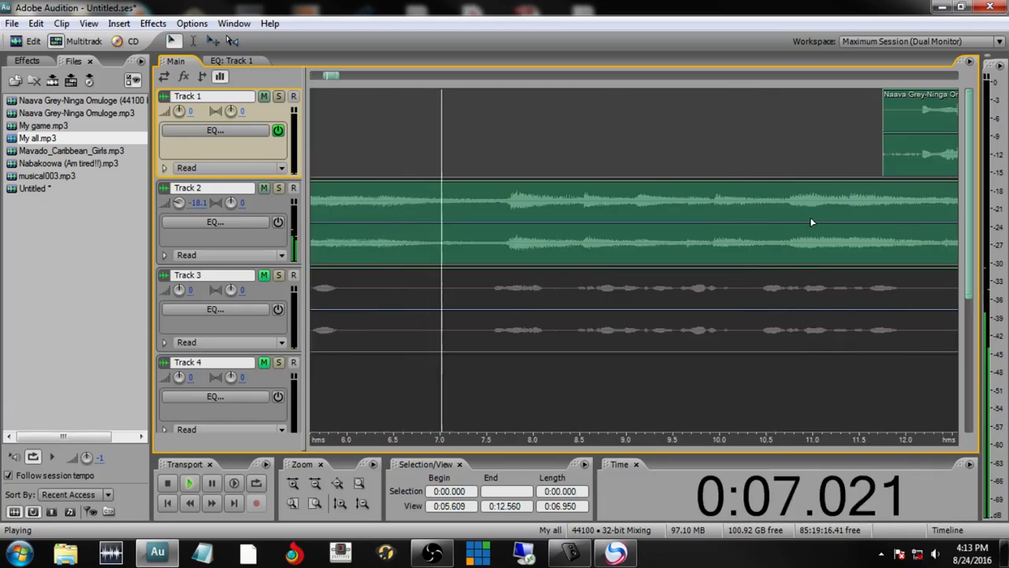
{"action": "key", "text": "space"}
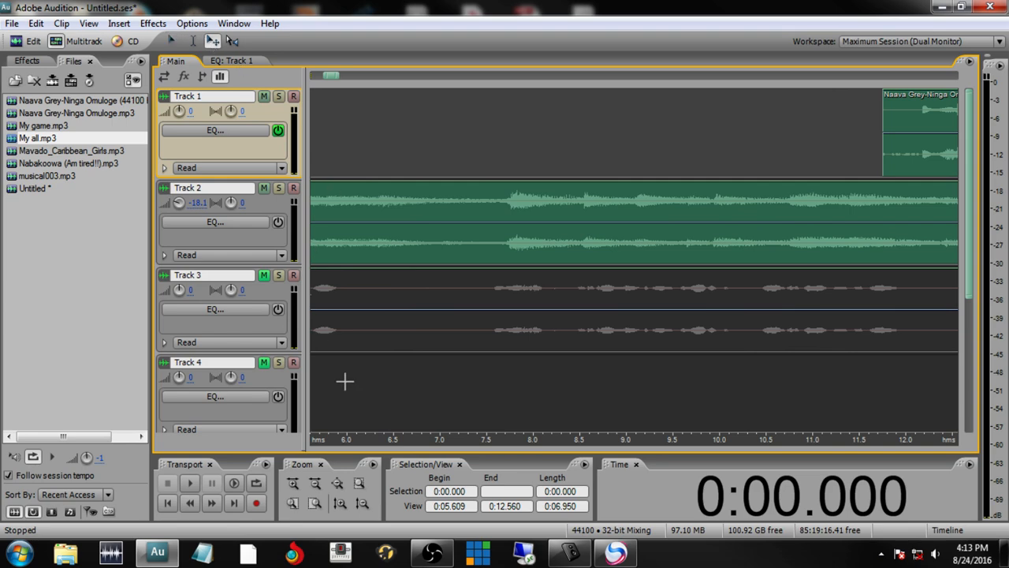
Move the Untitled clip from Track 4 back to Track 1, starting at about 3.4 s
{"action": "left_click_drag", "start_coordinate": [330, 78], "coordinate": [323, 78]}
{"action": "left_click_drag", "start_coordinate": [430, 386], "coordinate": [463, 138]}
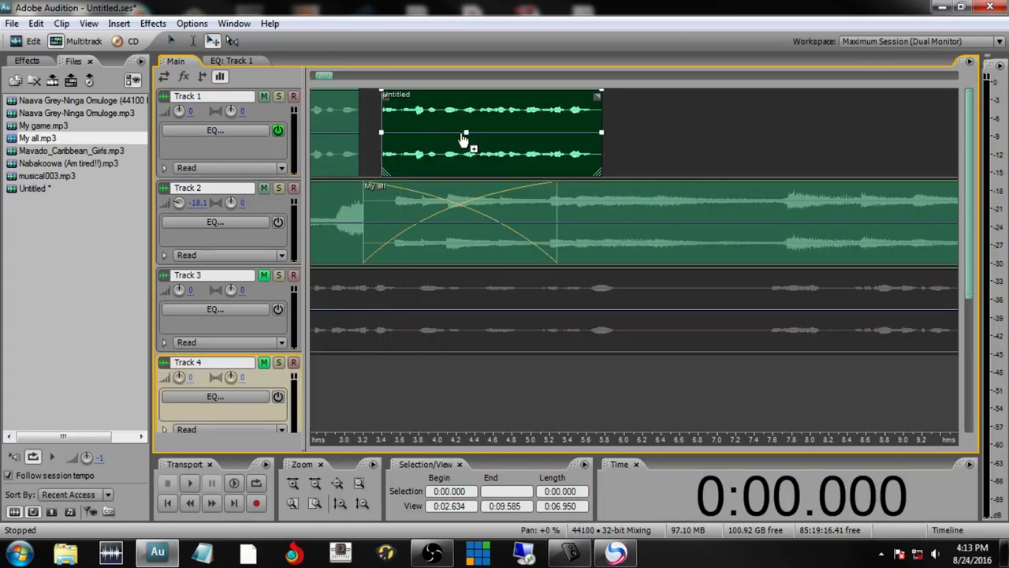
{"action": "left_click", "coordinate": [175, 43]}
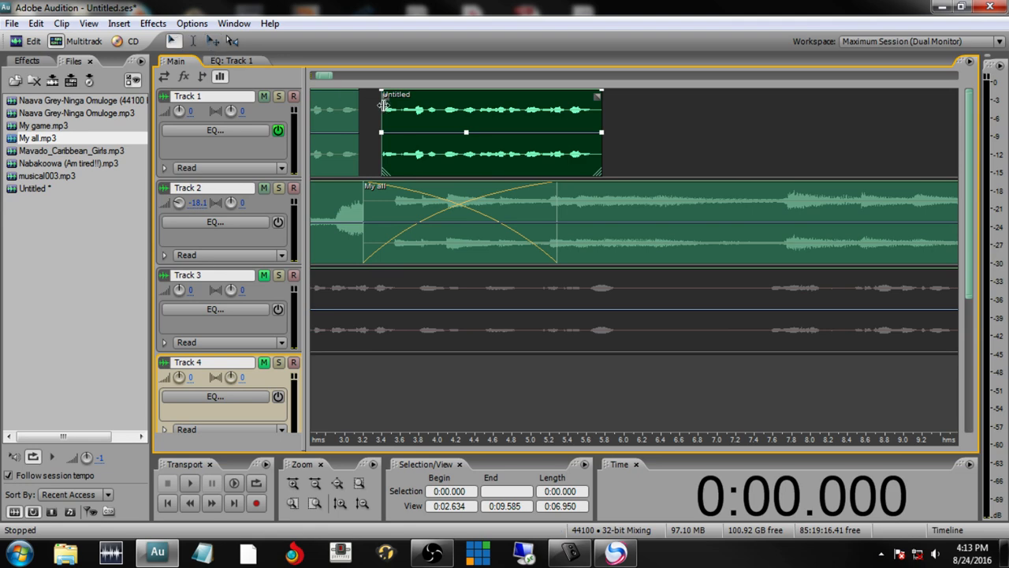
{"action": "left_click", "coordinate": [381, 107]}
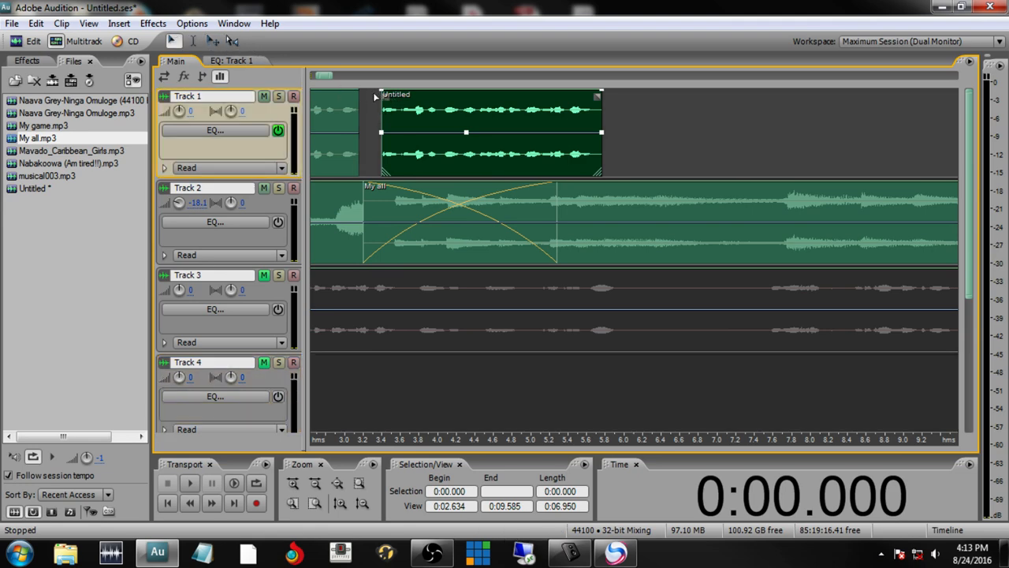
Play the second vocal clip on Track 1 against the crossfade, starting from about 3.3 s
{"action": "left_click", "coordinate": [375, 97]}
{"action": "key", "text": "space"}
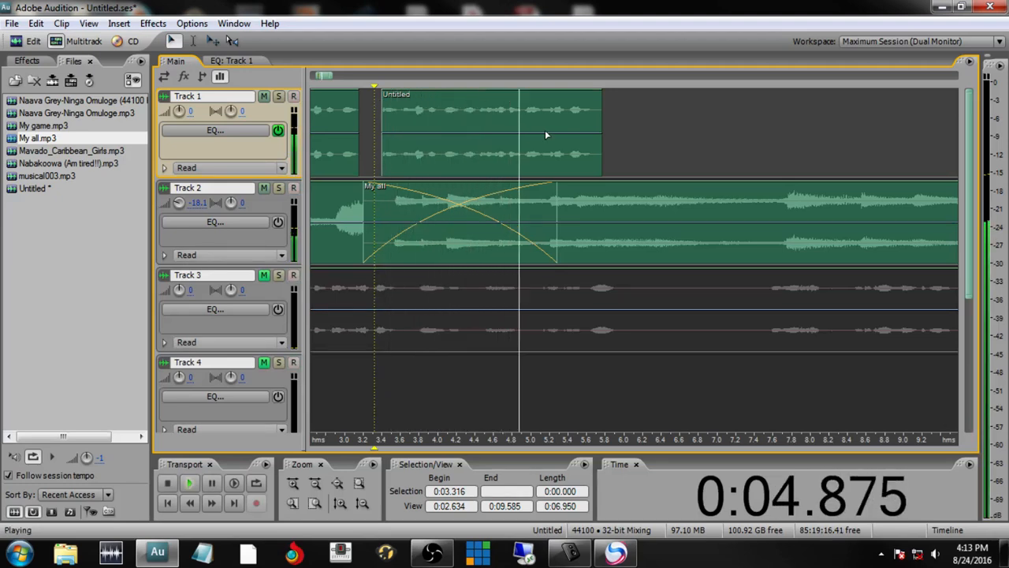
{"action": "key", "text": "space"}
{"action": "left_click", "coordinate": [371, 122]}
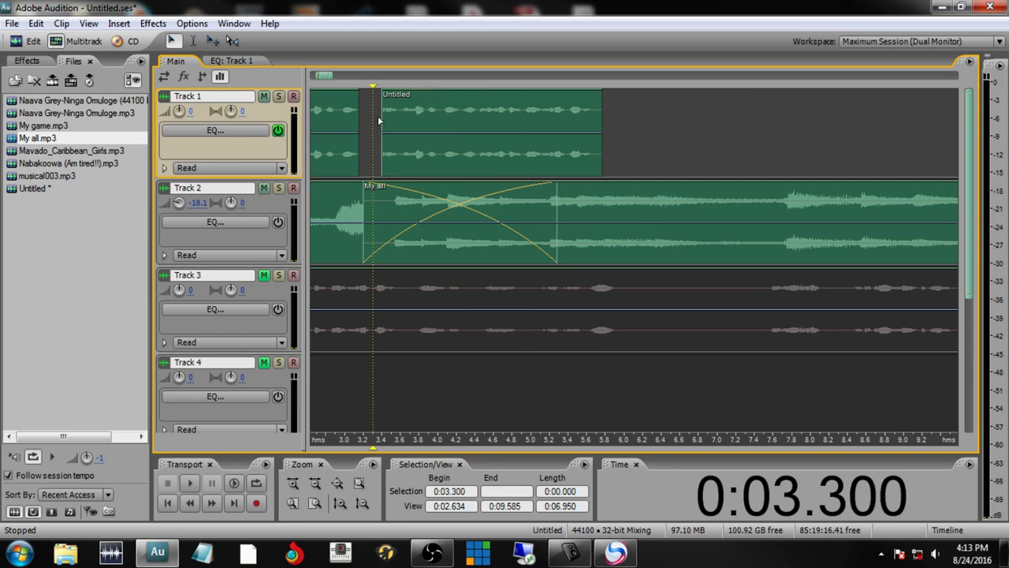
{"action": "key", "text": "space"}
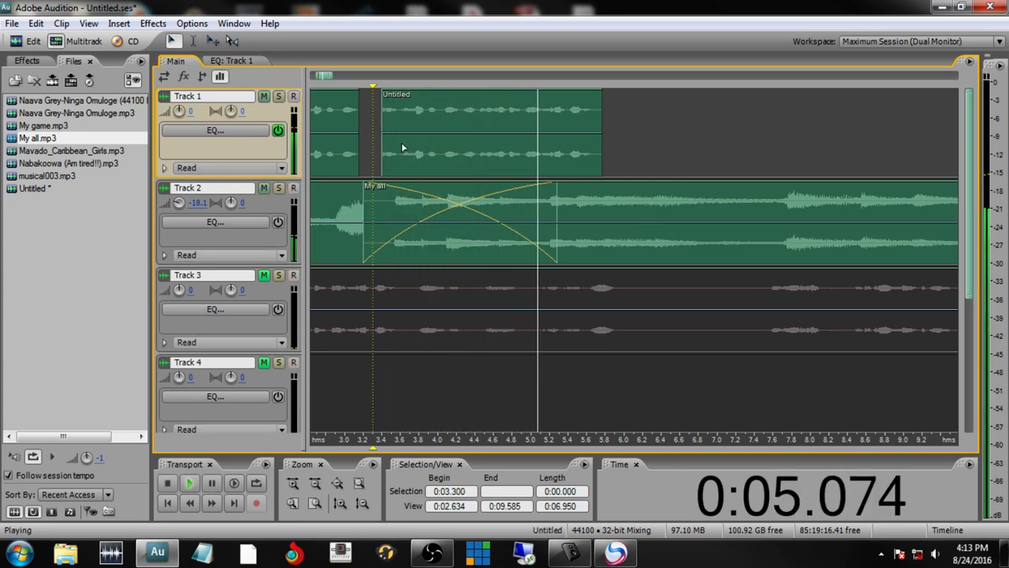
{"action": "key", "text": "space"}
Cut the 7.672–7.760 s range out of the My all clip on Track 2
{"action": "left_click", "coordinate": [780, 206]}
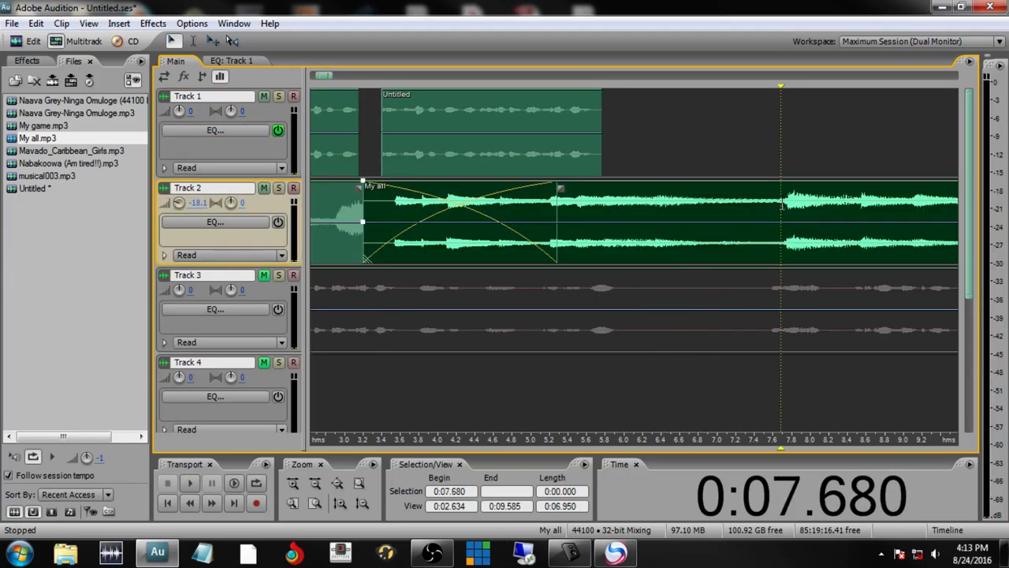
{"action": "left_click_drag", "start_coordinate": [779, 205], "coordinate": [786, 201]}
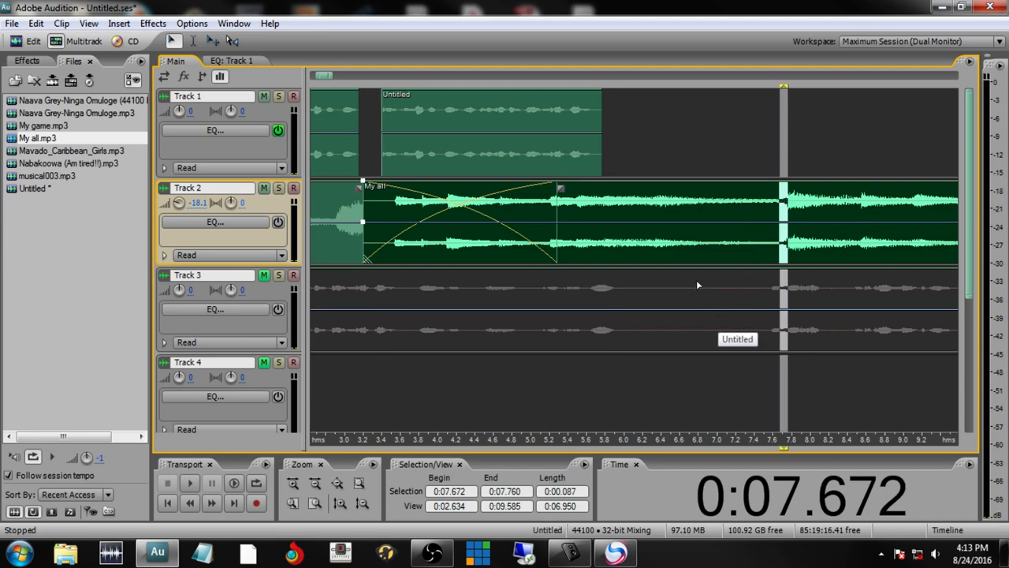
{"action": "key", "text": "ctrl+k"}
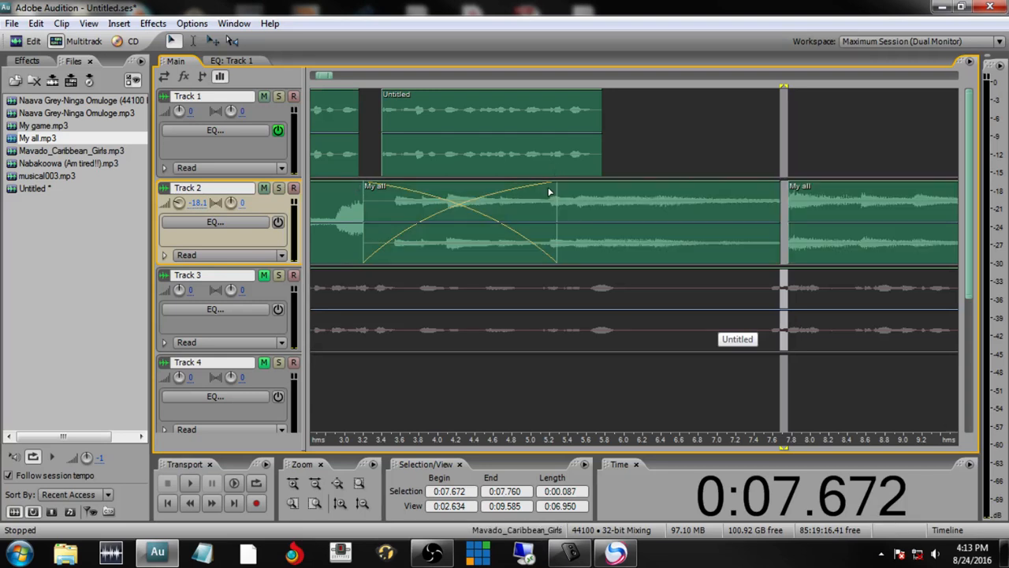
Delete the remaining My all clip that follows the gap at about 7.7 s on Track 2
{"action": "left_click", "coordinate": [212, 43]}
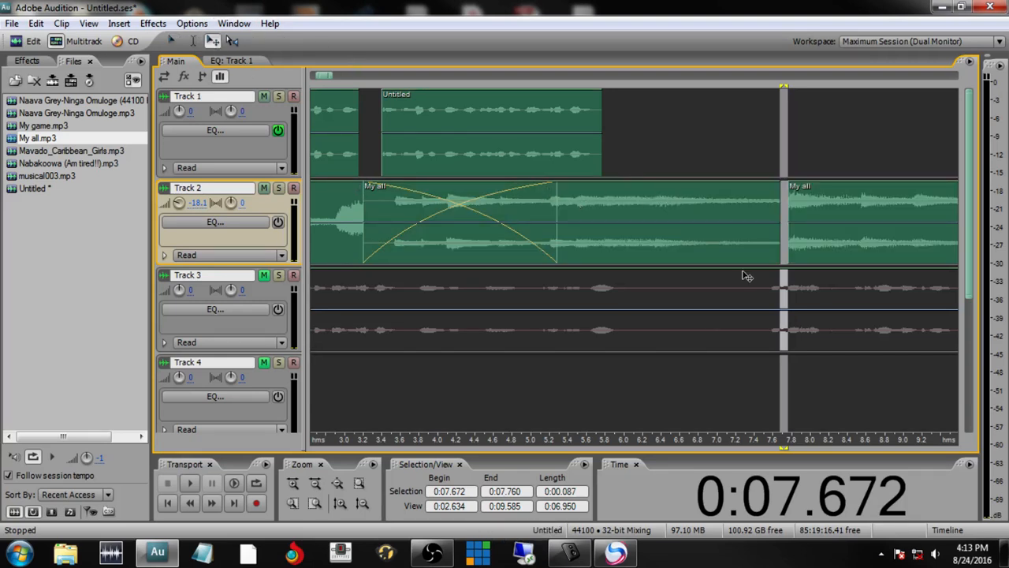
{"action": "left_click", "coordinate": [744, 341]}
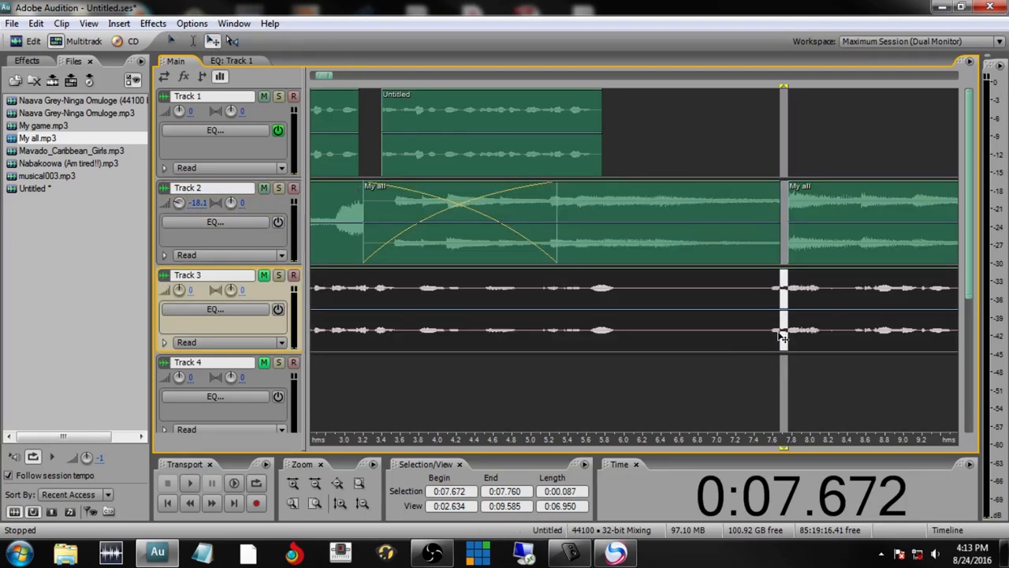
{"action": "left_click", "coordinate": [832, 251]}
{"action": "left_click", "coordinate": [170, 45]}
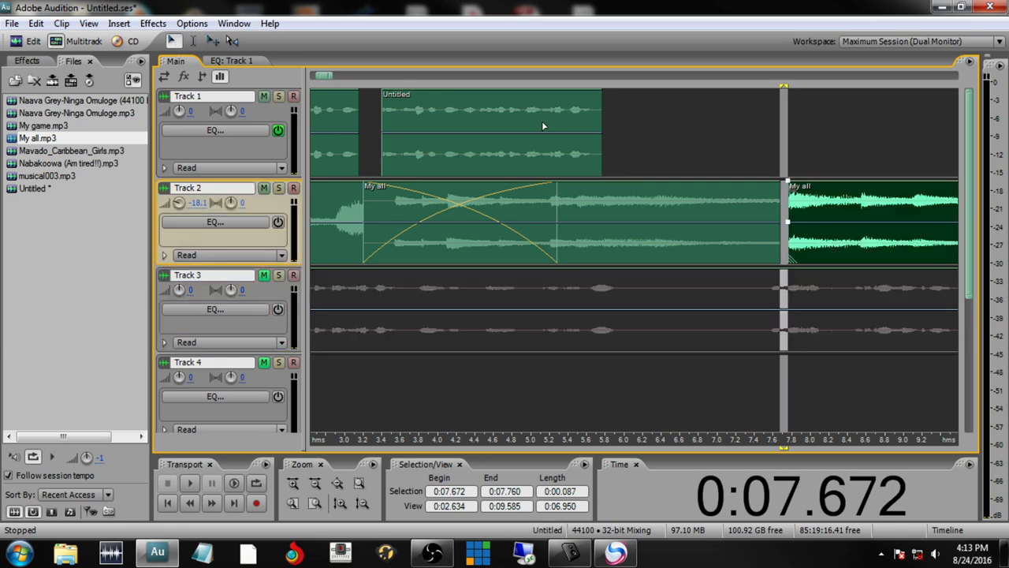
{"action": "left_click", "coordinate": [544, 121]}
{"action": "left_click", "coordinate": [212, 43]}
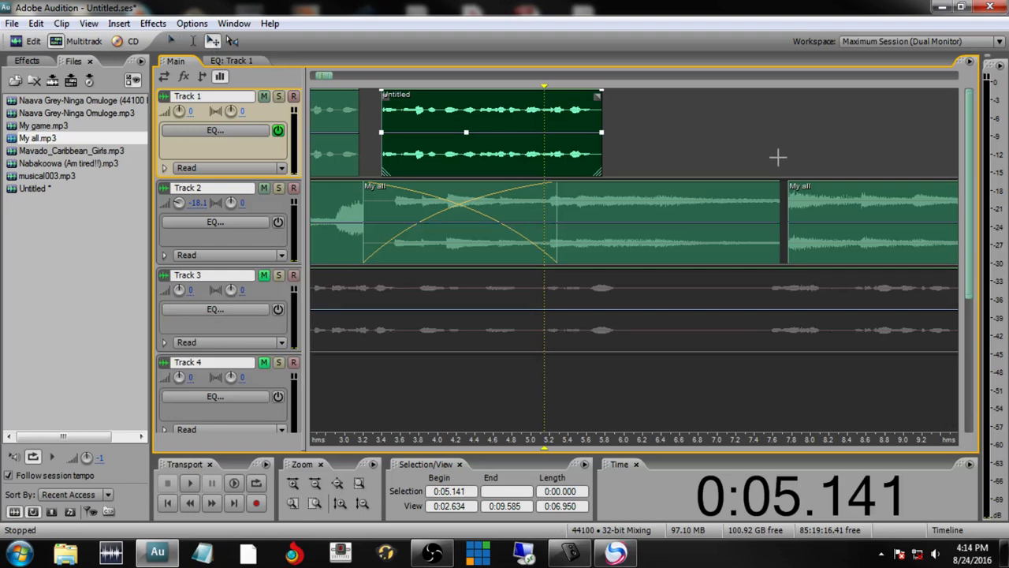
{"action": "left_click", "coordinate": [836, 212]}
{"action": "key", "text": "Delete"}
Delete the long Untitled recording from Track 3 and the Naava Grey-Ninga Omuloge clip from Track 1
{"action": "left_click", "coordinate": [757, 345]}
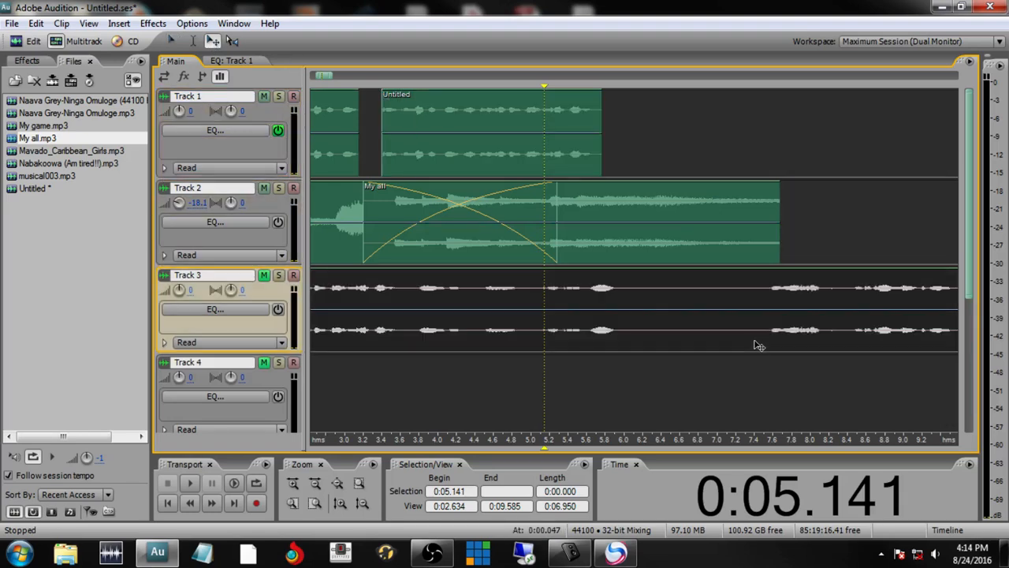
{"action": "key", "text": "Delete"}
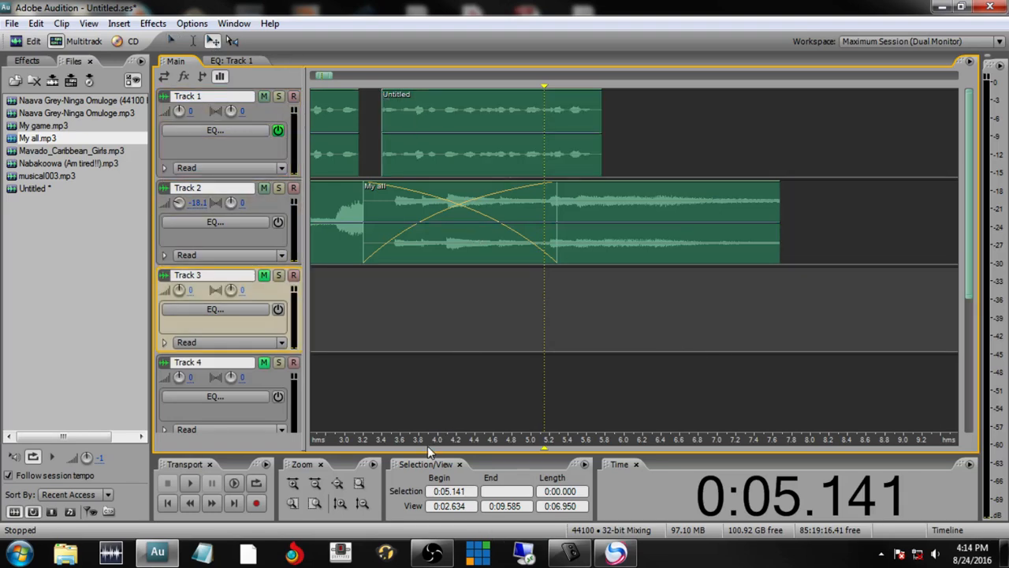
{"action": "left_click_drag", "start_coordinate": [327, 76], "coordinate": [310, 135]}
{"action": "left_click_drag", "start_coordinate": [323, 81], "coordinate": [310, 82]}
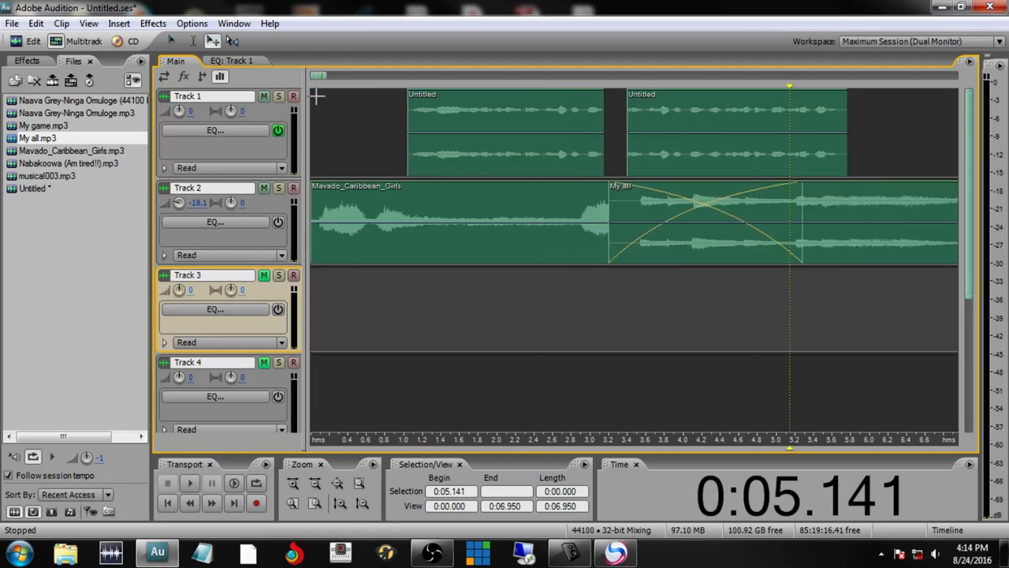
{"action": "left_click", "coordinate": [315, 483]}
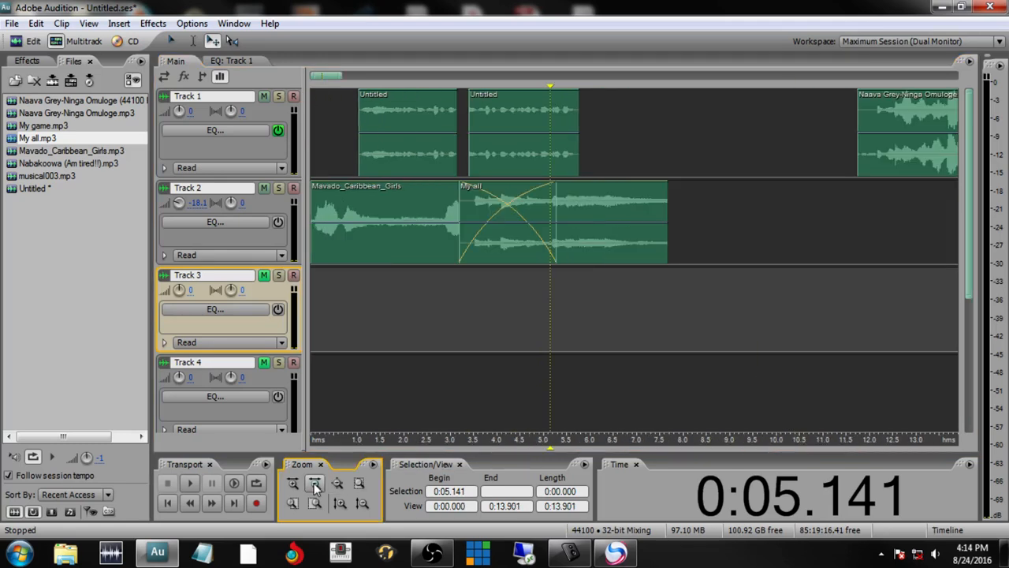
{"action": "left_click", "coordinate": [314, 484]}
{"action": "left_click", "coordinate": [630, 158]}
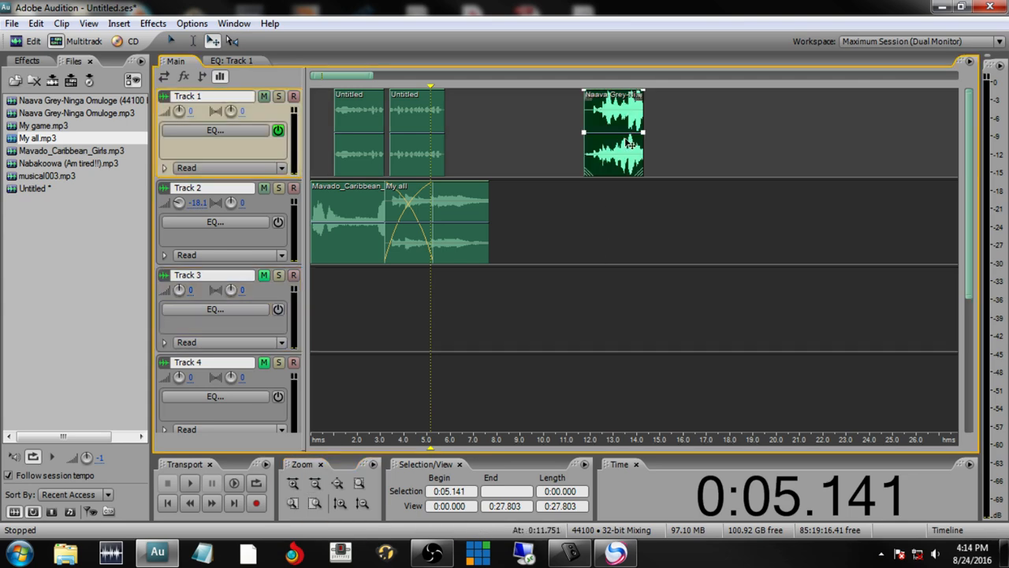
{"action": "key", "text": "Delete"}
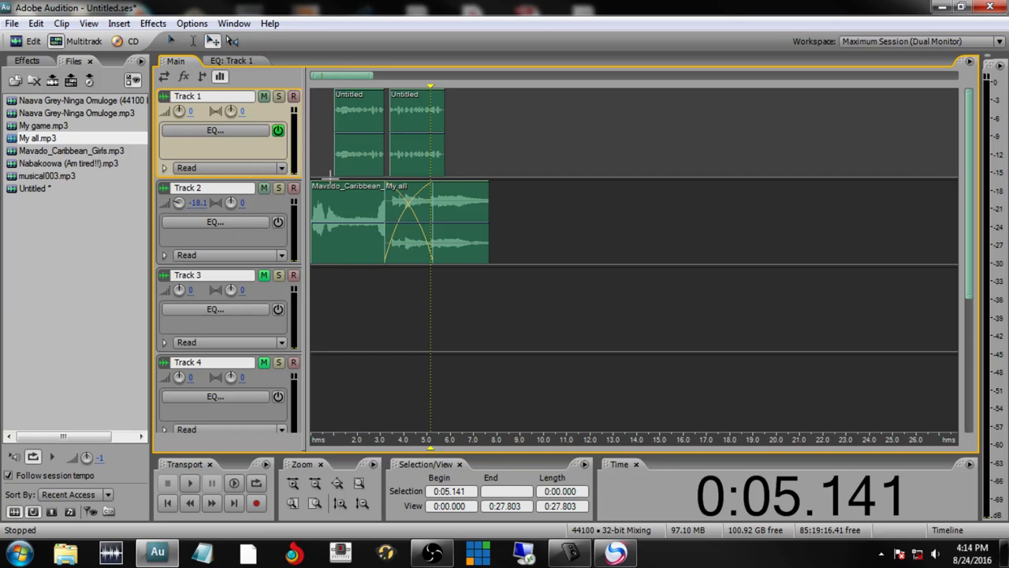
Play the session from the beginning into the second vocal clip on Track 1
{"action": "left_click", "coordinate": [294, 483]}
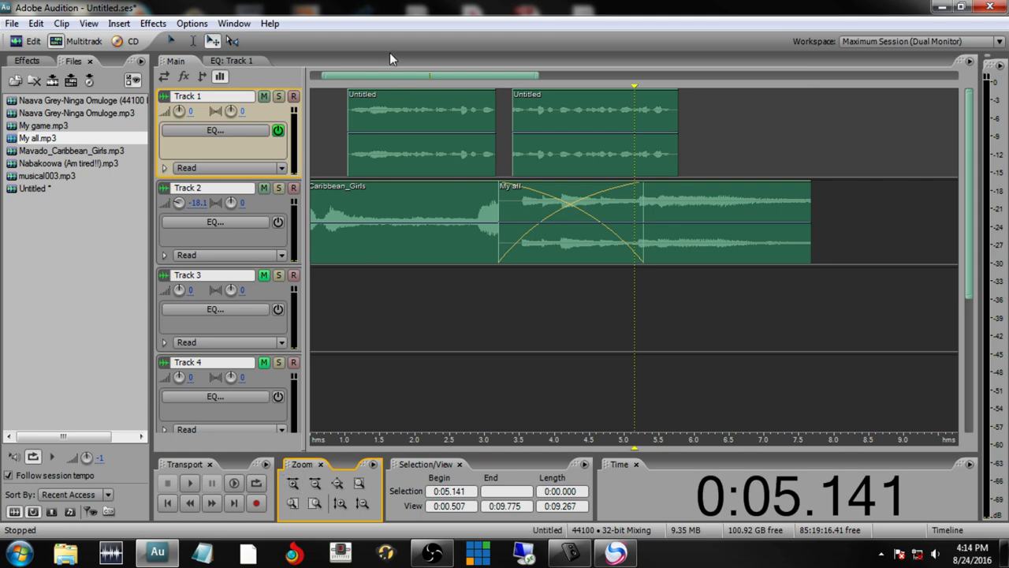
{"action": "left_click_drag", "start_coordinate": [385, 78], "coordinate": [327, 84]}
{"action": "left_click", "coordinate": [172, 41]}
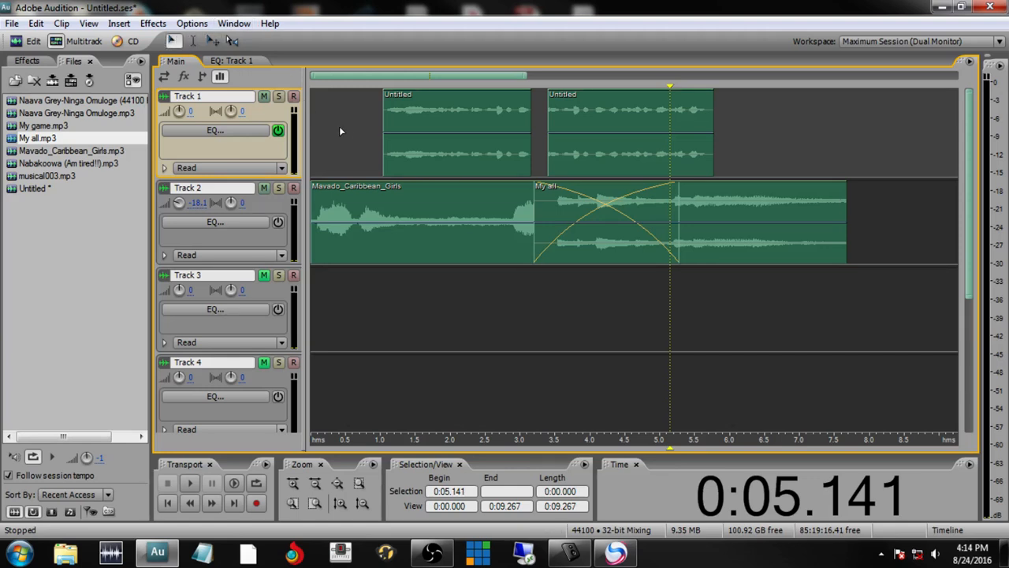
{"action": "left_click", "coordinate": [313, 103]}
{"action": "key", "text": "space"}
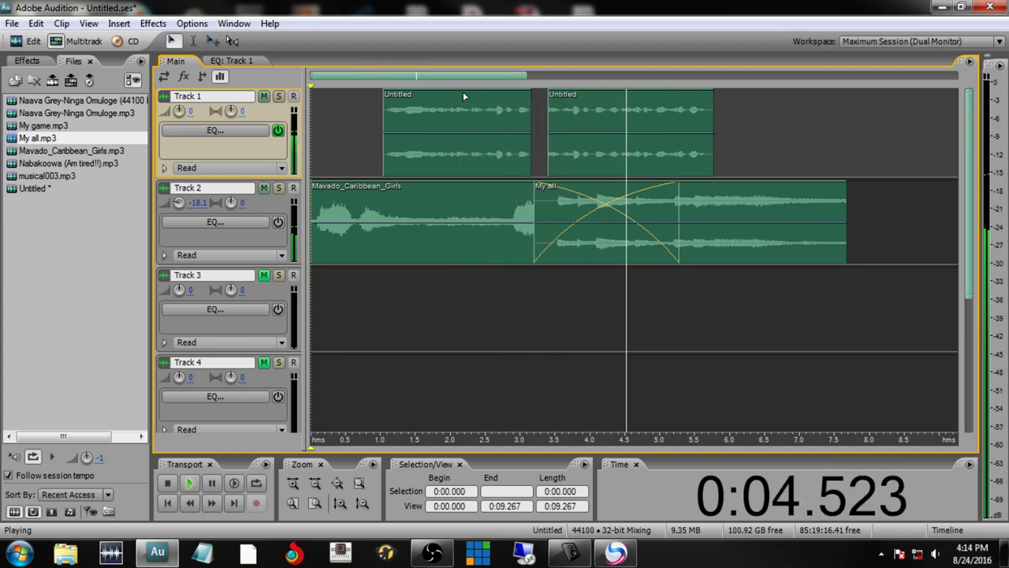
{"action": "key", "text": "space"}
Trim the start of the second Untitled clip on Track 1 to about 3.68 s
{"action": "left_click", "coordinate": [555, 102]}
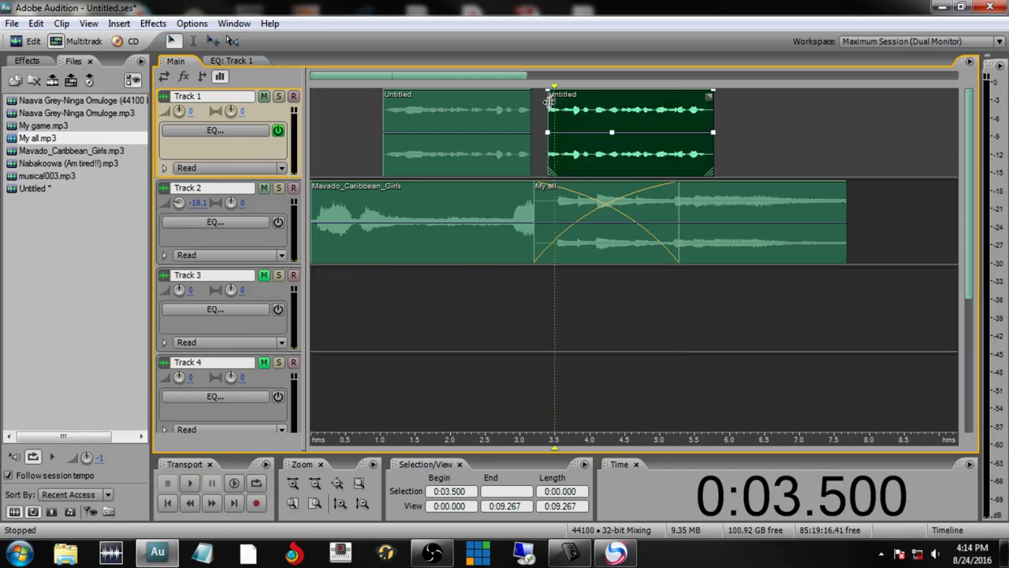
{"action": "left_click_drag", "start_coordinate": [548, 103], "coordinate": [564, 108]}
{"action": "key", "text": "space"}
{"action": "key", "text": "space"}
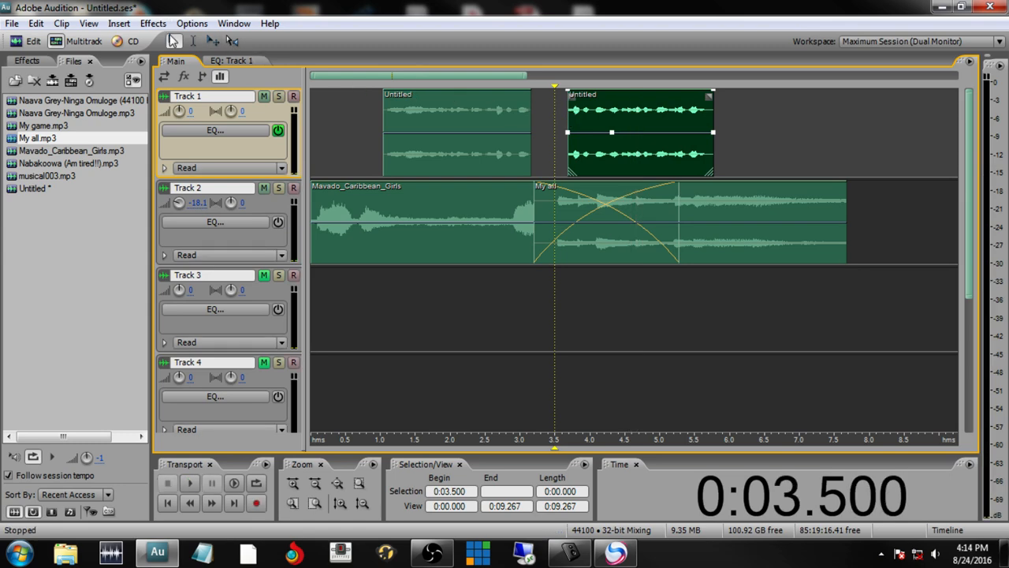
Play Track 1's vocals from 1.047 s, 3.681 s and 4.274 s to locate where the second clip's phrase should begin
{"action": "left_click", "coordinate": [386, 118]}
{"action": "key", "text": "space"}
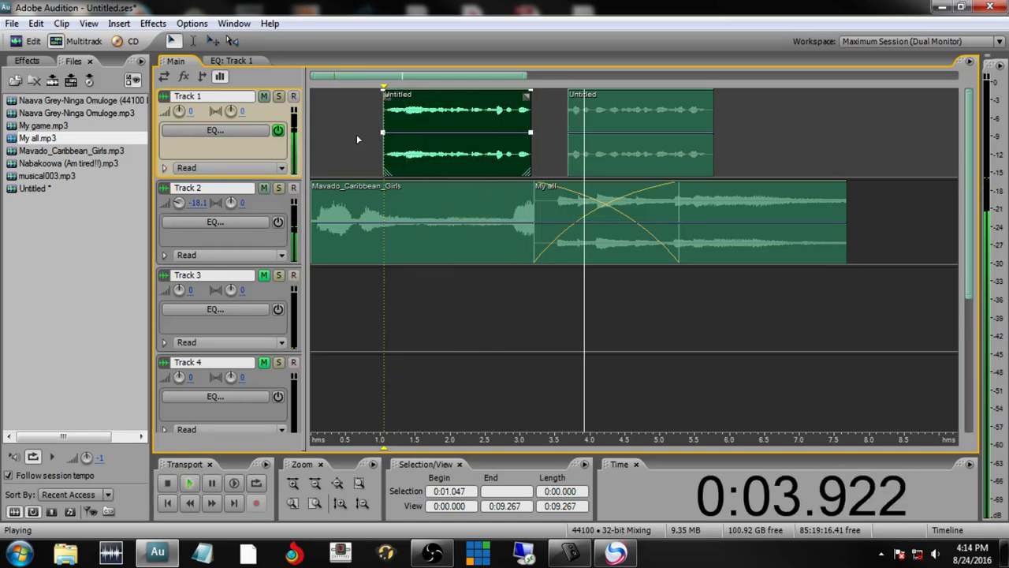
{"action": "key", "text": "space"}
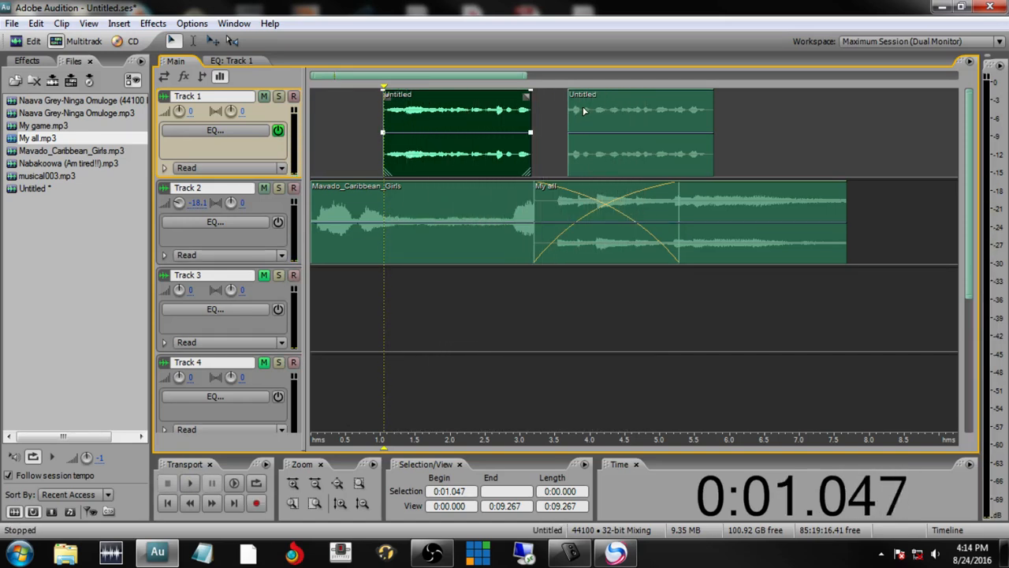
{"action": "left_click", "coordinate": [569, 108]}
{"action": "key", "text": "space"}
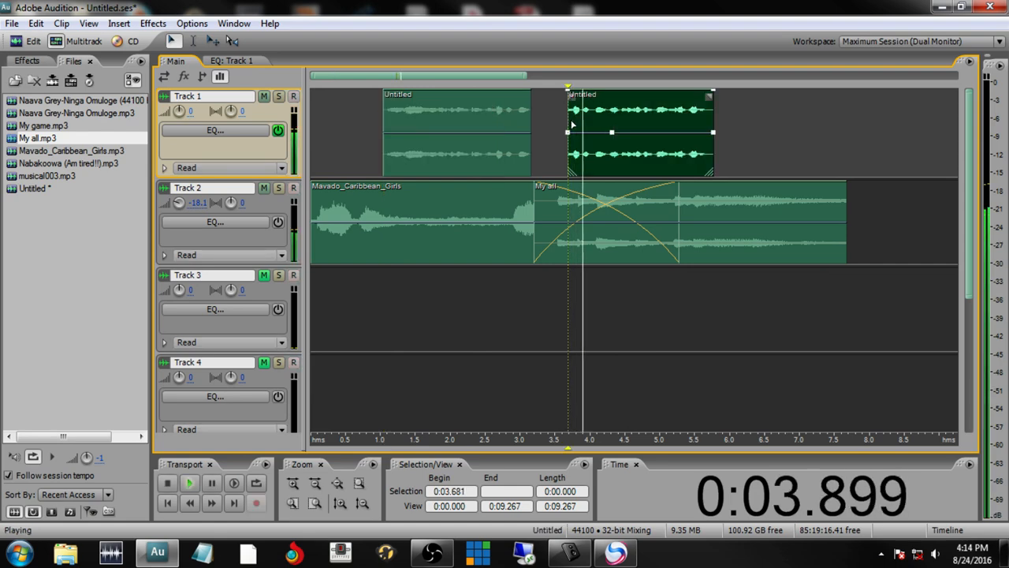
{"action": "key", "text": "space"}
{"action": "left_click", "coordinate": [609, 112]}
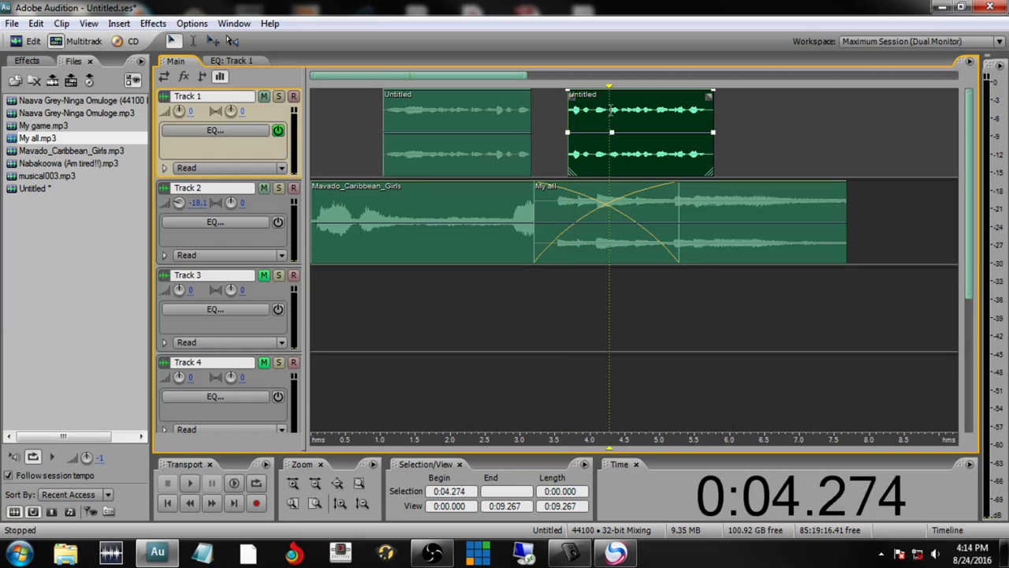
{"action": "key", "text": "space"}
{"action": "key", "text": "space"}
Delete the 3.607–4.253 s range from the second Untitled clip on Track 1 and move the remainder to start at about 3.7 s
{"action": "left_click", "coordinate": [608, 112]}
{"action": "left_click_drag", "start_coordinate": [608, 112], "coordinate": [562, 112]}
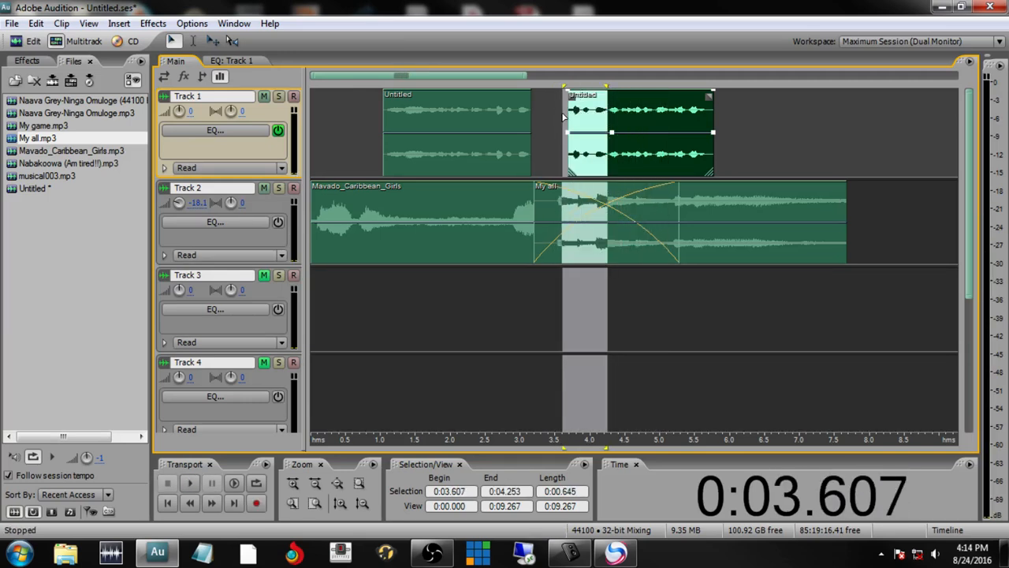
{"action": "key", "text": "Delete"}
{"action": "left_click", "coordinate": [591, 124]}
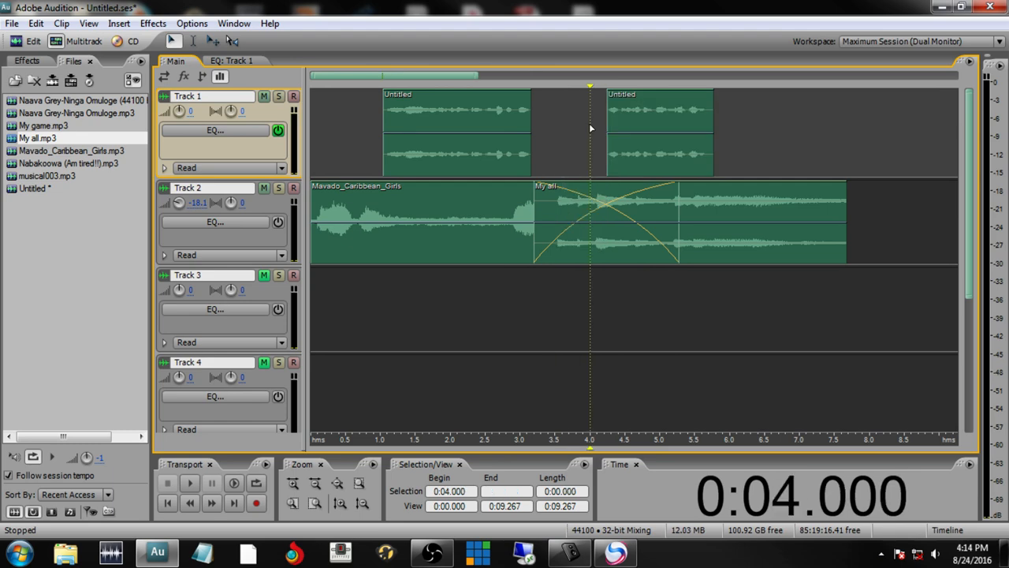
{"action": "left_click", "coordinate": [213, 41]}
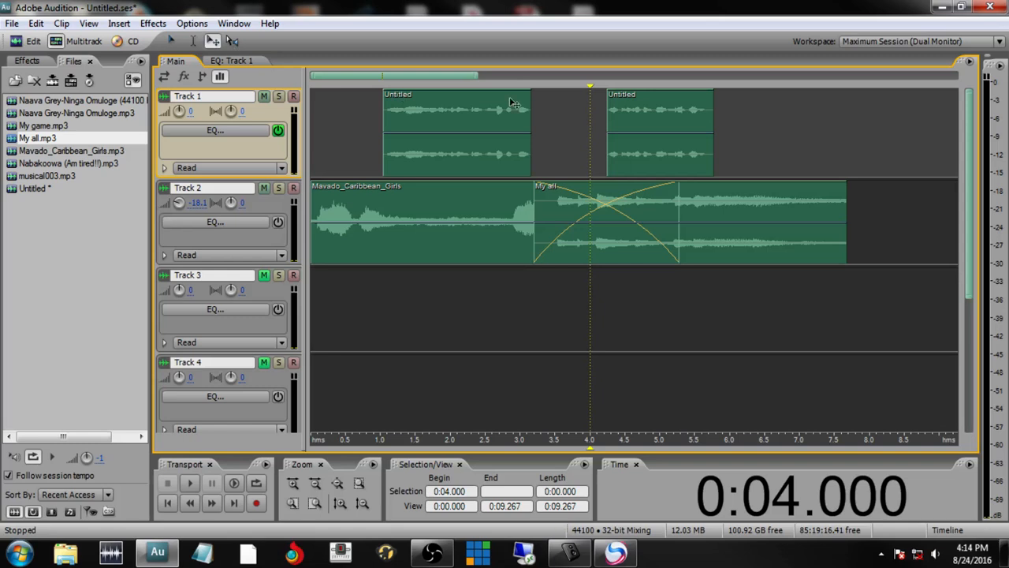
{"action": "left_click_drag", "start_coordinate": [635, 112], "coordinate": [595, 119]}
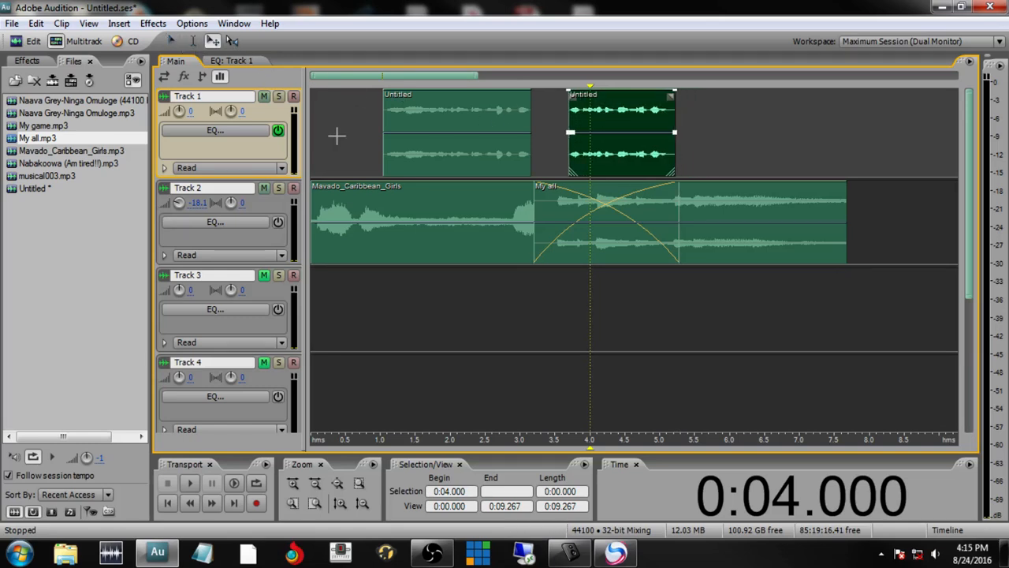
Play the session from the beginning past the end of the shortened second vocal clip
{"action": "left_click", "coordinate": [310, 130]}
{"action": "left_click", "coordinate": [175, 42]}
{"action": "left_click", "coordinate": [312, 104]}
{"action": "key", "text": "space"}
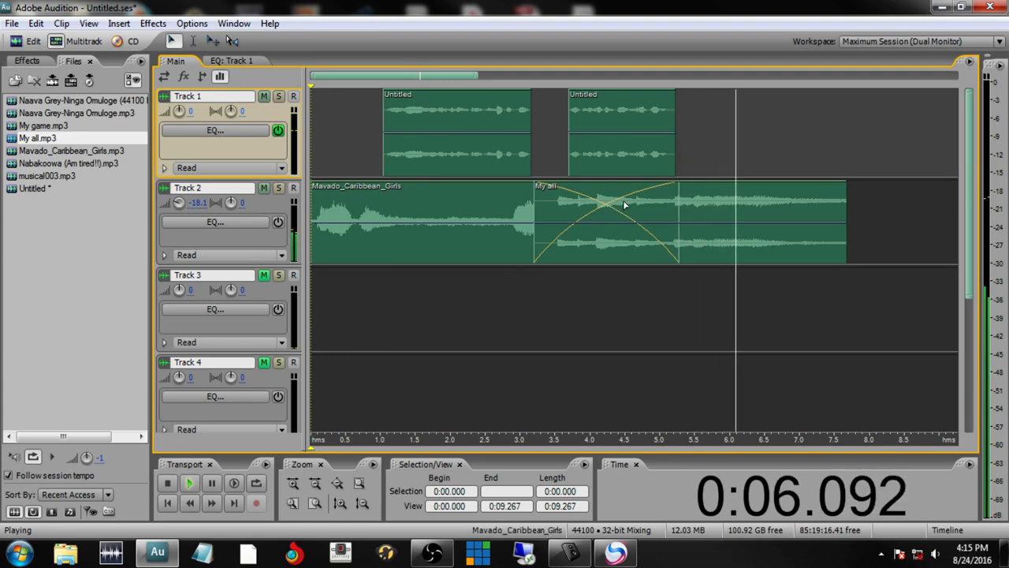
{"action": "key", "text": "space"}
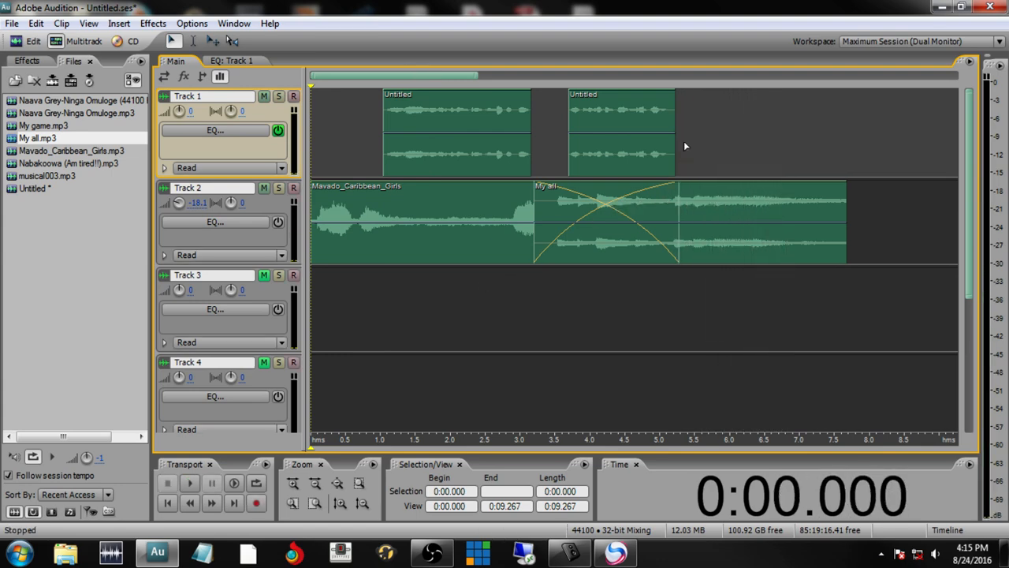
Add the full Untitled recording to Track 1 after the existing vocal clips, starting at about 6.76 s
{"action": "left_click", "coordinate": [32, 188]}
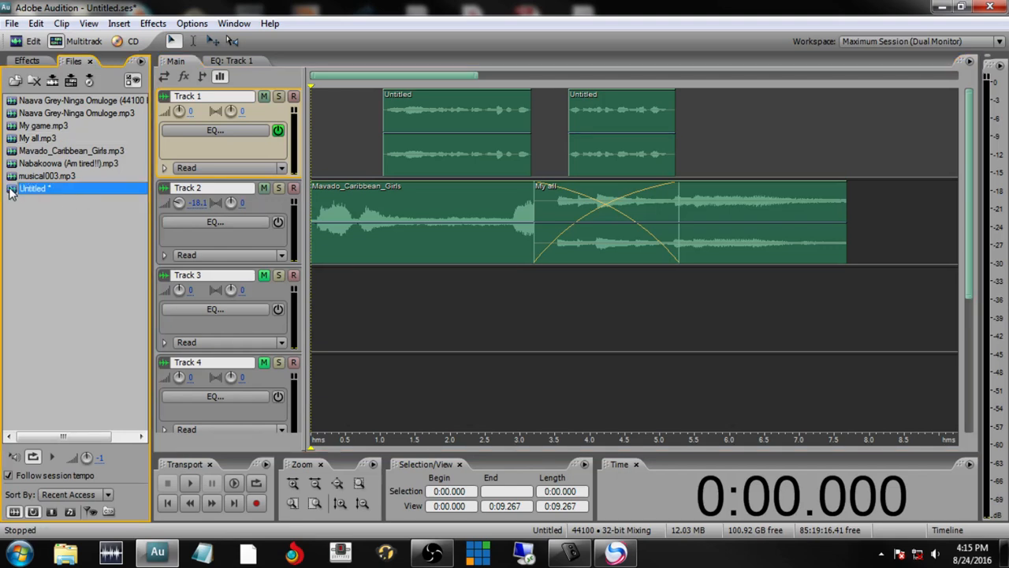
{"action": "left_click_drag", "start_coordinate": [9, 190], "coordinate": [424, 171]}
{"action": "left_click_drag", "start_coordinate": [784, 138], "coordinate": [786, 140]}
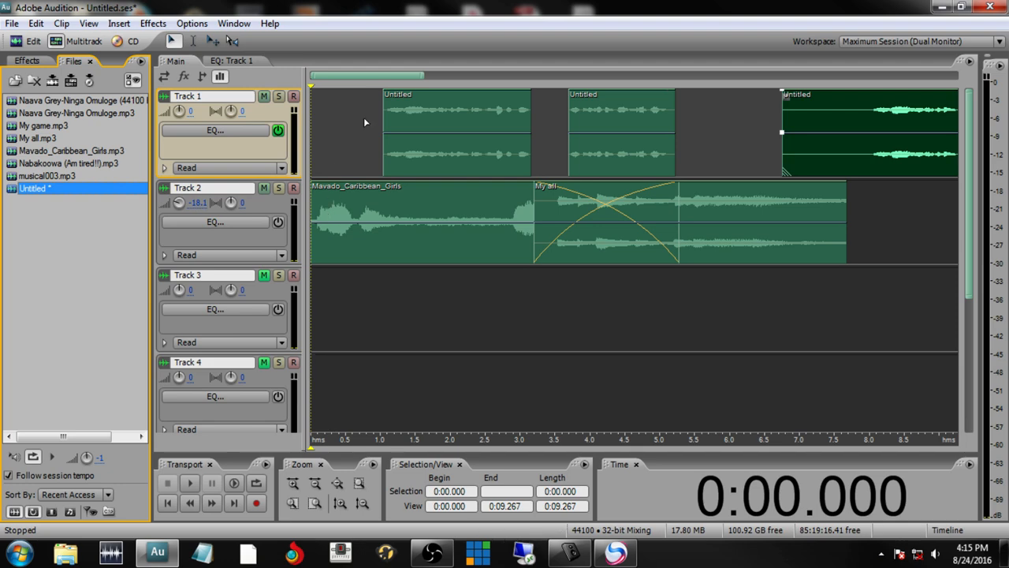
Play the newly added Untitled recording from 12.907 s to find the next vocal phrase
{"action": "left_click_drag", "start_coordinate": [375, 76], "coordinate": [461, 75]}
{"action": "left_click", "coordinate": [717, 114]}
{"action": "key", "text": "space"}
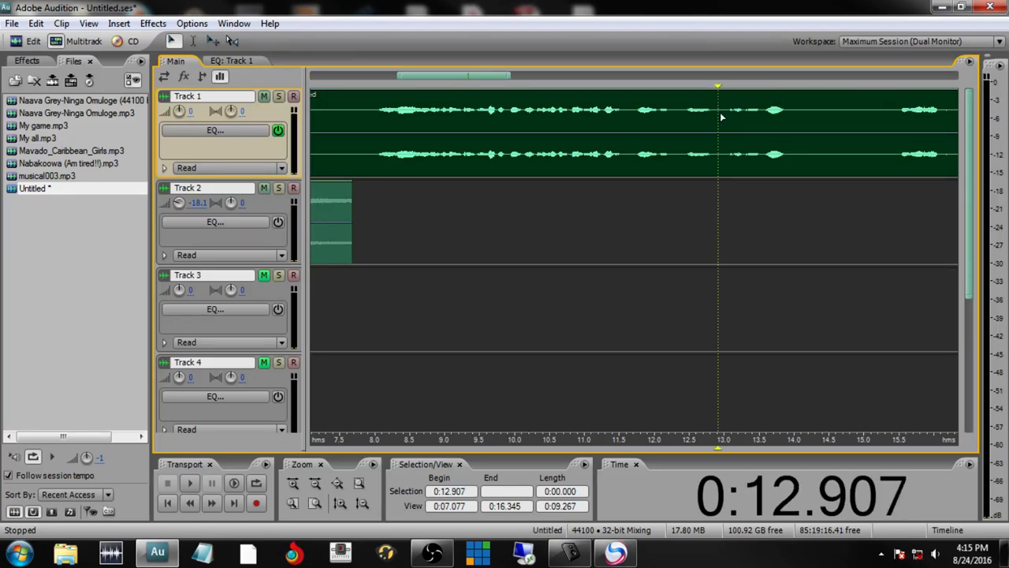
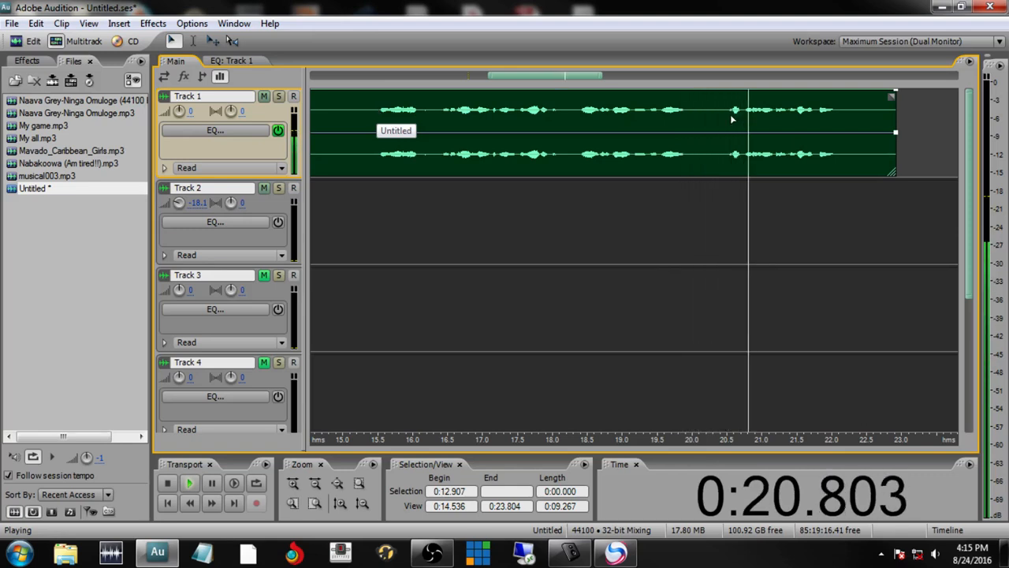
{"action": "key", "text": "space"}
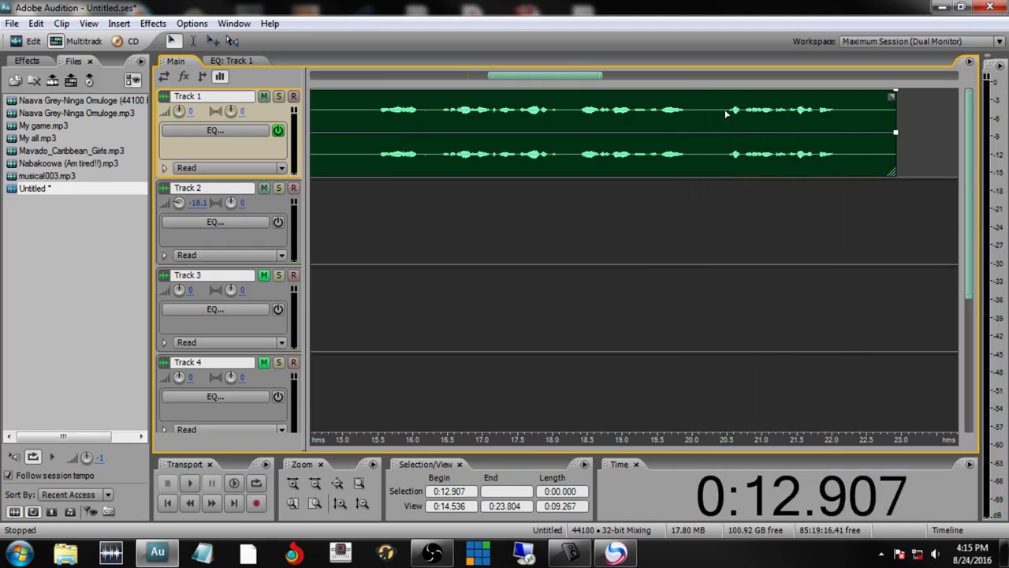
Copy the 20.408–22.217 s range of the full Untitled recording on Track 1
{"action": "left_click_drag", "start_coordinate": [722, 112], "coordinate": [847, 126]}
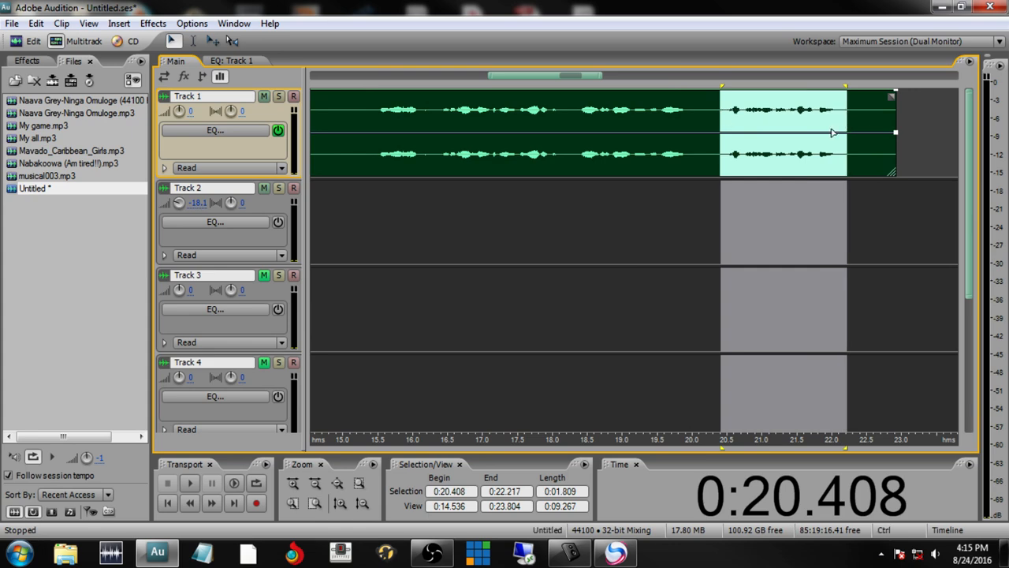
{"action": "right_click", "coordinate": [719, 122]}
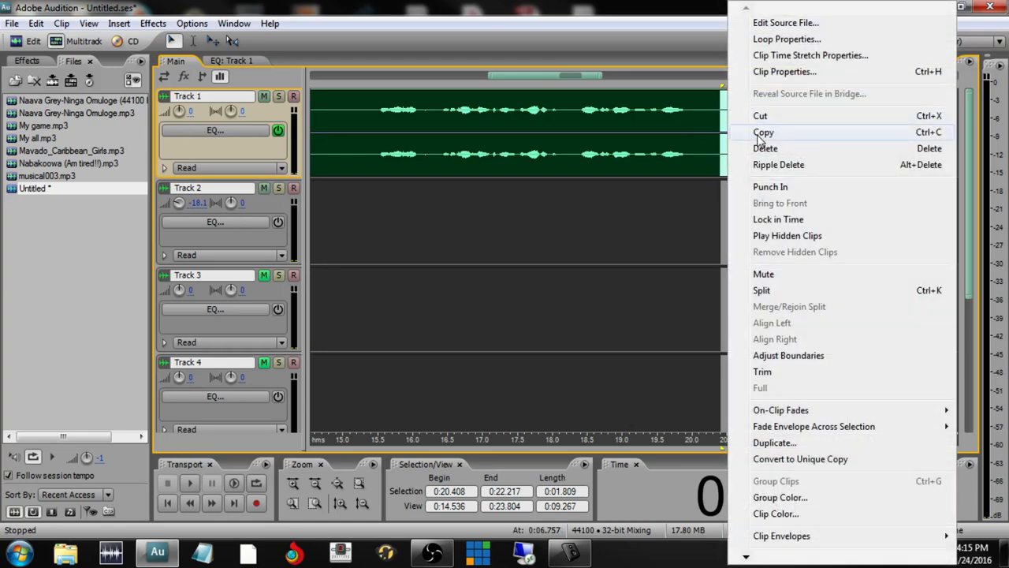
{"action": "left_click", "coordinate": [762, 133]}
Move the full Untitled recording on Track 1 further along to start at about 9.7 s
{"action": "left_click_drag", "start_coordinate": [562, 79], "coordinate": [412, 85]}
{"action": "left_click", "coordinate": [213, 40]}
{"action": "left_click_drag", "start_coordinate": [694, 150], "coordinate": [884, 150]}
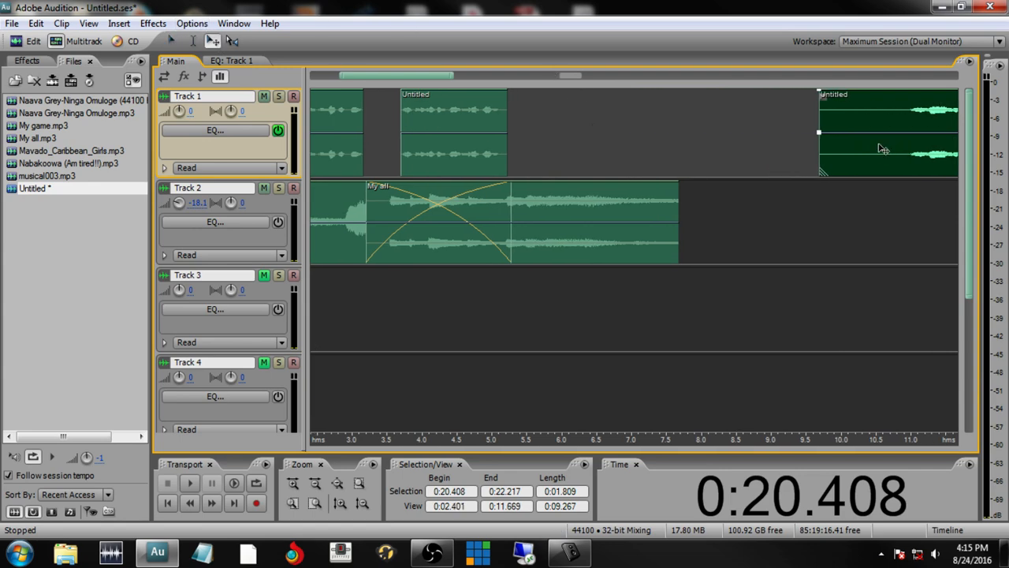
Paste the copied vocal phrase on Track 1 and move it to about 5.1 s, slightly overlapping the end of the second vocal clip
{"action": "right_click", "coordinate": [550, 142]}
{"action": "left_click", "coordinate": [588, 233]}
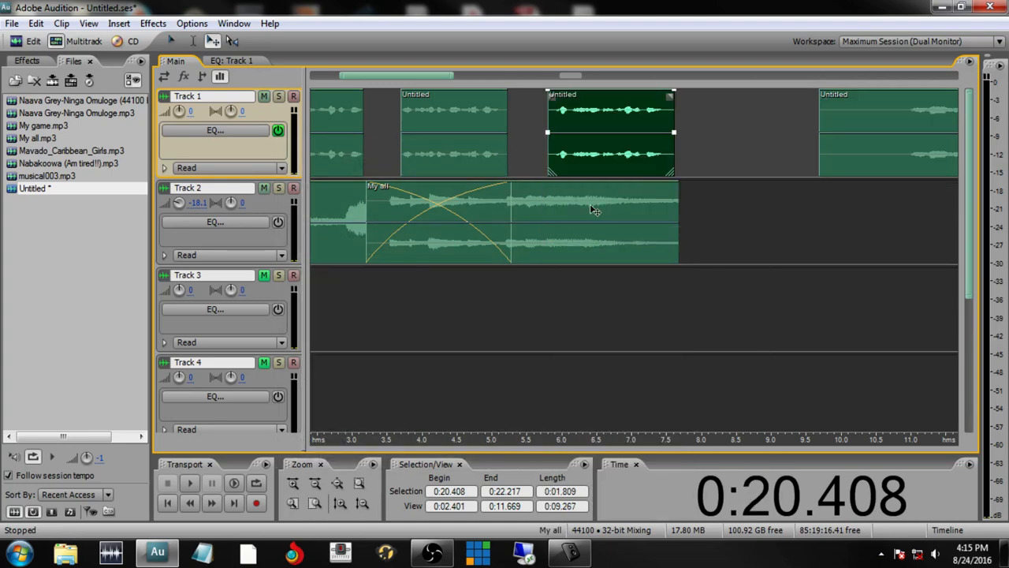
{"action": "left_click_drag", "start_coordinate": [590, 127], "coordinate": [536, 141]}
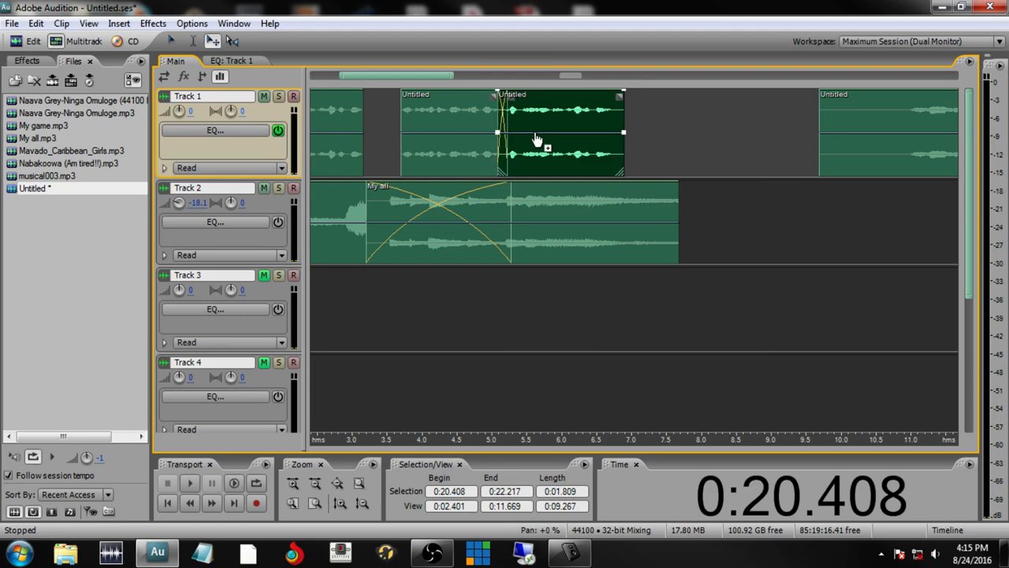
Play the session from about 2.4 s to check how the three placed vocal phrases follow each other
{"action": "left_click", "coordinate": [170, 41]}
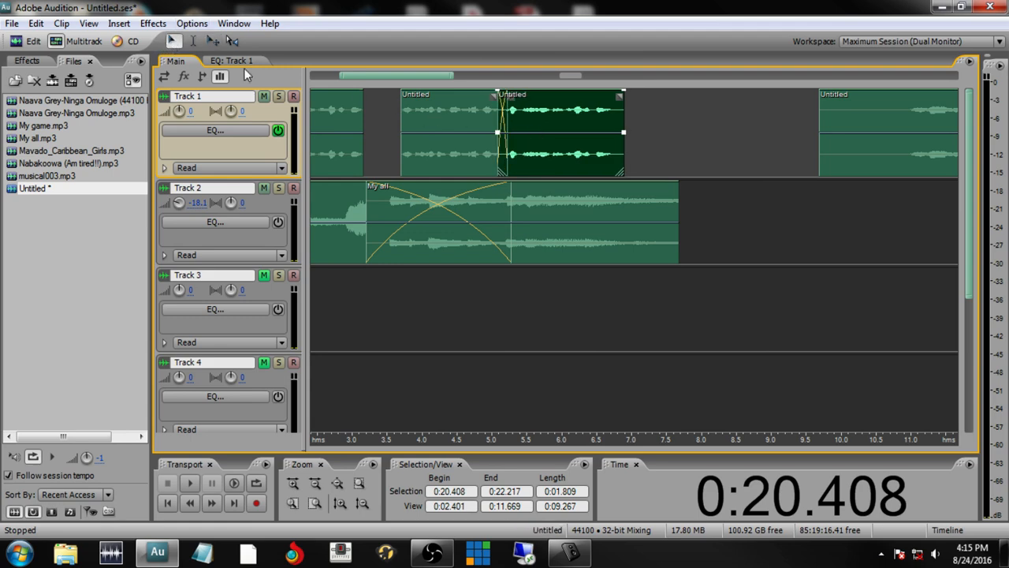
{"action": "left_click", "coordinate": [314, 103]}
{"action": "key", "text": "space"}
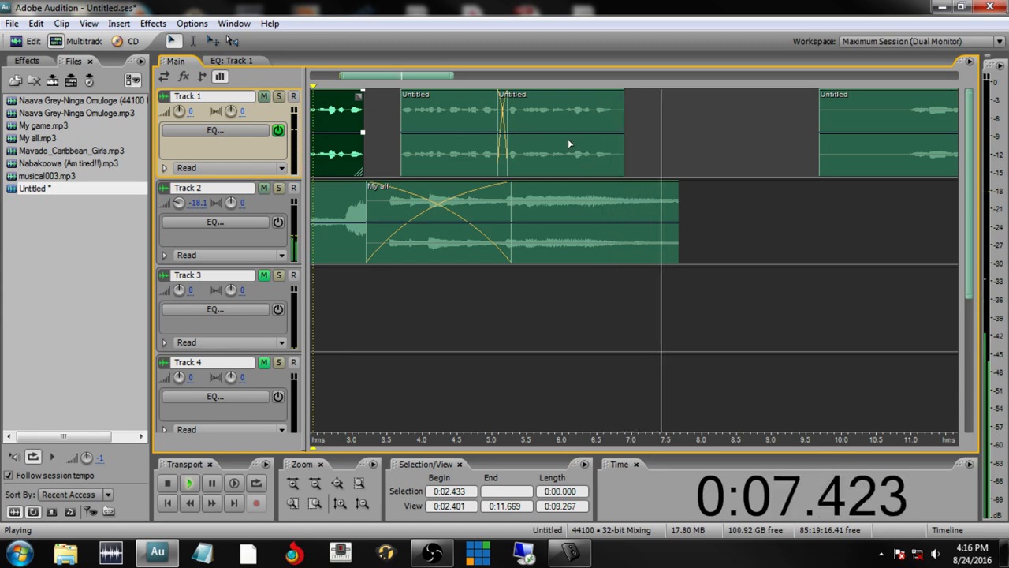
{"action": "key", "text": "space"}
Play the full Untitled recording on Track 1 from 11.055 s and 14.621 s to find the next vocal phrase
{"action": "left_click", "coordinate": [865, 119]}
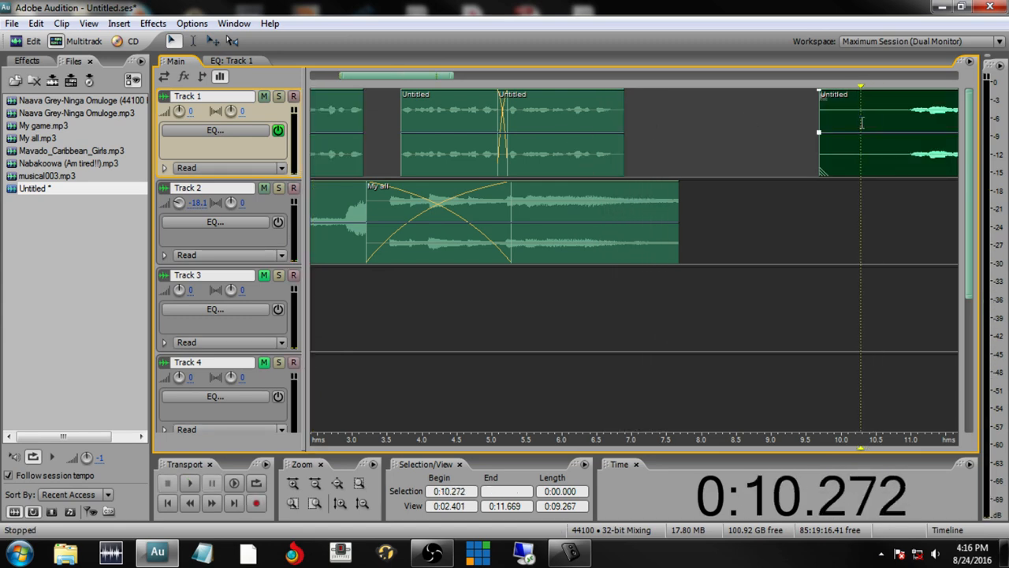
{"action": "left_click", "coordinate": [915, 120]}
{"action": "key", "text": "space"}
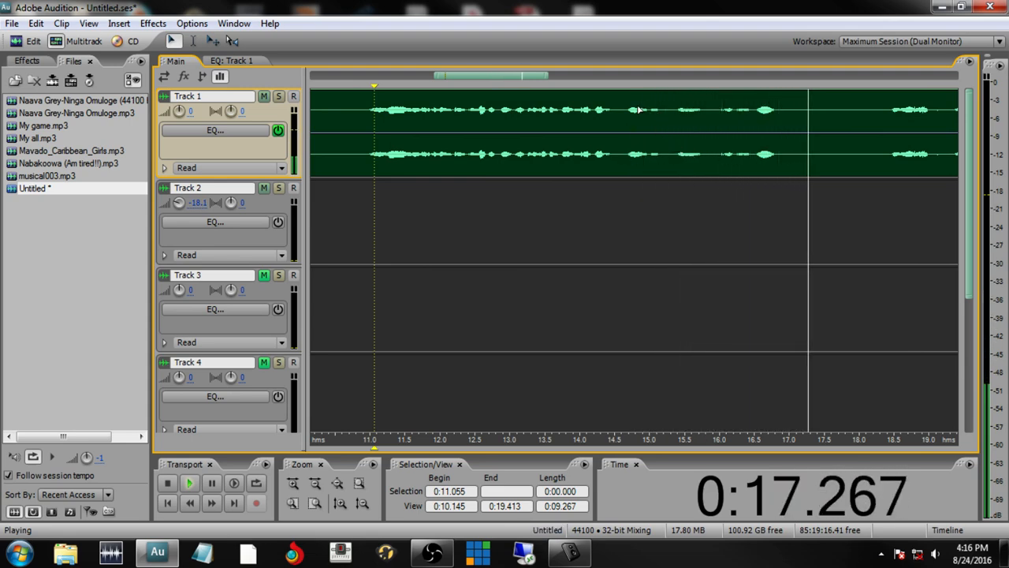
{"action": "key", "text": "space"}
{"action": "key", "text": "space"}
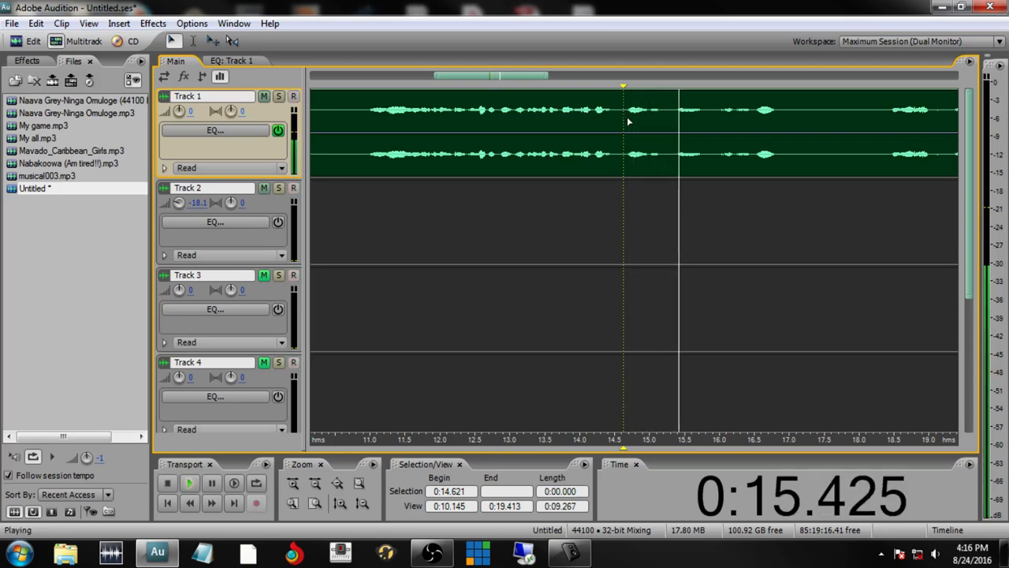
Copy the 14.631–17.000 s range of the full Untitled recording and paste it on Track 1 directly after the third vocal clip
{"action": "left_click_drag", "start_coordinate": [626, 119], "coordinate": [787, 119]}
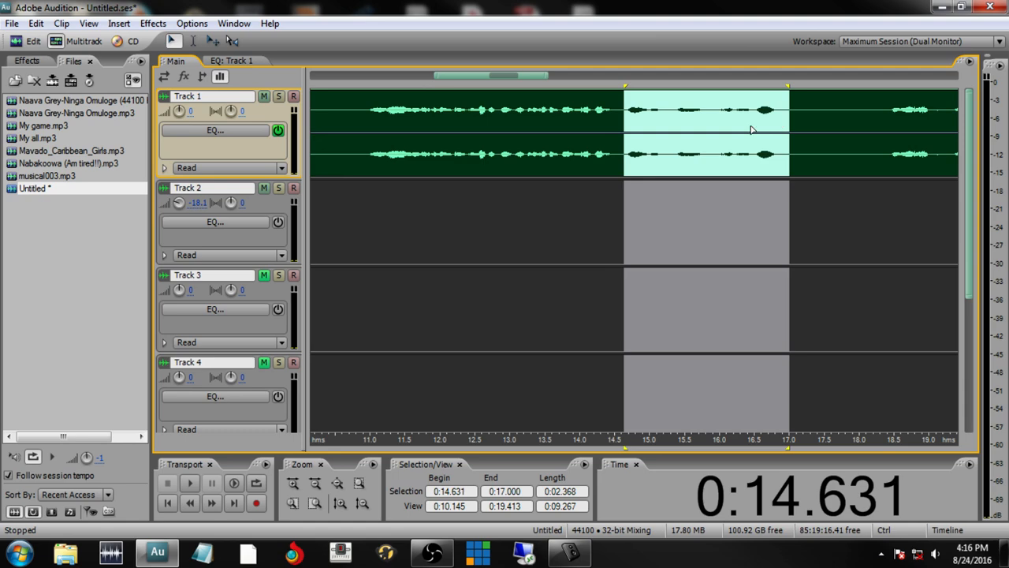
{"action": "left_click_drag", "start_coordinate": [449, 76], "coordinate": [371, 75]}
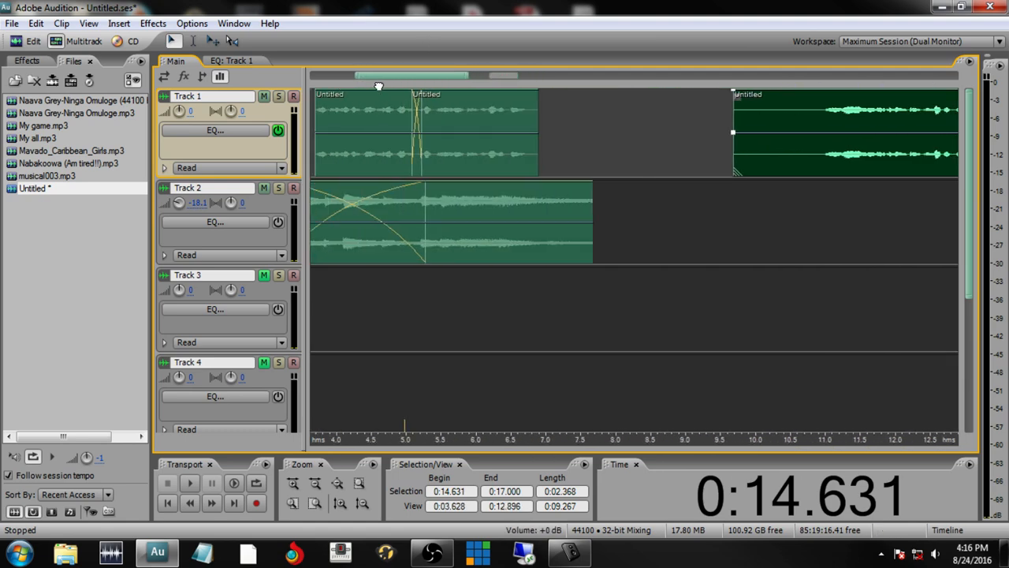
{"action": "right_click", "coordinate": [541, 118]}
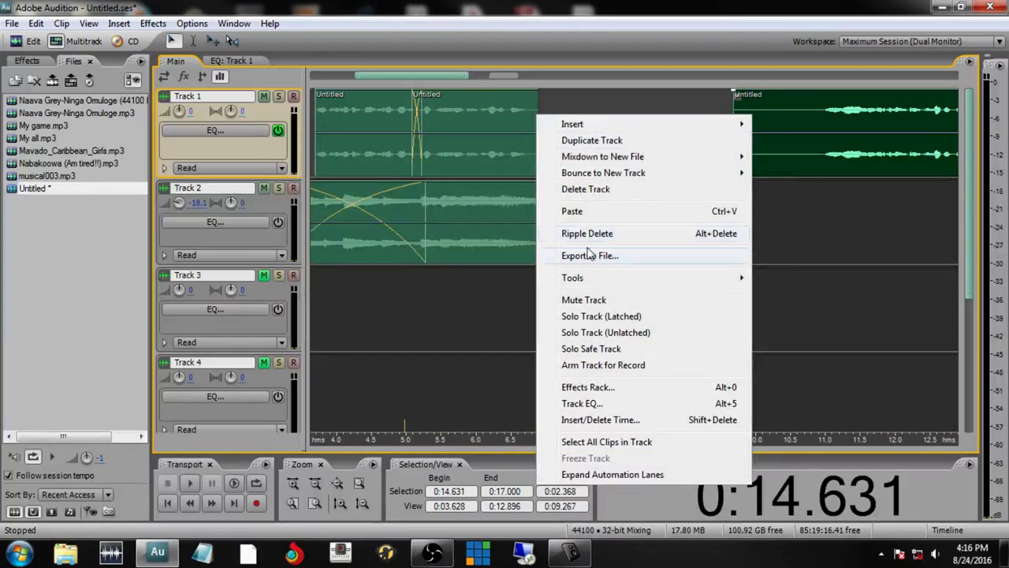
{"action": "left_click", "coordinate": [587, 215]}
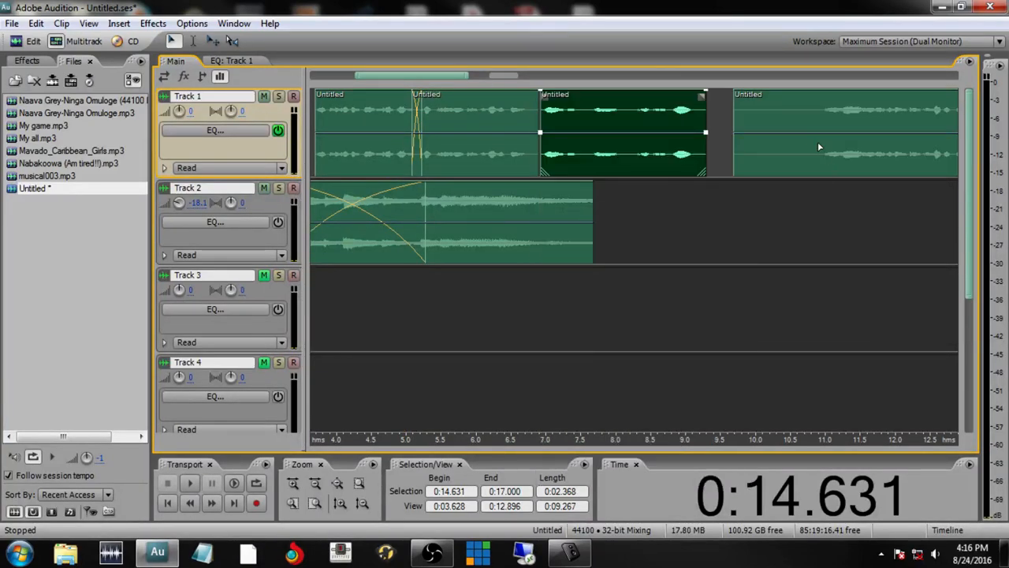
Delete the full Untitled recording from Track 1 and move the fourth vocal clip to 6.802 s, slightly overlapping the third
{"action": "left_click", "coordinate": [802, 118]}
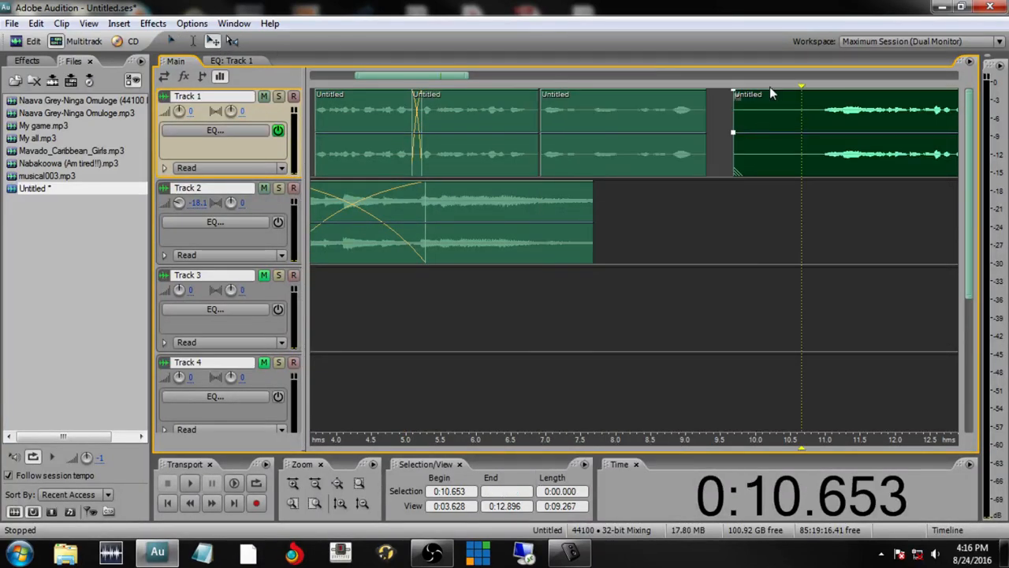
{"action": "key", "text": "Delete"}
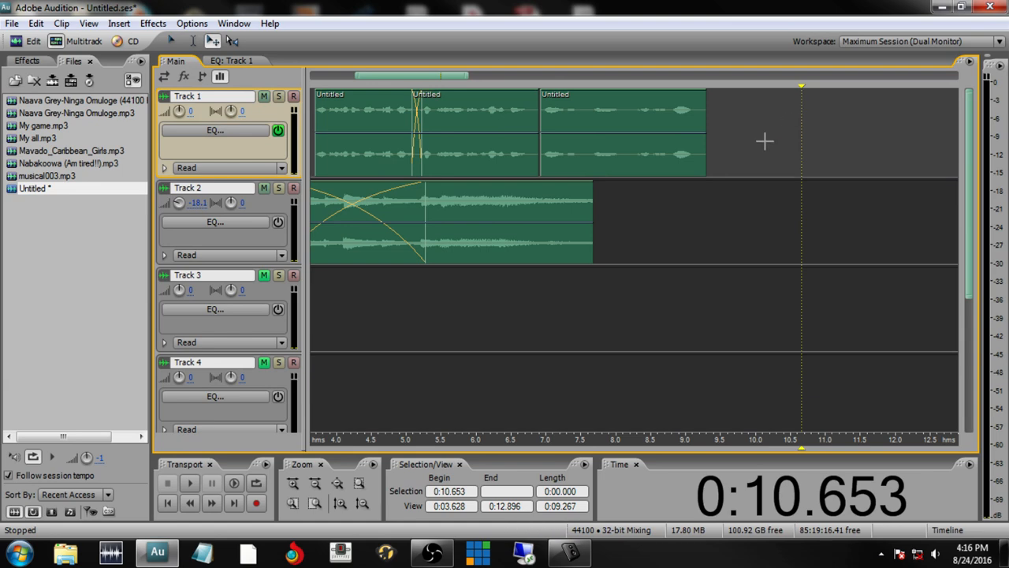
{"action": "left_click", "coordinate": [603, 124]}
{"action": "left_click_drag", "start_coordinate": [599, 124], "coordinate": [593, 124]}
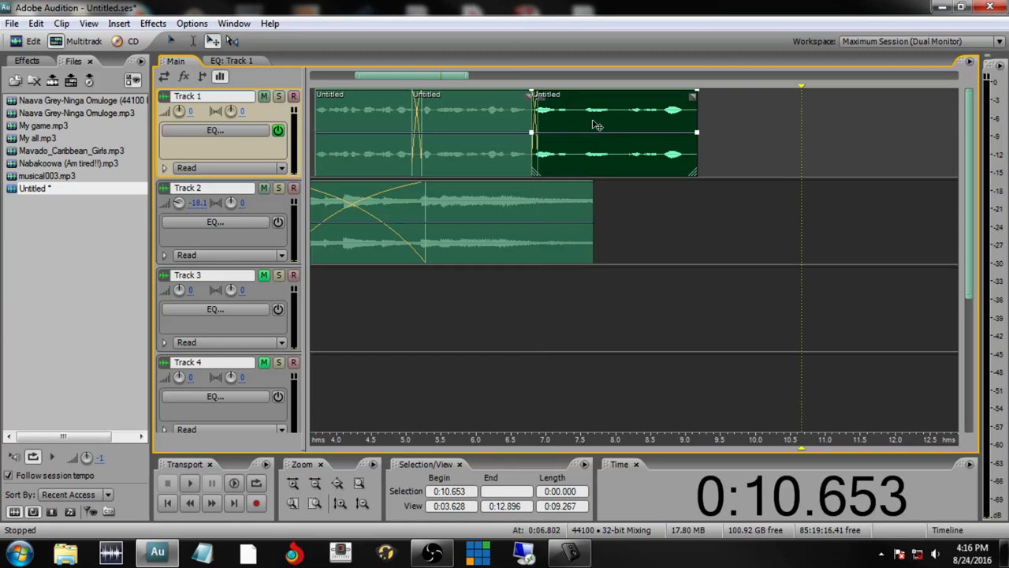
Play the session from the beginning to check the four vocal phrases against the song excerpts on Track 2
{"action": "left_click_drag", "start_coordinate": [440, 78], "coordinate": [395, 79]}
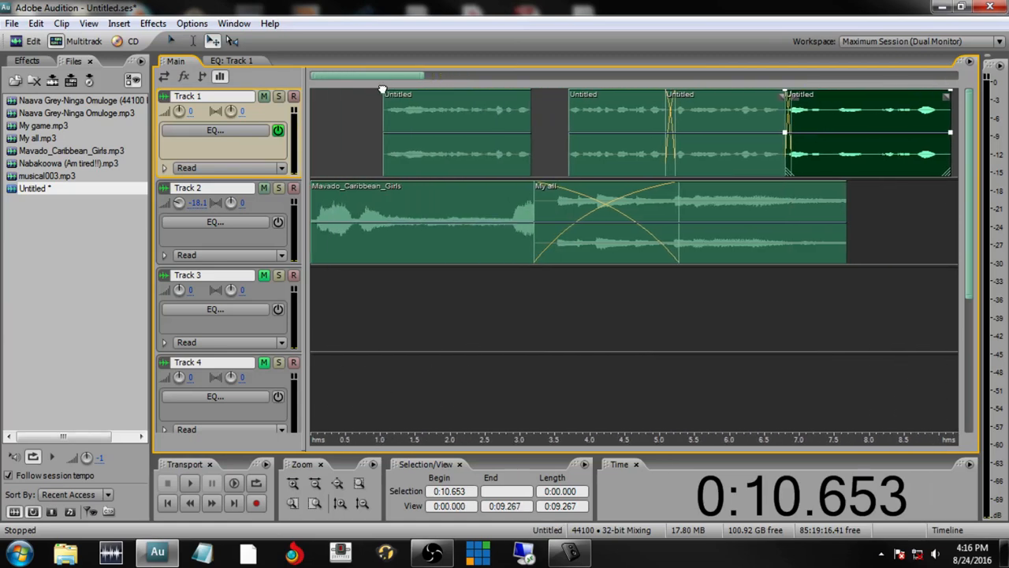
{"action": "left_click", "coordinate": [314, 118]}
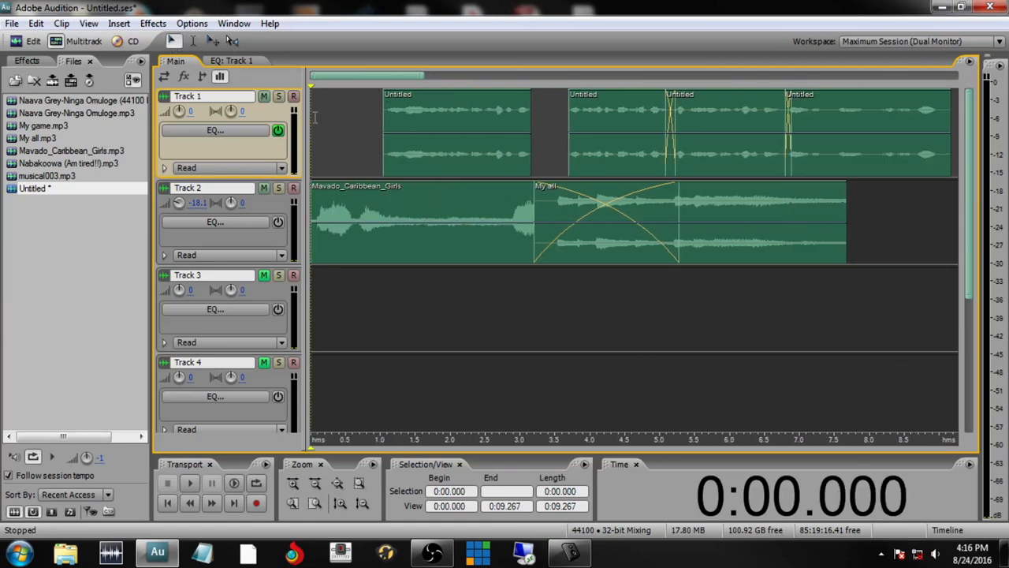
{"action": "key", "text": "space"}
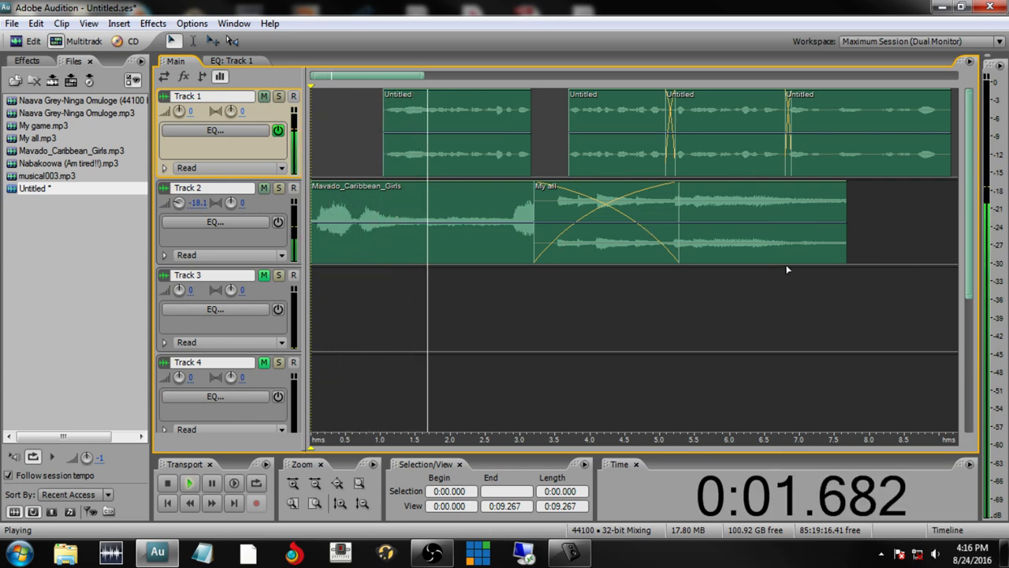
{"action": "left_click", "coordinate": [314, 483]}
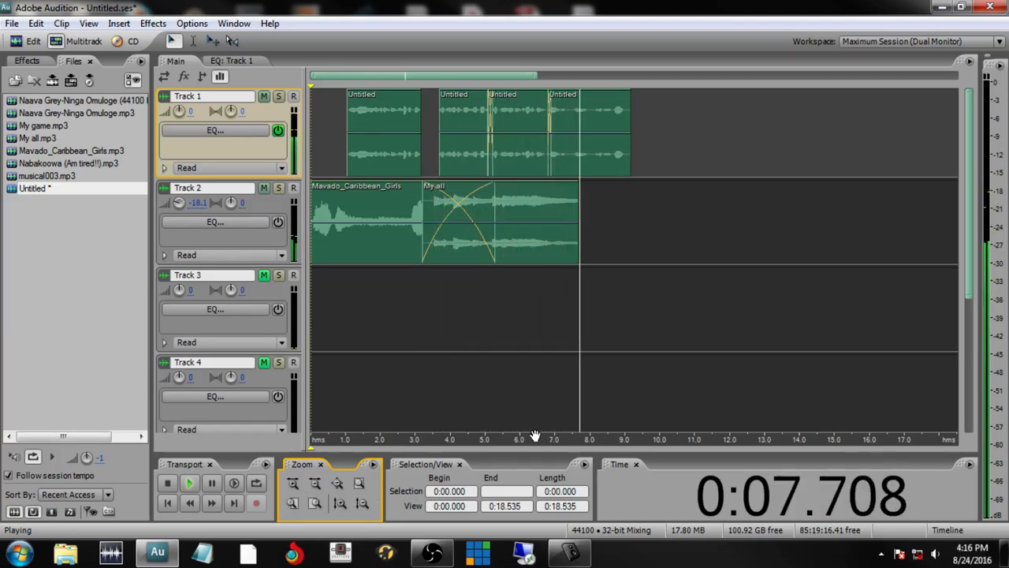
{"action": "key", "text": "space"}
Extend the end of the My all clip on Track 2 to about 10.0 s and add a curved fade-out to it
{"action": "left_click", "coordinate": [555, 204]}
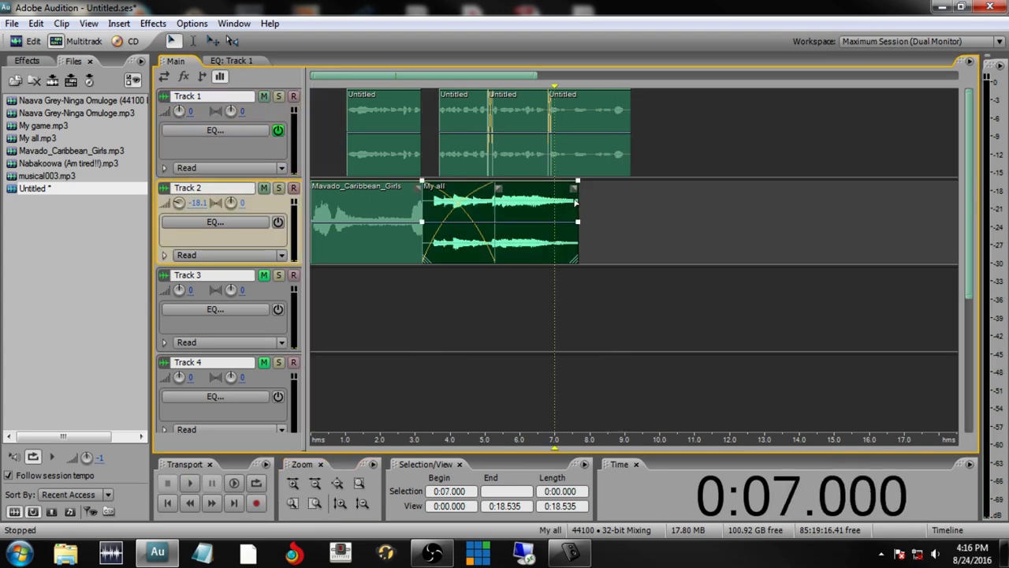
{"action": "left_click_drag", "start_coordinate": [579, 192], "coordinate": [659, 194]}
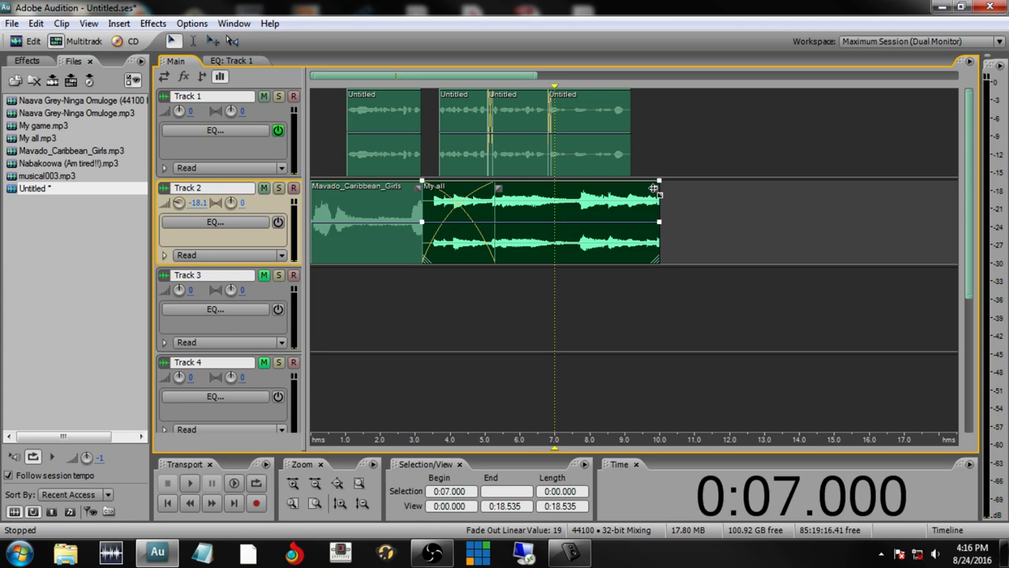
{"action": "left_click_drag", "start_coordinate": [653, 188], "coordinate": [604, 195]}
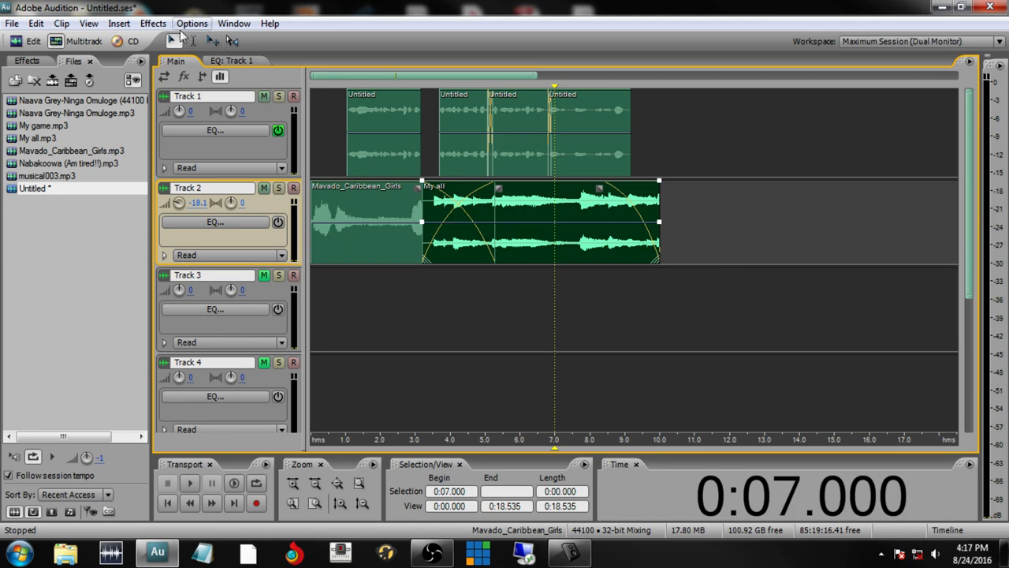
Play the session from the start to check the extended My all clip and its fade-out
{"action": "left_click", "coordinate": [312, 123]}
{"action": "key", "text": "space"}
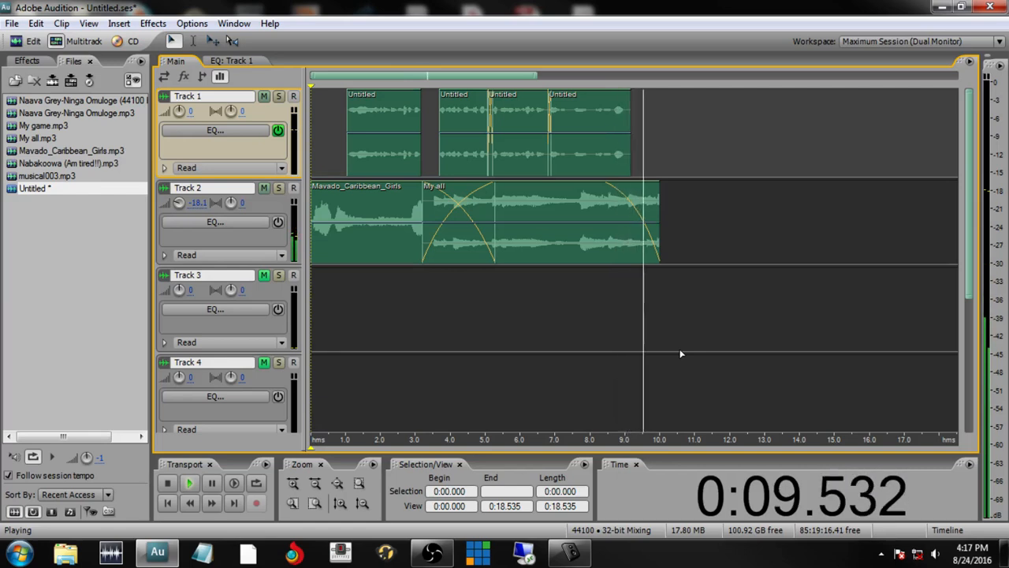
{"action": "left_click", "coordinate": [581, 146]}
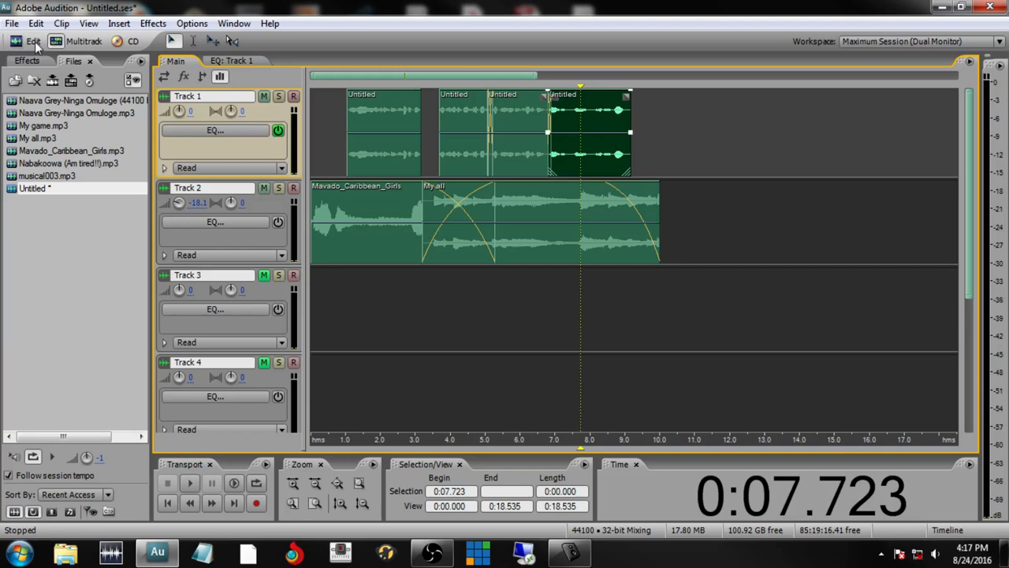
Open the first vocal clip from Track 1 in Edit view and raise the volume of its whole 1.047–3.157 s range
{"action": "left_click", "coordinate": [372, 127]}
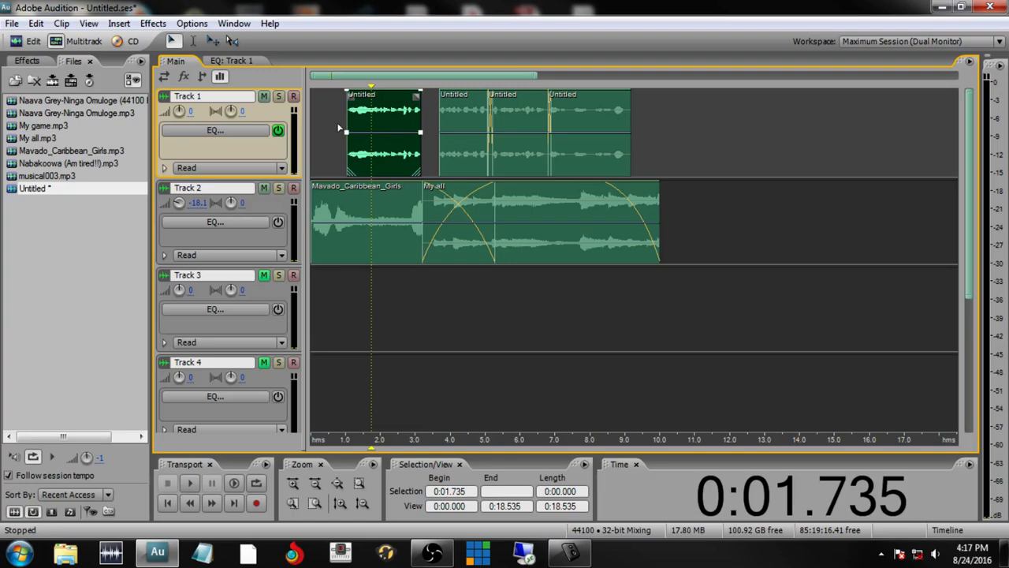
{"action": "left_click", "coordinate": [17, 41]}
{"action": "left_click", "coordinate": [507, 186]}
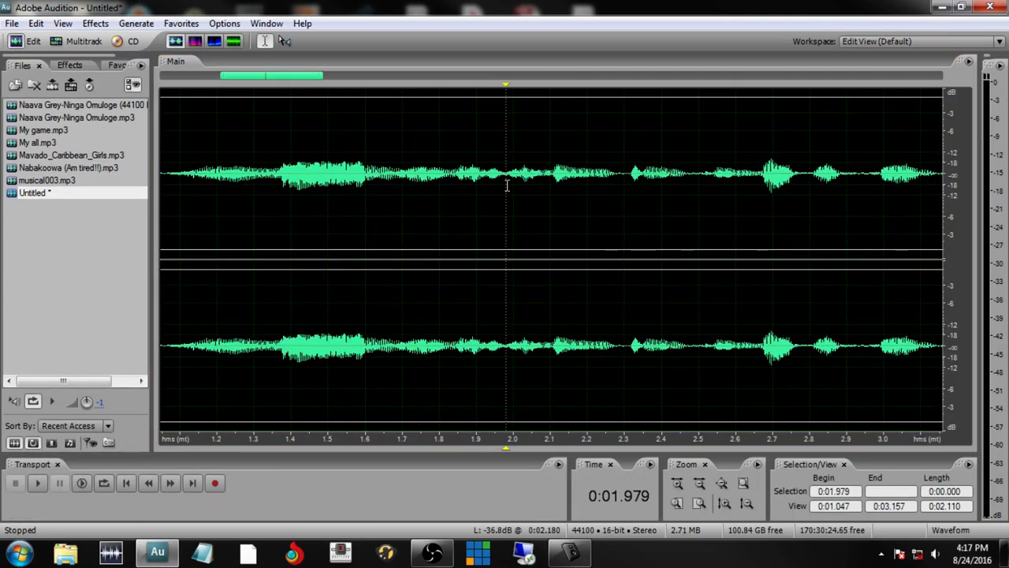
{"action": "left_click", "coordinate": [364, 183]}
{"action": "left_click", "coordinate": [23, 196]}
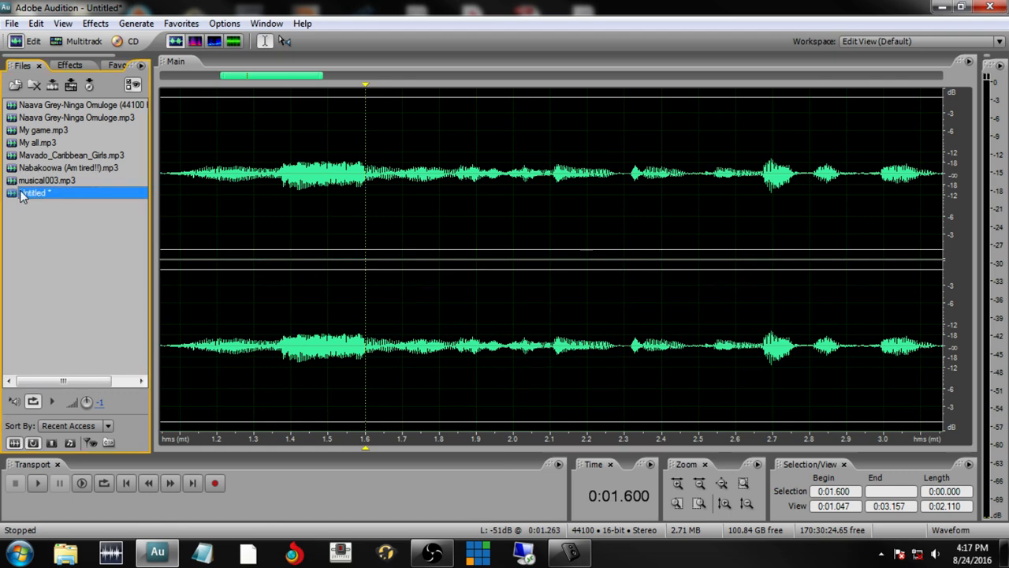
{"action": "left_click", "coordinate": [10, 209]}
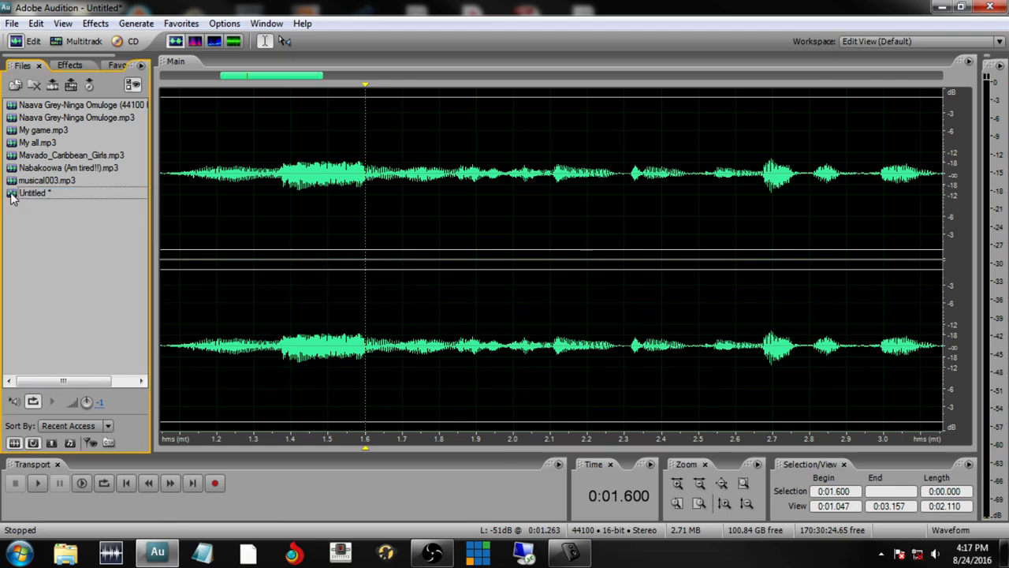
{"action": "left_click", "coordinate": [11, 197]}
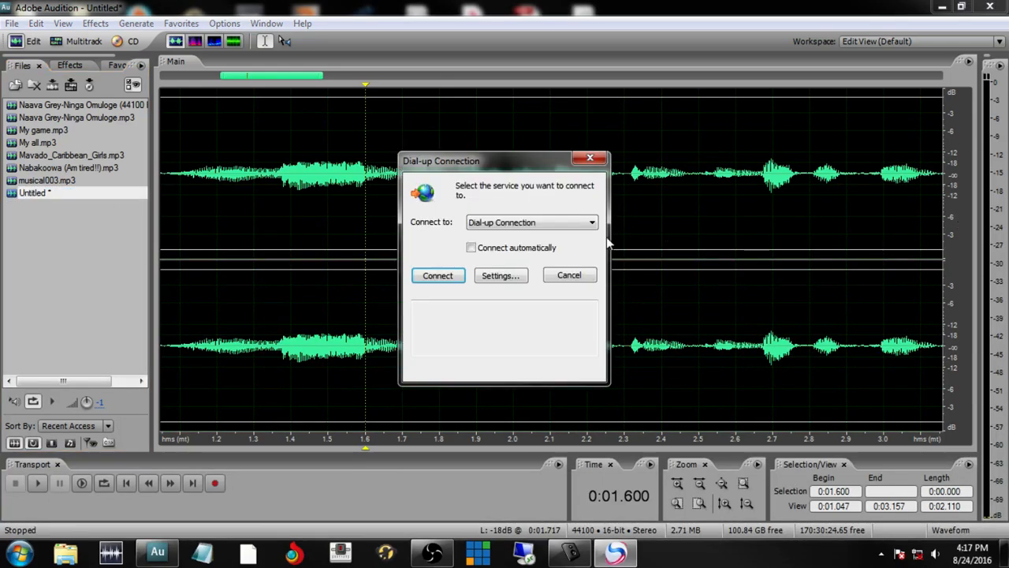
{"action": "left_click", "coordinate": [590, 158]}
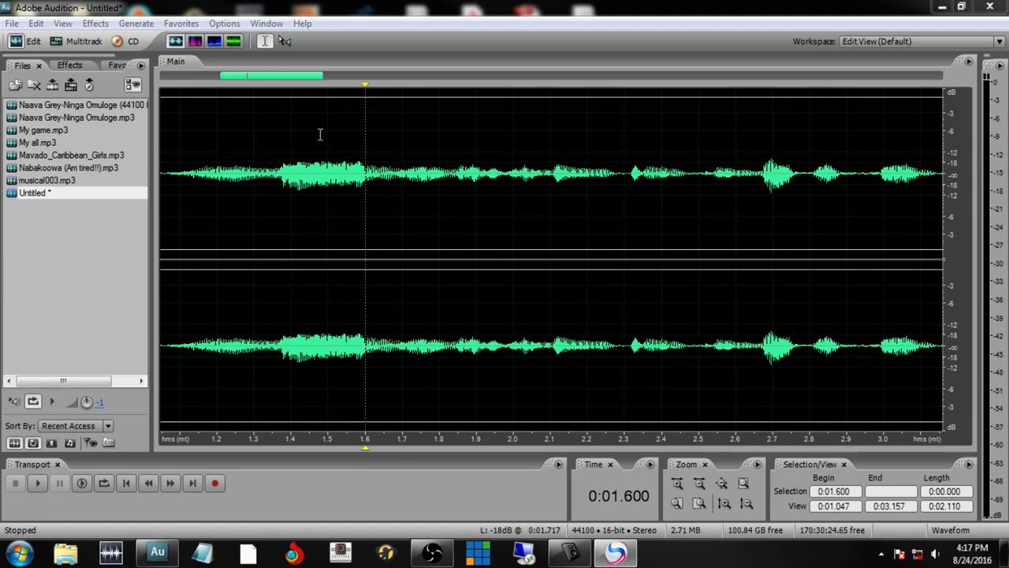
{"action": "double_click", "coordinate": [510, 172]}
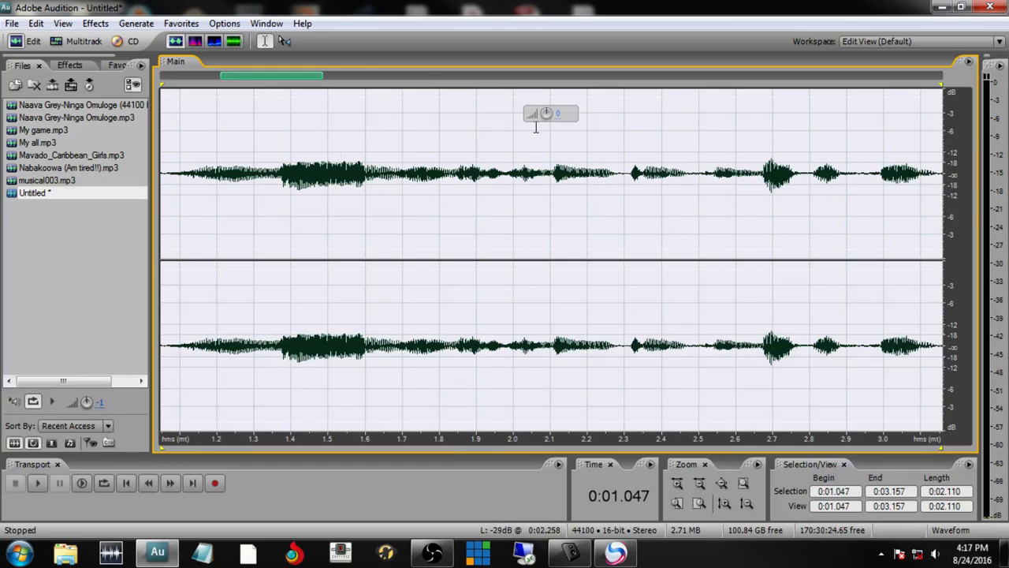
{"action": "left_click_drag", "start_coordinate": [545, 112], "coordinate": [554, 112]}
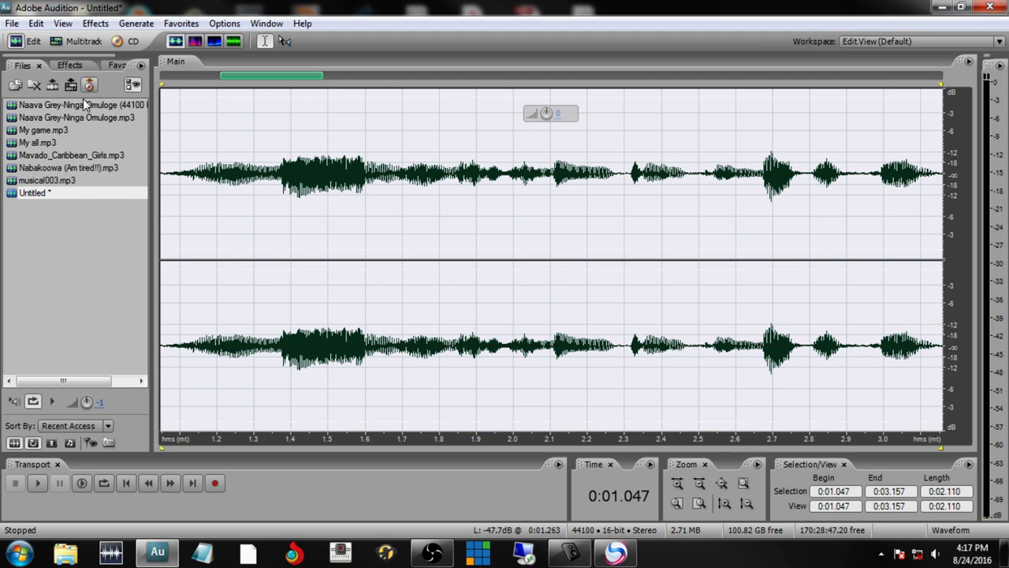
Try the Pitch Shifter on the selected vocal range, previewing it at -3, -7 and -4 semitones with 33 cents
{"action": "left_click", "coordinate": [91, 24]}
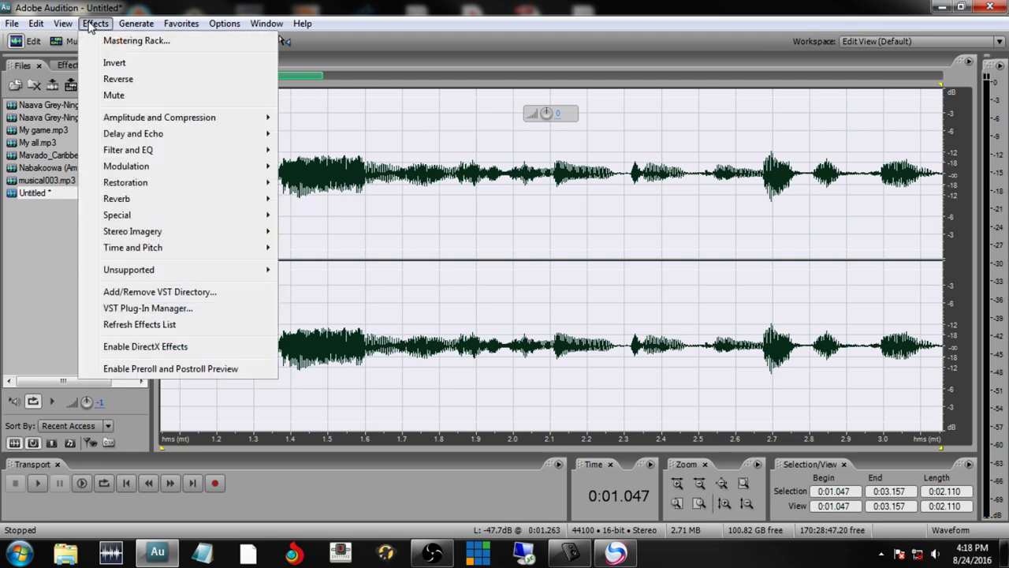
{"action": "mouse_move", "coordinate": [105, 270]}
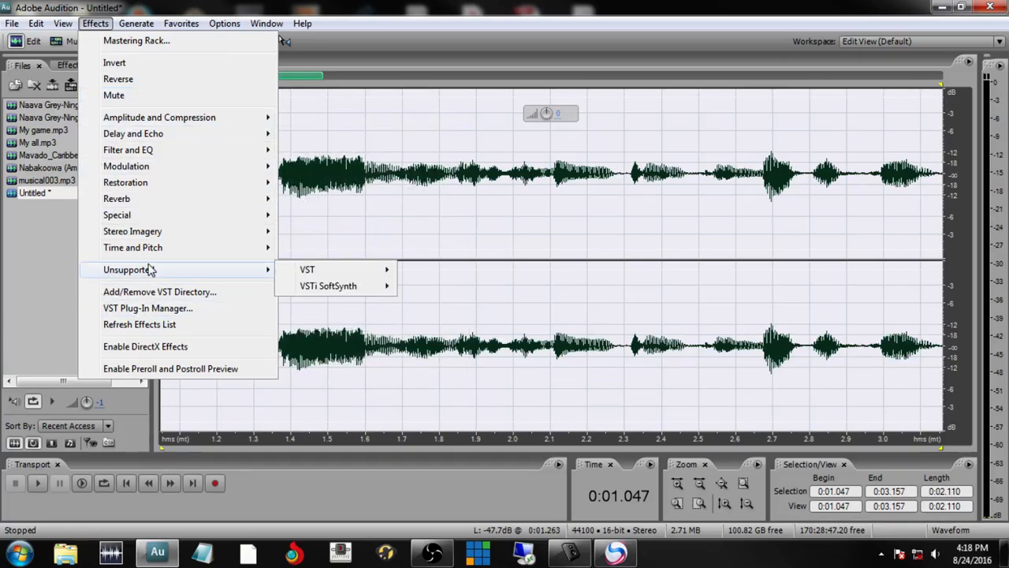
{"action": "mouse_move", "coordinate": [149, 251]}
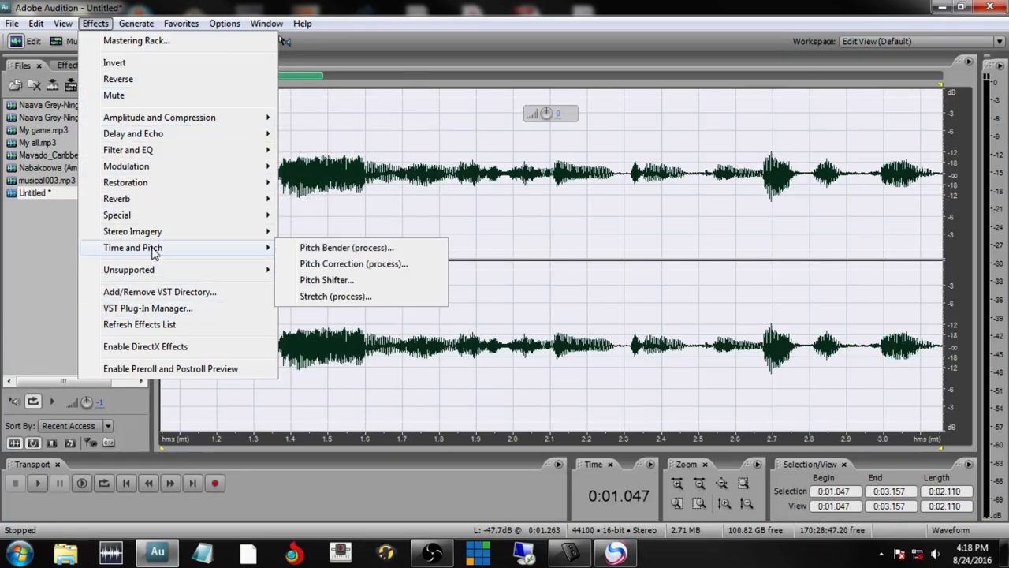
{"action": "left_click", "coordinate": [334, 283]}
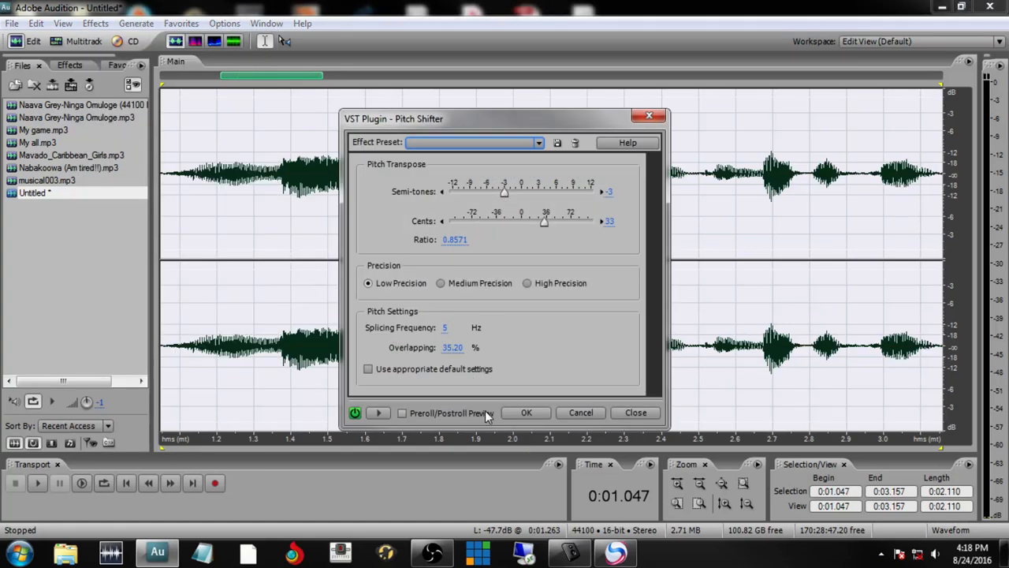
{"action": "left_click", "coordinate": [378, 413]}
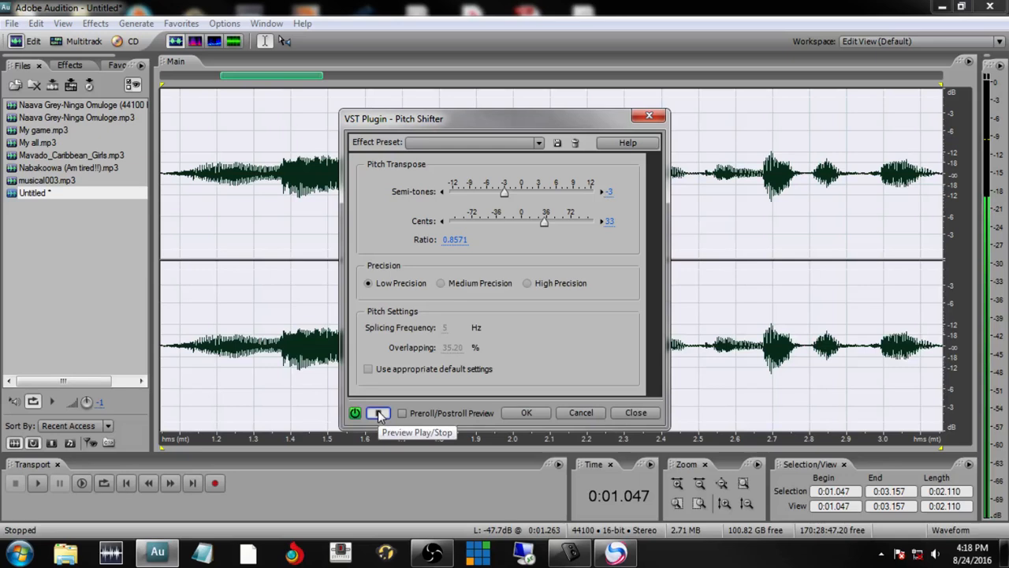
{"action": "left_click", "coordinate": [377, 414]}
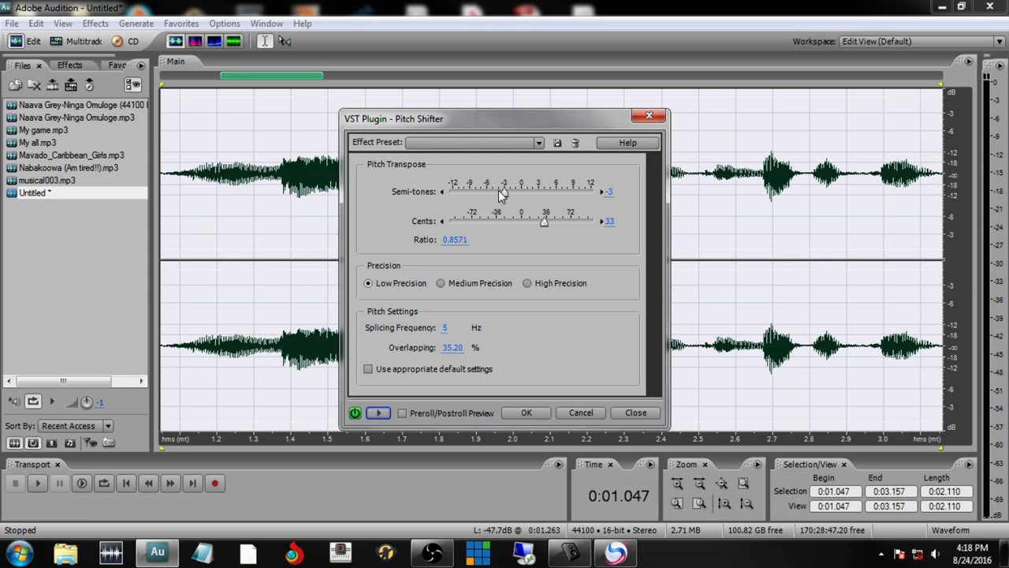
{"action": "left_click_drag", "start_coordinate": [506, 196], "coordinate": [494, 197]}
{"action": "left_click", "coordinate": [377, 413]}
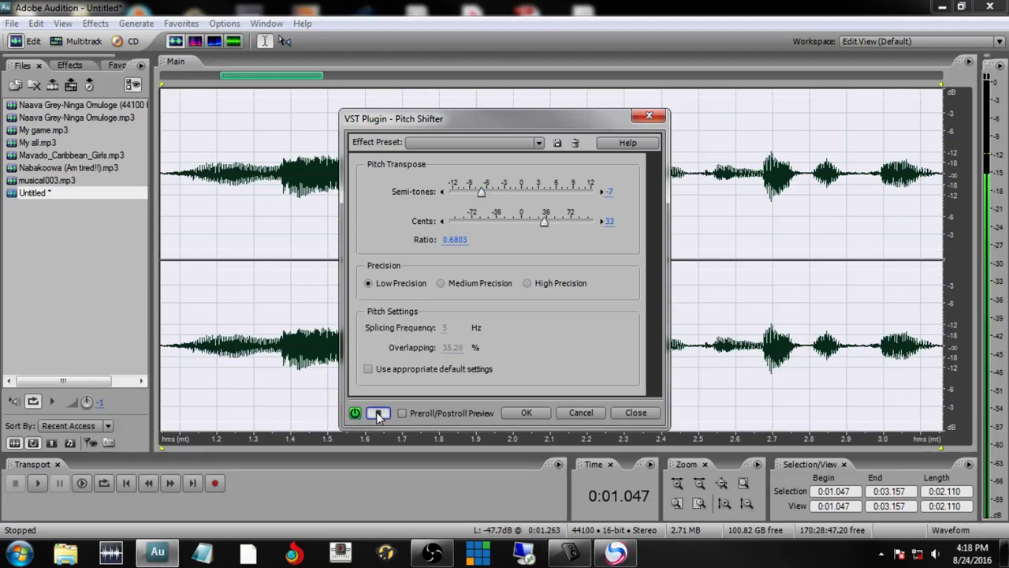
{"action": "left_click_drag", "start_coordinate": [482, 196], "coordinate": [500, 197]}
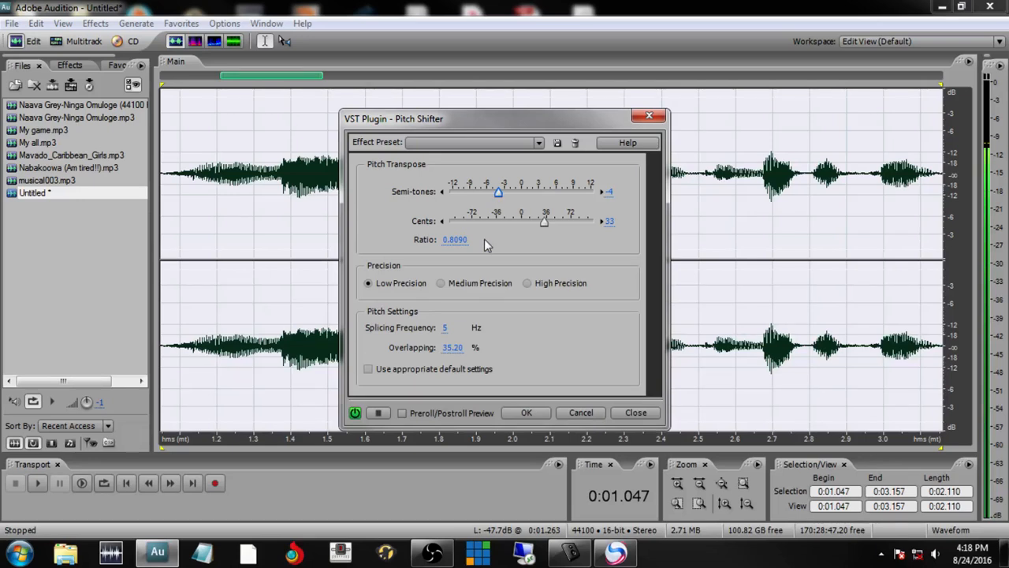
{"action": "left_click", "coordinate": [386, 415]}
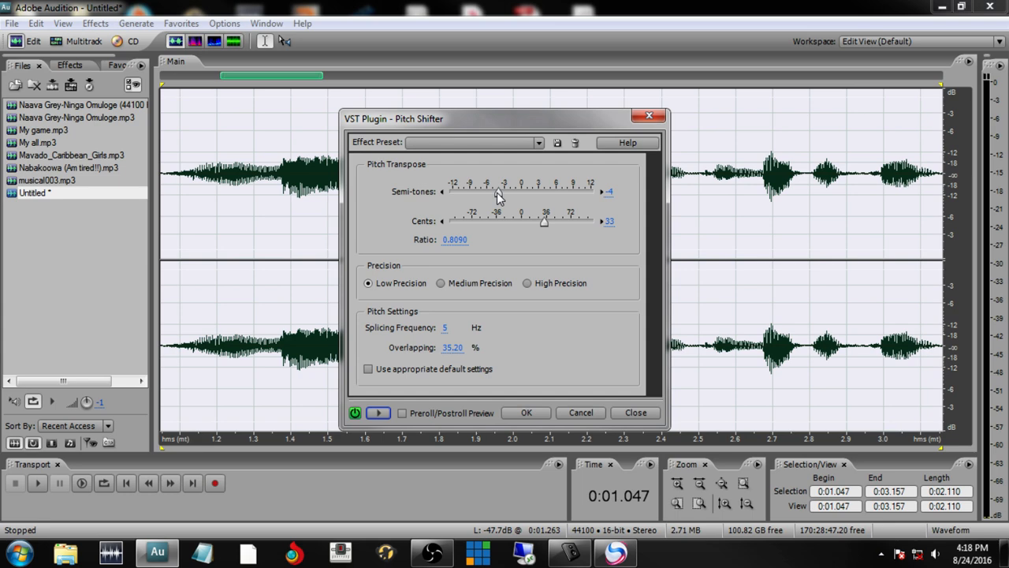
Try the pitch shift at 12 semitones, previewing it with 33 cents and with -100 cents
{"action": "left_click_drag", "start_coordinate": [497, 192], "coordinate": [591, 193]}
{"action": "left_click", "coordinate": [382, 413]}
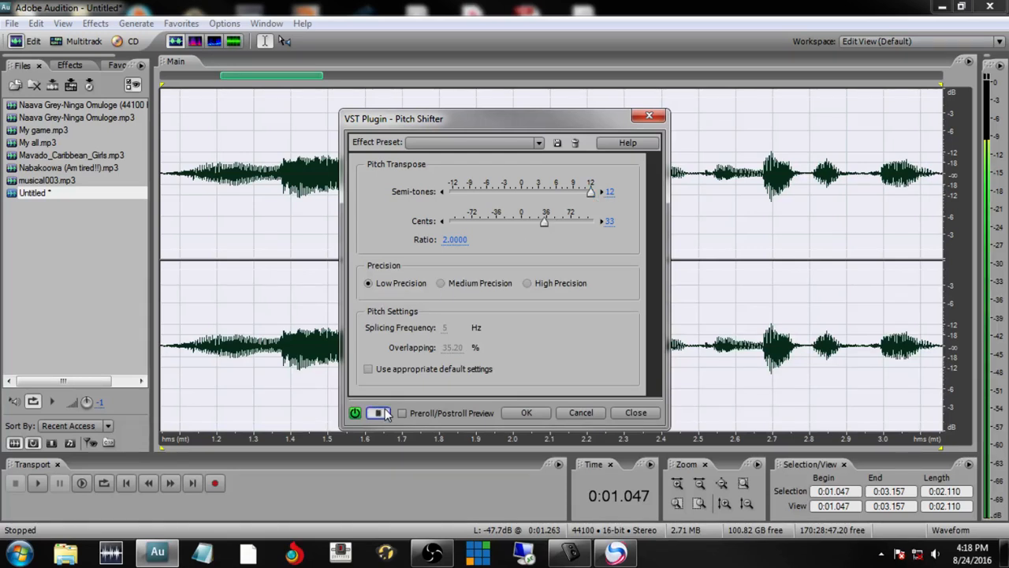
{"action": "left_click", "coordinate": [380, 413]}
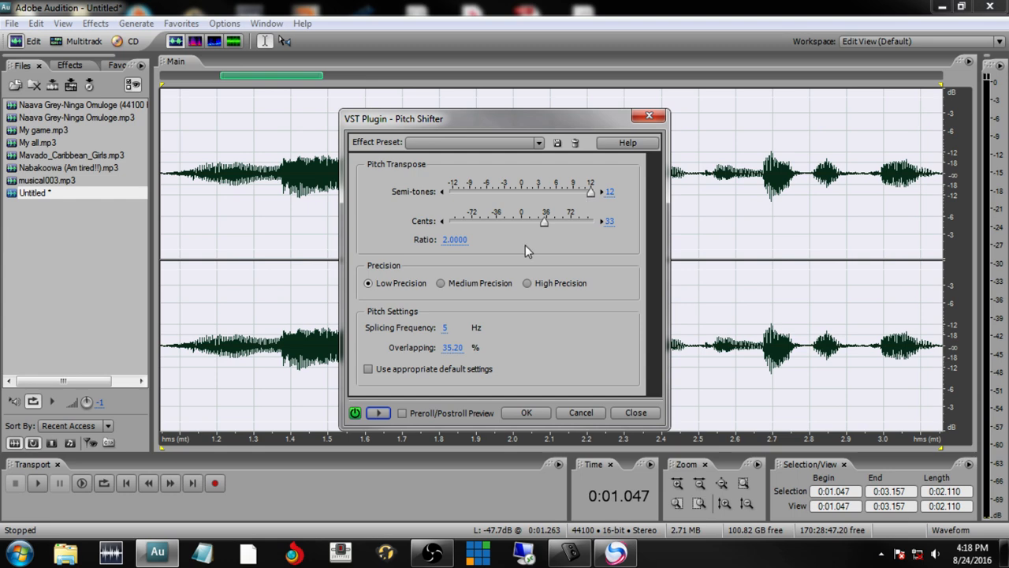
{"action": "left_click_drag", "start_coordinate": [543, 225], "coordinate": [592, 225]}
{"action": "left_click_drag", "start_coordinate": [591, 224], "coordinate": [463, 230]}
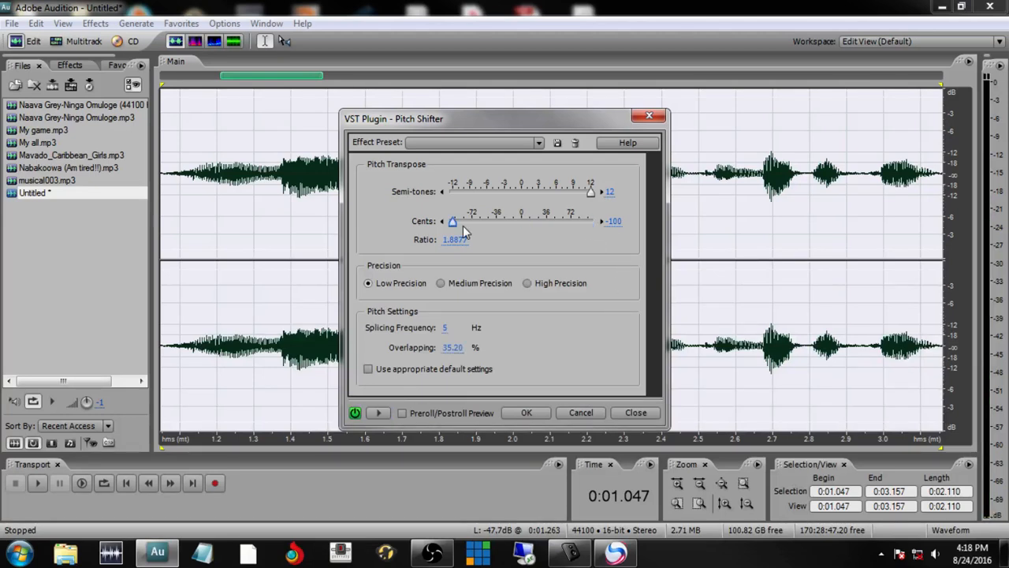
{"action": "left_click", "coordinate": [379, 413]}
{"action": "left_click", "coordinate": [379, 414]}
Try the pitch shift at 0 semitones and -2 cents, preview it, and discard the effect
{"action": "left_click_drag", "start_coordinate": [594, 195], "coordinate": [522, 197]}
{"action": "left_click_drag", "start_coordinate": [454, 227], "coordinate": [522, 235]}
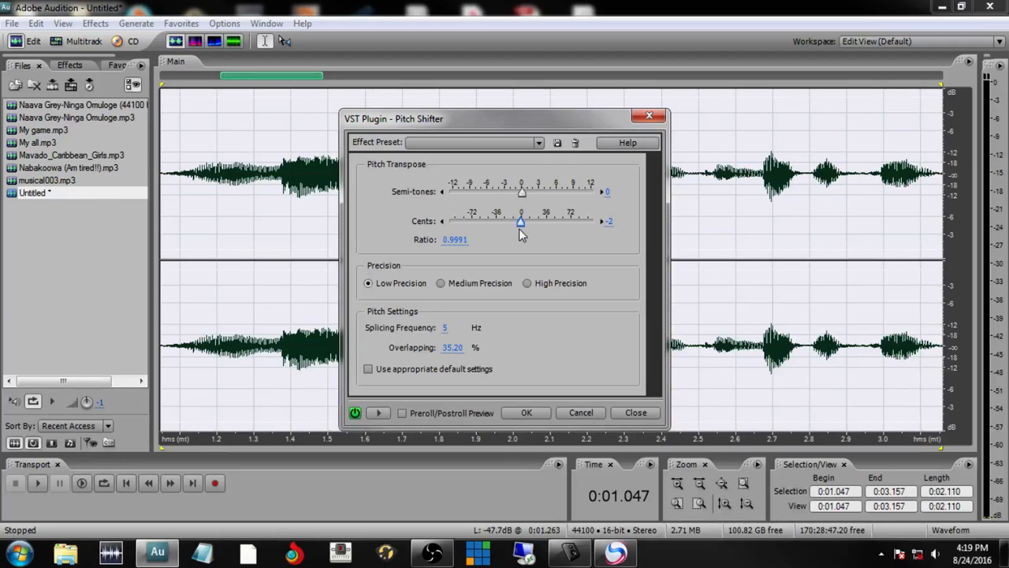
{"action": "left_click", "coordinate": [378, 413]}
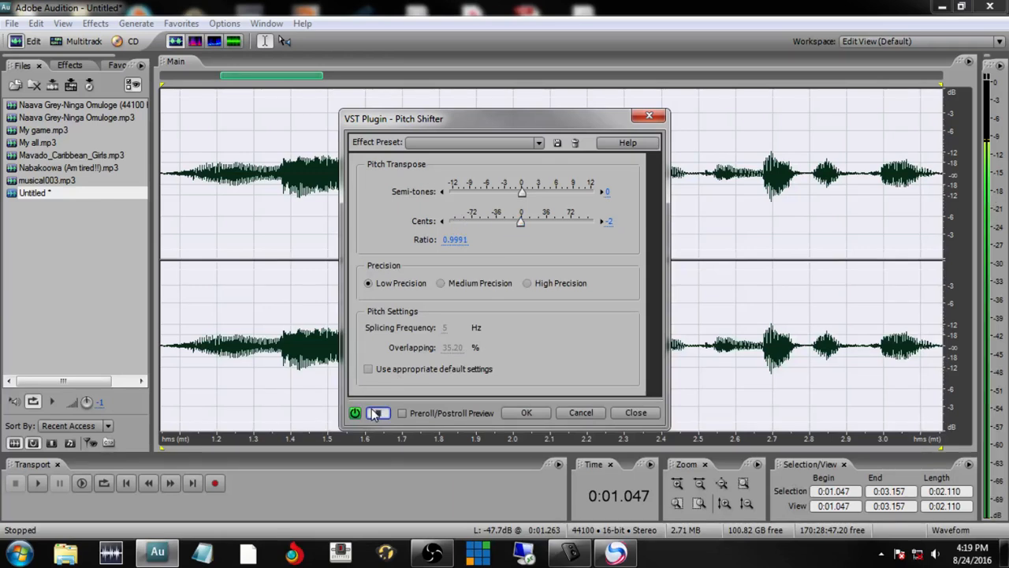
{"action": "left_click", "coordinate": [378, 413]}
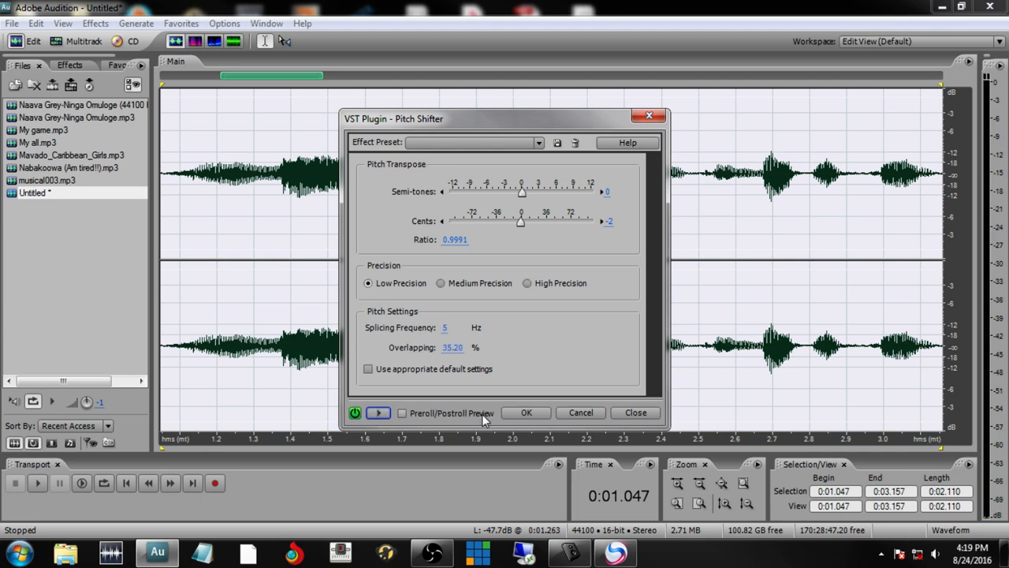
{"action": "left_click", "coordinate": [581, 412]}
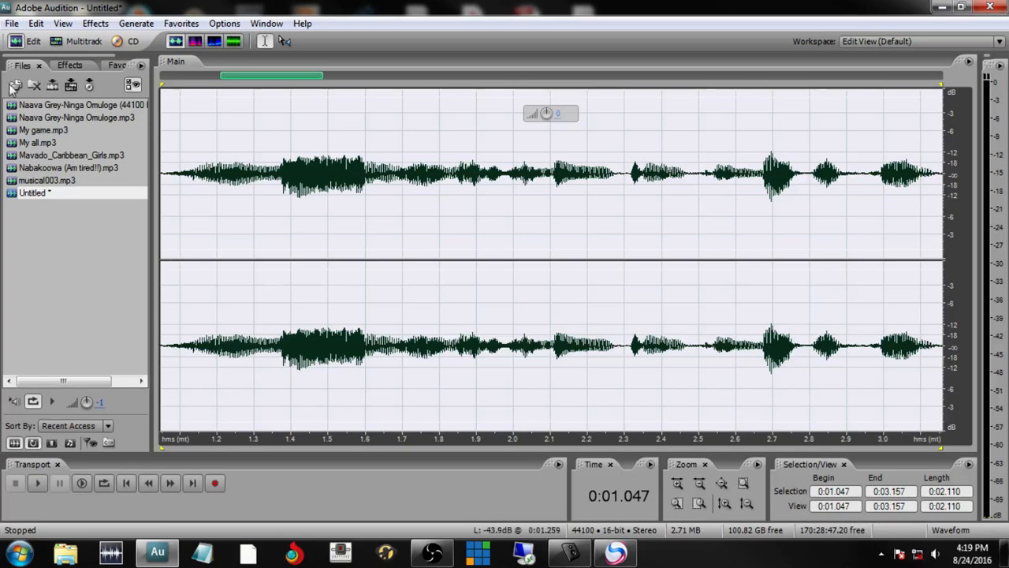
Return to the multitrack session and open the equalizer of Track 1
{"action": "left_click", "coordinate": [71, 41]}
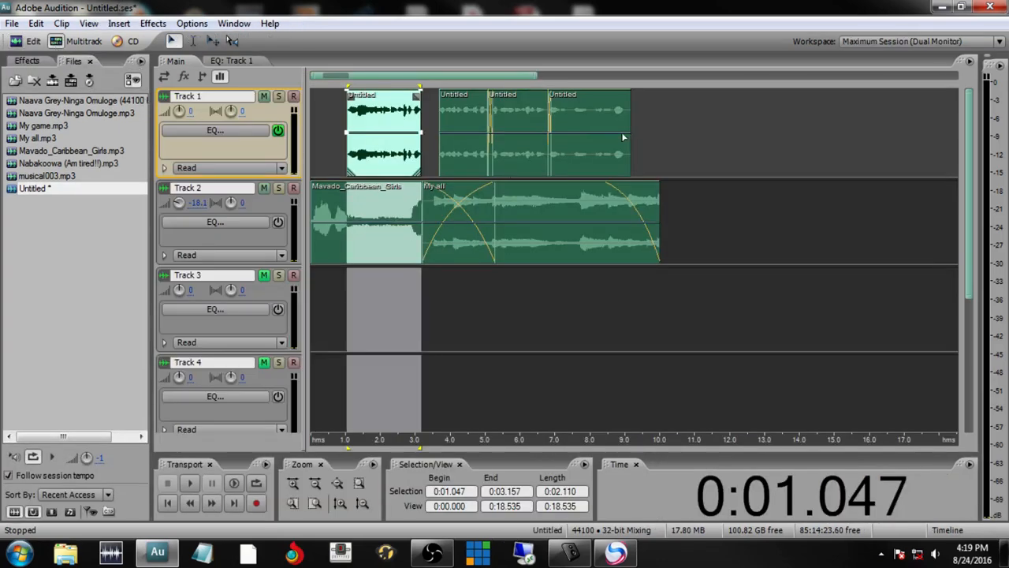
{"action": "left_click", "coordinate": [669, 134]}
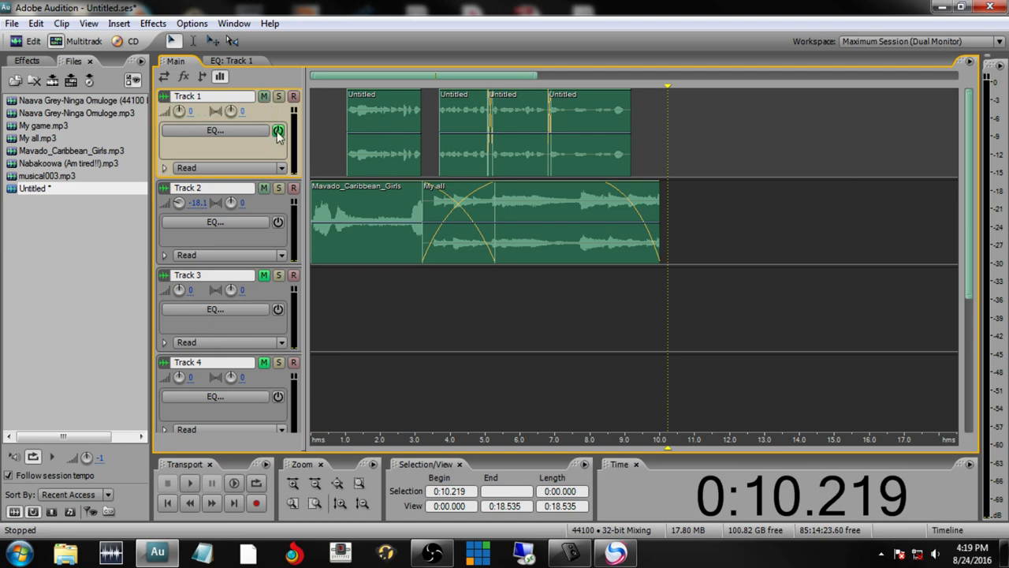
{"action": "left_click", "coordinate": [214, 130]}
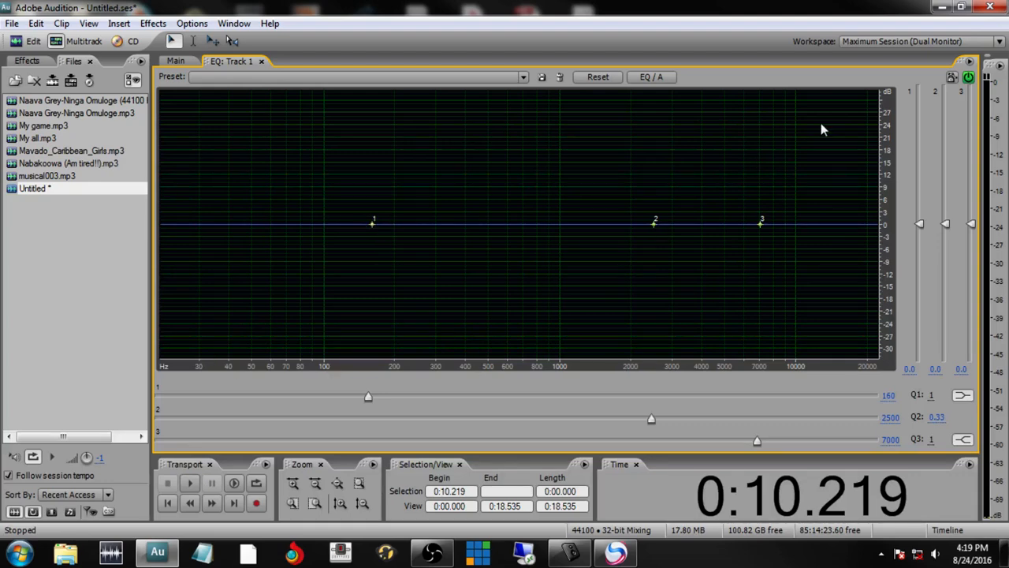
{"action": "key", "text": "space"}
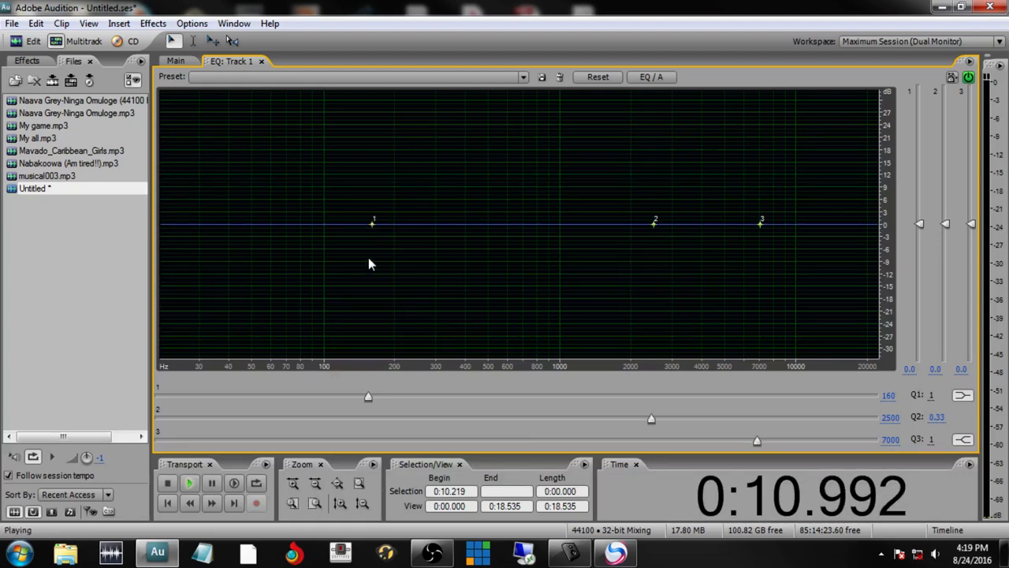
{"action": "key", "text": "space"}
Play the session from the start to hear Track 1 with its flat EQ curve
{"action": "left_click", "coordinate": [175, 61]}
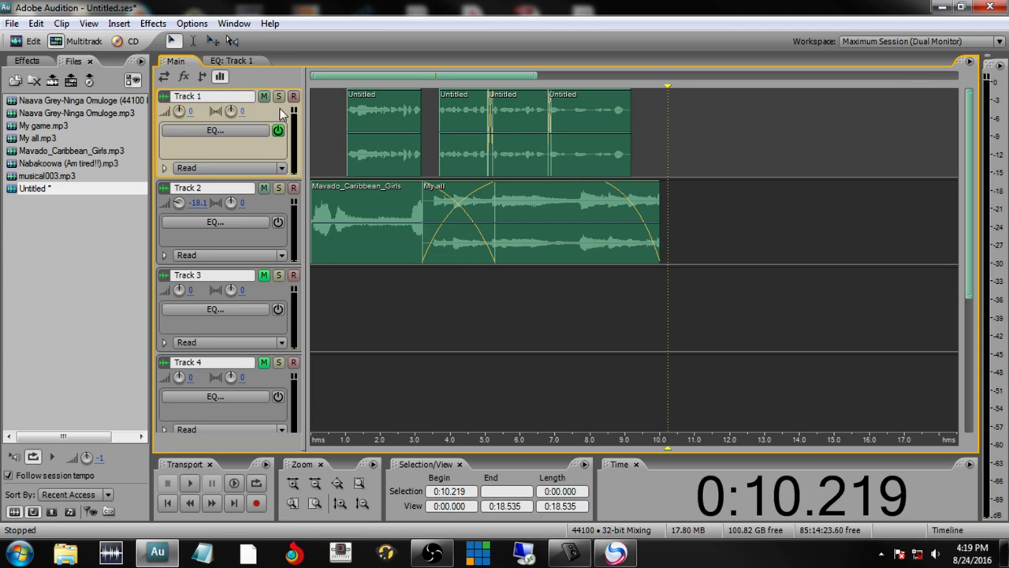
{"action": "left_click", "coordinate": [310, 108]}
{"action": "left_click", "coordinate": [227, 61]}
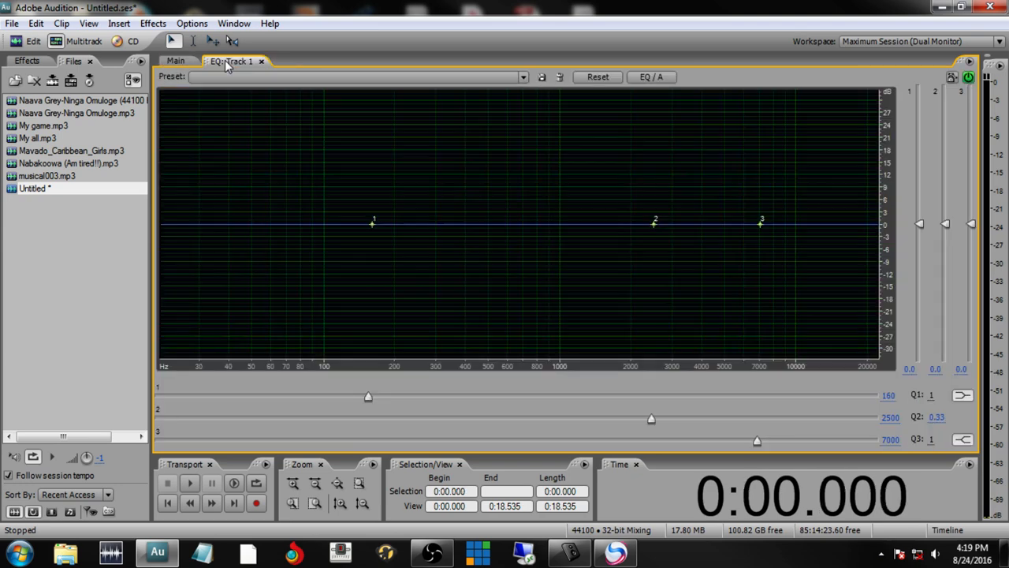
{"action": "key", "text": "space"}
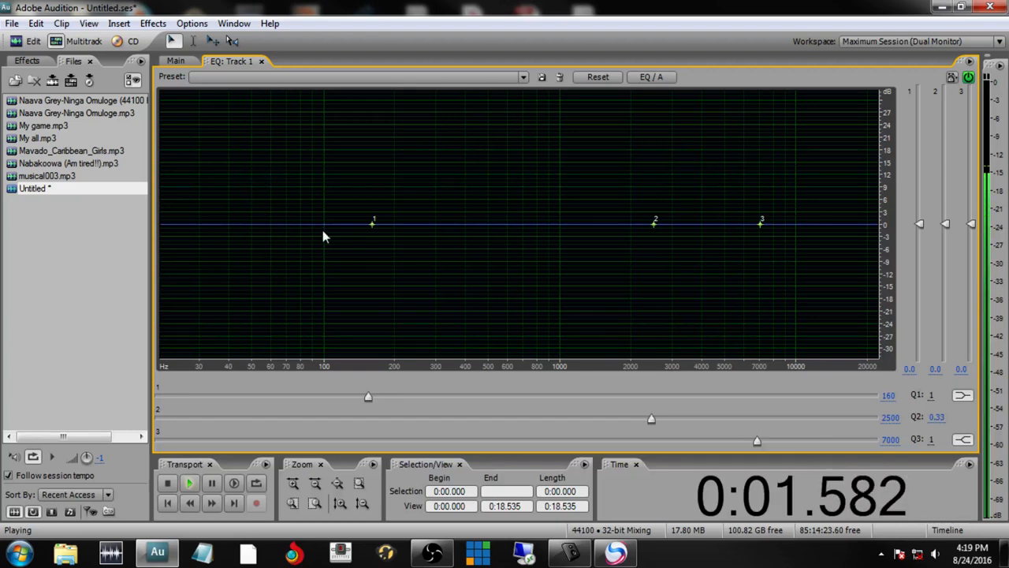
{"action": "key", "text": "space"}
Boost EQ band 1 on Track 1 to about 12.6 dB at 145 Hz and audition it
{"action": "left_click_drag", "start_coordinate": [377, 230], "coordinate": [363, 177]}
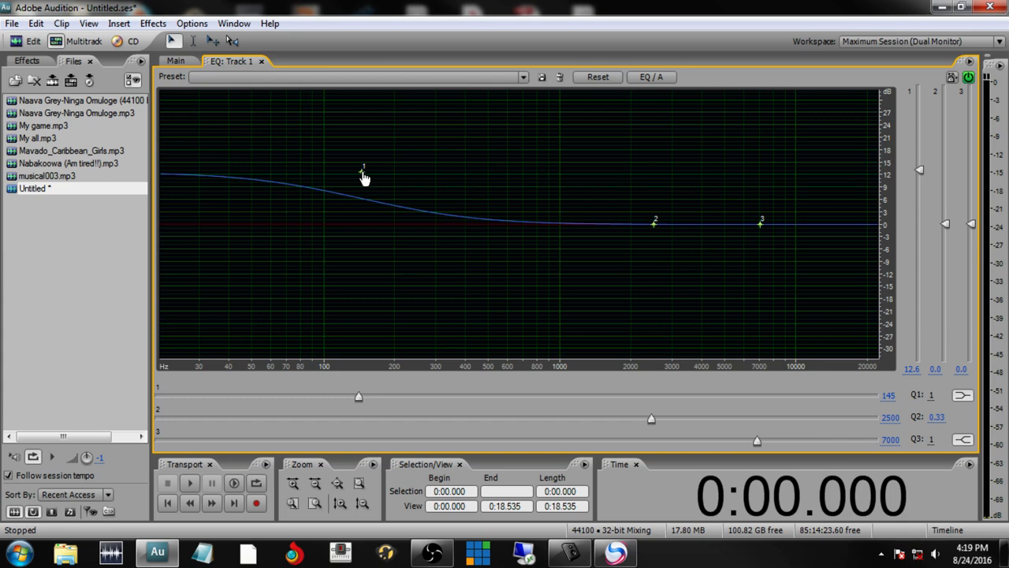
{"action": "key", "text": "space"}
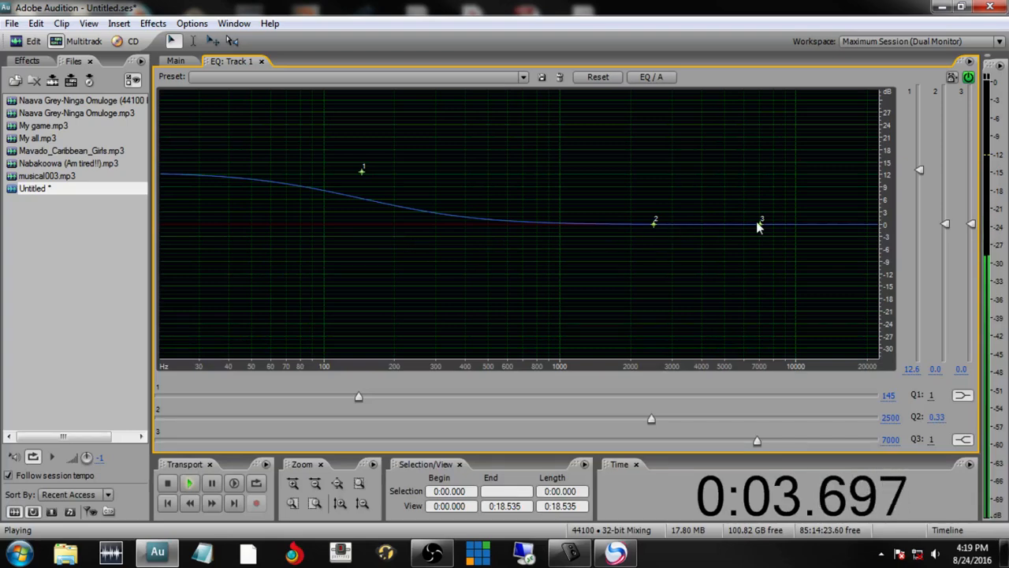
{"action": "key", "text": "space"}
Raise EQ band 3 to about 14.8 dB at 8470 Hz and band 2 to about 10.1 dB at 1230 Hz during playback
{"action": "left_click_drag", "start_coordinate": [765, 231], "coordinate": [782, 170]}
{"action": "key", "text": "space"}
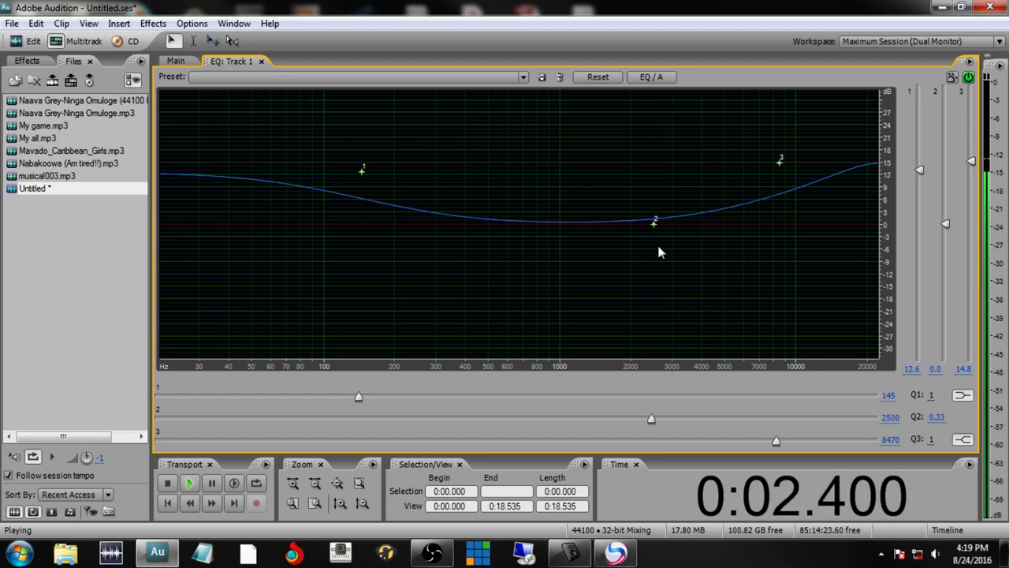
{"action": "left_click_drag", "start_coordinate": [655, 225], "coordinate": [584, 187]}
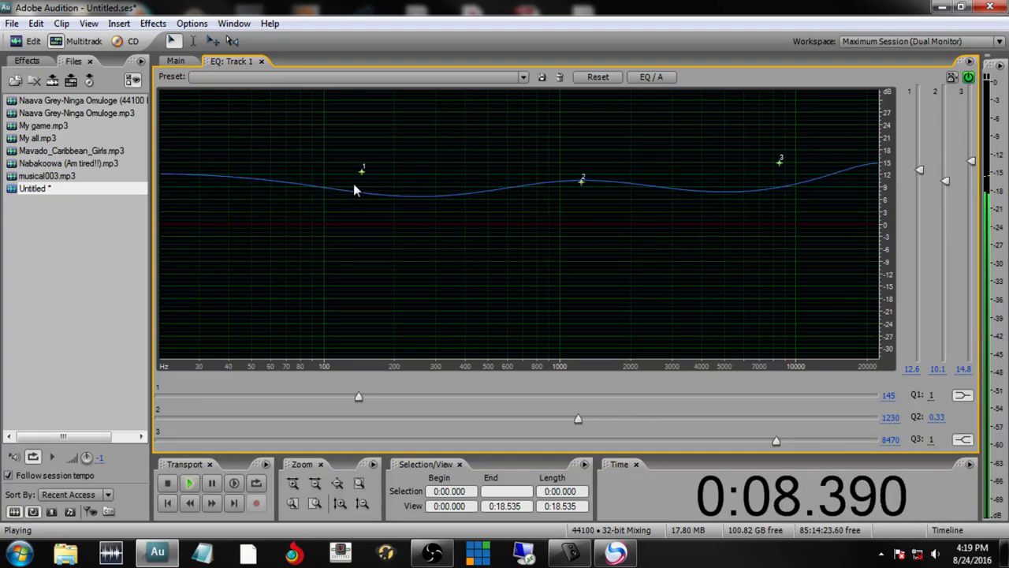
Try cutting EQ band 1 to about -15.1 dB at 118 Hz and play the session from the start
{"action": "key", "text": "space"}
{"action": "left_click_drag", "start_coordinate": [363, 172], "coordinate": [342, 288]}
{"action": "key", "text": "space"}
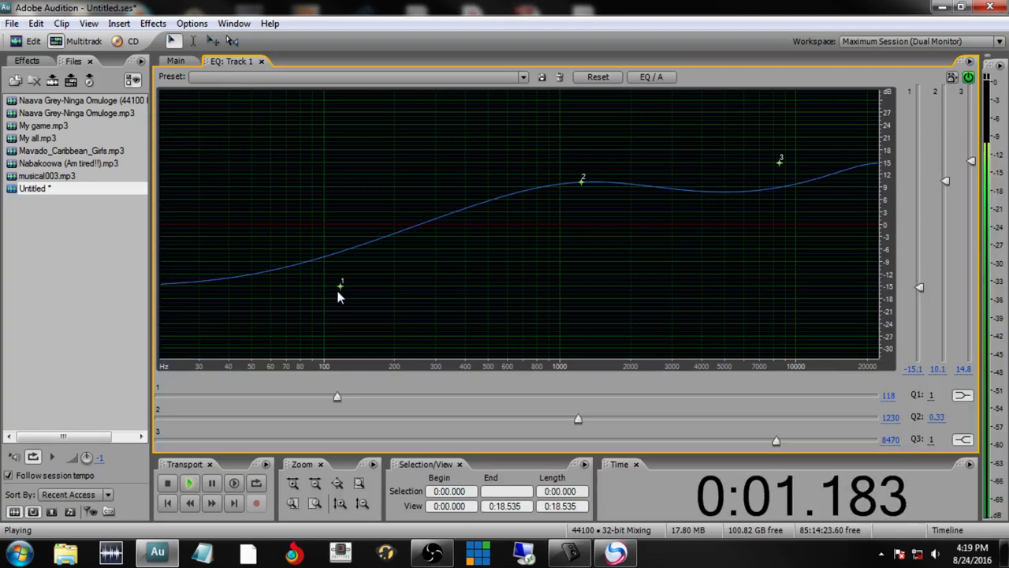
Set EQ band 1 to about 12.8 dB at 101 Hz and band 3 to about 17.3 dB while listening
{"action": "left_click_drag", "start_coordinate": [342, 289], "coordinate": [324, 170]}
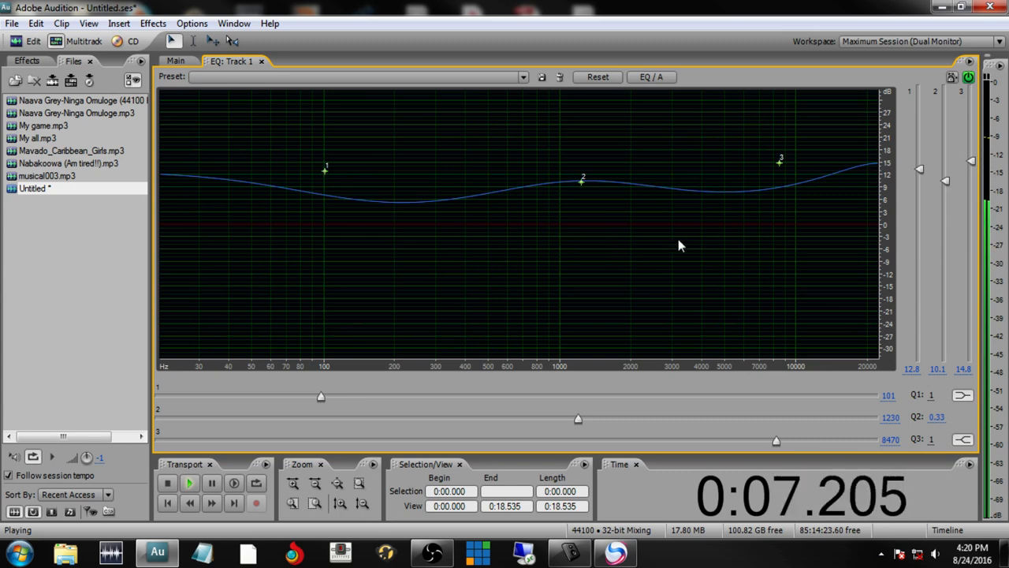
{"action": "left_click_drag", "start_coordinate": [782, 169], "coordinate": [783, 155]}
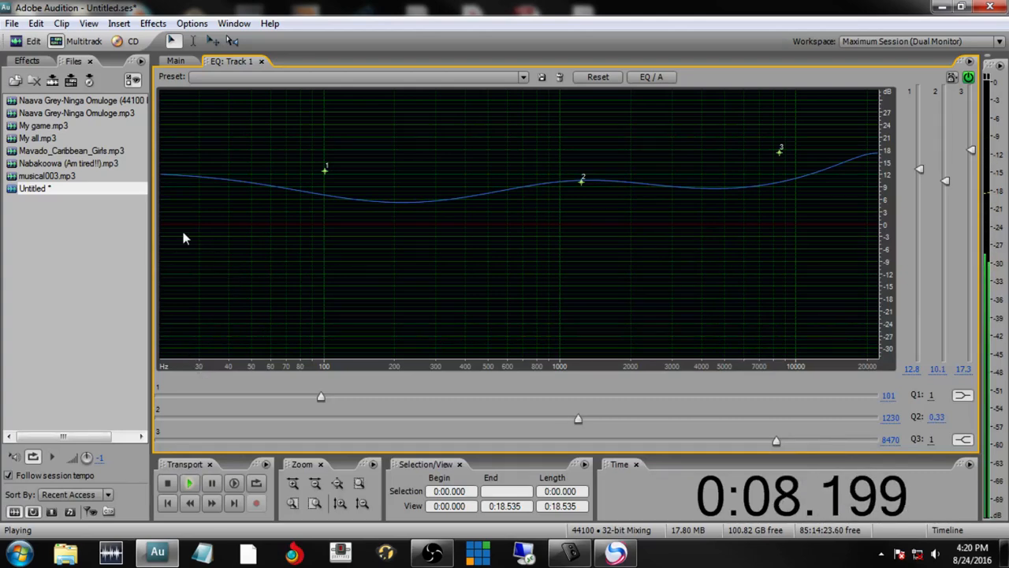
{"action": "key", "text": "space"}
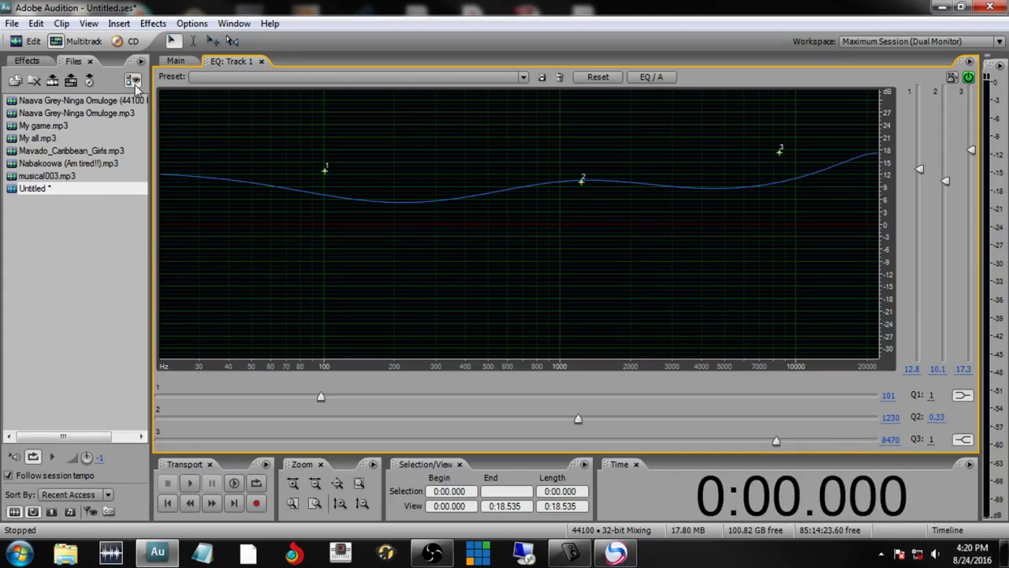
Return to the track view, reduce the height of Track 6 and enlarge the Master track until its EQ slot shows
{"action": "left_click", "coordinate": [175, 62]}
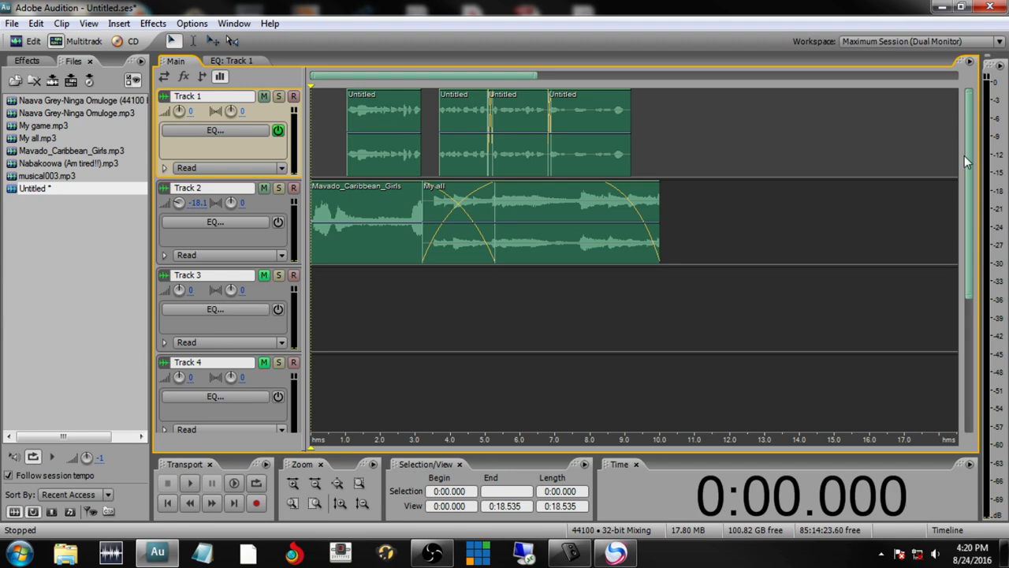
{"action": "left_click_drag", "start_coordinate": [971, 140], "coordinate": [967, 329]}
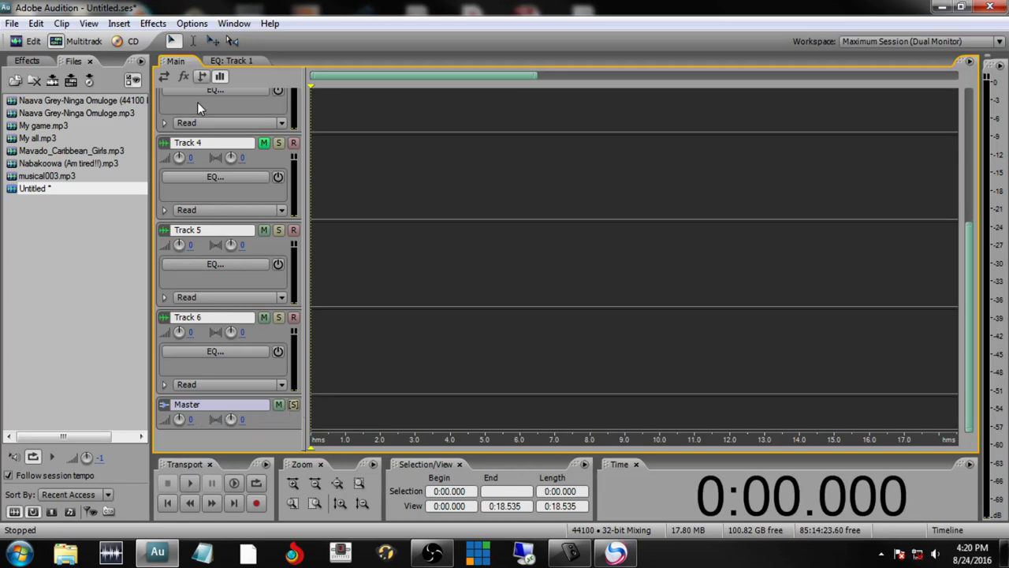
{"action": "left_click", "coordinate": [246, 392]}
{"action": "left_click_drag", "start_coordinate": [293, 393], "coordinate": [293, 356]}
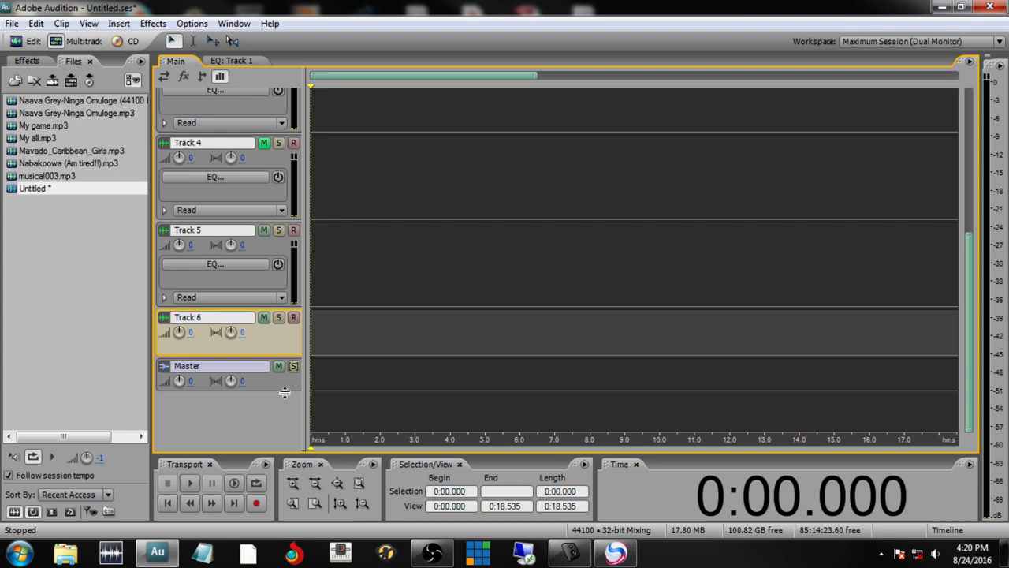
{"action": "left_click", "coordinate": [284, 391]}
{"action": "left_click_drag", "start_coordinate": [287, 392], "coordinate": [293, 412]}
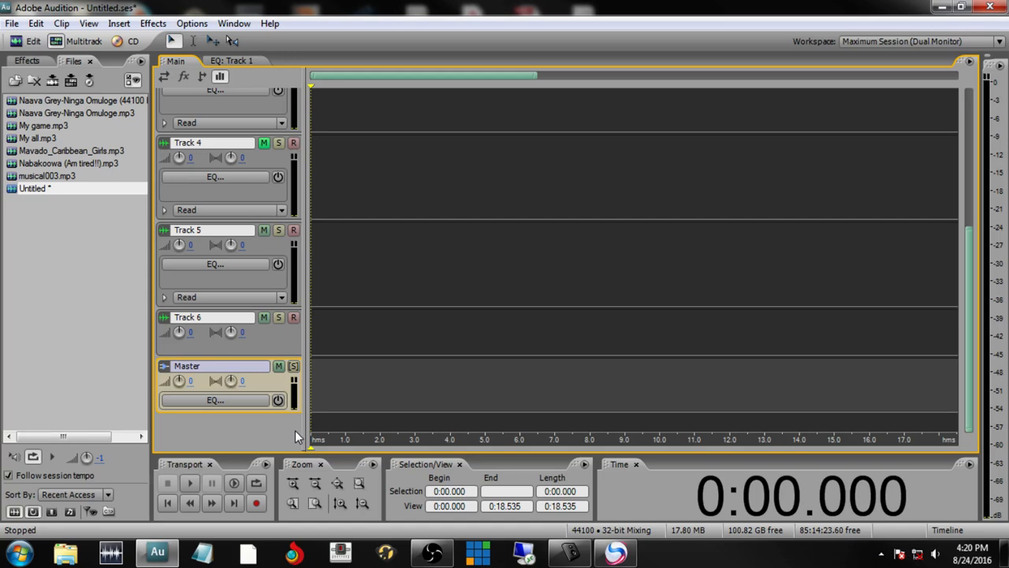
Enable the Master EQ and raise band 1 to about 11.9 dB at 122 Hz and band 3 to about 12.8 dB at 8590 Hz during playback
{"action": "left_click", "coordinate": [279, 400]}
{"action": "left_click", "coordinate": [249, 405]}
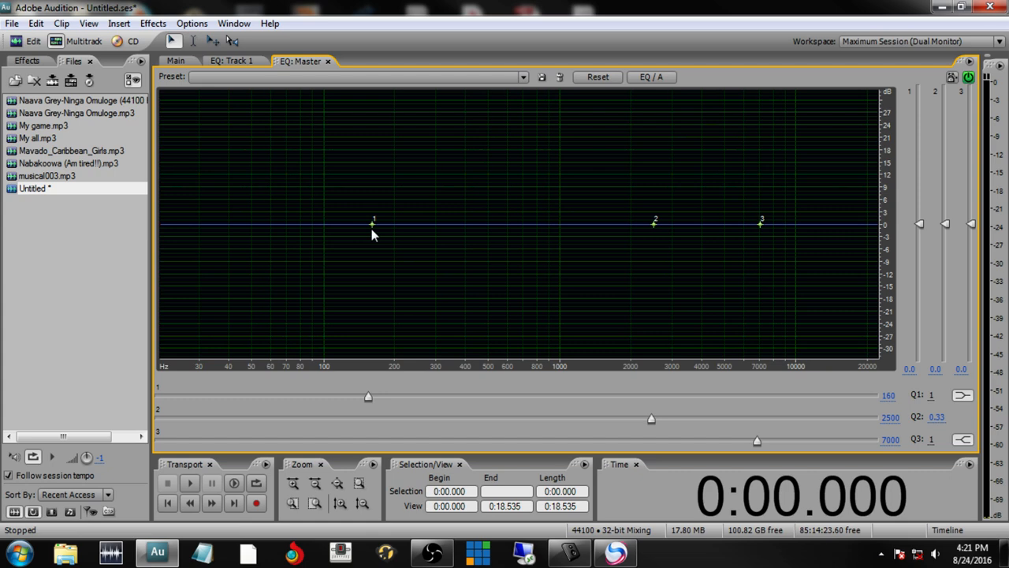
{"action": "key", "text": "space"}
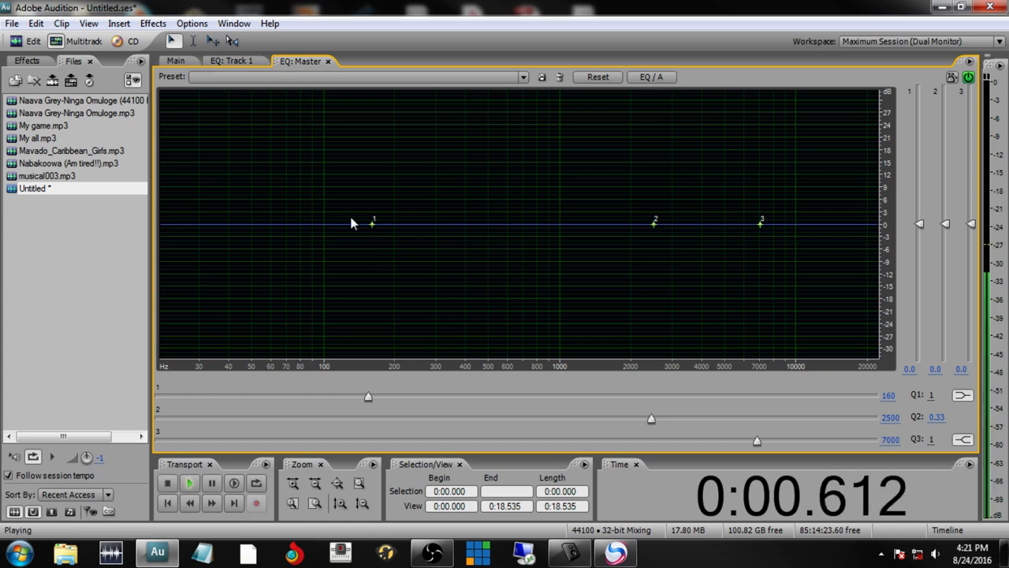
{"action": "left_click_drag", "start_coordinate": [372, 224], "coordinate": [346, 181]}
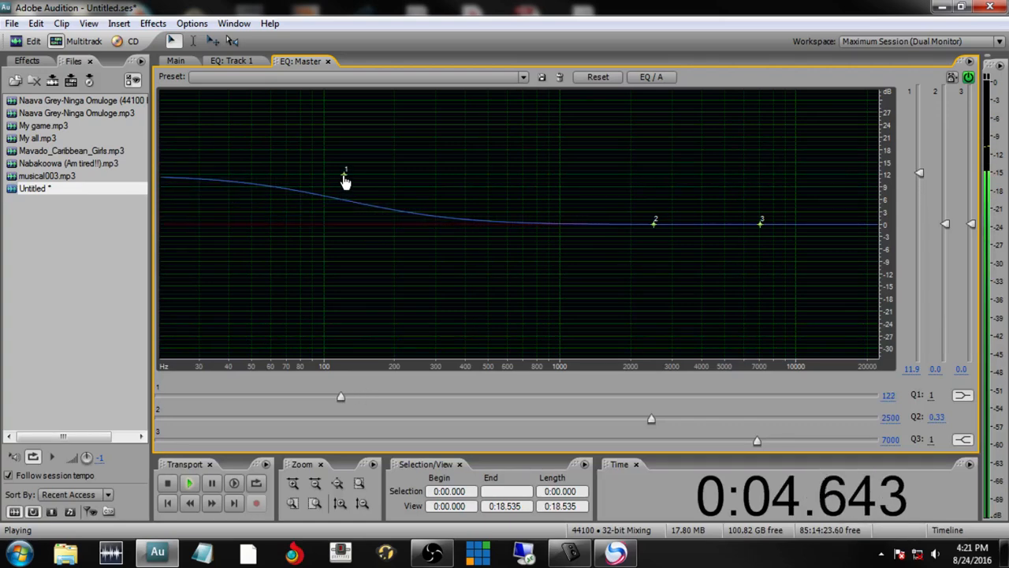
{"action": "left_click_drag", "start_coordinate": [764, 227], "coordinate": [783, 173]}
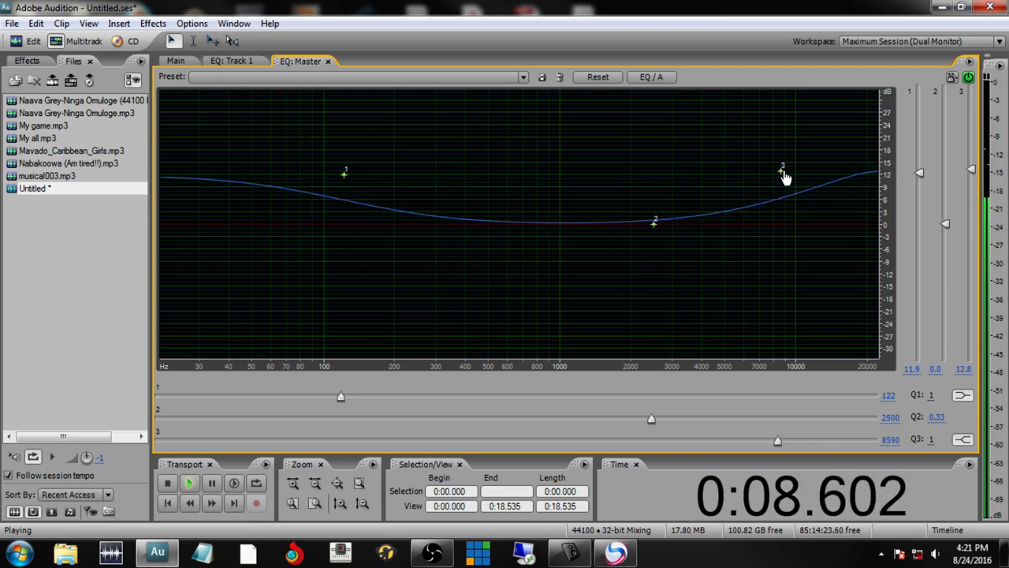
{"action": "key", "text": "space"}
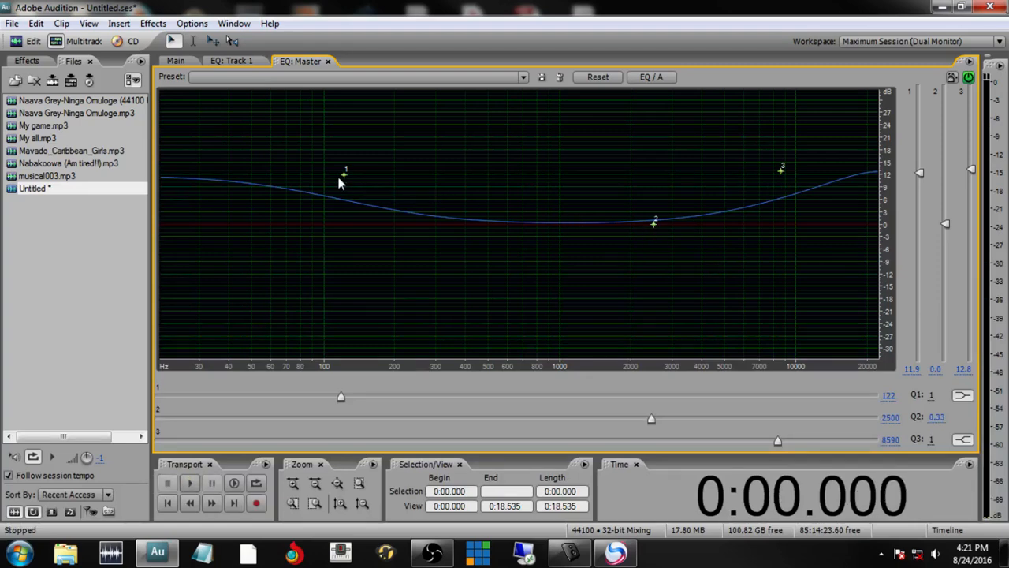
Set Master EQ band 1 to about 9.4 dB at 120 Hz and band 3 to about 11.9 dB at 8840 Hz while replaying the session
{"action": "left_click_drag", "start_coordinate": [344, 180], "coordinate": [343, 191]}
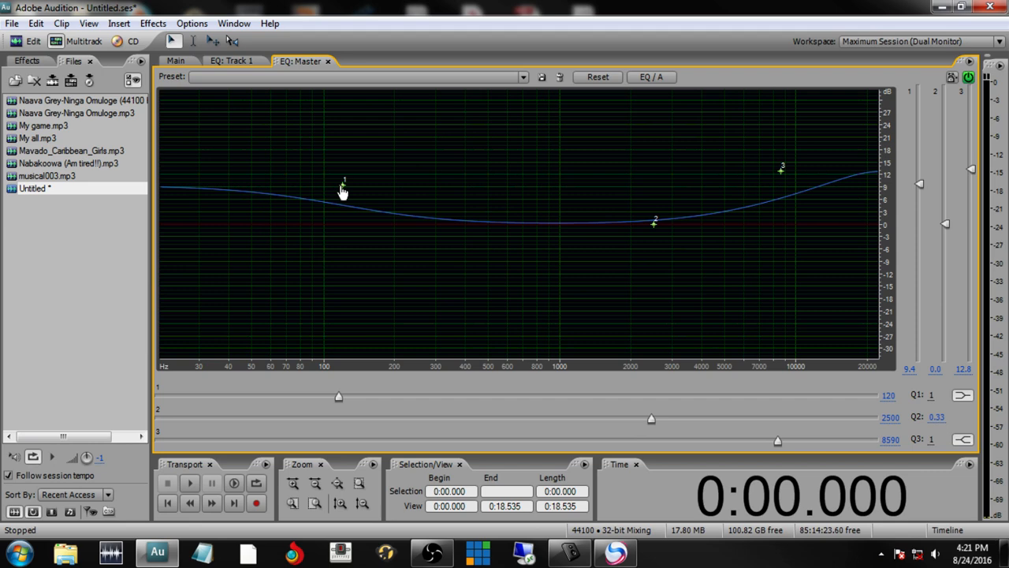
{"action": "left_click_drag", "start_coordinate": [783, 177], "coordinate": [783, 169]}
{"action": "key", "text": "space"}
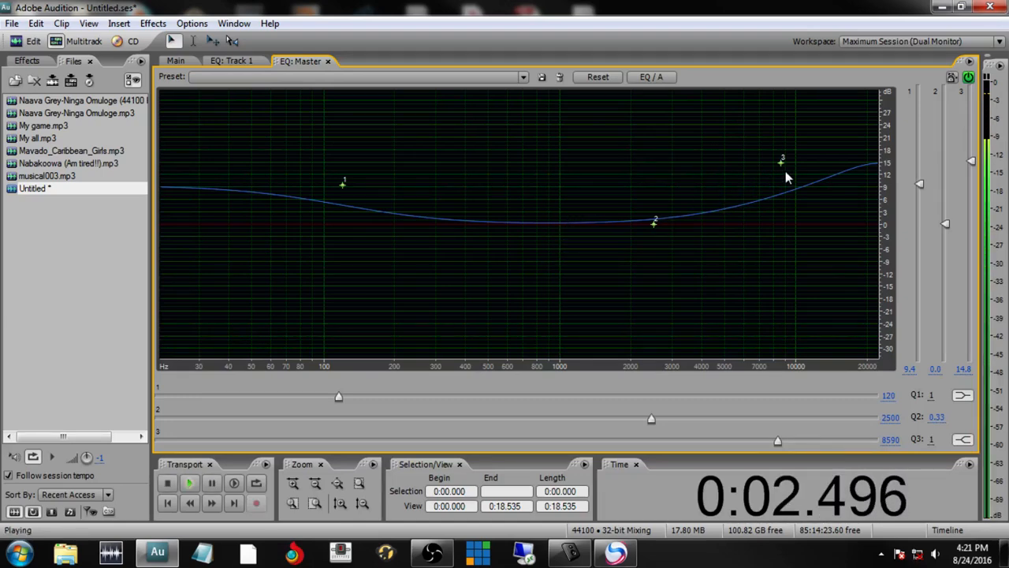
{"action": "left_click_drag", "start_coordinate": [783, 164], "coordinate": [786, 178]}
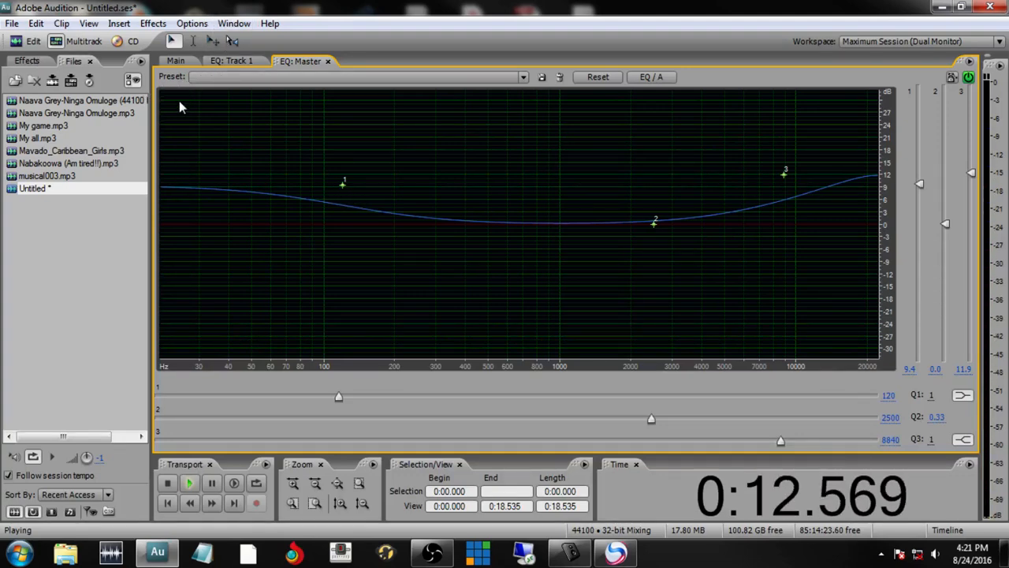
{"action": "left_click", "coordinate": [175, 61]}
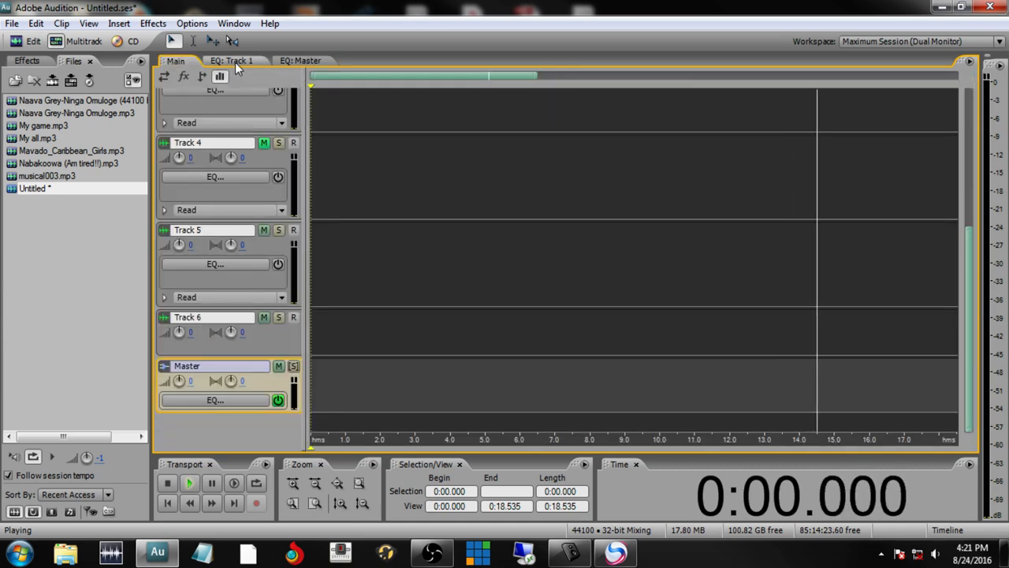
{"action": "key", "text": "space"}
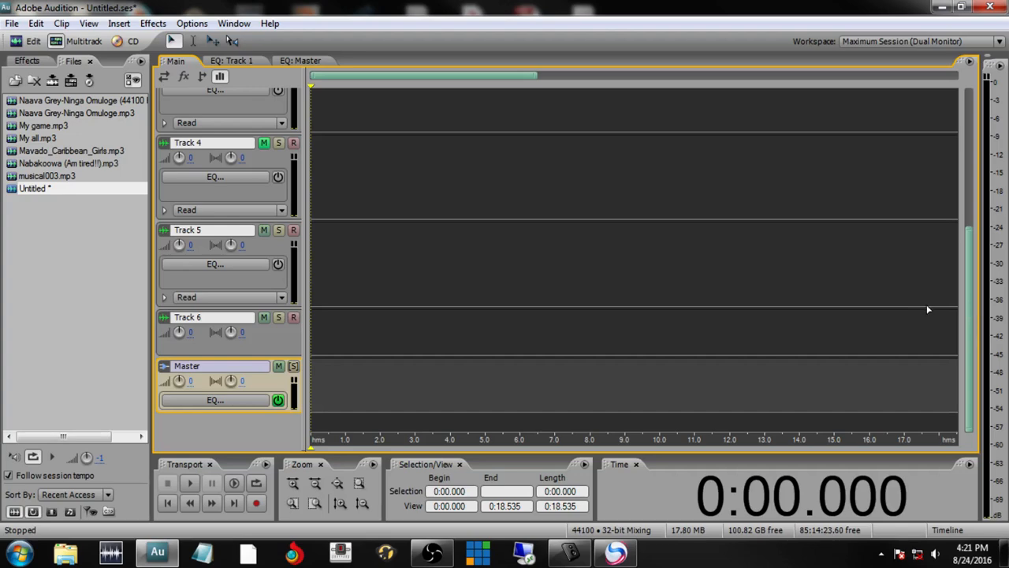
Try selecting the mix in the track view from the start to about 10.07 seconds
{"action": "left_click_drag", "start_coordinate": [965, 314], "coordinate": [962, 155]}
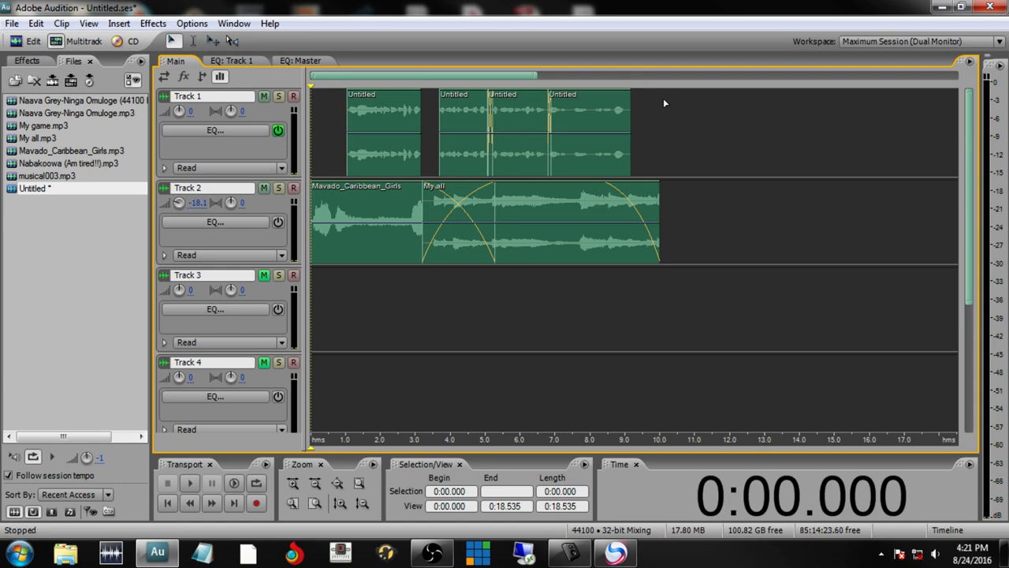
{"action": "left_click_drag", "start_coordinate": [667, 100], "coordinate": [653, 100]}
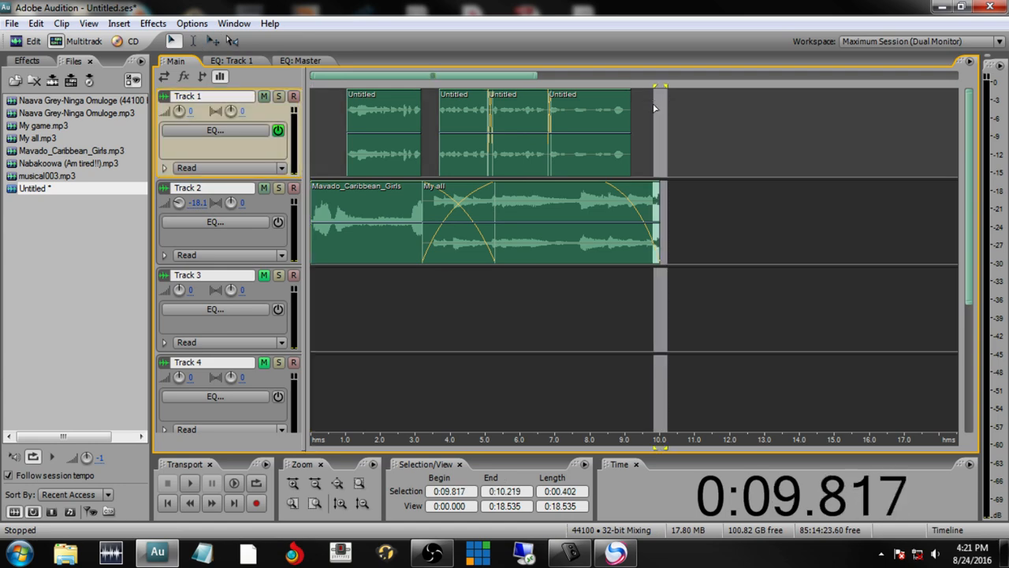
{"action": "left_click", "coordinate": [643, 102]}
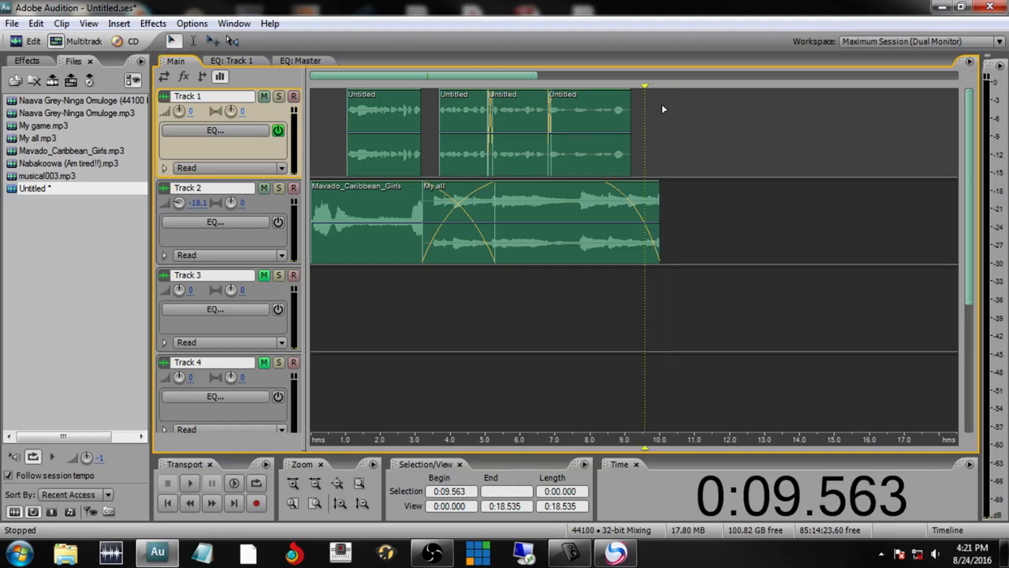
{"action": "left_click_drag", "start_coordinate": [670, 135], "coordinate": [241, 108]}
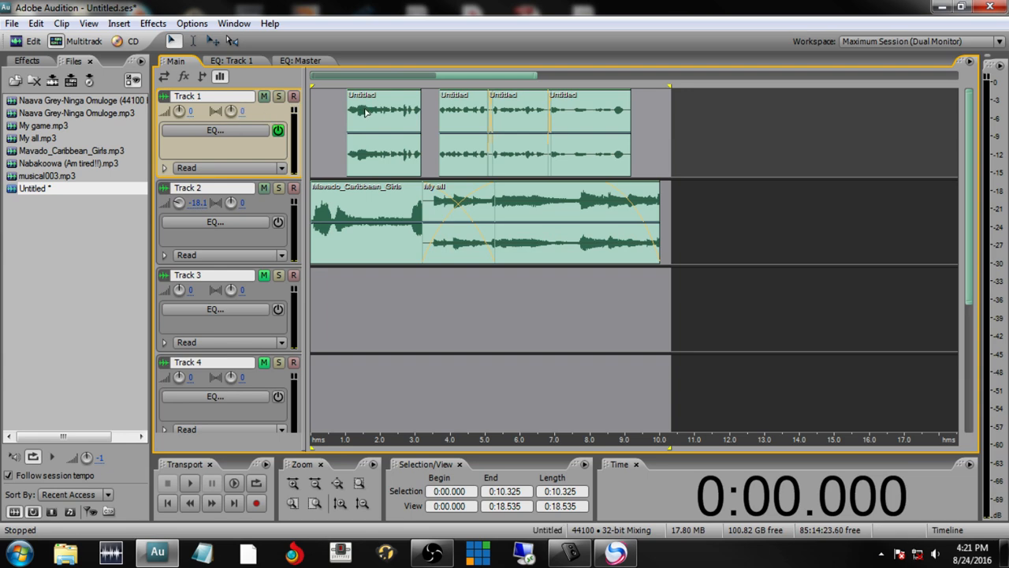
{"action": "left_click_drag", "start_coordinate": [670, 90], "coordinate": [638, 93]}
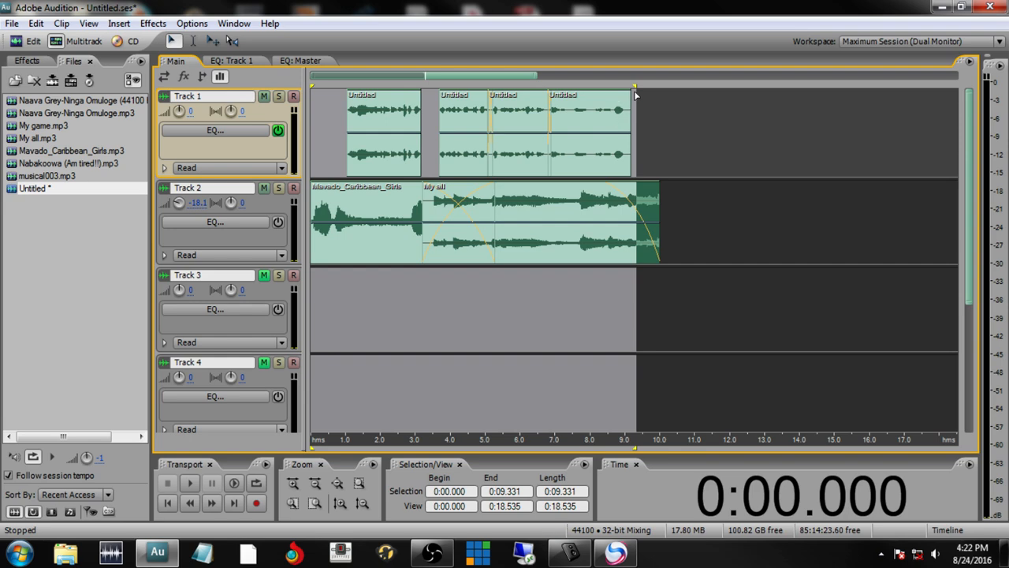
{"action": "left_click_drag", "start_coordinate": [637, 93], "coordinate": [664, 101]}
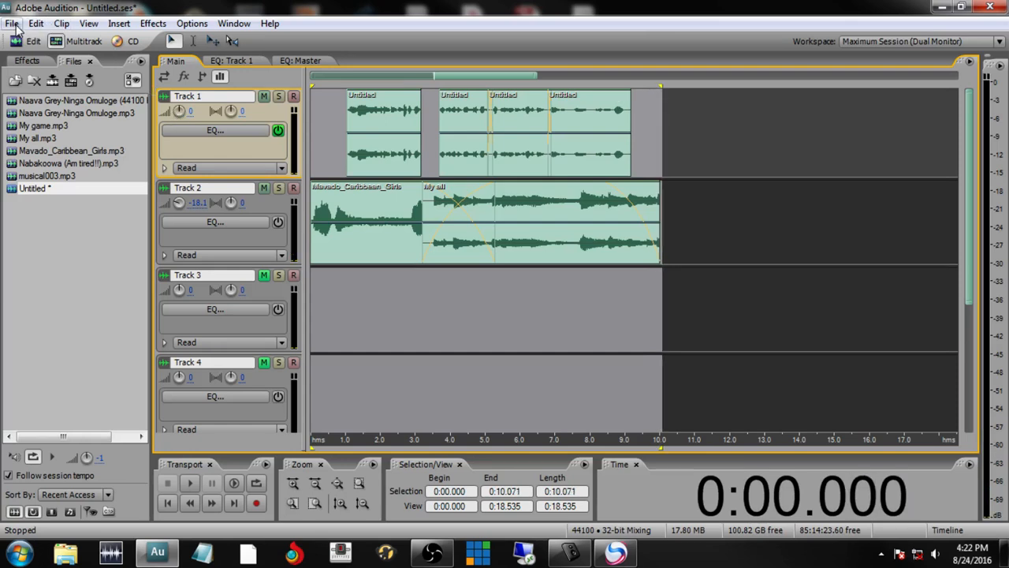
{"action": "left_click", "coordinate": [612, 217]}
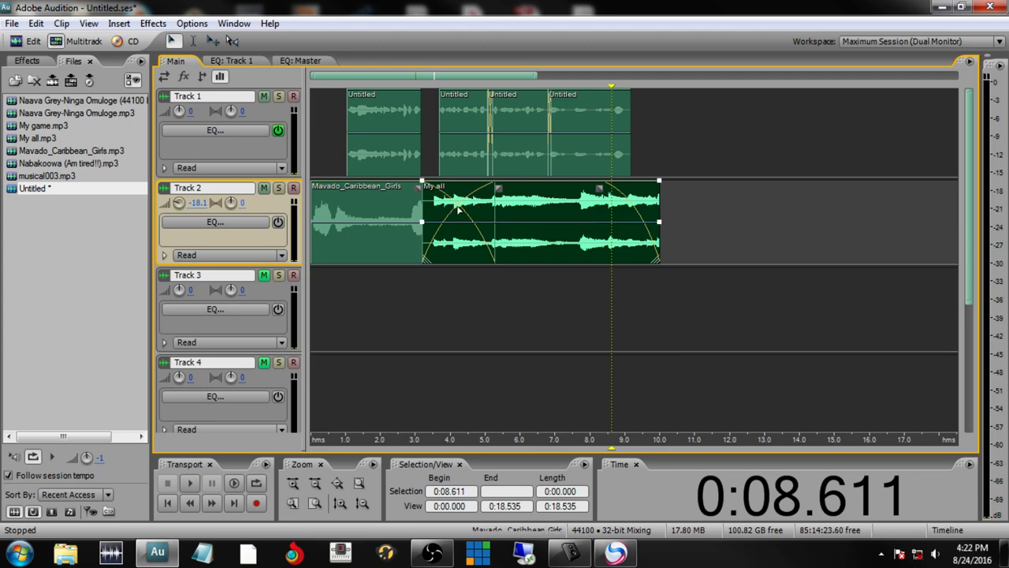
Place the cursor at the end of the My all clip and select the session from the start to 0:10.000
{"action": "left_click_drag", "start_coordinate": [609, 89], "coordinate": [660, 99]}
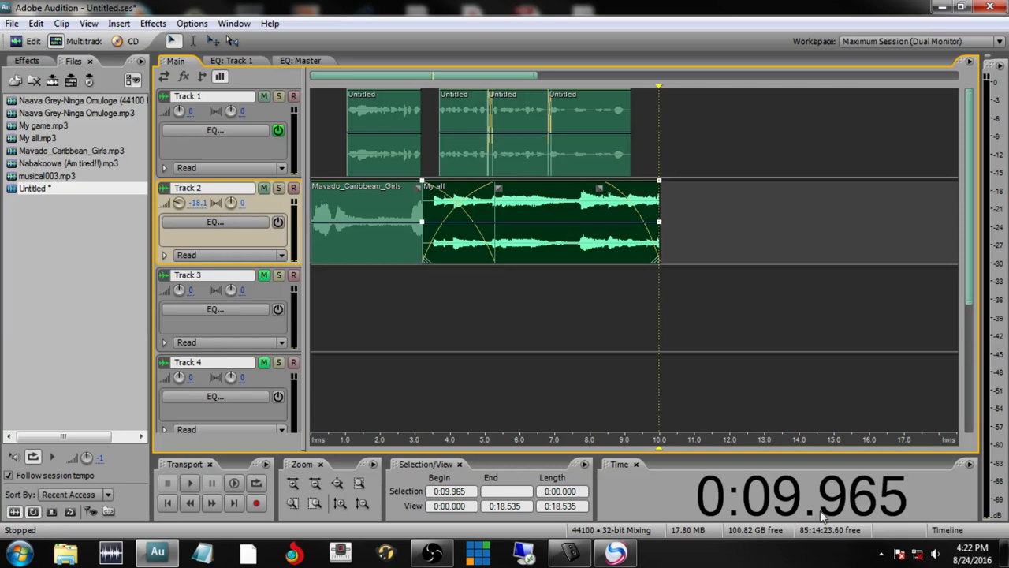
{"action": "left_click", "coordinate": [663, 91]}
{"action": "left_click", "coordinate": [667, 94]}
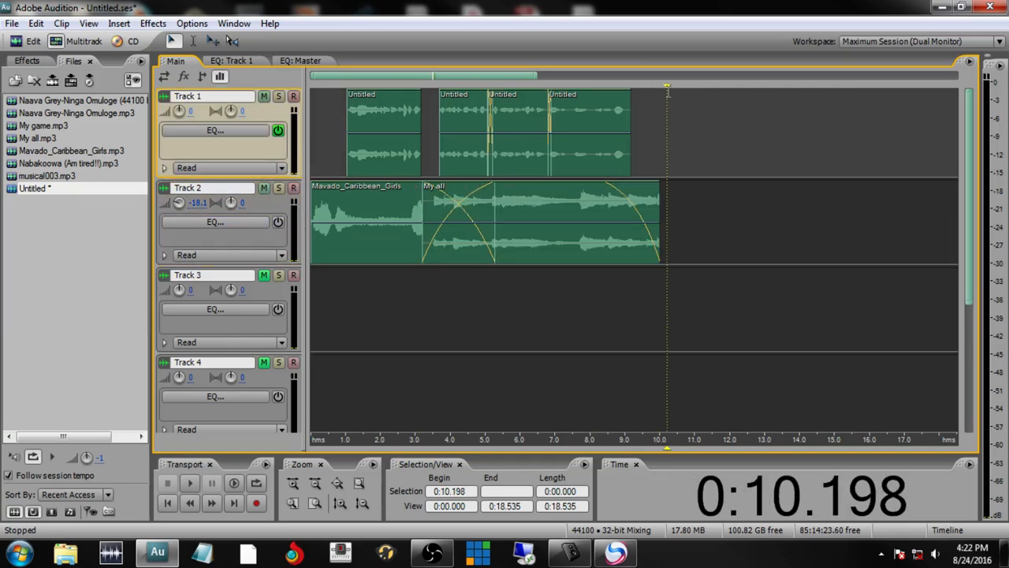
{"action": "left_click", "coordinate": [663, 93]}
{"action": "left_click", "coordinate": [664, 92]}
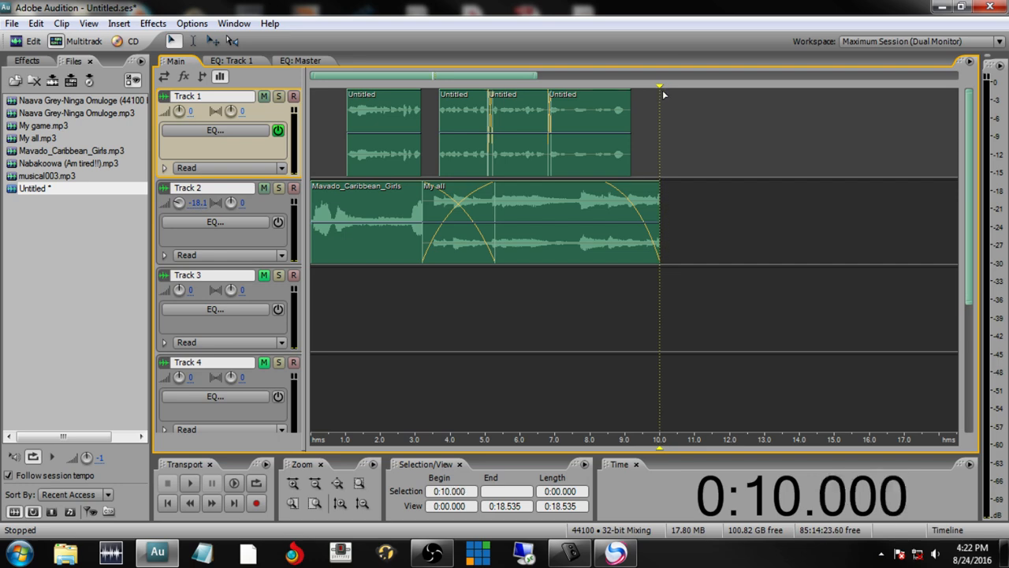
{"action": "left_click_drag", "start_coordinate": [663, 95], "coordinate": [224, 93]}
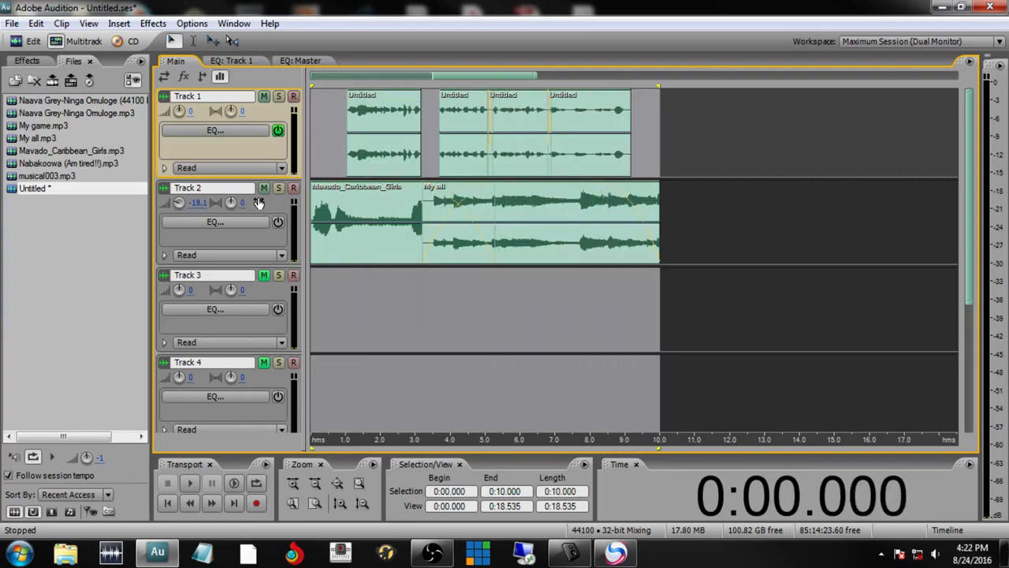
Start exporting an audio mix down of the selected range
{"action": "left_click", "coordinate": [12, 24]}
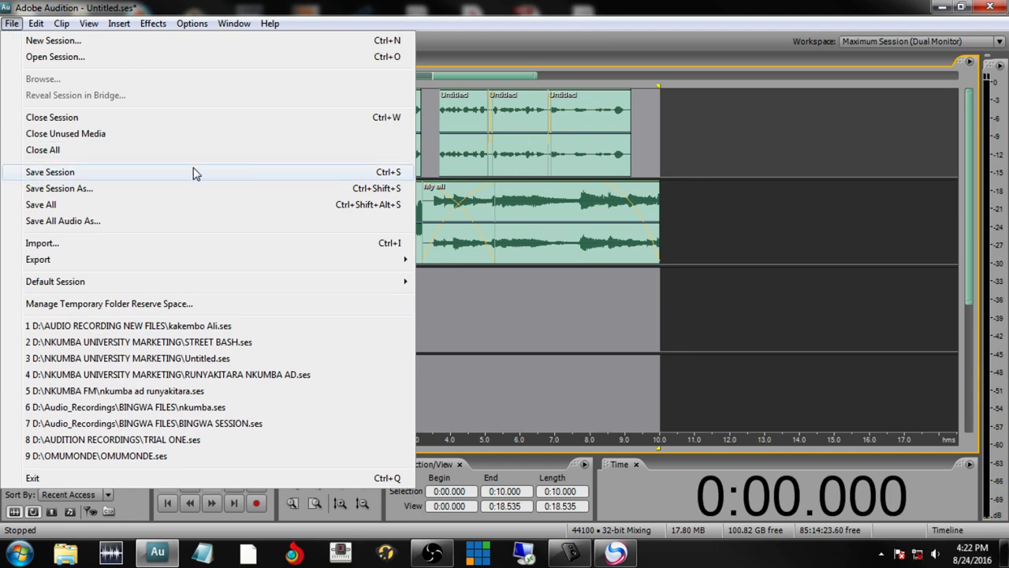
{"action": "mouse_move", "coordinate": [49, 266]}
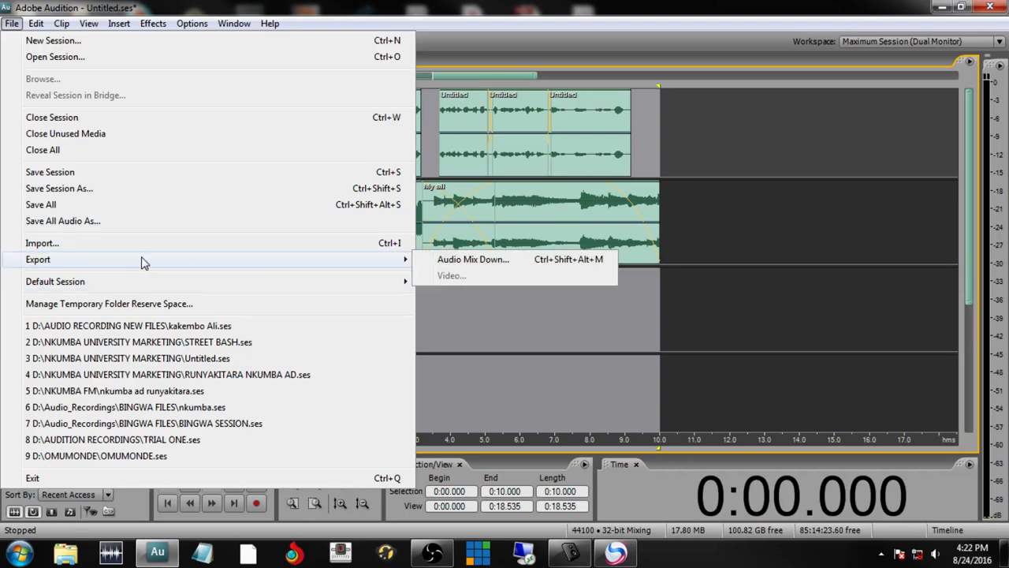
{"action": "left_click", "coordinate": [470, 260]}
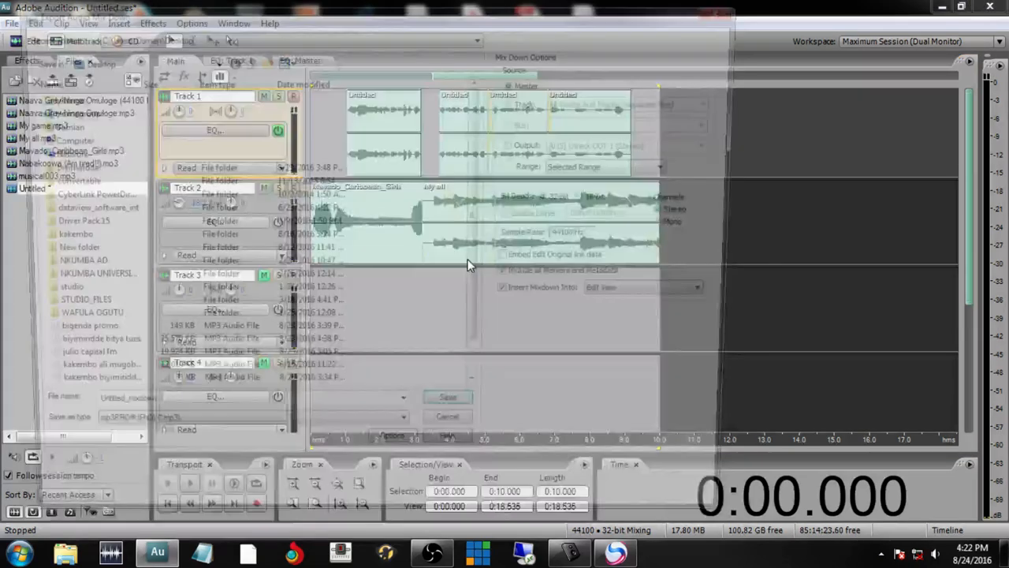
{"action": "left_click_drag", "start_coordinate": [245, 15], "coordinate": [327, 20]}
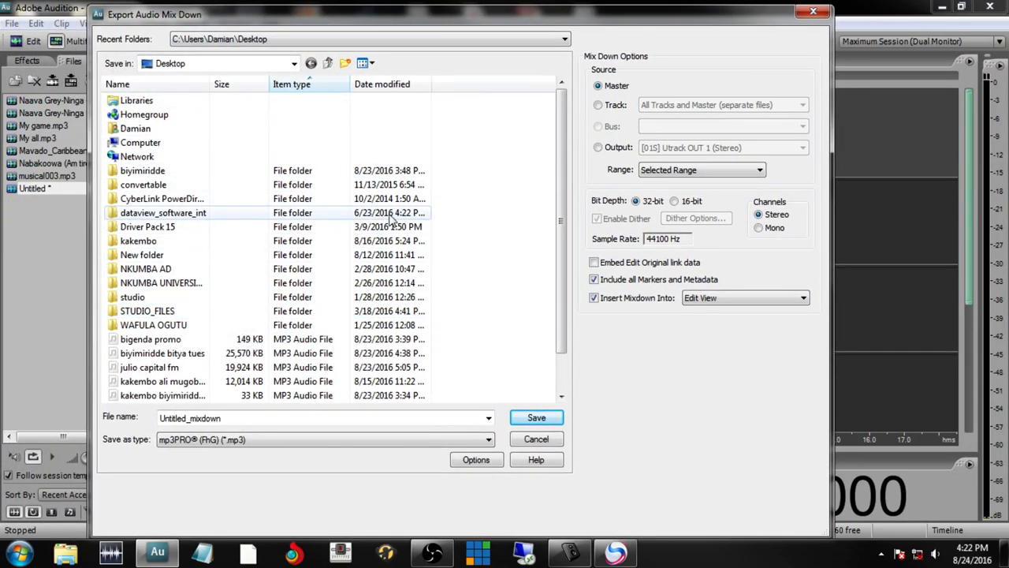
Browse the desktop and Local Disk (D:) for a folder to save the mixdown in, and return to the desktop
{"action": "scroll", "coordinate": [339, 292], "scroll_direction": "down", "scroll_amount": 1}
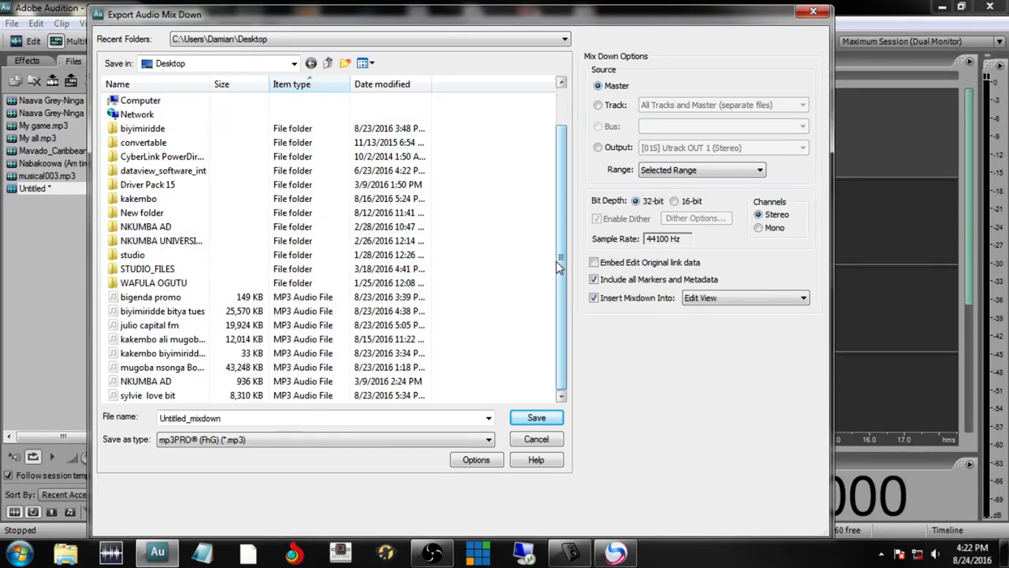
{"action": "scroll", "coordinate": [560, 315], "scroll_direction": "up", "scroll_amount": 1}
{"action": "double_click", "coordinate": [136, 143]}
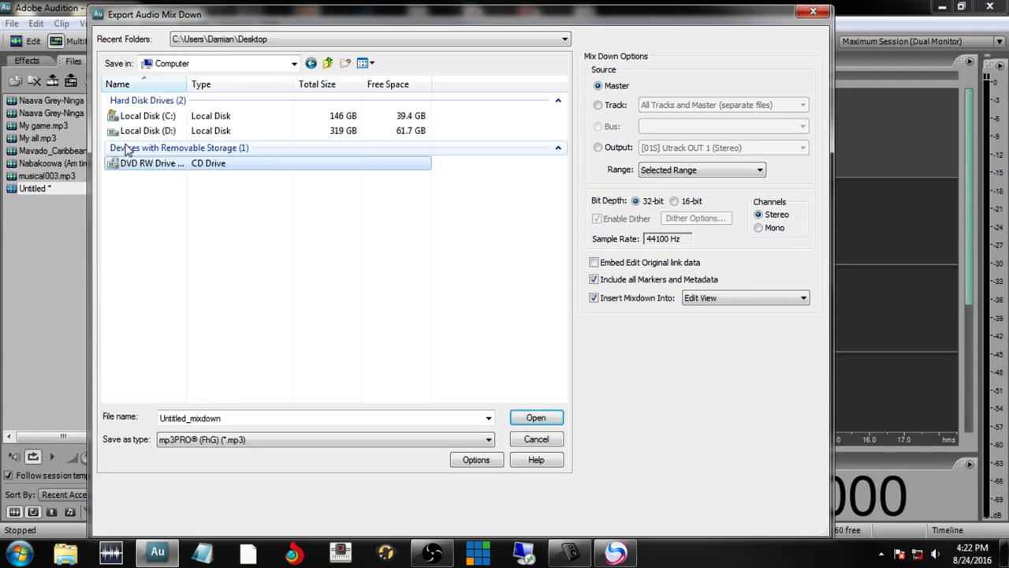
{"action": "left_click", "coordinate": [157, 164]}
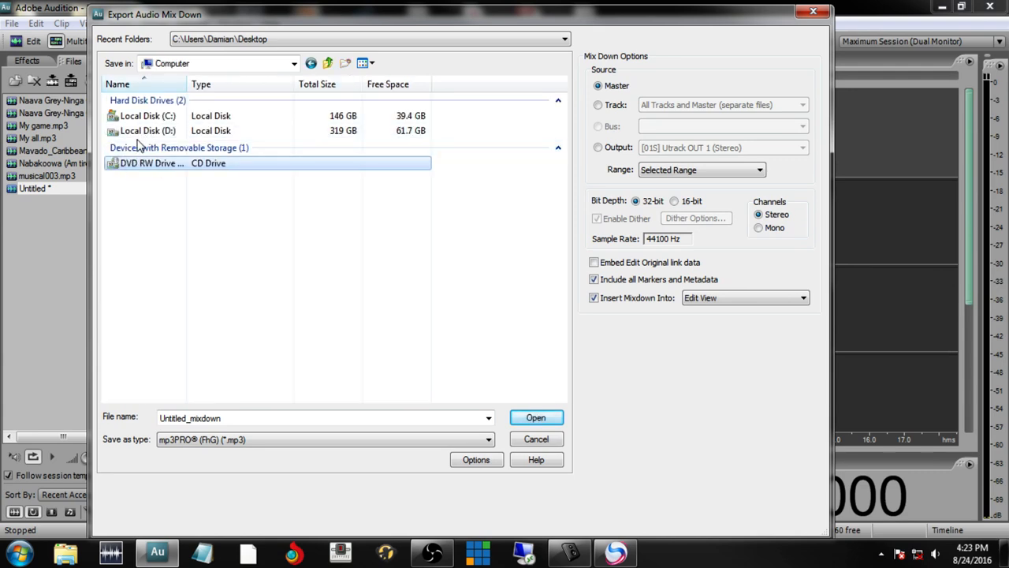
{"action": "double_click", "coordinate": [143, 133]}
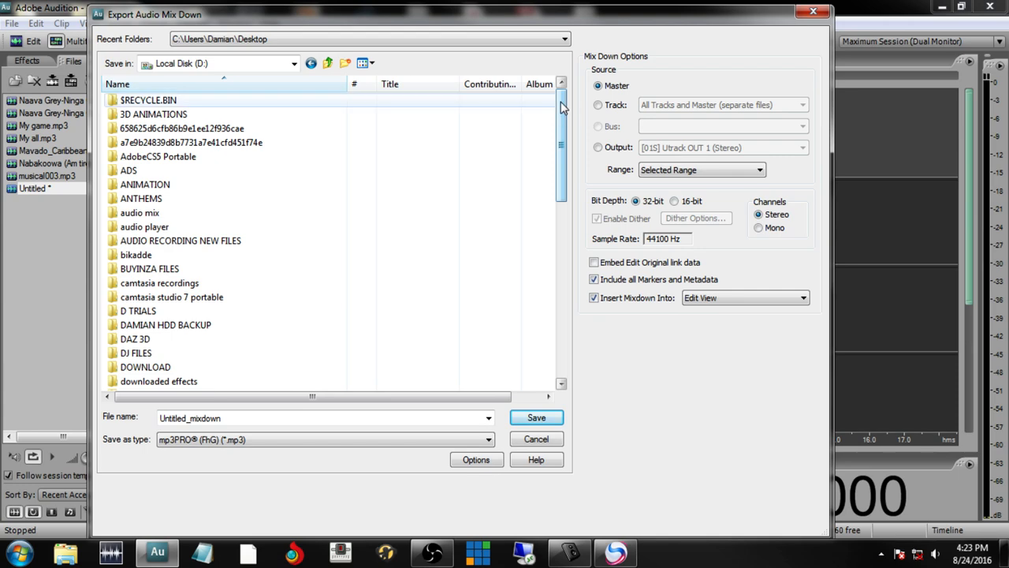
{"action": "left_click", "coordinate": [309, 63]}
{"action": "left_click", "coordinate": [327, 63]}
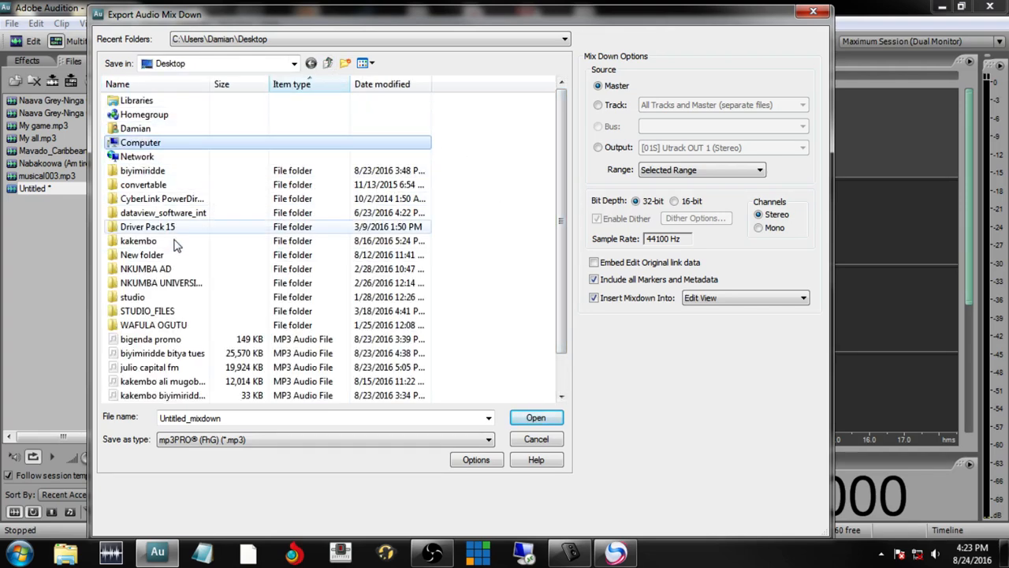
Look through Computer, the desktop, Network and the recent folders for a place to save the mixdown
{"action": "double_click", "coordinate": [116, 144]}
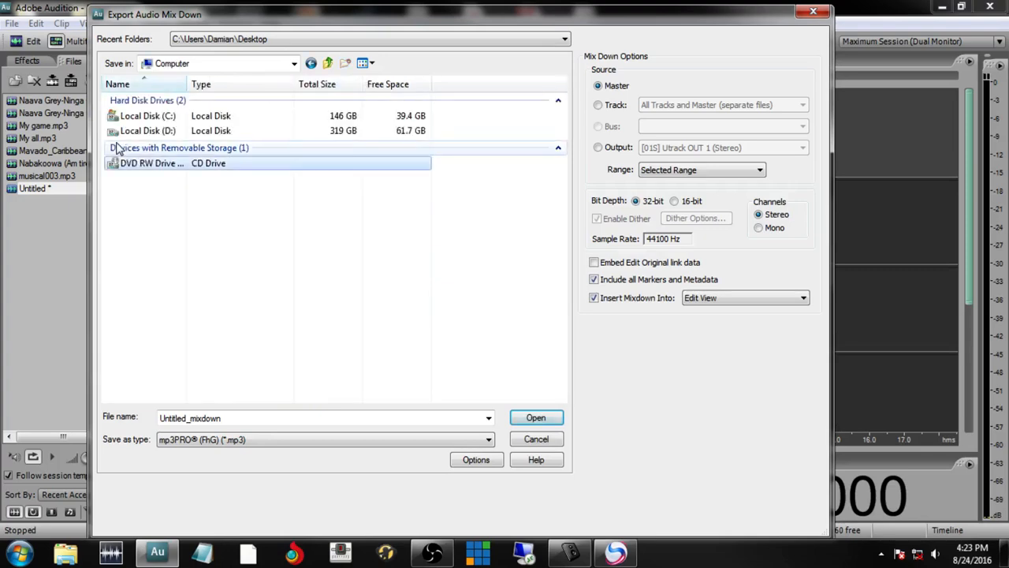
{"action": "left_click", "coordinate": [310, 65]}
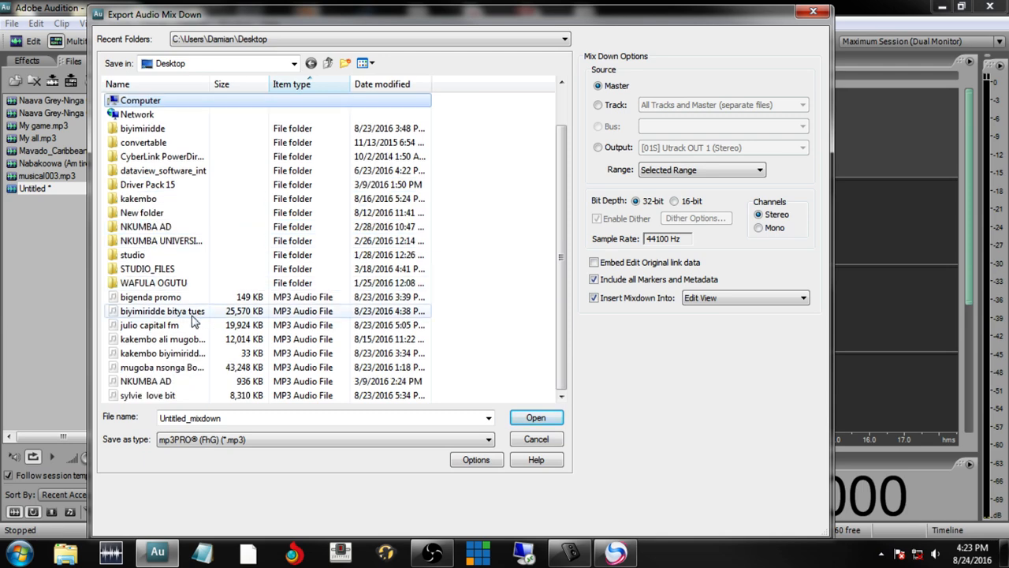
{"action": "scroll", "coordinate": [201, 314], "scroll_direction": "up", "scroll_amount": 1}
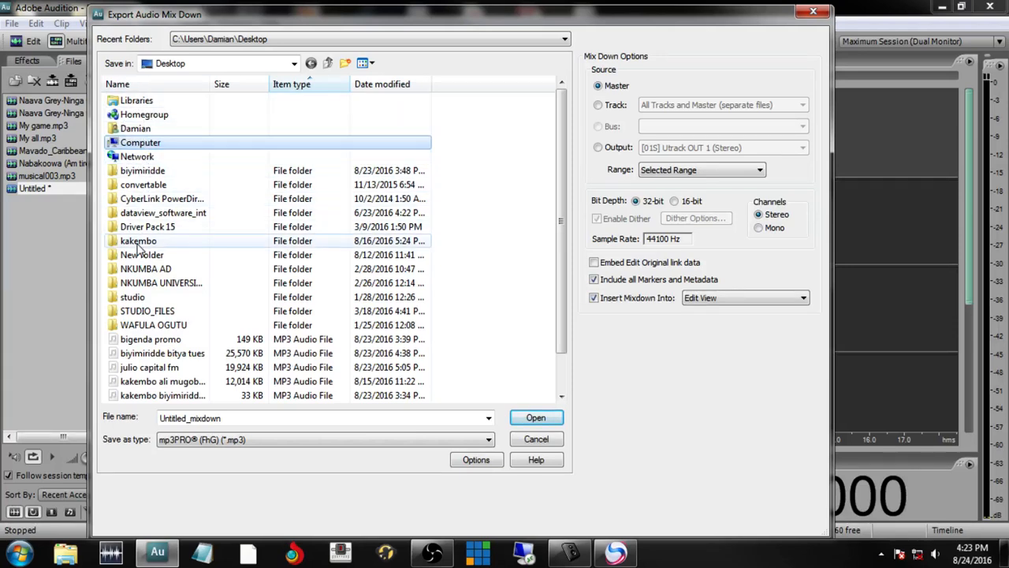
{"action": "double_click", "coordinate": [120, 157]}
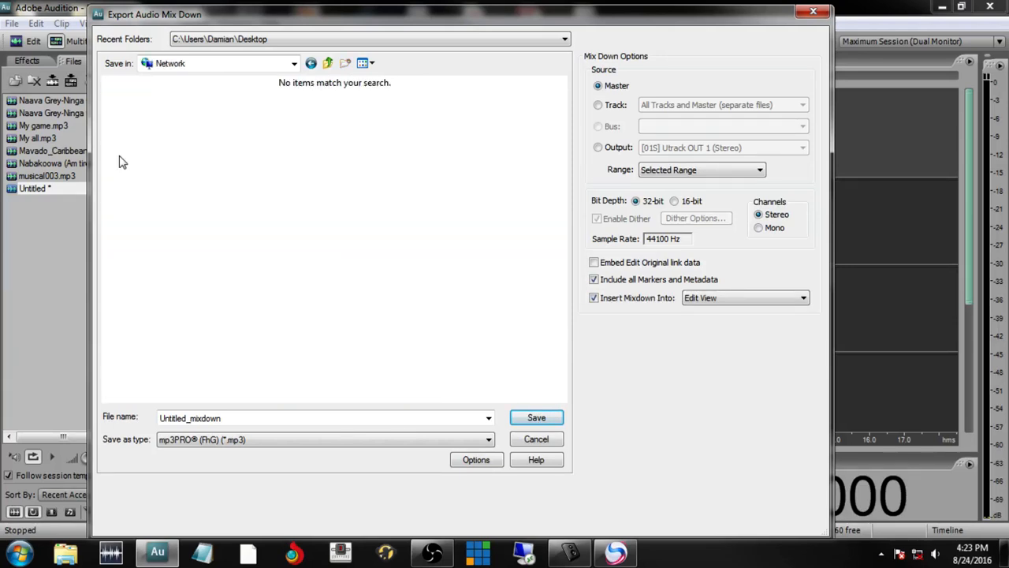
{"action": "left_click", "coordinate": [294, 63]}
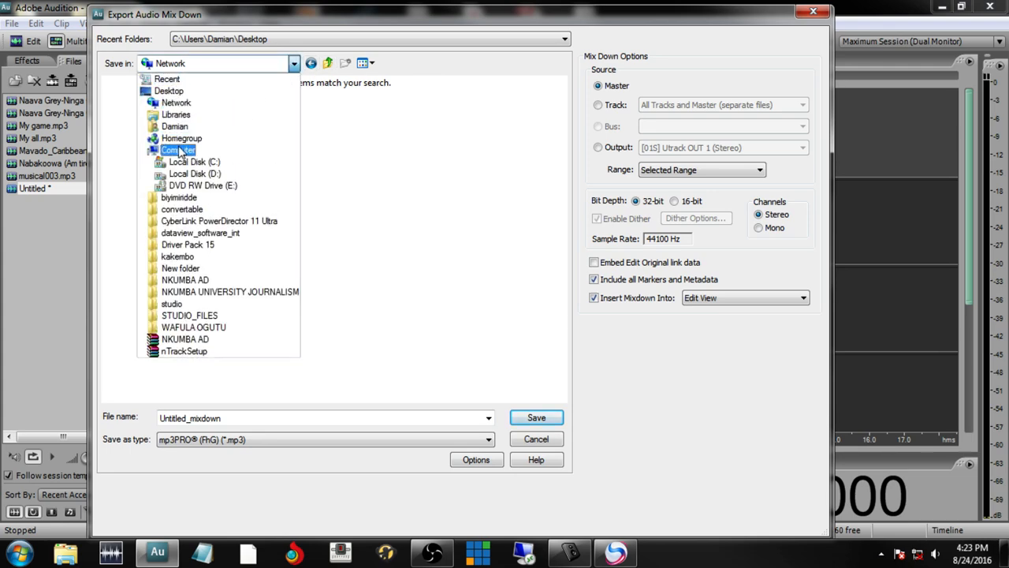
{"action": "left_click", "coordinate": [565, 39]}
{"action": "left_click", "coordinate": [565, 39]}
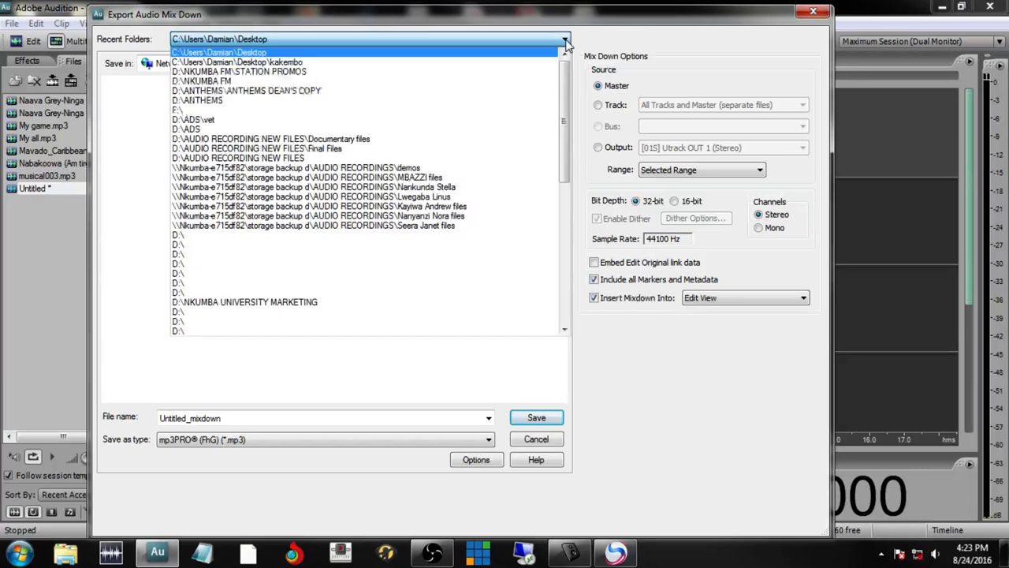
{"action": "left_click", "coordinate": [556, 43]}
Choose Local Disk (D:) as the save location for the mixdown and look through its folders
{"action": "left_click", "coordinate": [292, 63]}
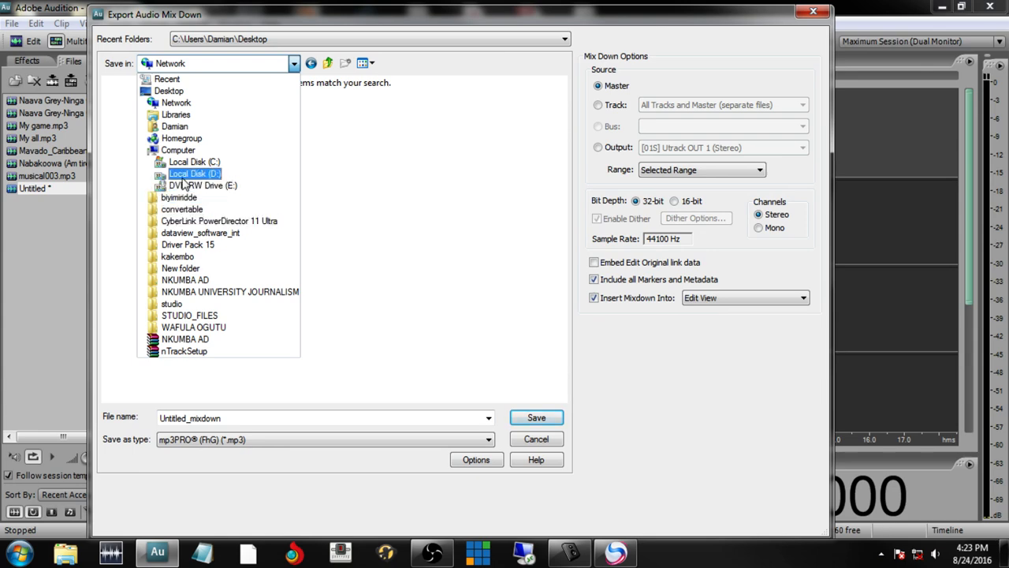
{"action": "left_click", "coordinate": [182, 176]}
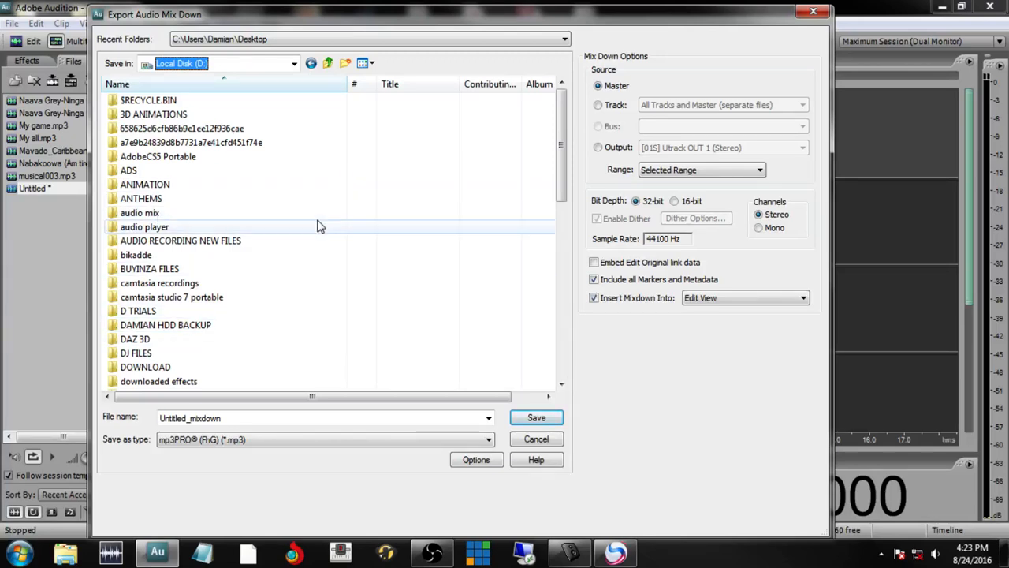
{"action": "left_click_drag", "start_coordinate": [557, 151], "coordinate": [559, 266]}
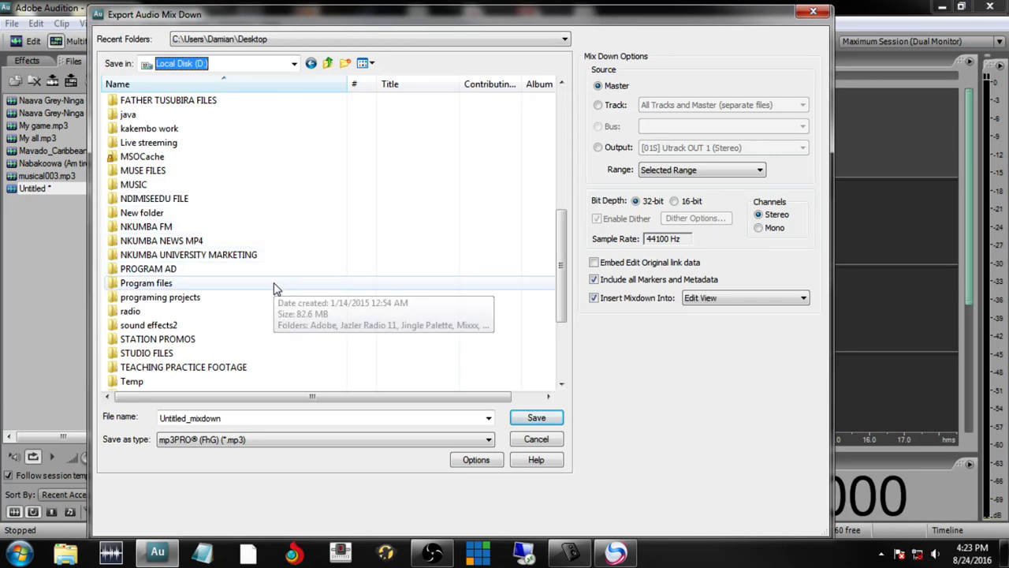
{"action": "left_click_drag", "start_coordinate": [561, 244], "coordinate": [562, 347]}
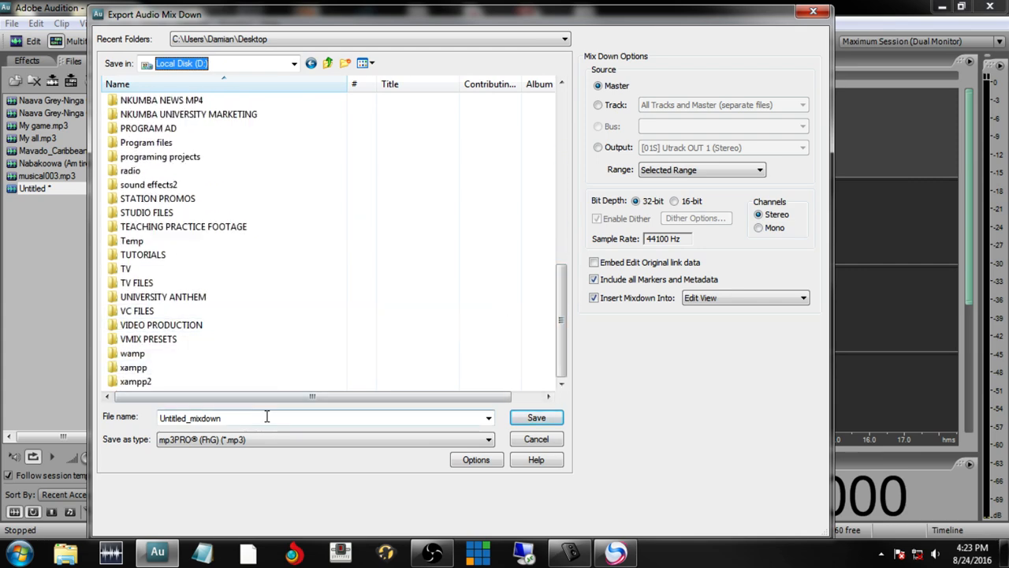
Name the mixdown YOU LISTENER, keep the mp3PRO (FhG) (*.mp3) format and save it
{"action": "left_click_drag", "start_coordinate": [265, 417], "coordinate": [127, 419]}
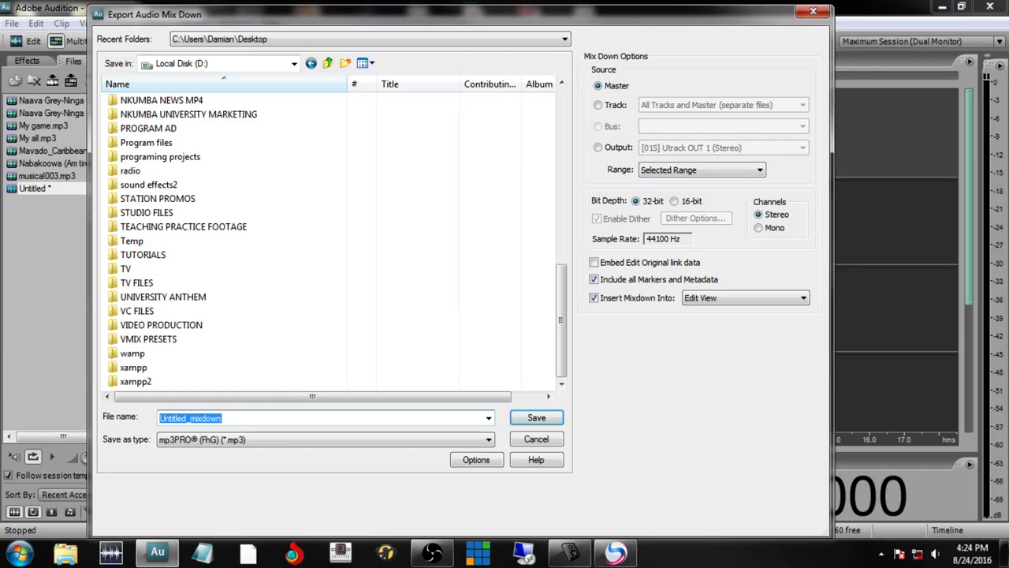
{"action": "type", "text": "YOU LISTENER"}
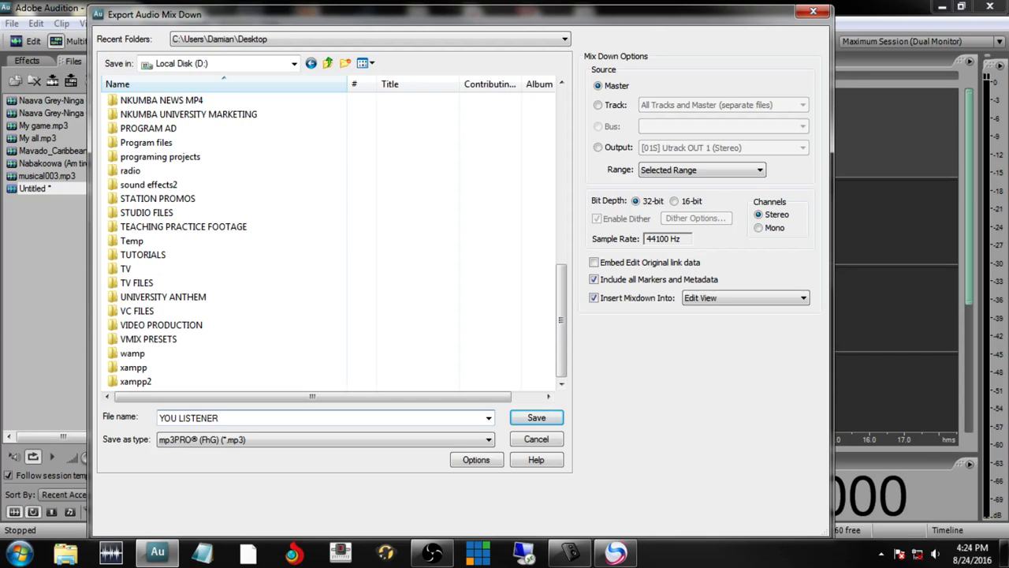
{"action": "left_click", "coordinate": [266, 442]}
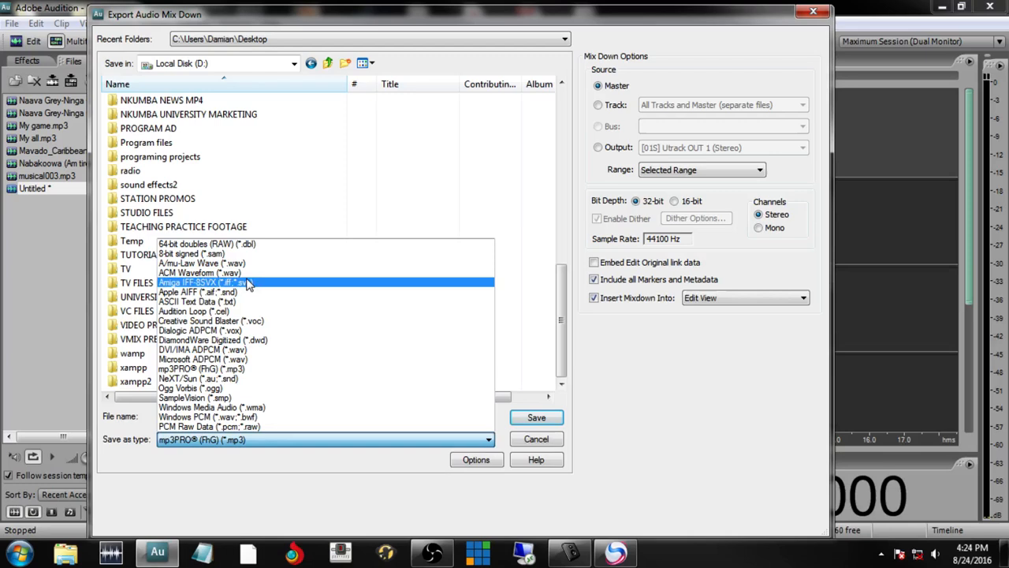
{"action": "left_click", "coordinate": [246, 371]}
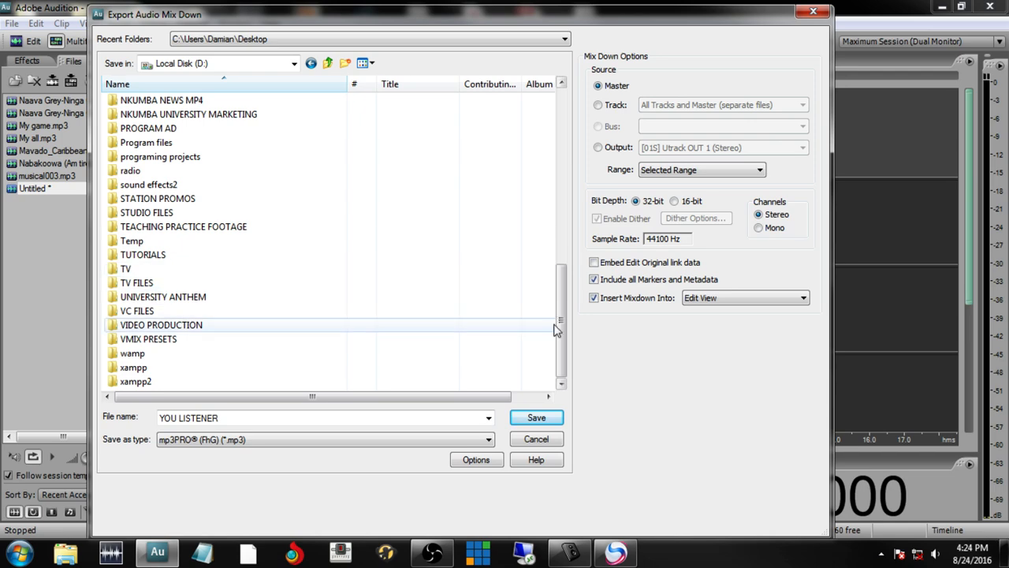
{"action": "left_click", "coordinate": [534, 419]}
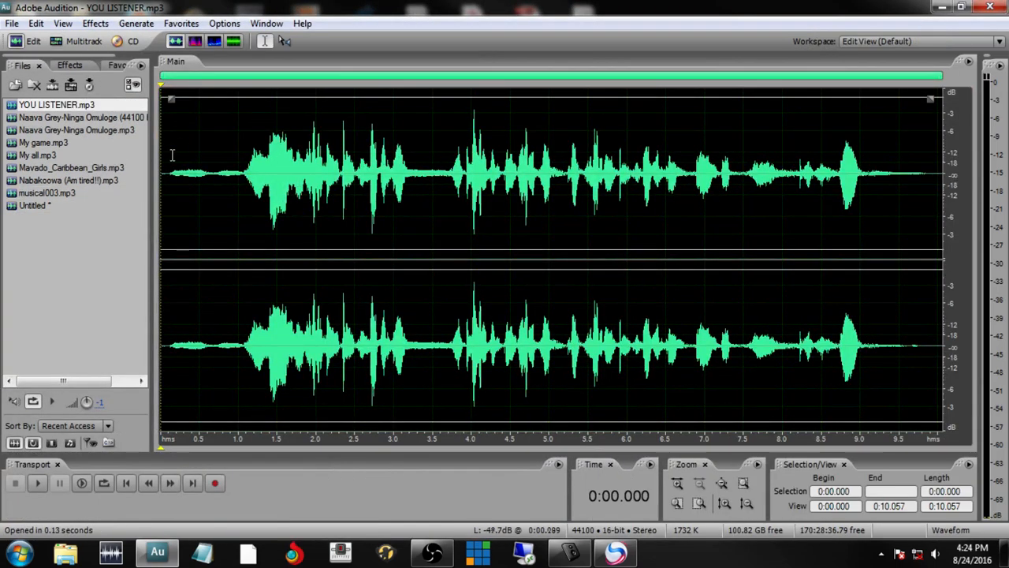
Play back the exported YOU LISTENER.mp3 waveform from its start
{"action": "left_click", "coordinate": [180, 173]}
{"action": "left_click", "coordinate": [162, 175]}
{"action": "key", "text": "space"}
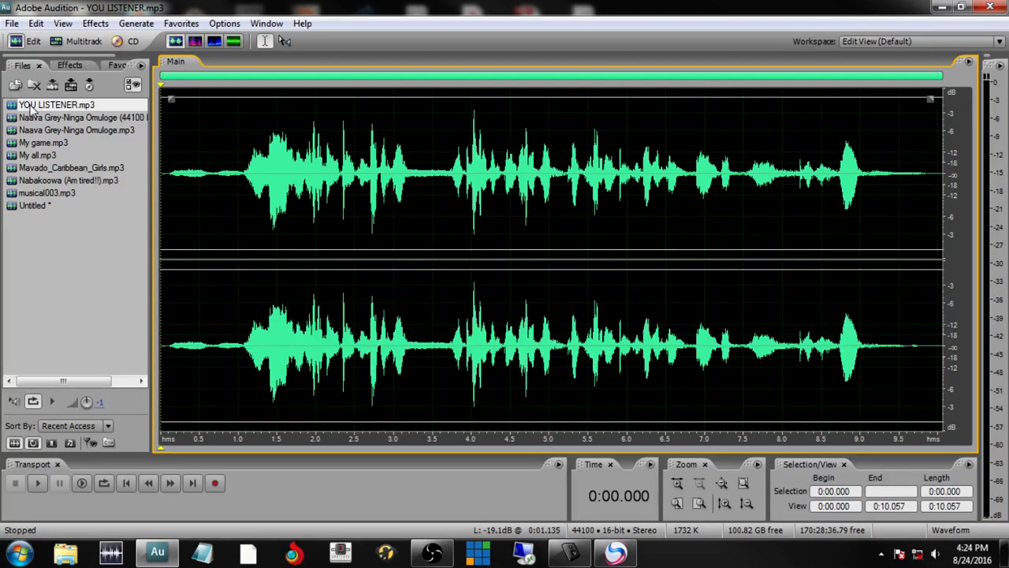
Minimize the audio editor and locate the exported YOU LISTENER file on Local Disk (D:) in Windows Explorer
{"action": "left_click", "coordinate": [938, 8]}
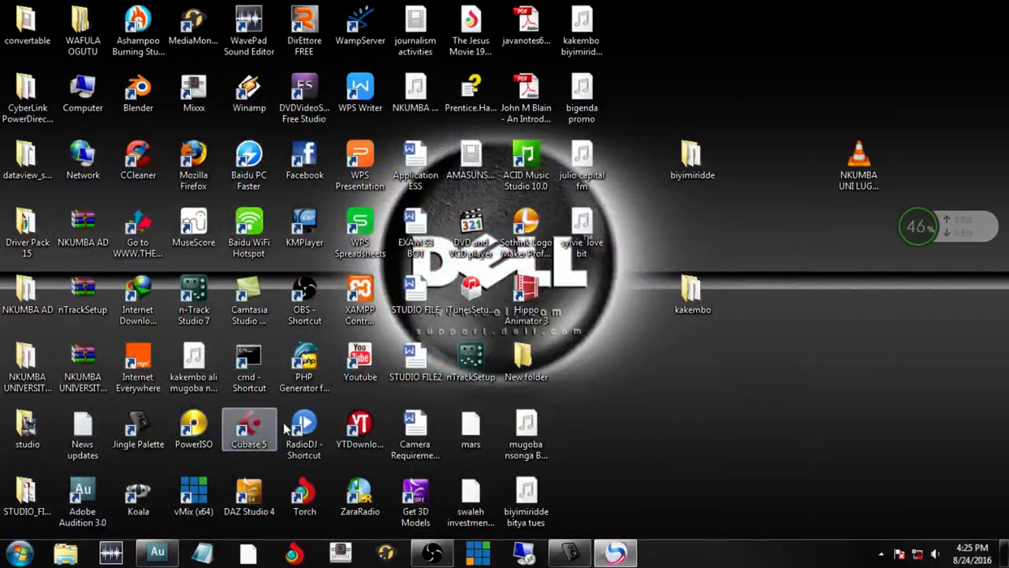
{"action": "left_click", "coordinate": [19, 555]}
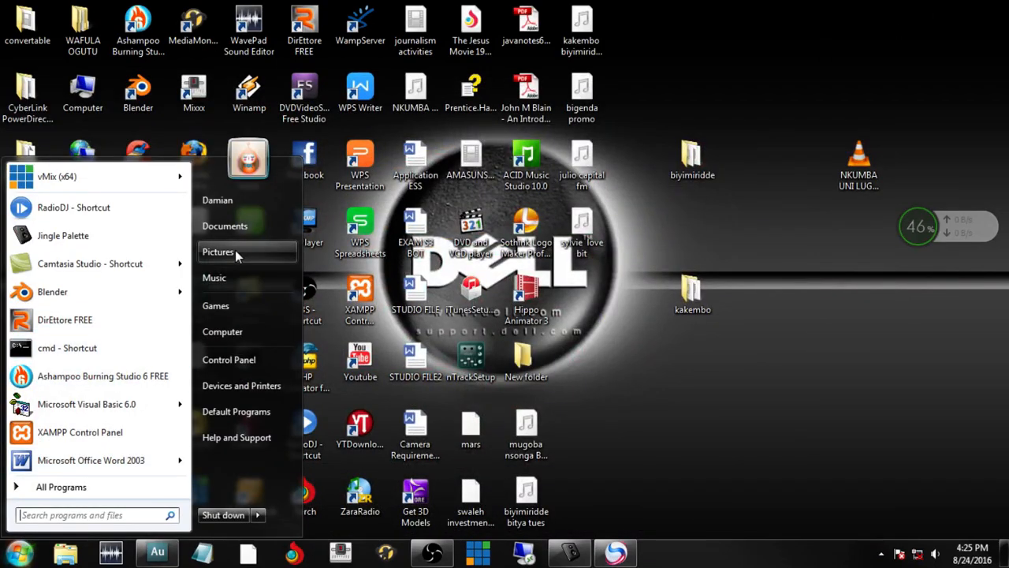
{"action": "left_click", "coordinate": [222, 331]}
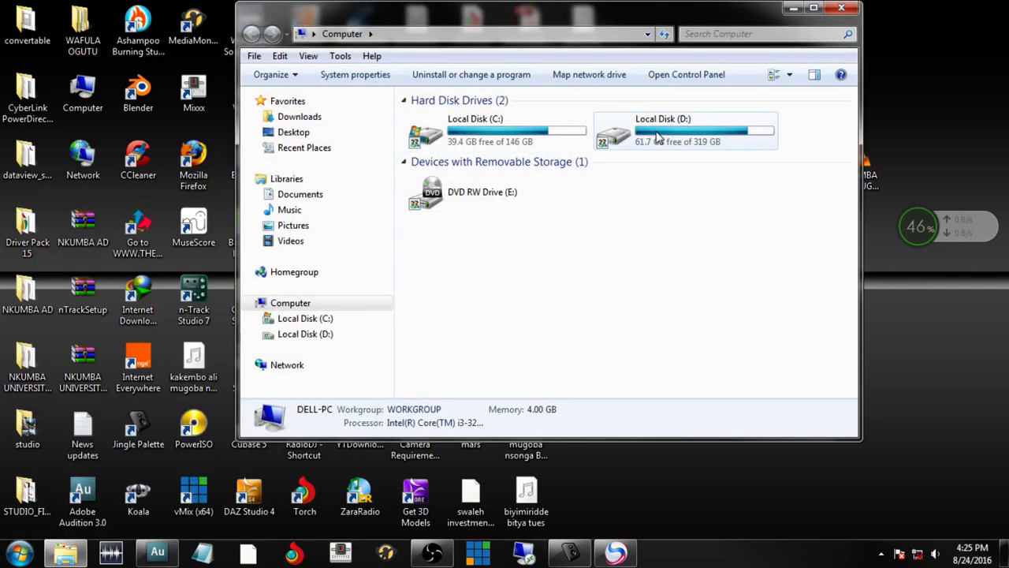
{"action": "double_click", "coordinate": [656, 138]}
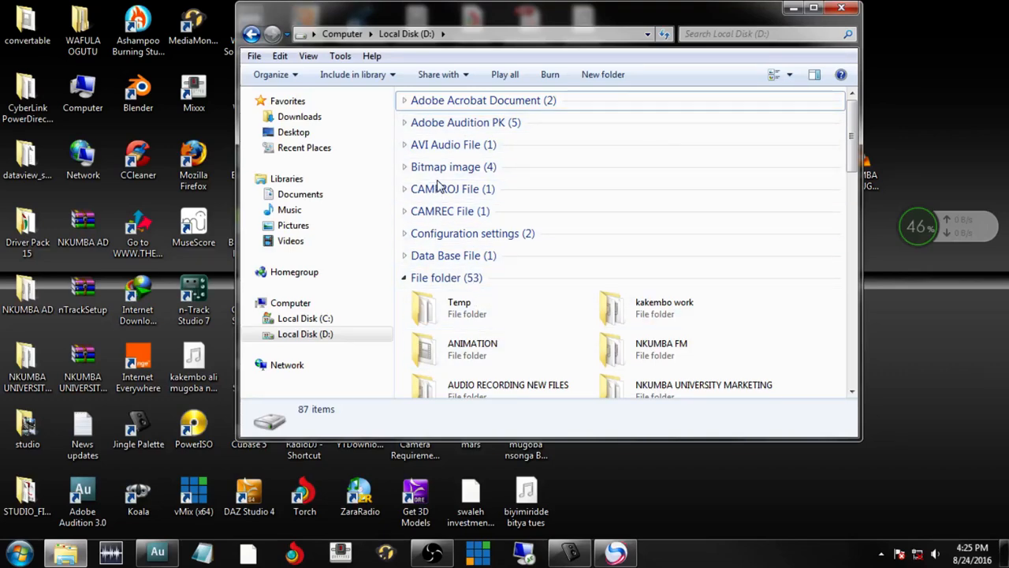
{"action": "scroll", "coordinate": [500, 226], "scroll_direction": "down", "scroll_amount": 10}
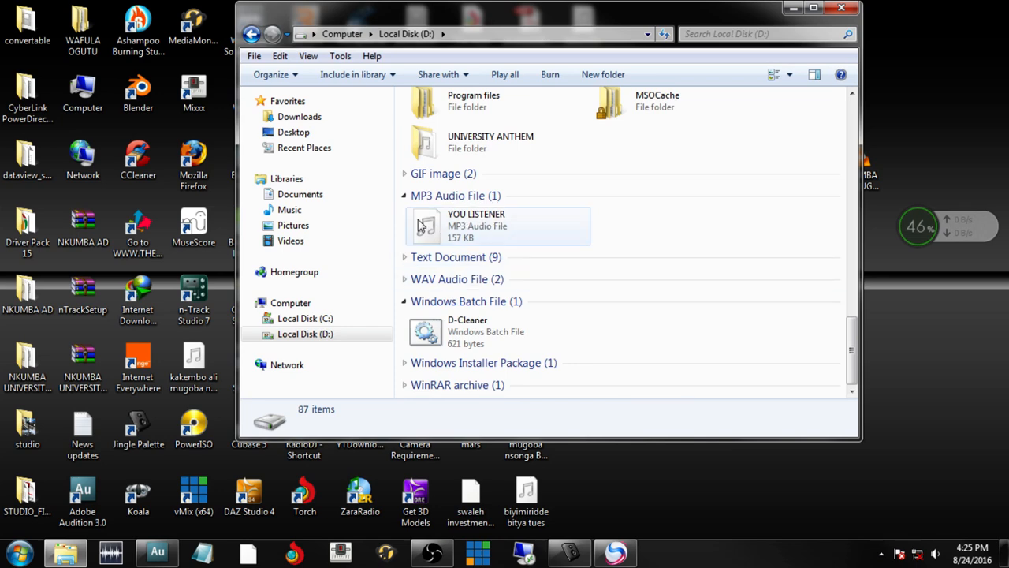
Play the YOU LISTENER file in MediaMonkey, and minimize the player and the folder window
{"action": "left_click", "coordinate": [448, 228]}
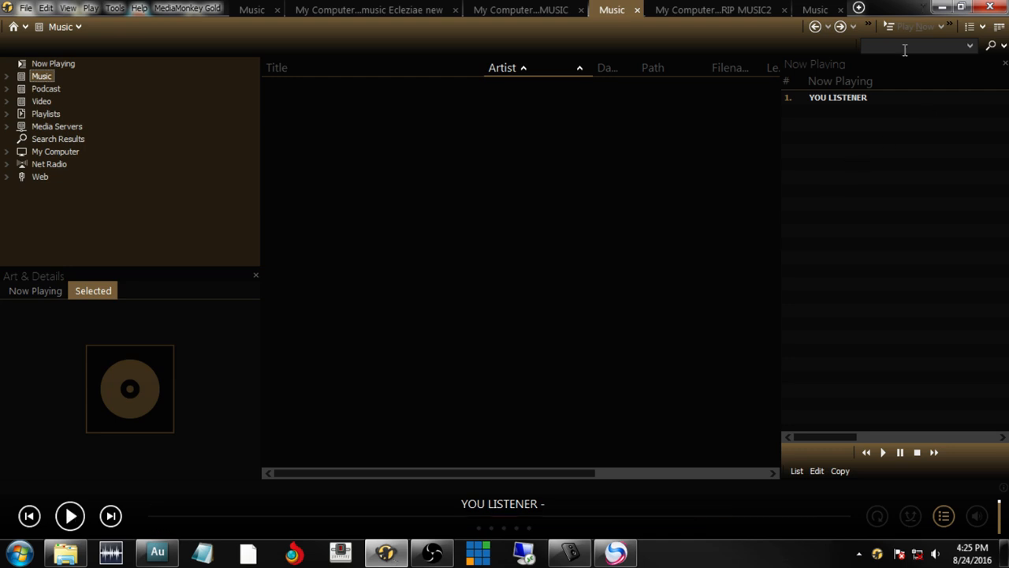
{"action": "left_click", "coordinate": [943, 8]}
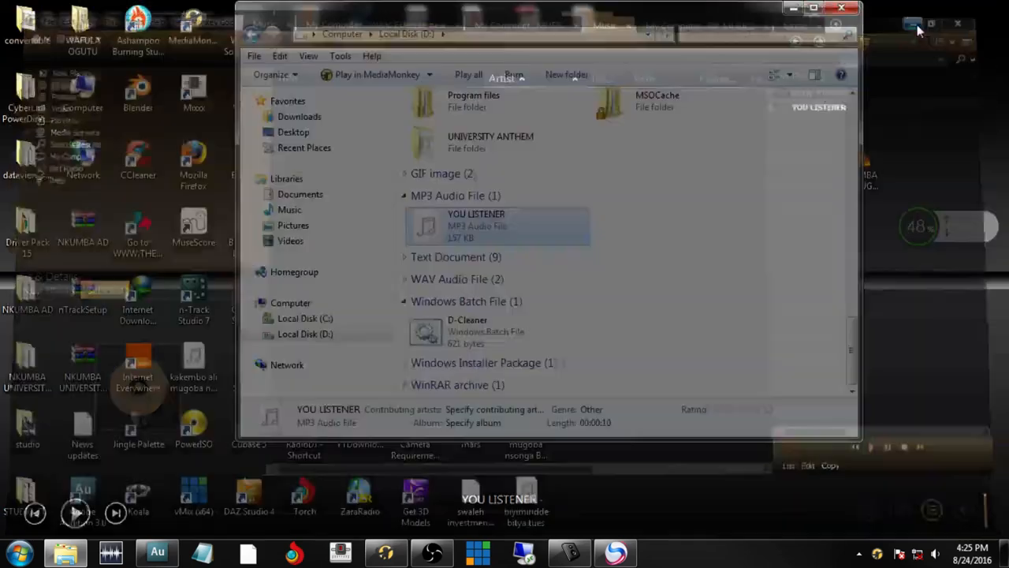
{"action": "left_click_drag", "start_coordinate": [707, 12], "coordinate": [789, 60]}
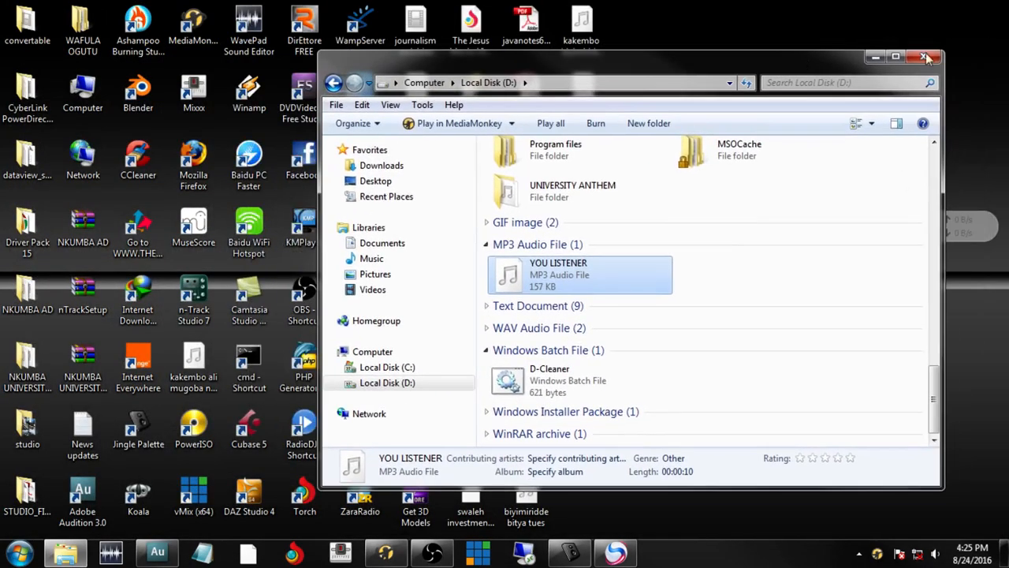
{"action": "left_click", "coordinate": [882, 56]}
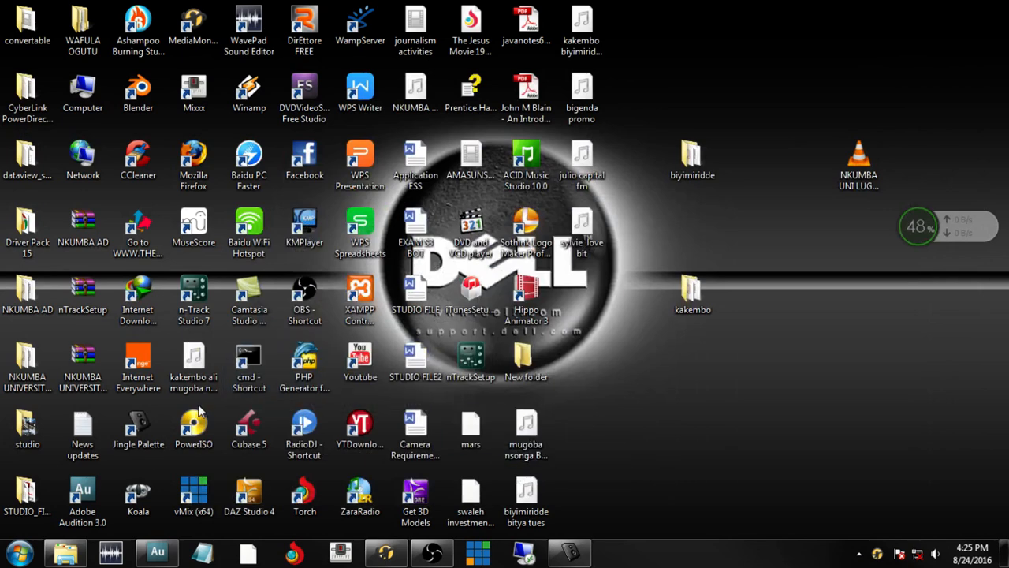
Open Jingle Palette from the desktop, and play and stop the Ebyogedwa jingle
{"action": "left_click", "coordinate": [141, 426]}
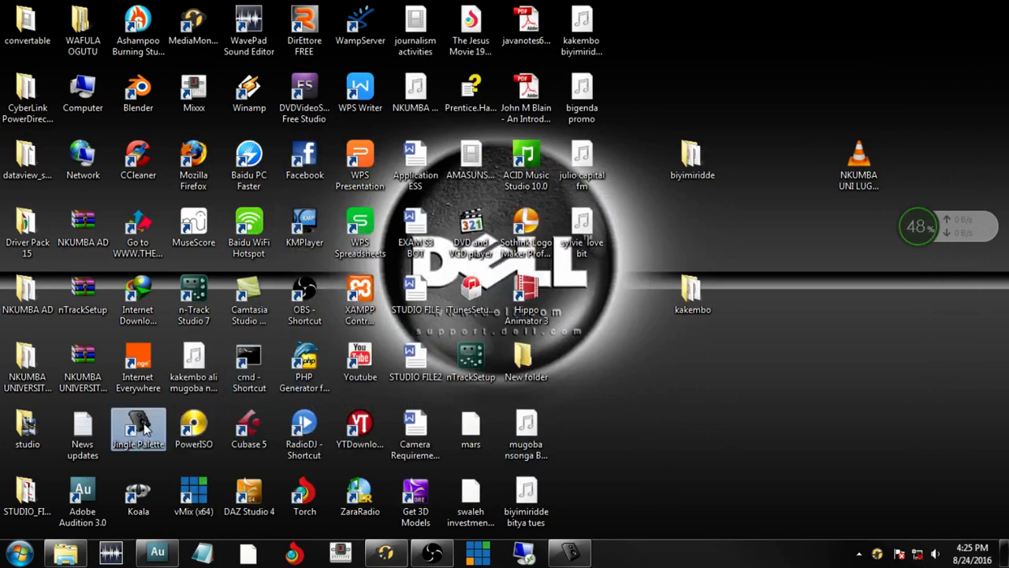
{"action": "double_click", "coordinate": [143, 426]}
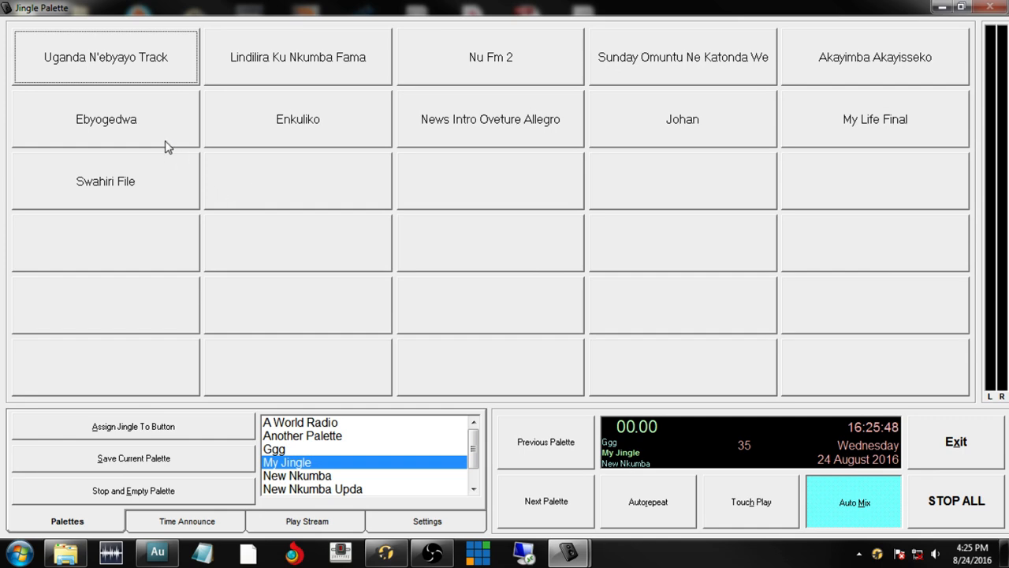
{"action": "left_click", "coordinate": [134, 138]}
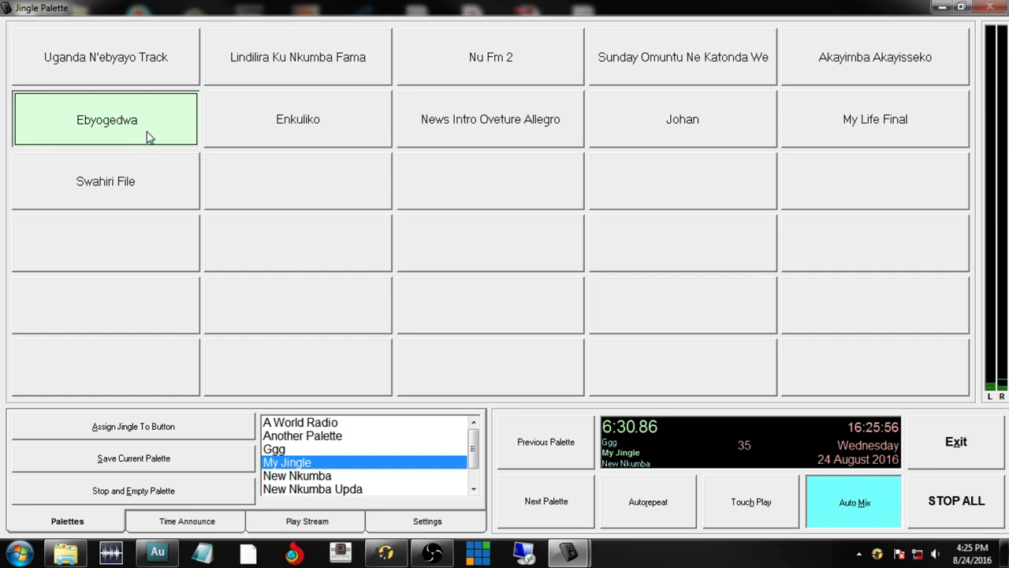
{"action": "left_click", "coordinate": [140, 137]}
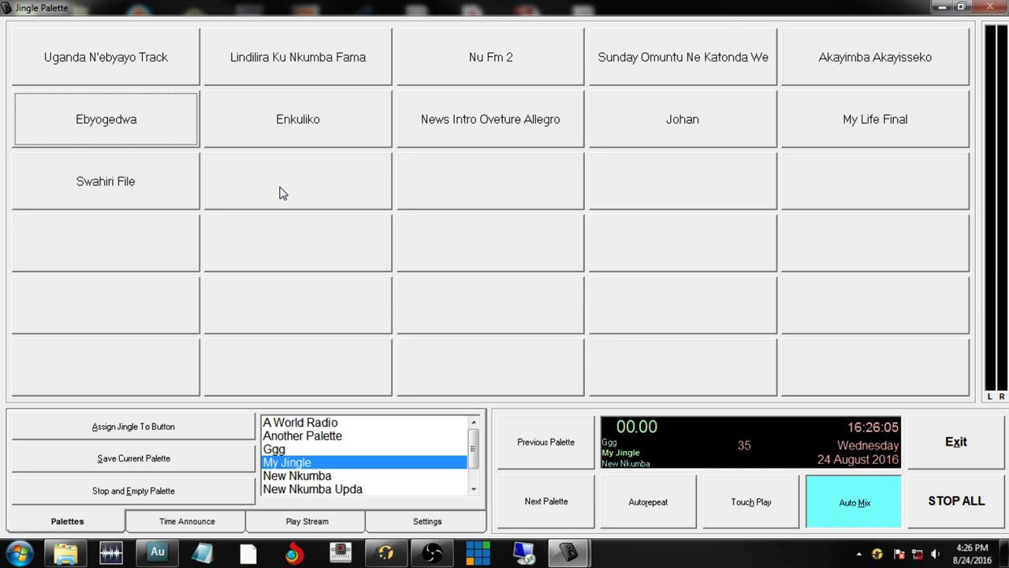
Assign the YOU LISTENER file from Local Disk (D:) to the empty jingle slot next to Swahiri File
{"action": "right_click", "coordinate": [295, 186]}
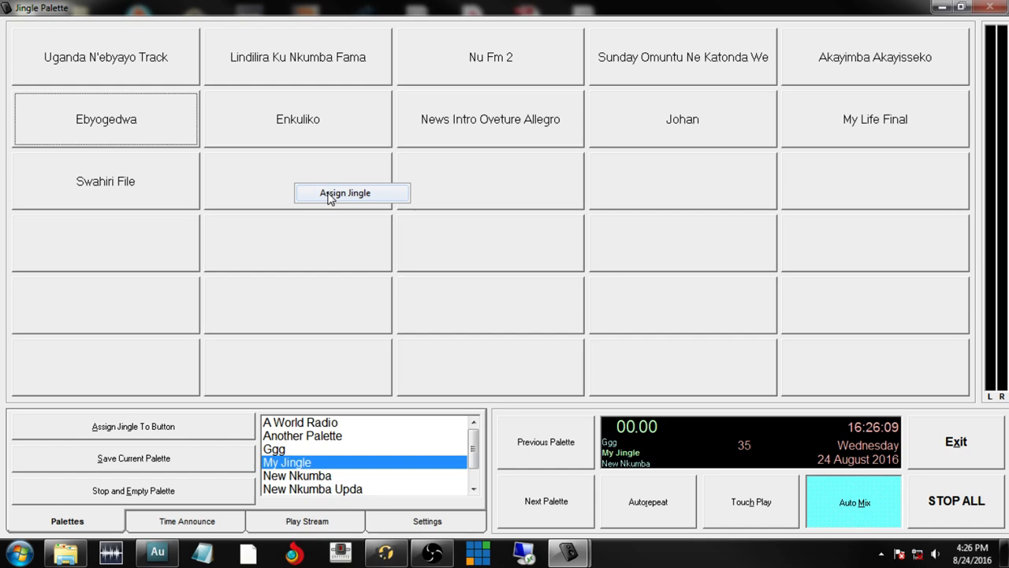
{"action": "left_click", "coordinate": [329, 195]}
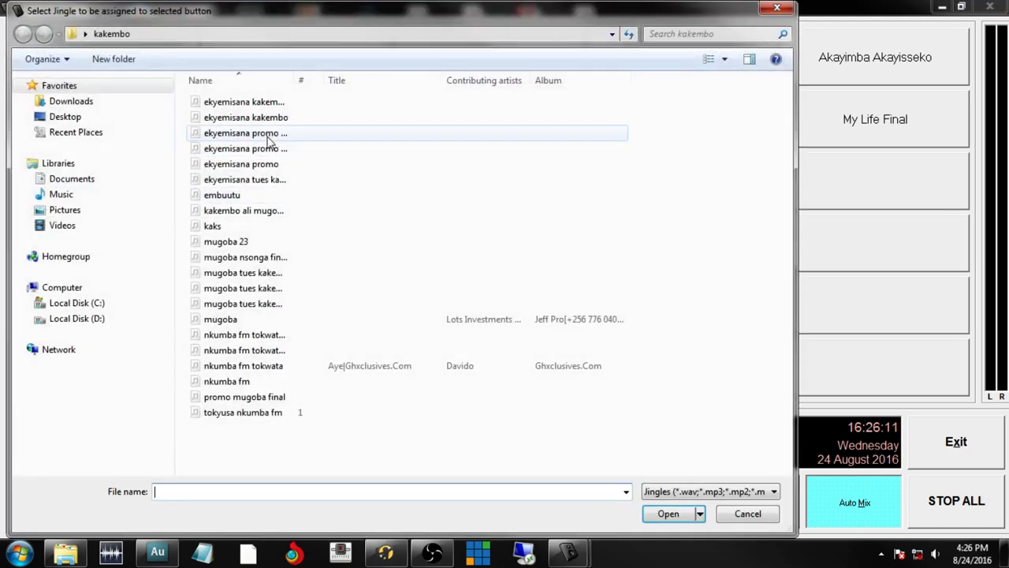
{"action": "left_click", "coordinate": [84, 324]}
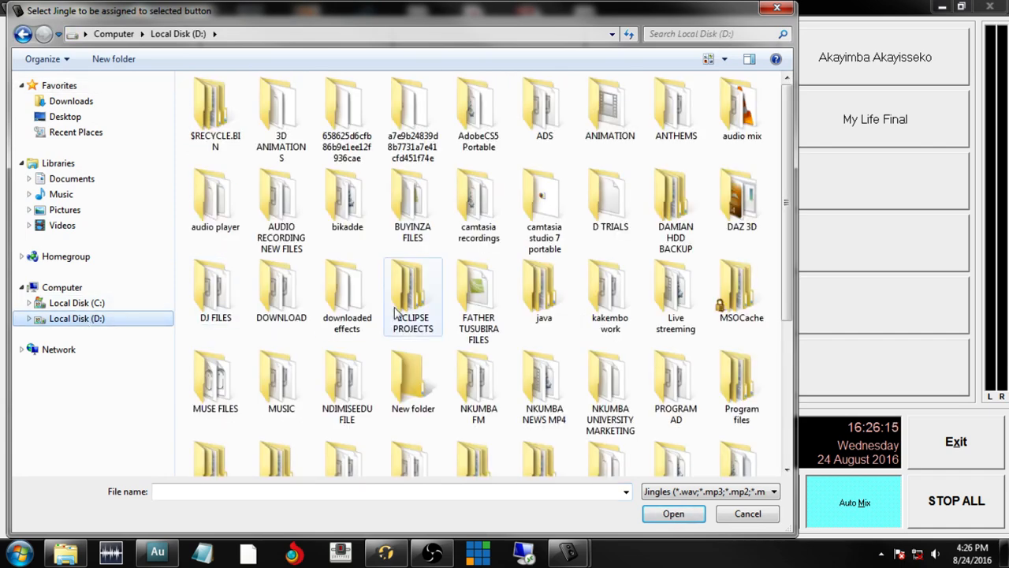
{"action": "left_click_drag", "start_coordinate": [784, 197], "coordinate": [779, 366]}
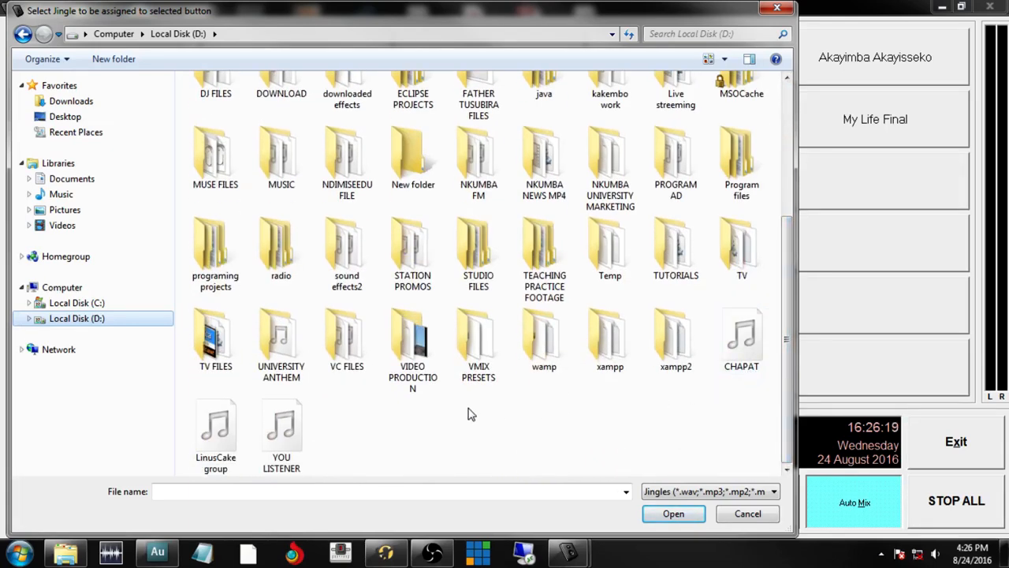
{"action": "left_click", "coordinate": [283, 442]}
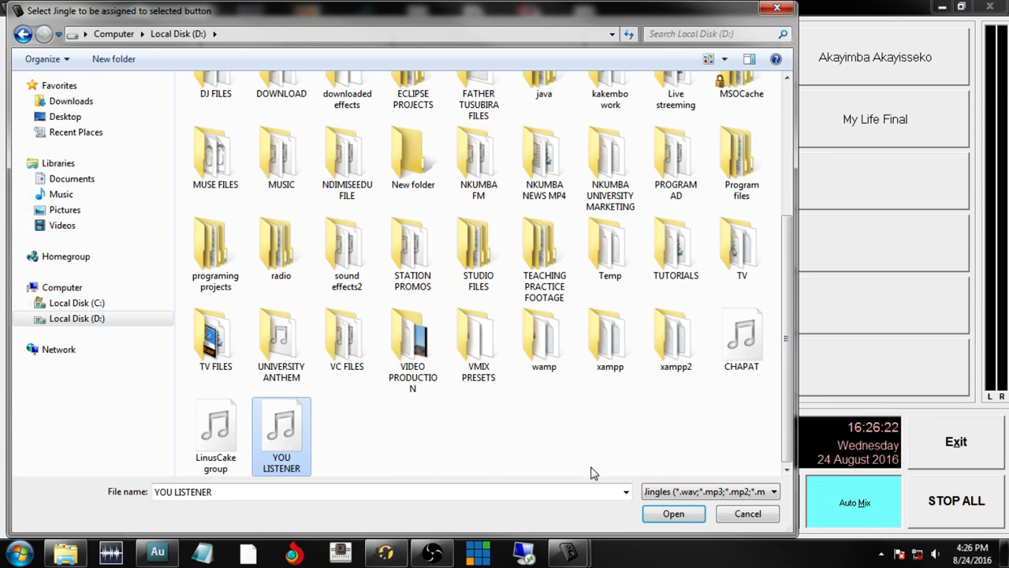
{"action": "left_click", "coordinate": [672, 514]}
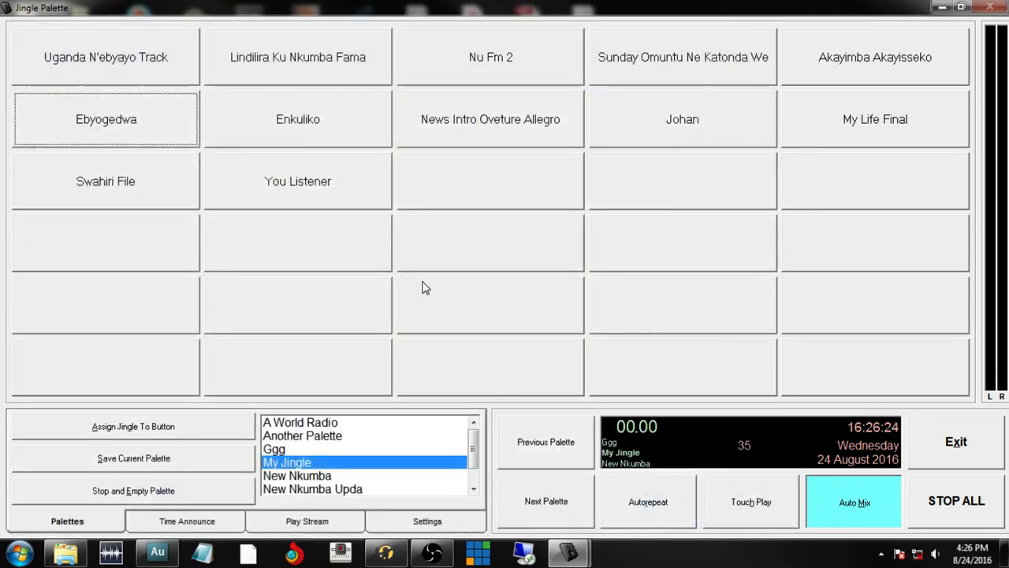
Play the You Listener jingle, and start the track Okuzaala - Buddo SSS from the D:\MUSIC folder in MediaMonkey
{"action": "left_click", "coordinate": [355, 202]}
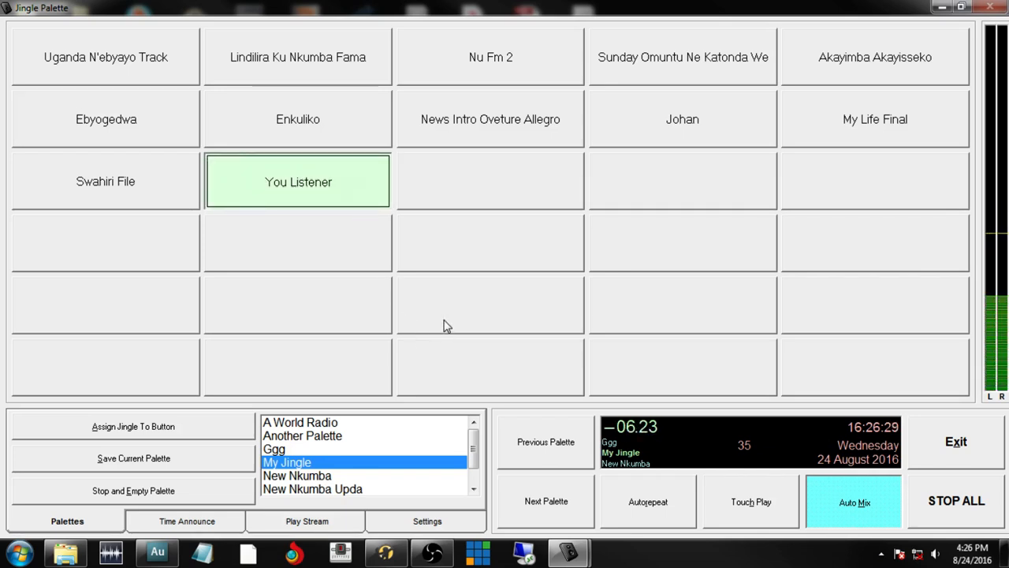
{"action": "left_click", "coordinate": [392, 555]}
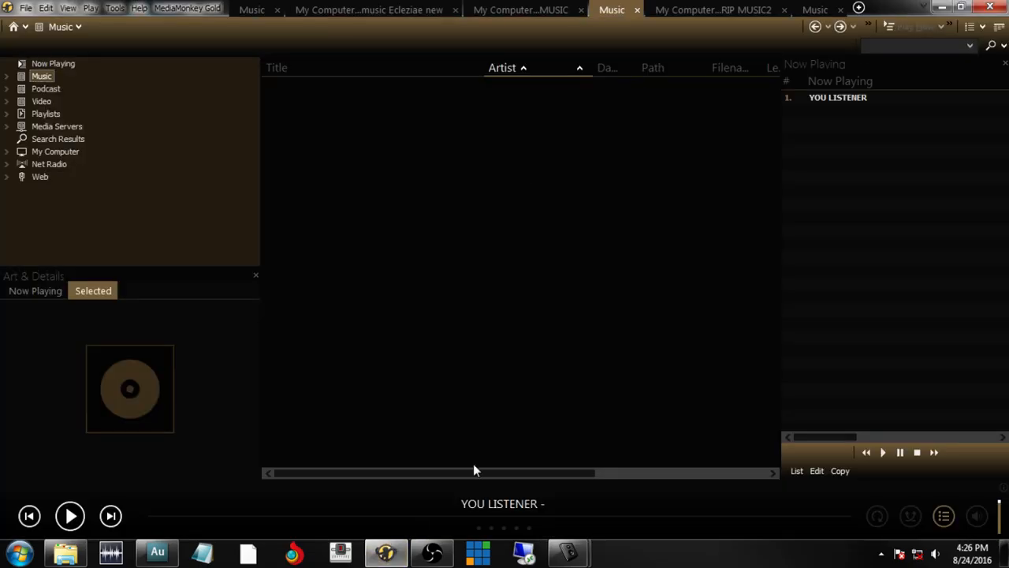
{"action": "left_click", "coordinate": [520, 9]}
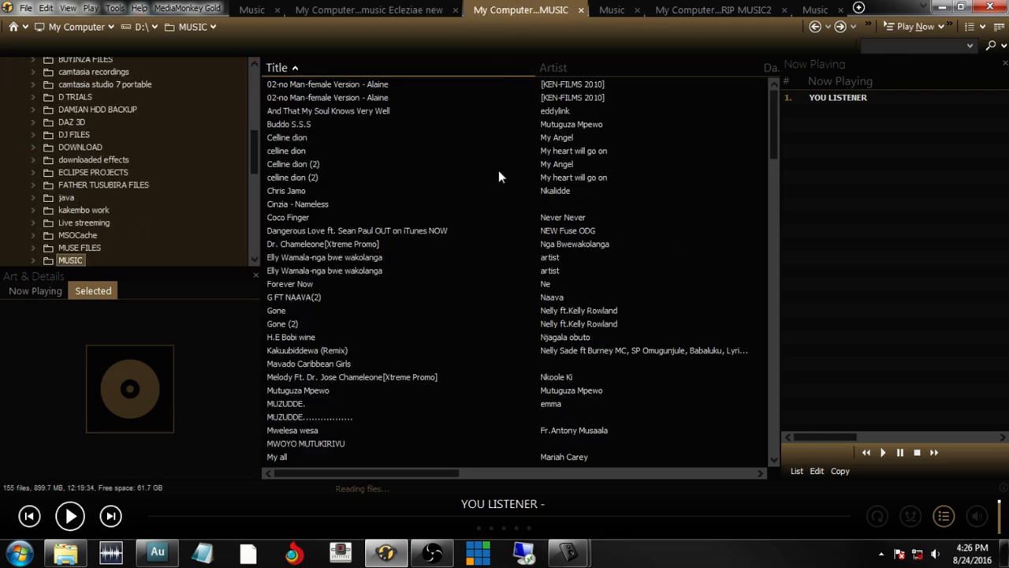
{"action": "double_click", "coordinate": [284, 177]}
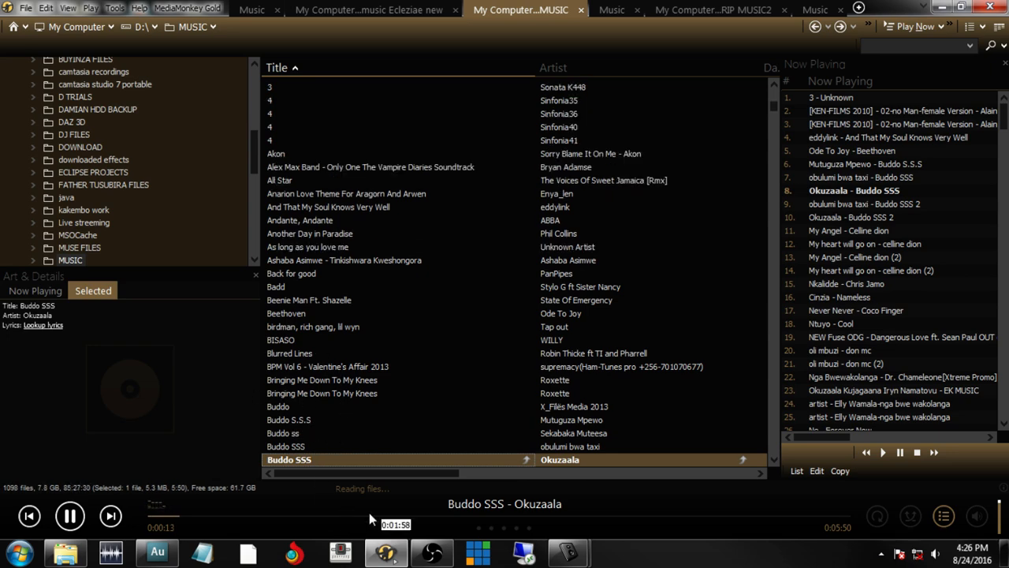
Switch to Jingle Palette and play the You Listener jingle over the running song
{"action": "mouse_move", "coordinate": [567, 552]}
{"action": "left_click", "coordinate": [647, 485]}
{"action": "left_click", "coordinate": [296, 183]}
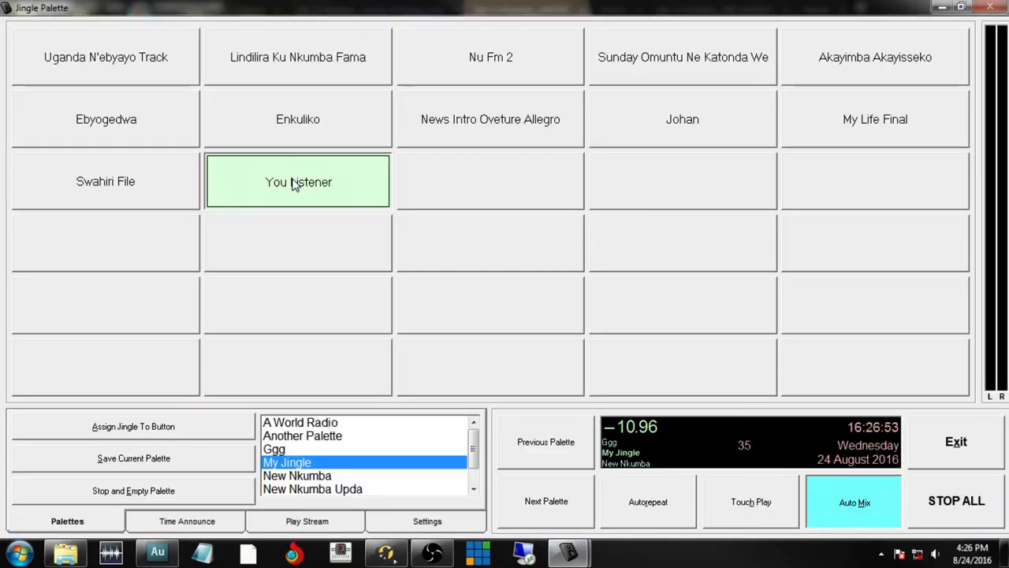
Pause the song in MediaMonkey and switch back to Jingle Palette
{"action": "left_click", "coordinate": [943, 7]}
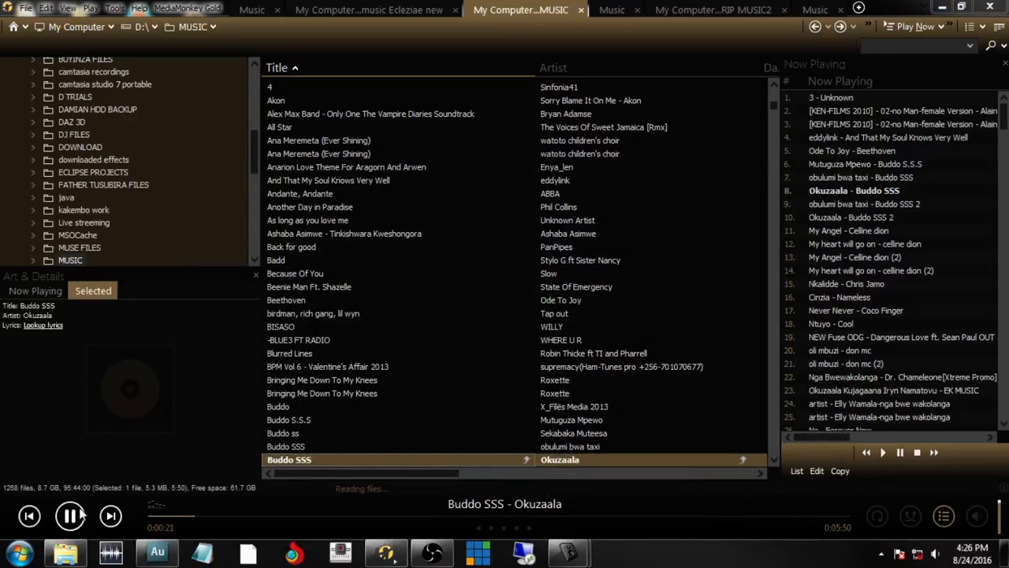
{"action": "left_click", "coordinate": [73, 515]}
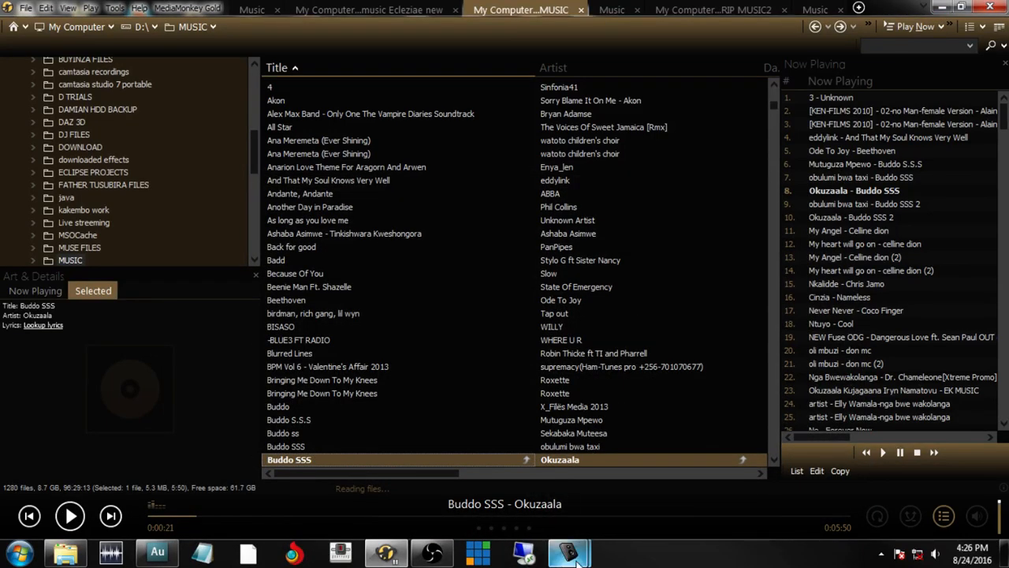
{"action": "mouse_move", "coordinate": [569, 552]}
{"action": "left_click", "coordinate": [618, 498]}
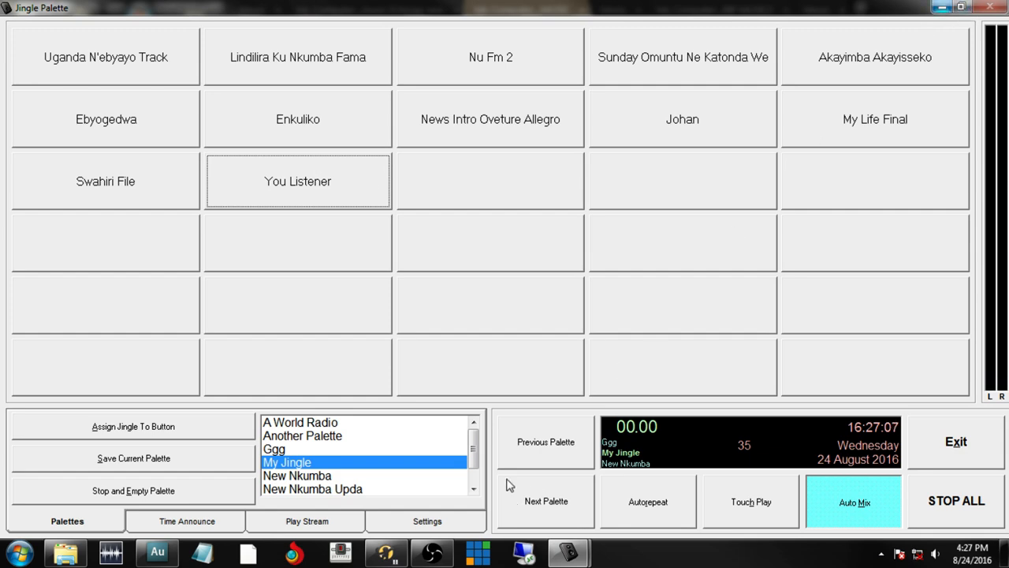
Switch to Adobe Audition and start recording in the open YOU LISTENER.mp3 waveform
{"action": "left_click", "coordinate": [158, 552]}
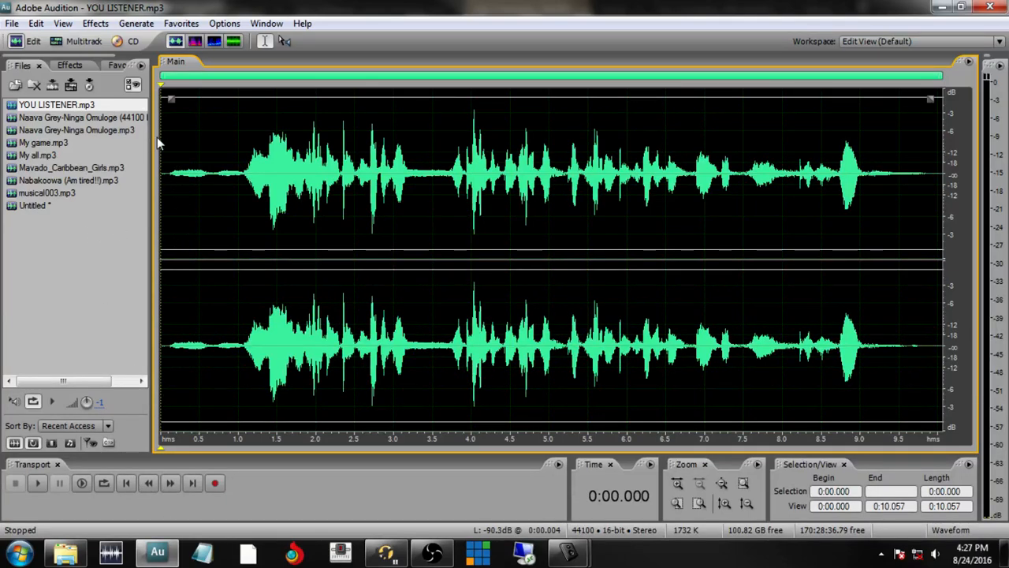
{"action": "left_click", "coordinate": [214, 483]}
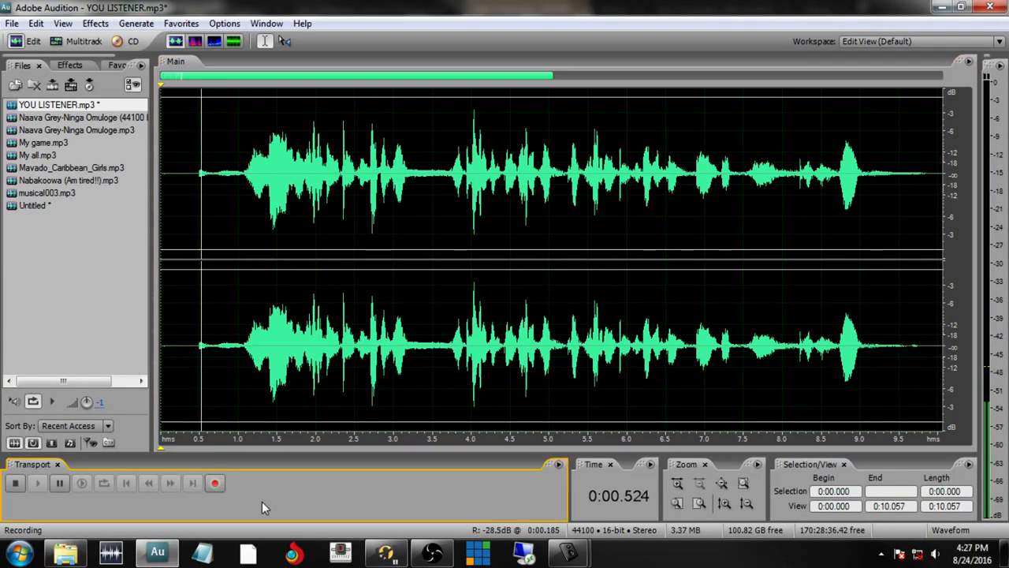